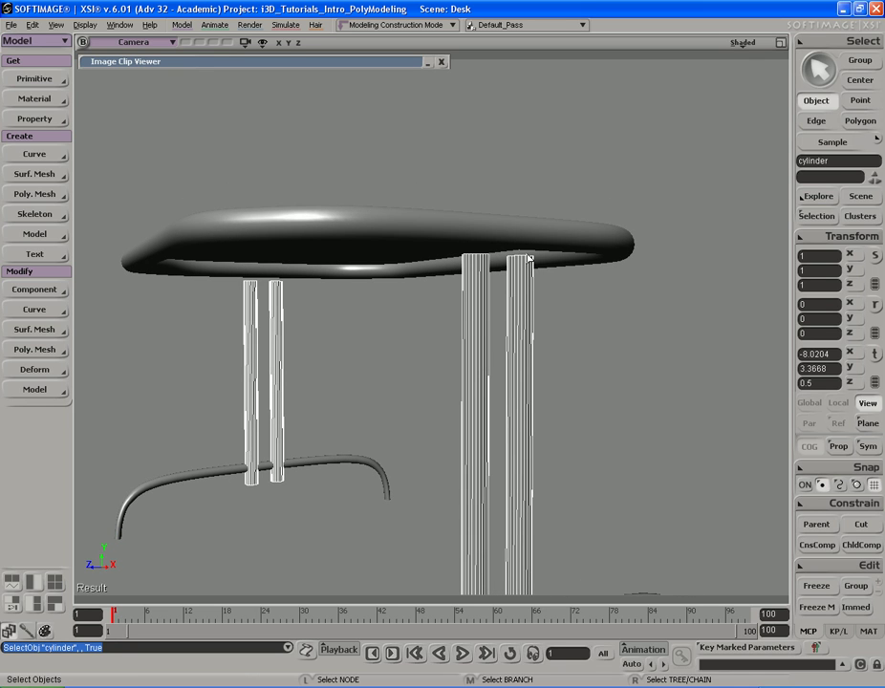
# Raise the top points of the four leg cylinders so they reach into the table frame, and clear the selection
pyautogui.press('t')
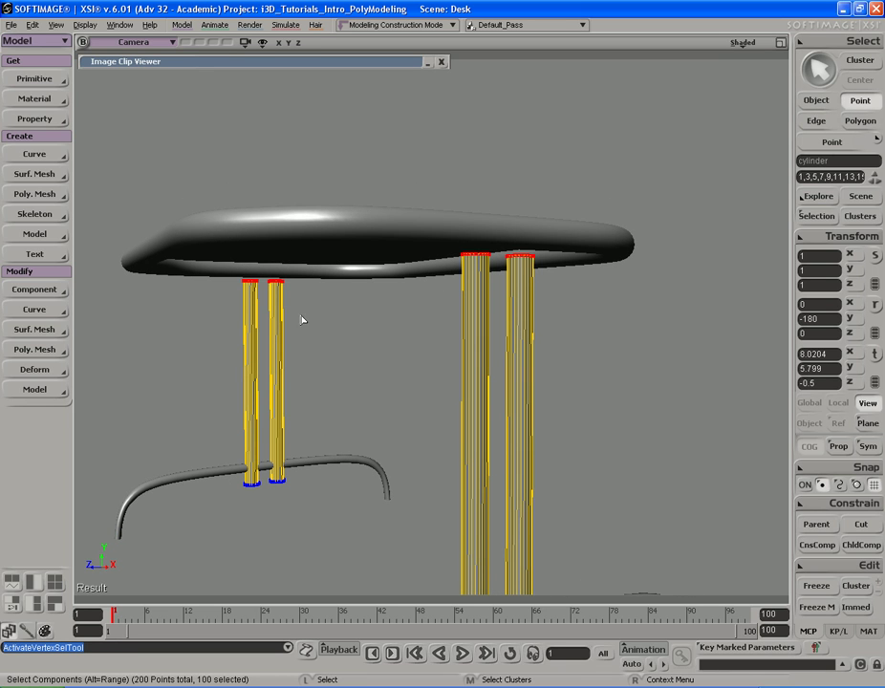
pyautogui.moveTo(233, 255); pyautogui.dragTo(332, 336)
pyautogui.keyDown('shift'); pyautogui.moveTo(396, 205); pyautogui.dragTo(548, 328); pyautogui.keyUp('shift')
pyautogui.press('s')
pyautogui.moveTo(625, 330); pyautogui.dragTo(622, 336, button='right')
pyautogui.press('v')
pyautogui.moveTo(589, 406); pyautogui.dragTo(450, 287, button='middle')
pyautogui.press('space')
pyautogui.press('s')
pyautogui.click(652, 335)
# Inspect the desk from several angles with the render region to check how the legs meet the frame
pyautogui.press('s')
pyautogui.moveTo(652, 334); pyautogui.dragTo(622, 334, button='right')
pyautogui.press('q')
pyautogui.middleClick(616, 344)
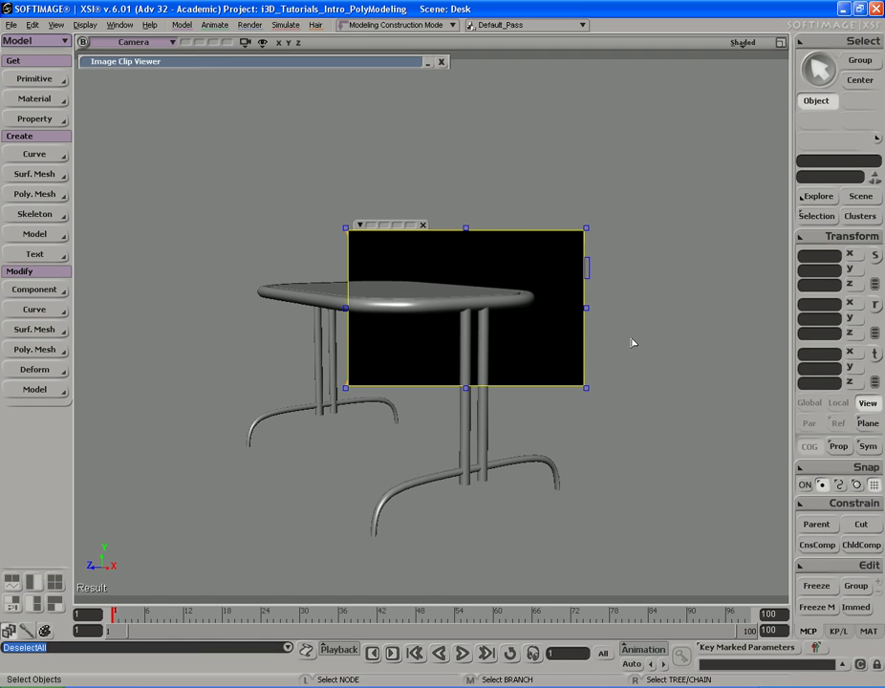
pyautogui.press('q')
pyautogui.middleClick(655, 253)
pyautogui.moveTo(657, 258); pyautogui.dragTo(613, 302, button='right')
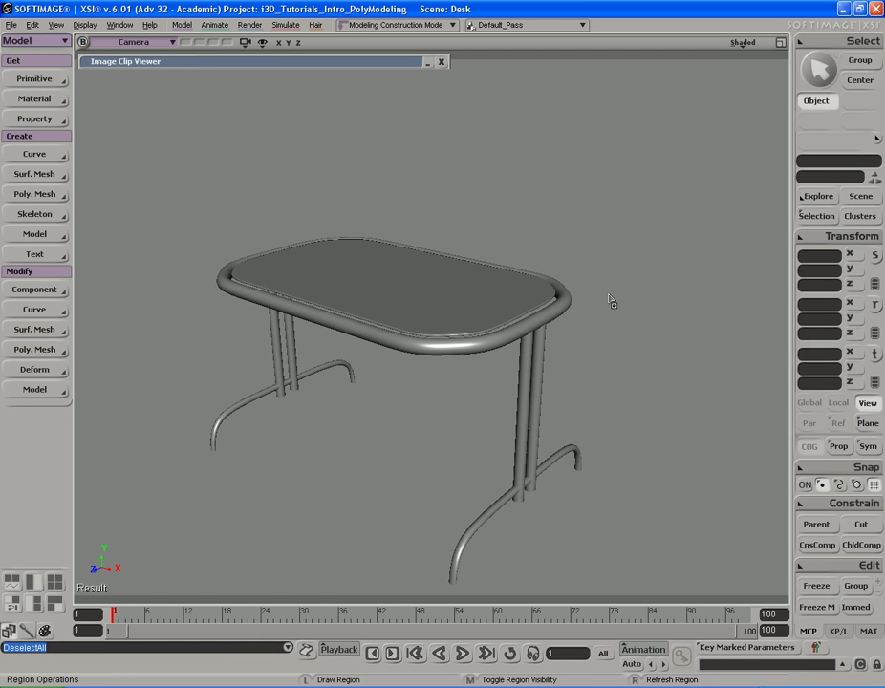
pyautogui.press('space')
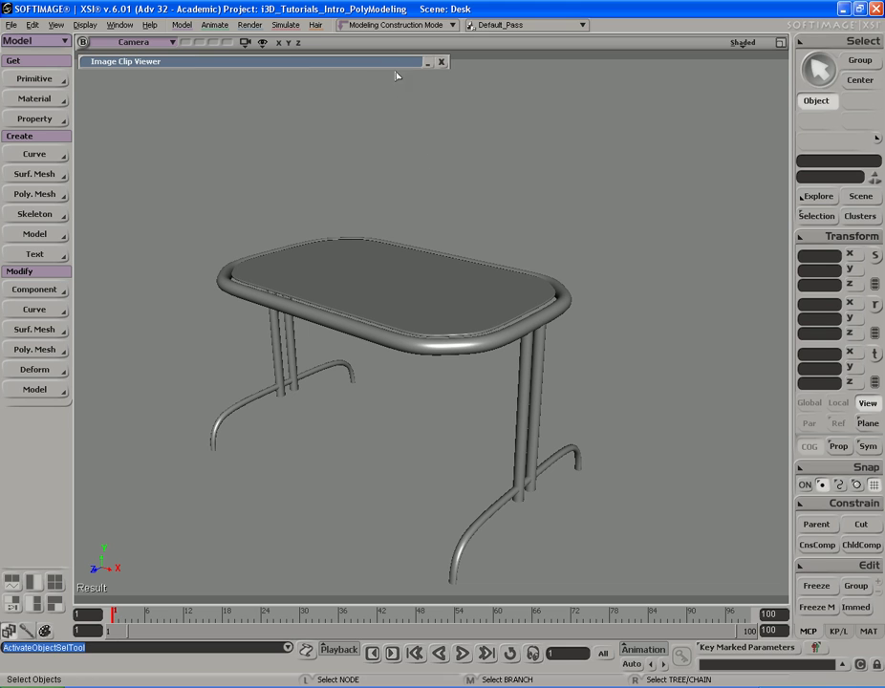
# Save the scene and check the desk reference photo in the Image Clip Viewer
pyautogui.hotkey('ctrl', 's')
pyautogui.doubleClick(394, 62)
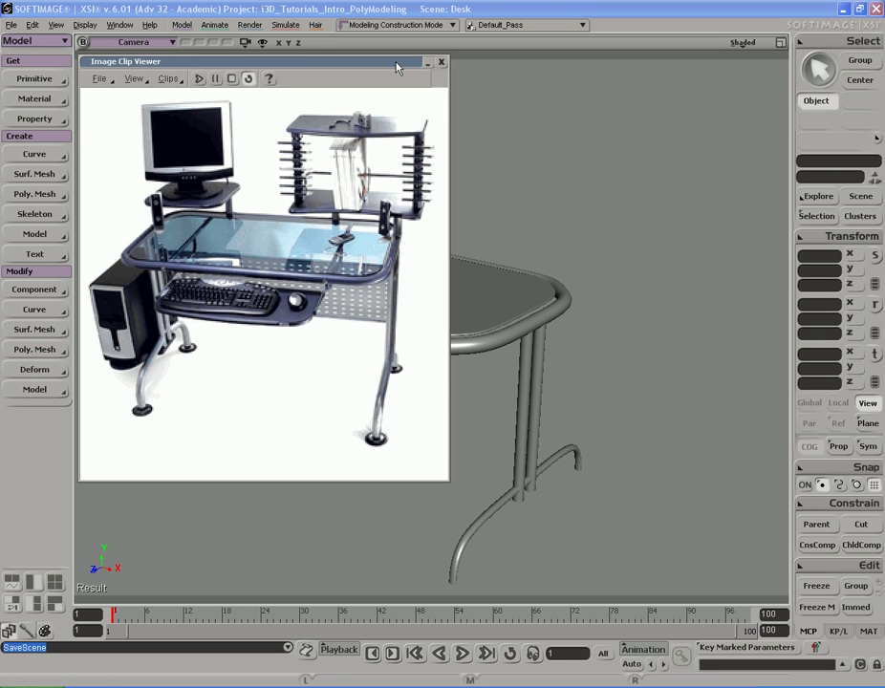
pyautogui.click(427, 62)
# Create a polygon mesh cylinder primitive for the support rod under the tabletop
pyautogui.press('s')
pyautogui.moveTo(466, 154); pyautogui.dragTo(543, 229, button='right')
pyautogui.click(53, 85)
pyautogui.moveTo(143, 103)
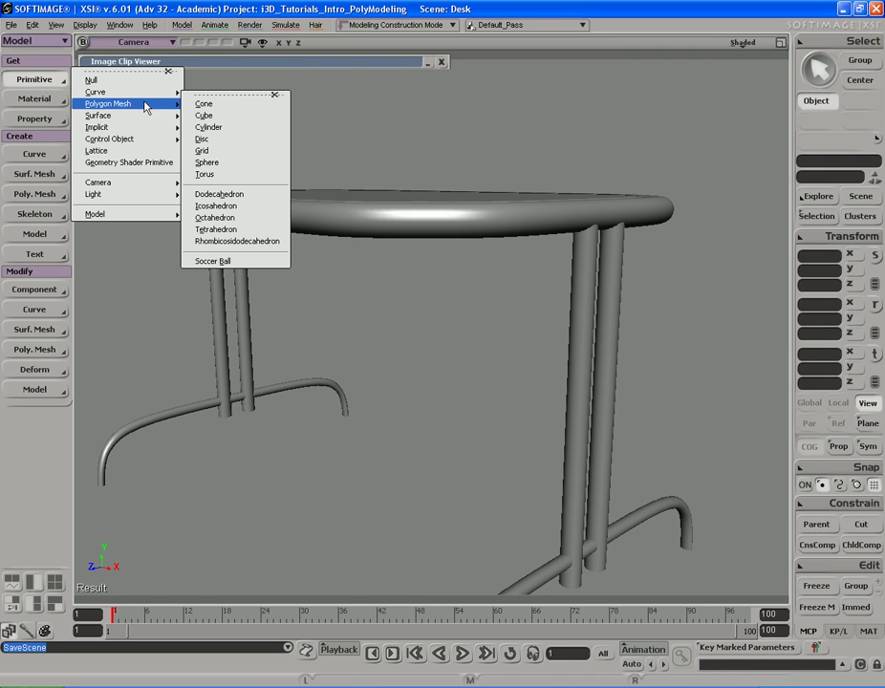
pyautogui.click(237, 134)
# Set the cylinder's subdivisions to 24 in U, 1 in V and 1 for the base
pyautogui.press('s')
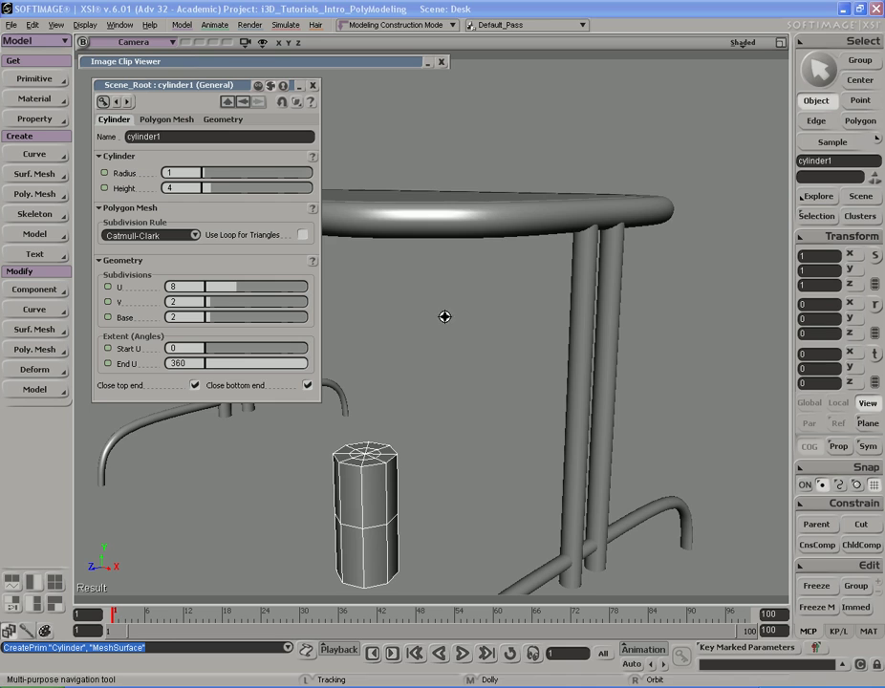
pyautogui.moveTo(463, 311); pyautogui.dragTo(486, 306, button='middle')
pyautogui.moveTo(485, 306); pyautogui.dragTo(496, 304)
pyautogui.moveTo(207, 317); pyautogui.dragTo(199, 302)
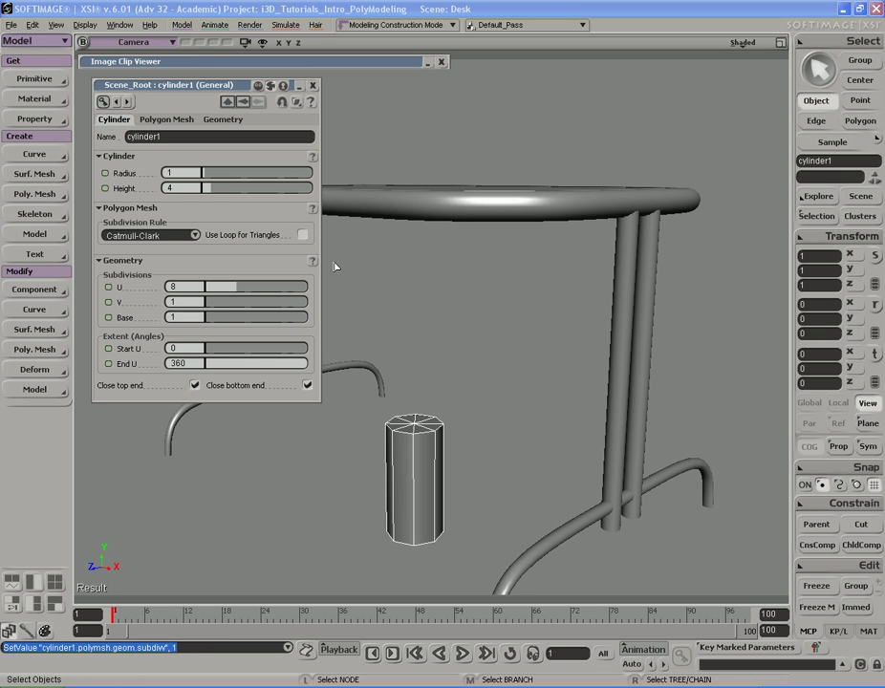
pyautogui.moveTo(239, 288); pyautogui.dragTo(344, 297)
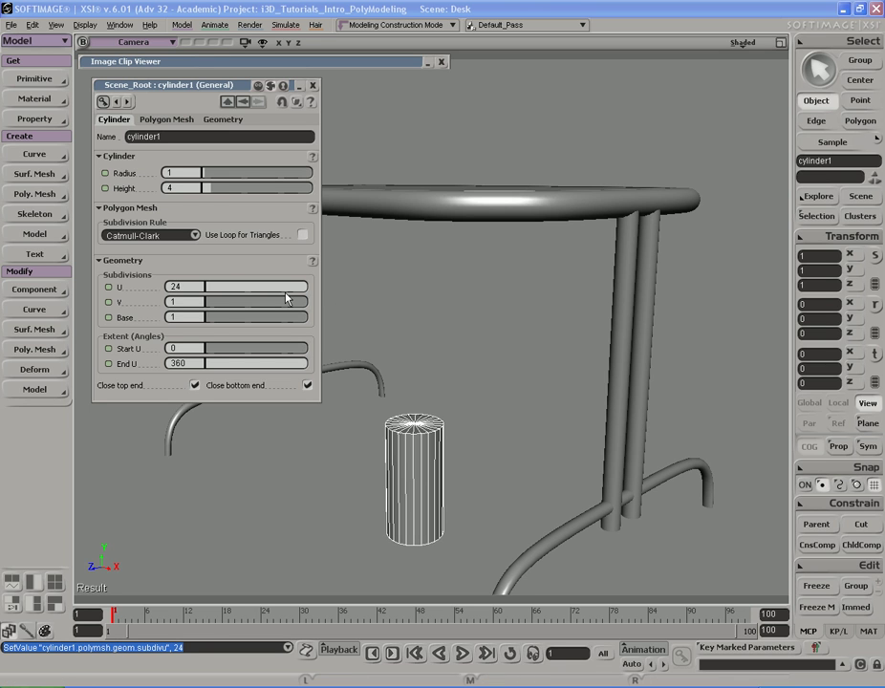
# Rotate the cylinder 90 degrees about X so it lies horizontally along the table's depth
pyautogui.press('s')
pyautogui.moveTo(426, 352); pyautogui.dragTo(443, 333)
pyautogui.press('c')
pyautogui.keyDown('ctrl'); pyautogui.moveTo(420, 394); pyautogui.dragTo(372, 500); pyautogui.keyUp('ctrl')
pyautogui.press('s')
pyautogui.moveTo(563, 365); pyautogui.dragTo(512, 360, button='right')
pyautogui.moveTo(421, 372); pyautogui.dragTo(490, 372)
pyautogui.moveTo(490, 372); pyautogui.dragTo(477, 366, button='right')
# In the Right view, raise the cylinder to the height of the table frame, at about 9.59 on Y
pyautogui.press('F12')
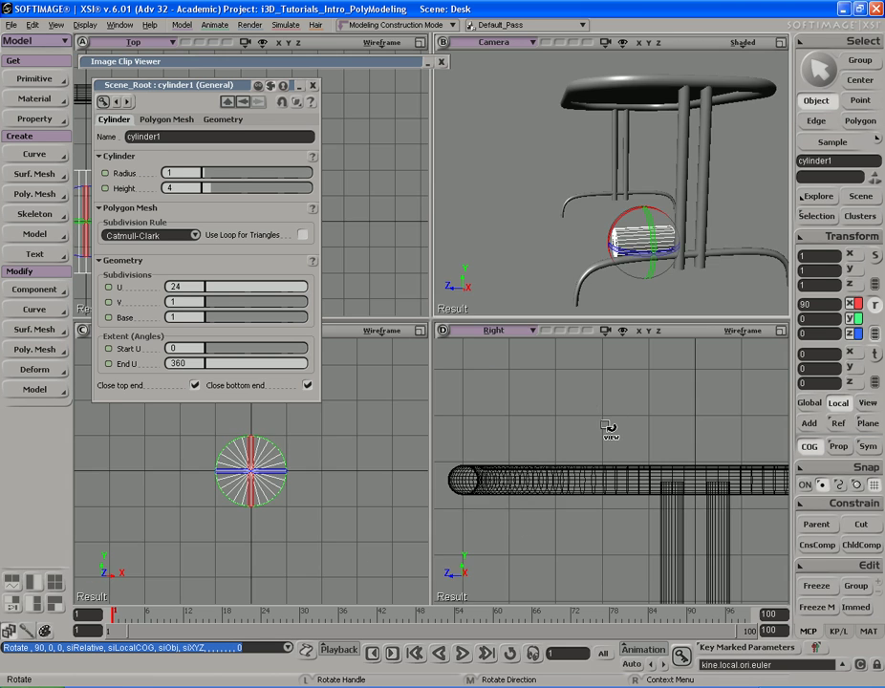
pyautogui.press('F12')
pyautogui.press('a')
pyautogui.press('v')
pyautogui.moveTo(502, 445); pyautogui.dragTo(505, 73, button='middle')
pyautogui.scroll(1, 503, 86)
pyautogui.press('s')
pyautogui.moveTo(494, 142); pyautogui.dragTo(508, 293)
pyautogui.moveTo(508, 292); pyautogui.dragTo(589, 295, button='middle')
pyautogui.press('v')
pyautogui.press('v')
pyautogui.moveTo(504, 422); pyautogui.dragTo(503, 381, button='middle')
pyautogui.moveTo(504, 383); pyautogui.dragTo(503, 302)
pyautogui.press('s')
pyautogui.moveTo(503, 302); pyautogui.dragTo(494, 365, button='middle')
pyautogui.moveTo(494, 364); pyautogui.dragTo(500, 349)
# Thin the cylinder to a radius of 0.06, comparing it with the desk reference photo
pyautogui.moveTo(207, 179); pyautogui.dragTo(206, 180)
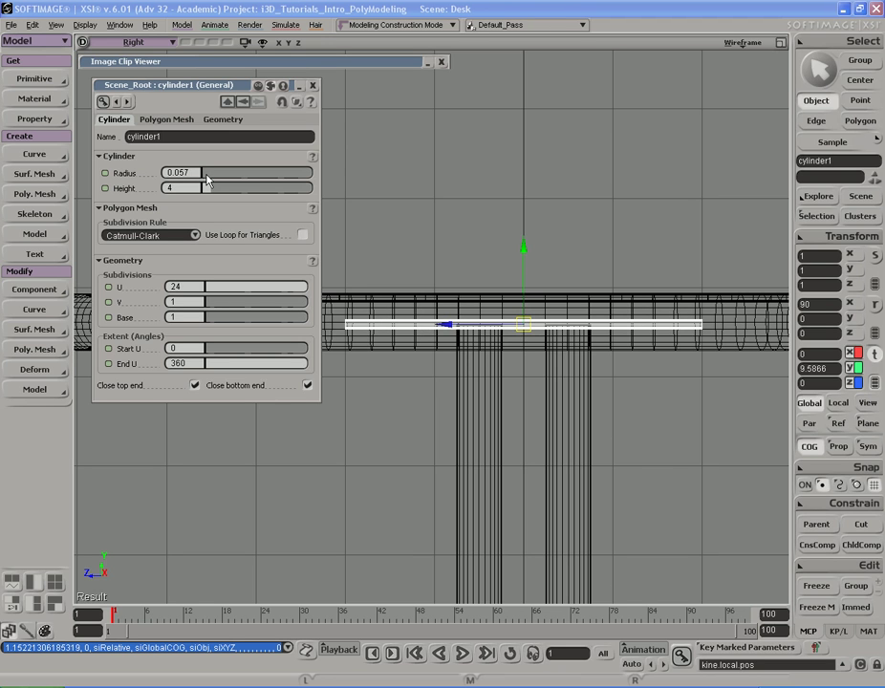
pyautogui.moveTo(208, 180); pyautogui.dragTo(207, 180)
pyautogui.click(352, 64)
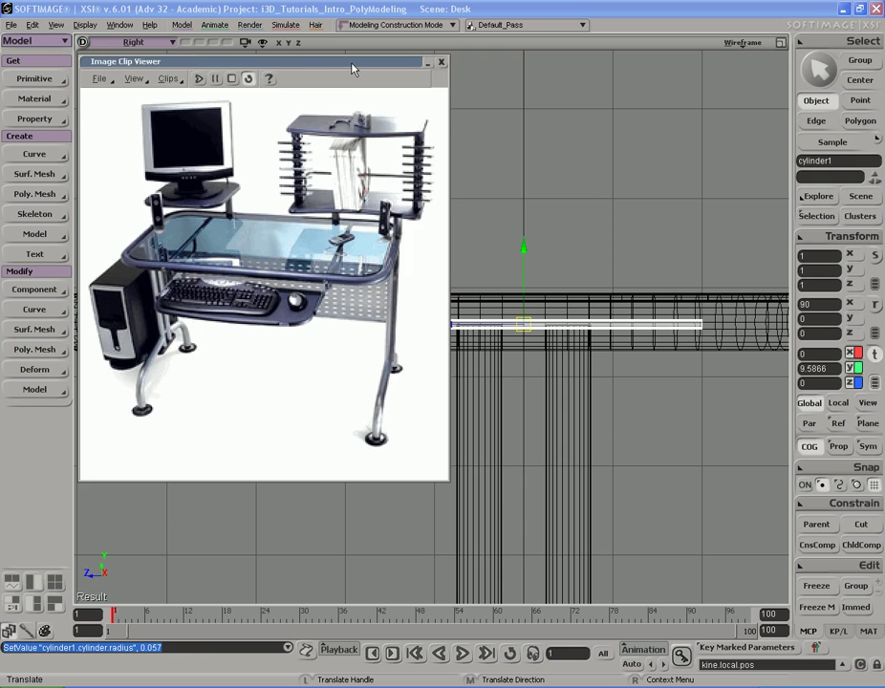
pyautogui.doubleClick(353, 69)
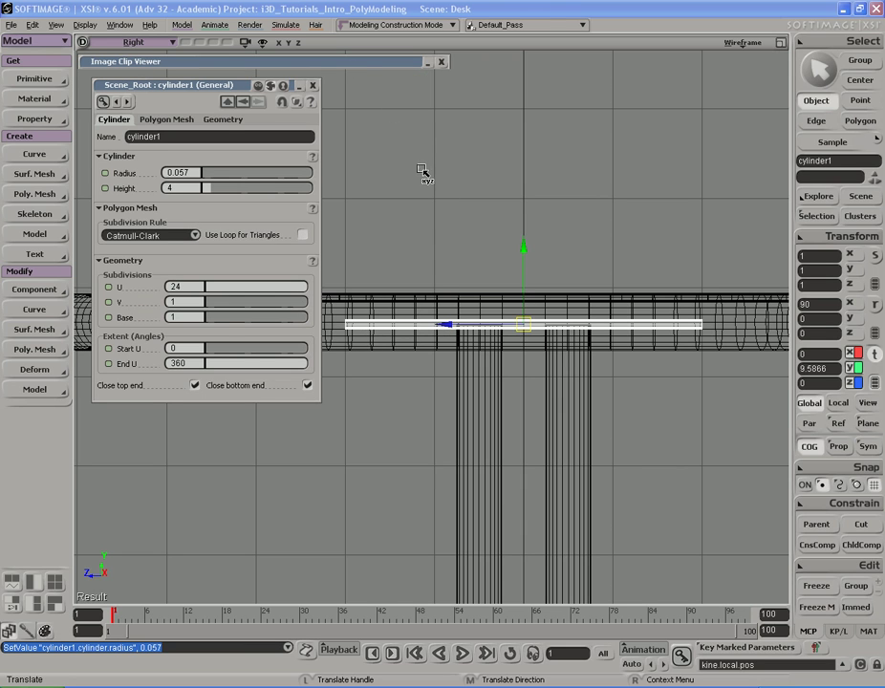
pyautogui.doubleClick(376, 65)
pyautogui.doubleClick(377, 65)
pyautogui.click(198, 173)
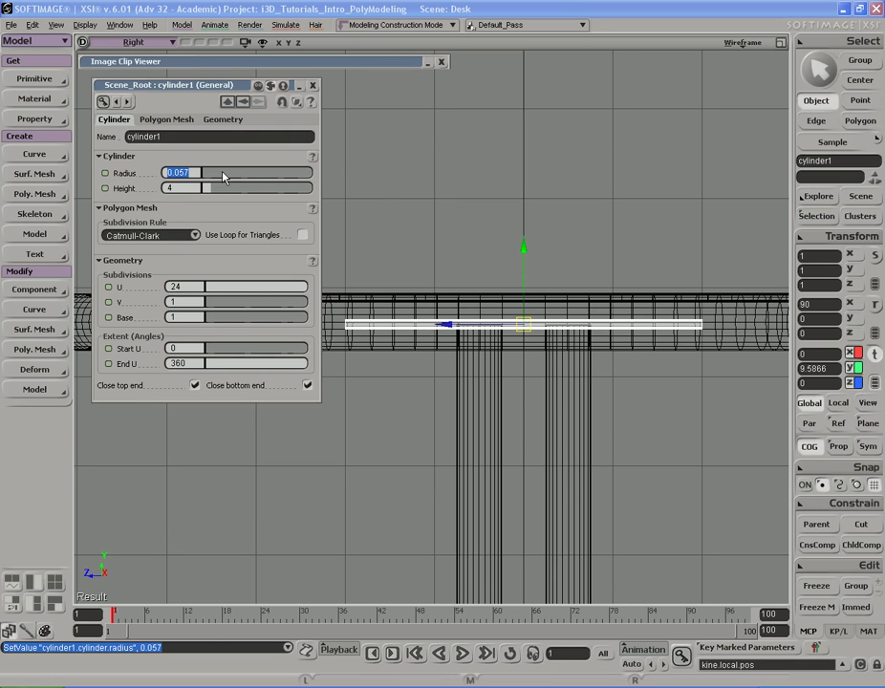
pyautogui.write('06')
pyautogui.press('Return')
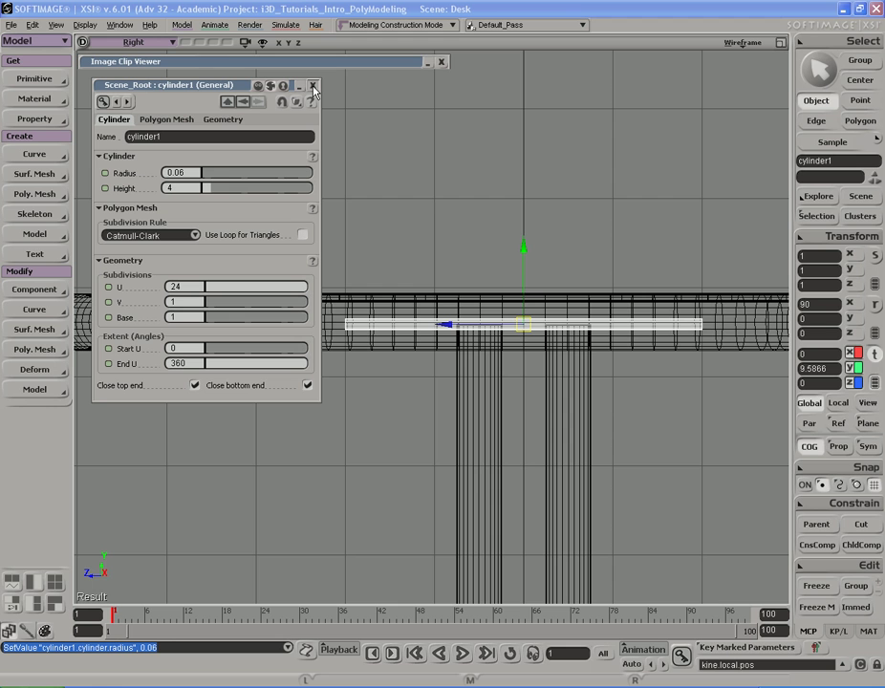
# Lengthen the rod to a height of about 9.607 so it spans the table frame, and close its properties
pyautogui.press('s')
pyautogui.moveTo(428, 378); pyautogui.dragTo(539, 340, button='middle')
pyautogui.moveTo(539, 341); pyautogui.dragTo(516, 359)
pyautogui.press('v')
pyautogui.press('F12')
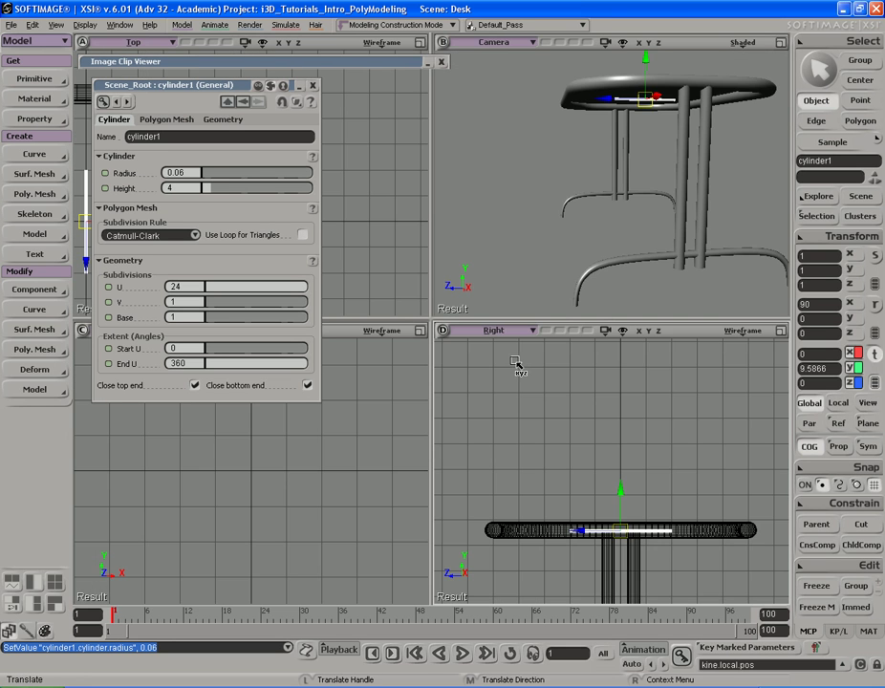
pyautogui.press('F12')
pyautogui.press('s')
pyautogui.moveTo(543, 257); pyautogui.dragTo(619, 320, button='middle')
pyautogui.moveTo(619, 319); pyautogui.dragTo(589, 328, button='right')
pyautogui.moveTo(588, 328); pyautogui.dragTo(571, 320)
pyautogui.press('v')
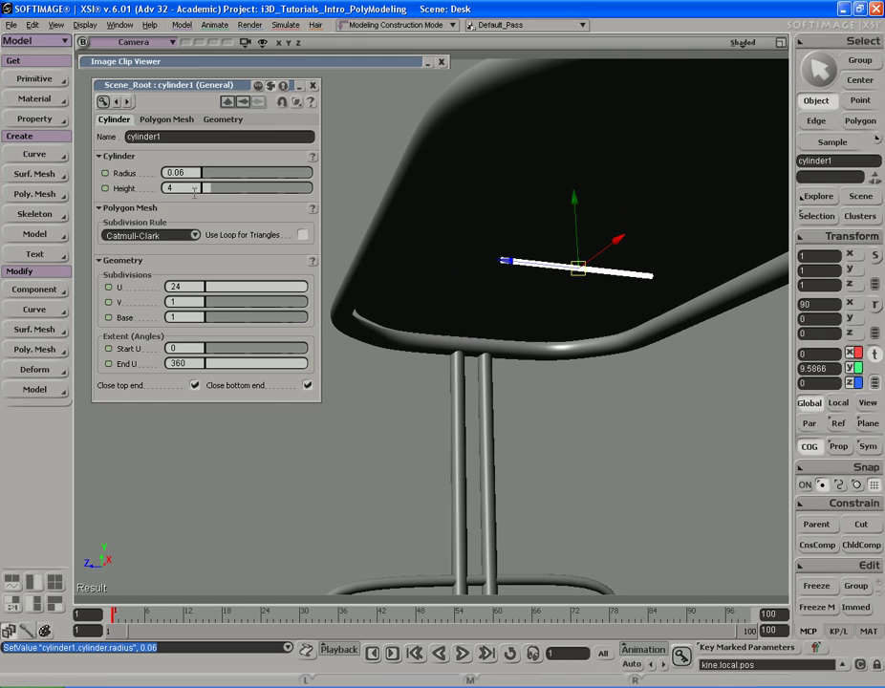
pyautogui.moveTo(210, 192); pyautogui.dragTo(247, 191)
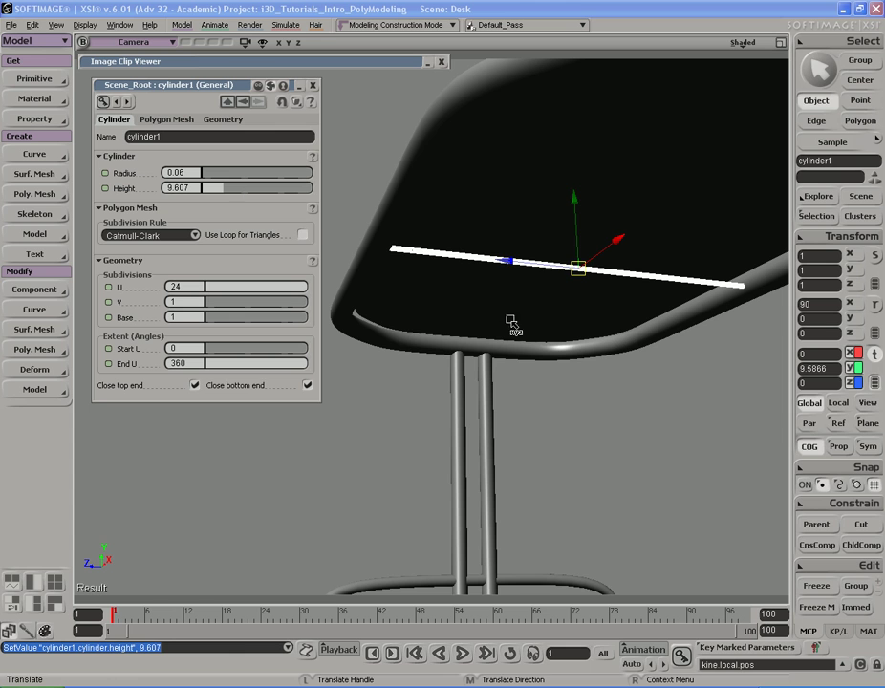
pyautogui.press('s')
pyautogui.moveTo(421, 231); pyautogui.dragTo(559, 306, button='right')
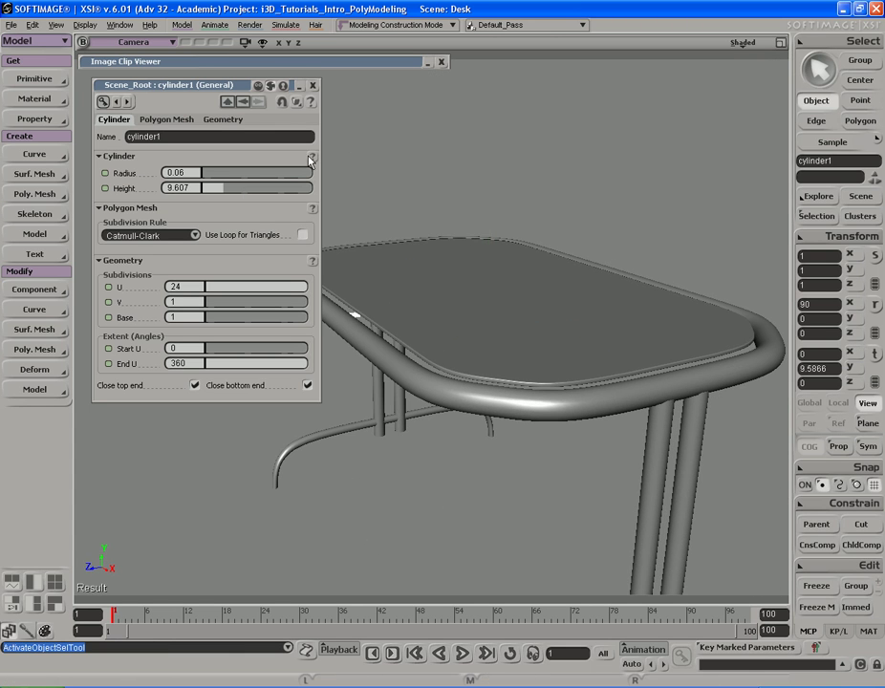
pyautogui.click(312, 85)
# Rename the tabletop mesh to Glass
pyautogui.press('s')
pyautogui.moveTo(459, 220); pyautogui.dragTo(539, 289, button='right')
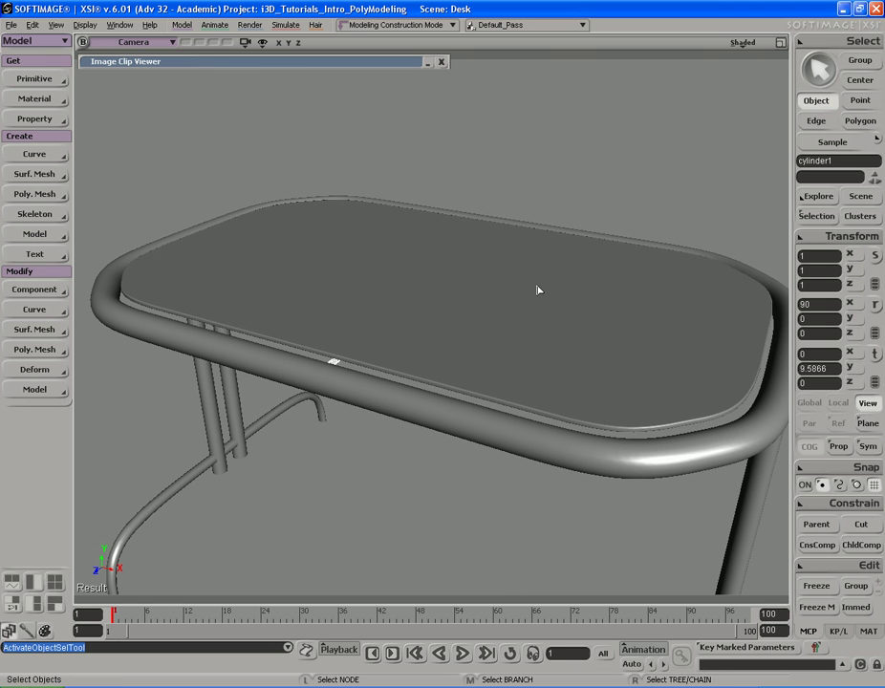
pyautogui.click(441, 280)
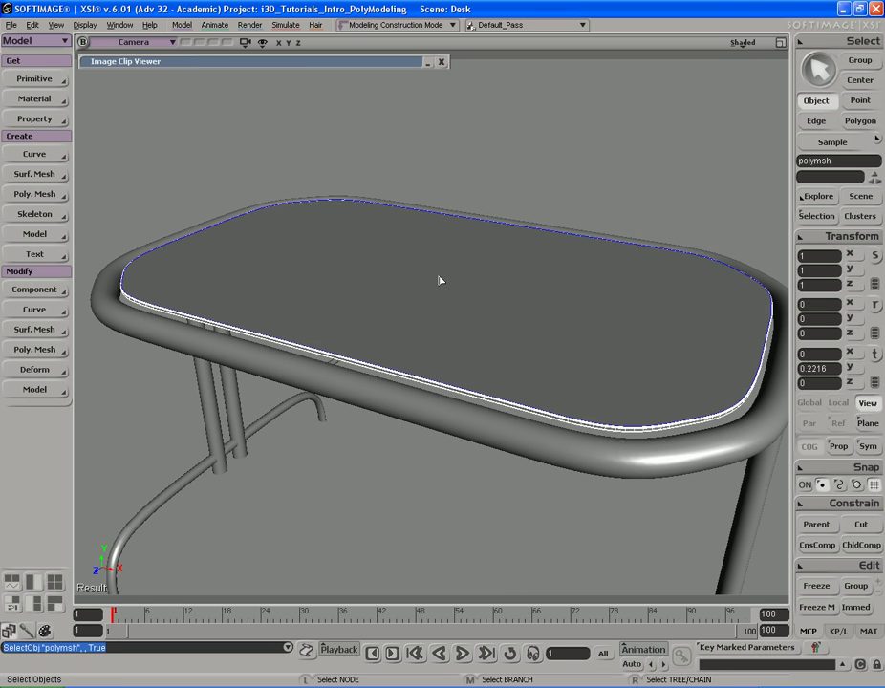
pyautogui.press('s')
pyautogui.moveTo(348, 366); pyautogui.dragTo(435, 341, button='right')
pyautogui.click(442, 297)
pyautogui.press('s')
pyautogui.press('s')
pyautogui.click(467, 344)
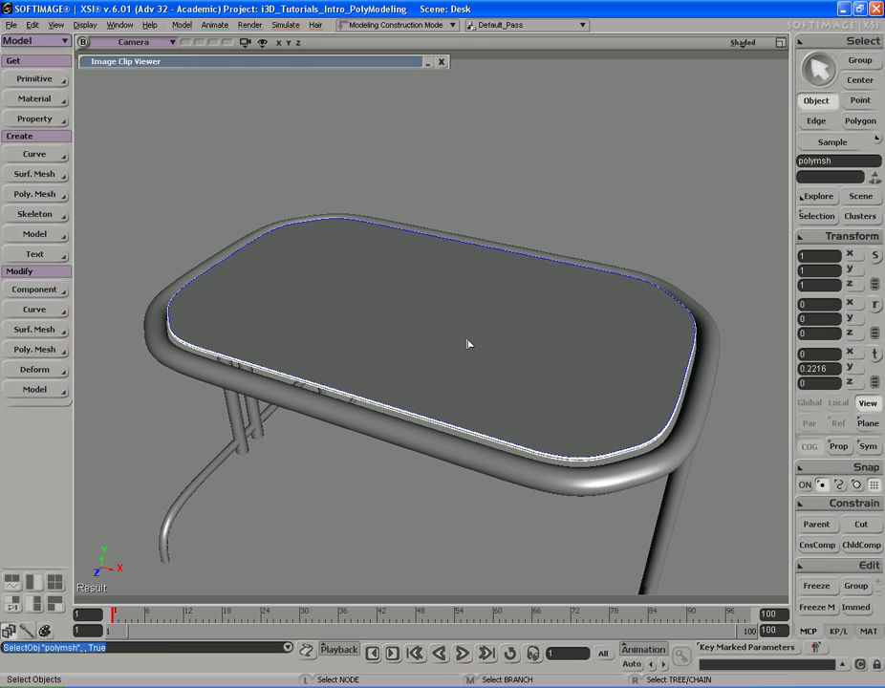
pyautogui.press('Return')
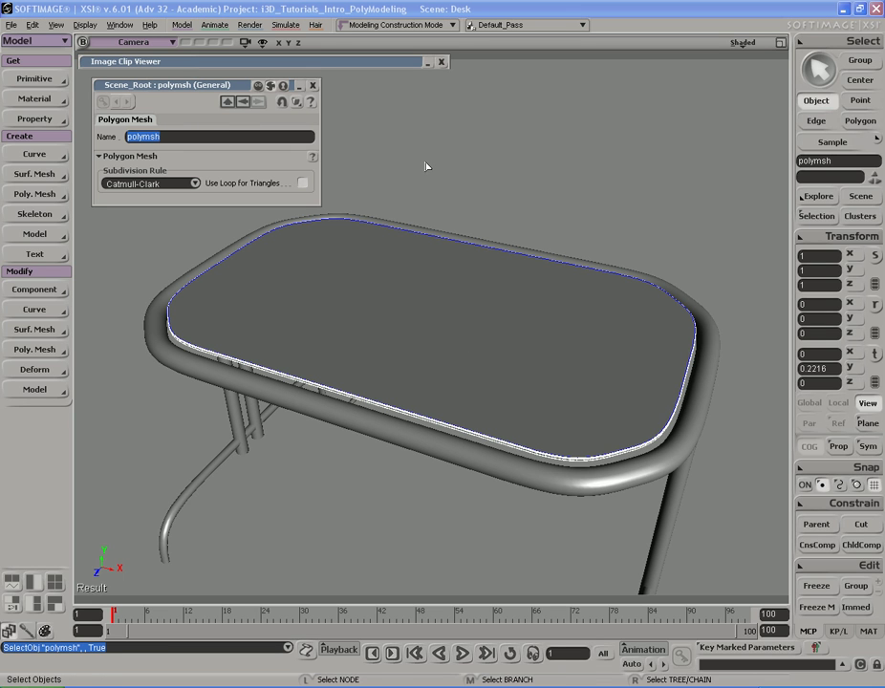
pyautogui.write('Glass')
pyautogui.press('Return')
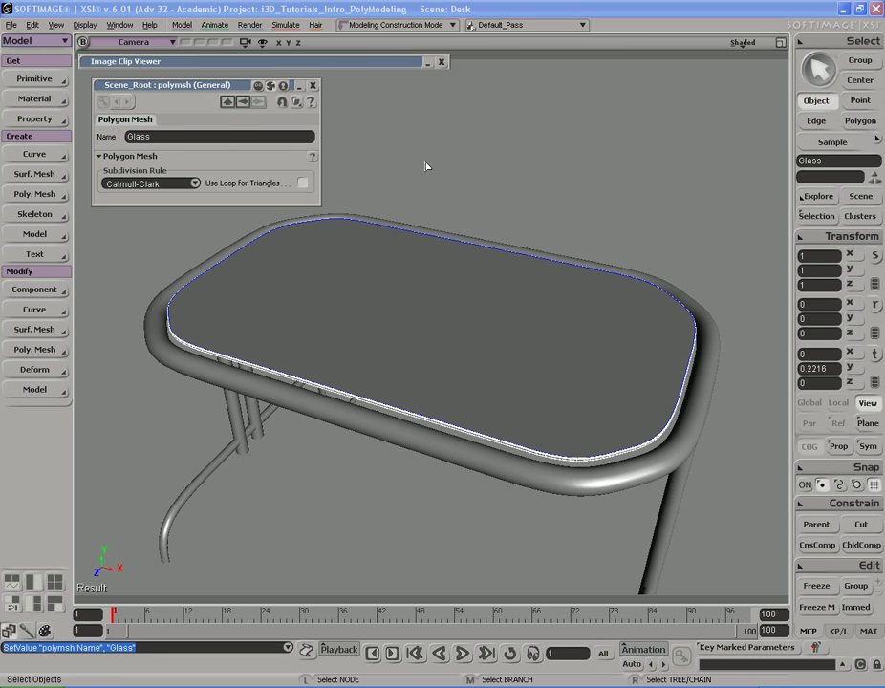
pyautogui.click(312, 85)
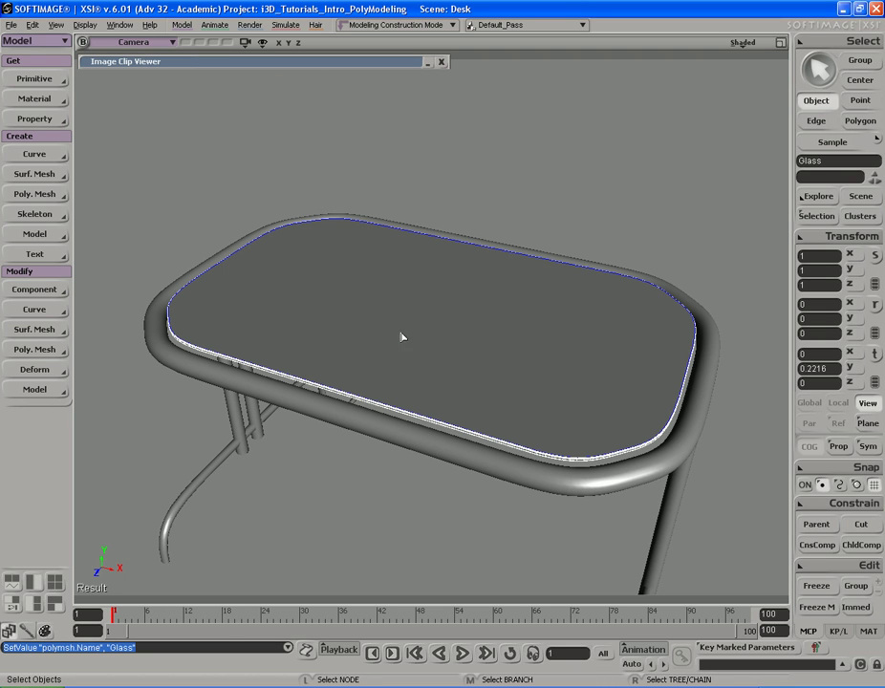
# Apply a Phong material to the tabletop glass and set its transparency colour to about 0.812 in R, G and B
pyautogui.click(32, 102)
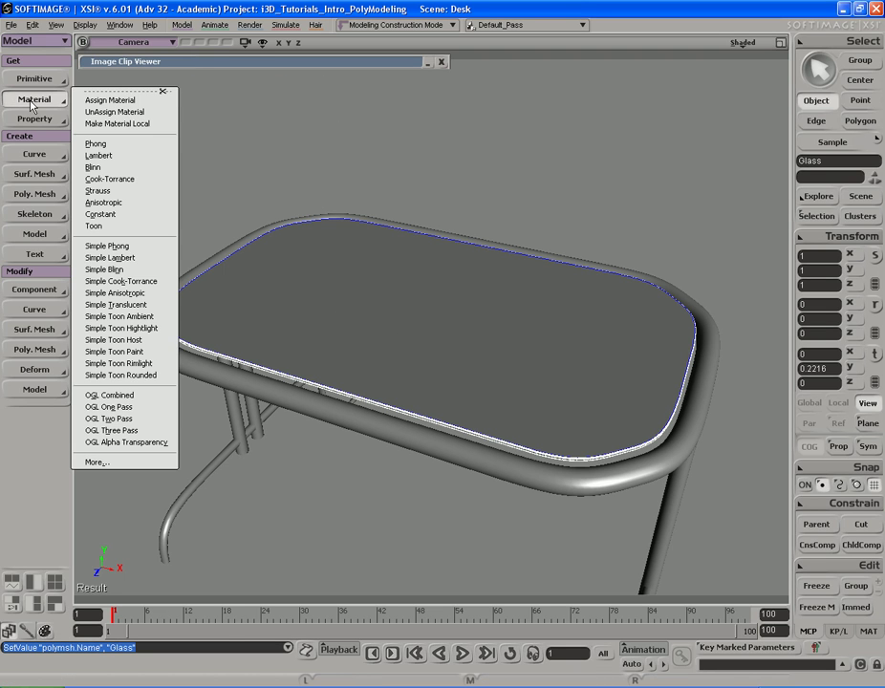
pyautogui.click(116, 145)
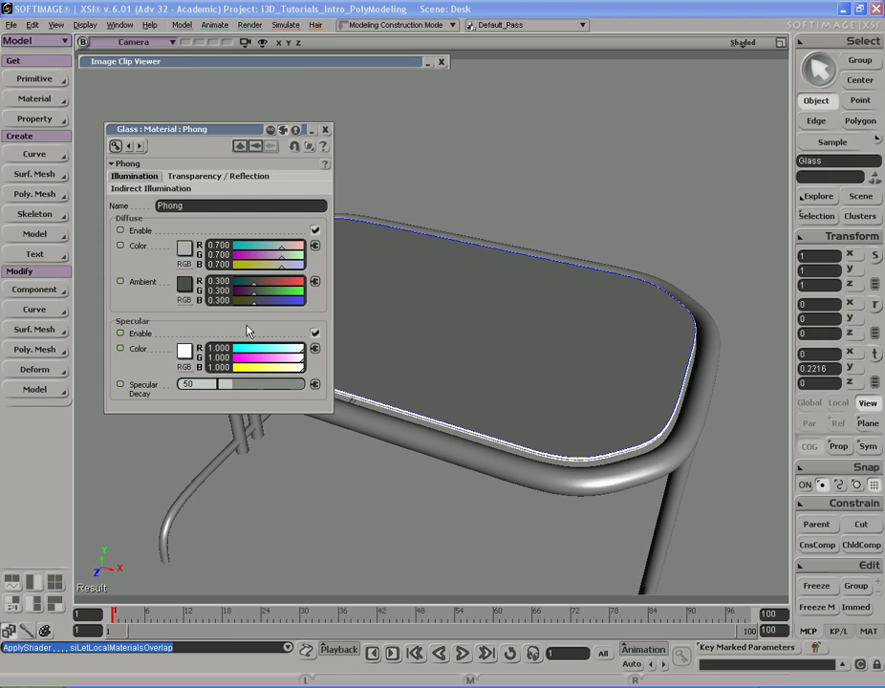
pyautogui.click(221, 176)
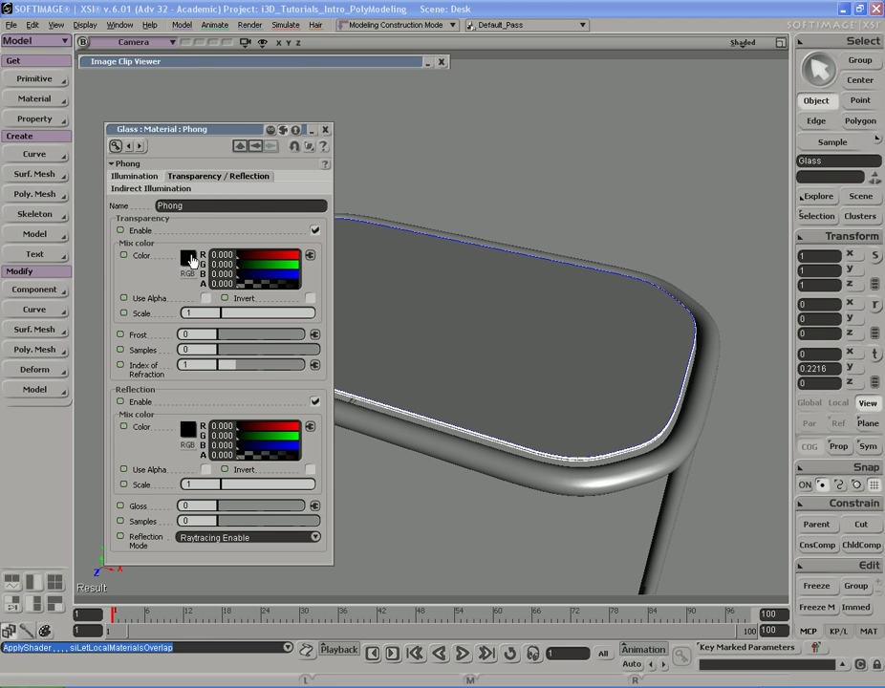
pyautogui.click(188, 258)
pyautogui.moveTo(271, 325); pyautogui.dragTo(281, 293)
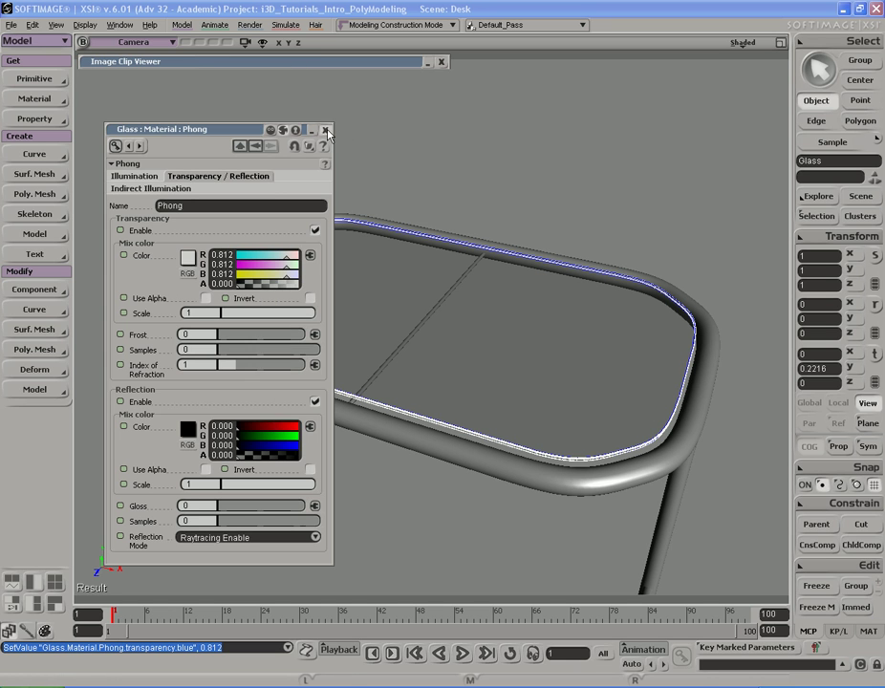
pyautogui.click(325, 129)
pyautogui.press('s')
pyautogui.moveTo(401, 293); pyautogui.dragTo(476, 293)
pyautogui.moveTo(476, 293); pyautogui.dragTo(493, 287, button='right')
pyautogui.moveTo(492, 287); pyautogui.dragTo(500, 294, button='middle')
pyautogui.moveTo(501, 295); pyautogui.dragTo(471, 294)
pyautogui.press('space')
pyautogui.moveTo(537, 135); pyautogui.dragTo(589, 191)
# Raise the support rod to about 9.77 on Y so it sits just beneath the glass
pyautogui.press('s')
pyautogui.moveTo(494, 305); pyautogui.dragTo(523, 329)
pyautogui.moveTo(523, 335); pyautogui.dragTo(519, 327, button='right')
pyautogui.moveTo(519, 327); pyautogui.dragTo(503, 339, button='middle')
pyautogui.moveTo(504, 338); pyautogui.dragTo(509, 257, button='right')
pyautogui.click(510, 257)
pyautogui.moveTo(500, 191); pyautogui.dragTo(441, 280, button='right')
pyautogui.press('v')
pyautogui.moveTo(455, 368); pyautogui.dragTo(456, 345, button='middle')
pyautogui.moveTo(456, 346)
pyautogui.mouseDown()
pyautogui.moveTo(459, 318)
pyautogui.moveTo(457, 328)
pyautogui.mouseUp()
pyautogui.press('s')
pyautogui.moveTo(457, 328); pyautogui.dragTo(460, 303, button='right')
pyautogui.moveTo(460, 307); pyautogui.dragTo(460, 304, button='middle')
pyautogui.moveTo(460, 304); pyautogui.dragTo(460, 306)
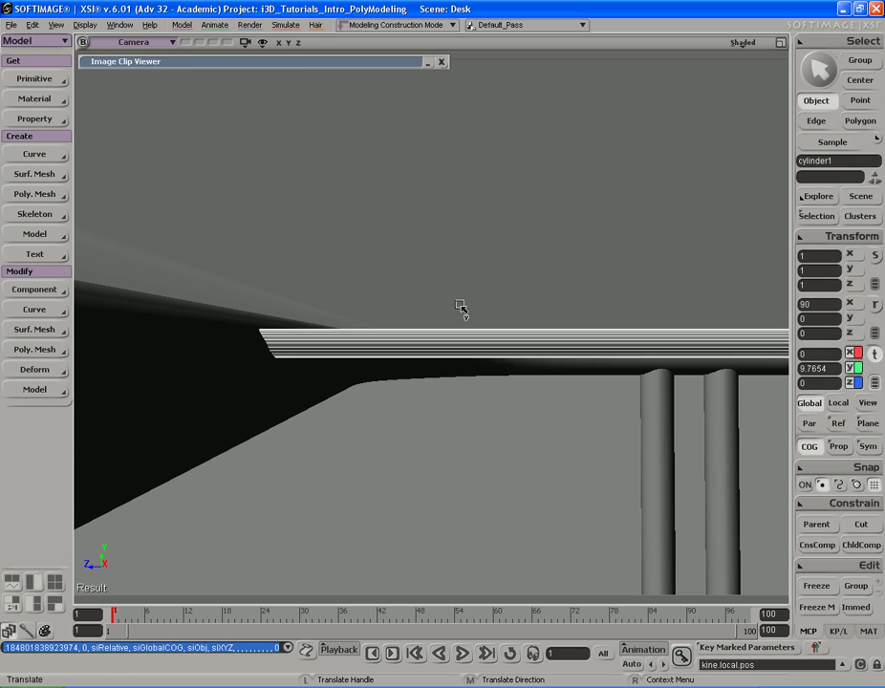
# Compare the rod under the glass with the supports in the desk reference photo
pyautogui.press('s')
pyautogui.moveTo(461, 298)
pyautogui.mouseDown(button='right')
pyautogui.moveTo(468, 322)
pyautogui.moveTo(320, 298)
pyautogui.moveTo(409, 274)
pyautogui.moveTo(479, 298)
pyautogui.moveTo(440, 300)
pyautogui.moveTo(492, 276)
pyautogui.moveTo(470, 281)
pyautogui.mouseUp(button='right')
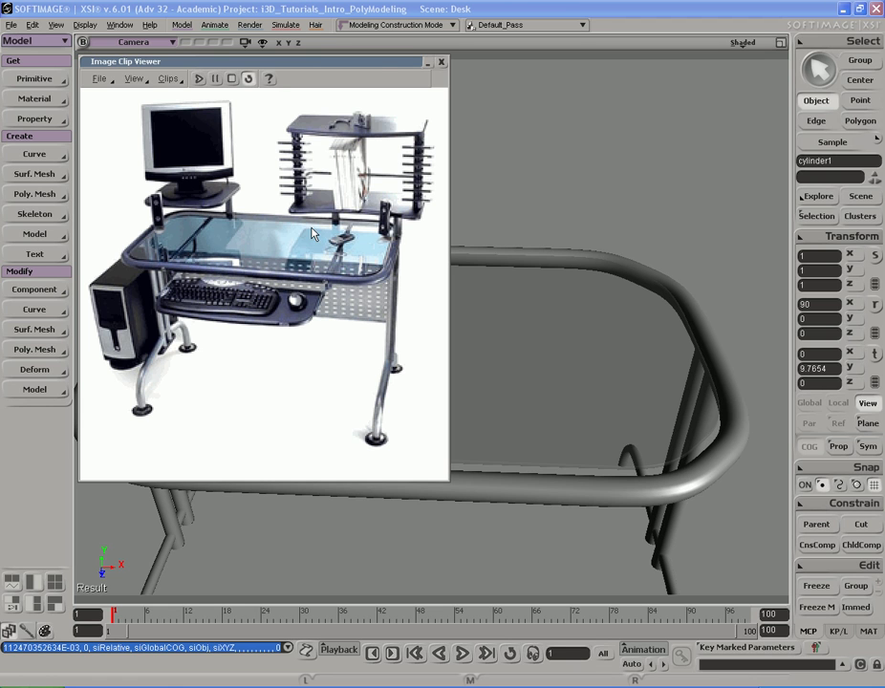
pyautogui.doubleClick(377, 61)
pyautogui.press('s')
pyautogui.moveTo(479, 258); pyautogui.dragTo(469, 267)
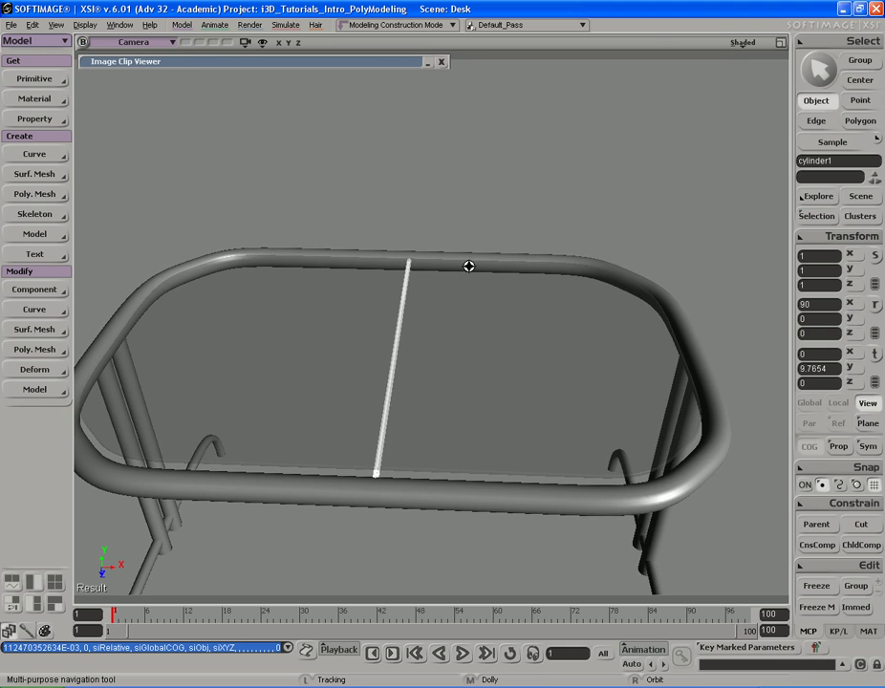
# In the Top view, turn off point snapping and move the rod to 5 on X, snapped to the grid
pyautogui.press('F12')
pyautogui.press('F12')
pyautogui.press('a')
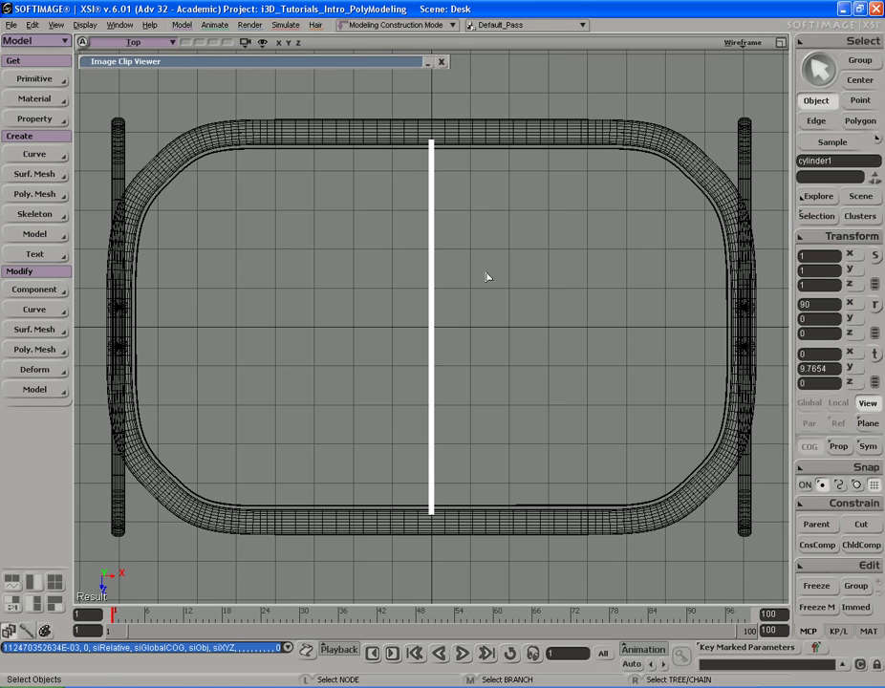
pyautogui.press('s')
pyautogui.moveTo(566, 224); pyautogui.dragTo(528, 241)
pyautogui.press('v')
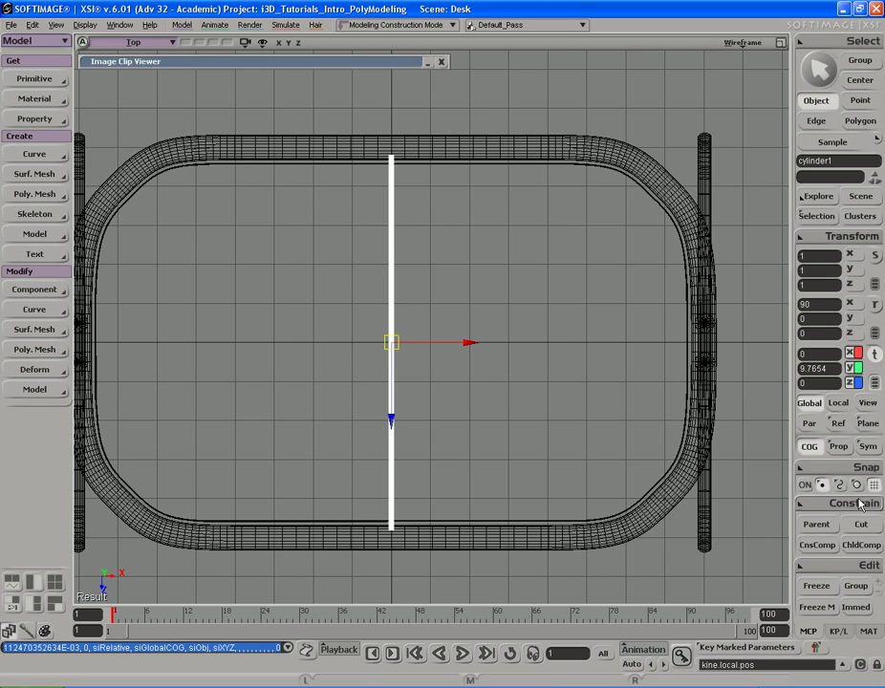
pyautogui.click(822, 486)
pyautogui.moveTo(447, 346); pyautogui.dragTo(645, 356)
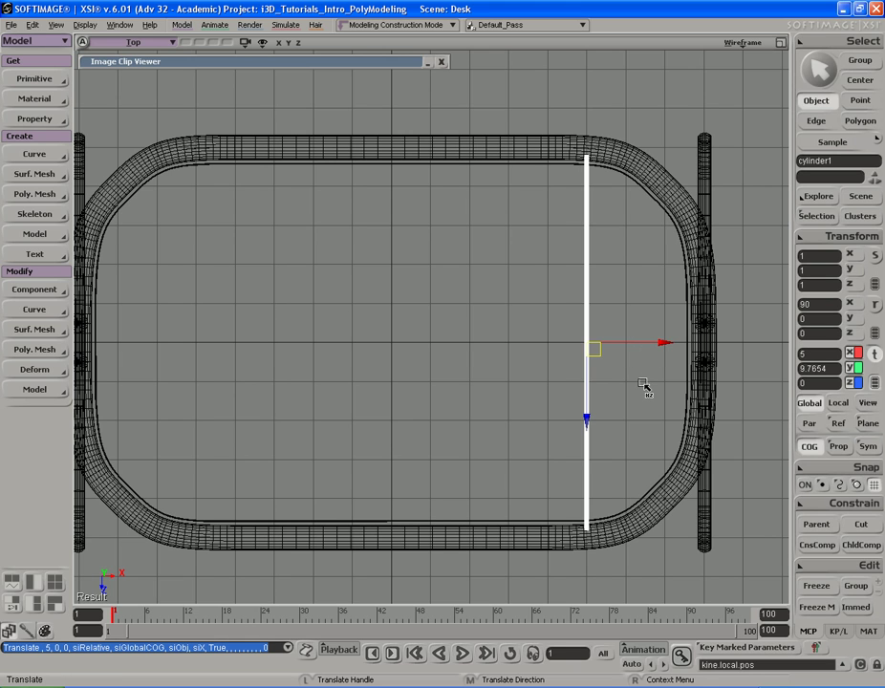
# Freeze the support rod's modeling history and mirror it across the global X axis with Symmetrize Polygons
pyautogui.press('space')
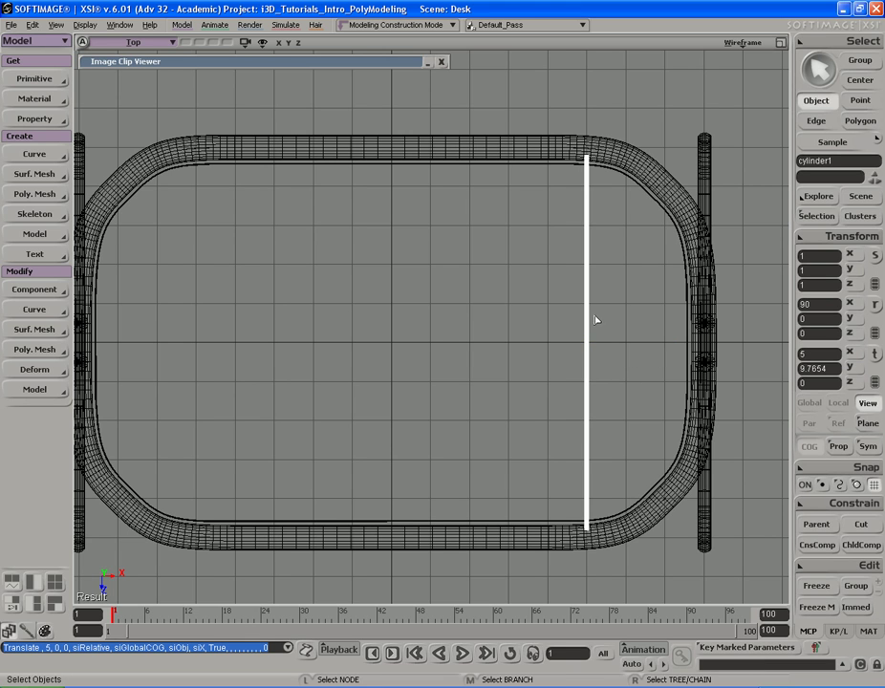
pyautogui.click(814, 606)
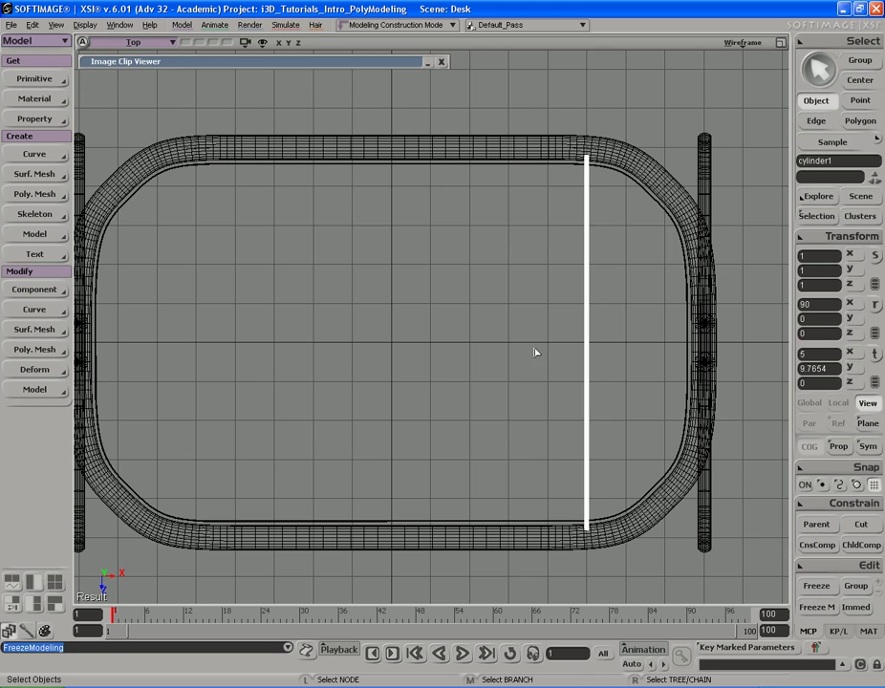
pyautogui.rightClick(590, 254)
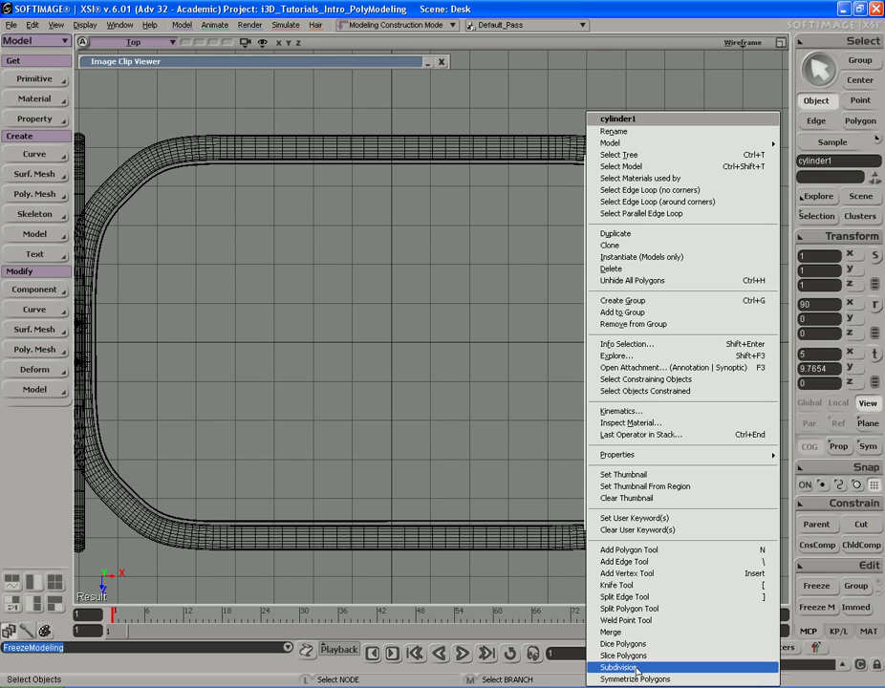
pyautogui.click(659, 679)
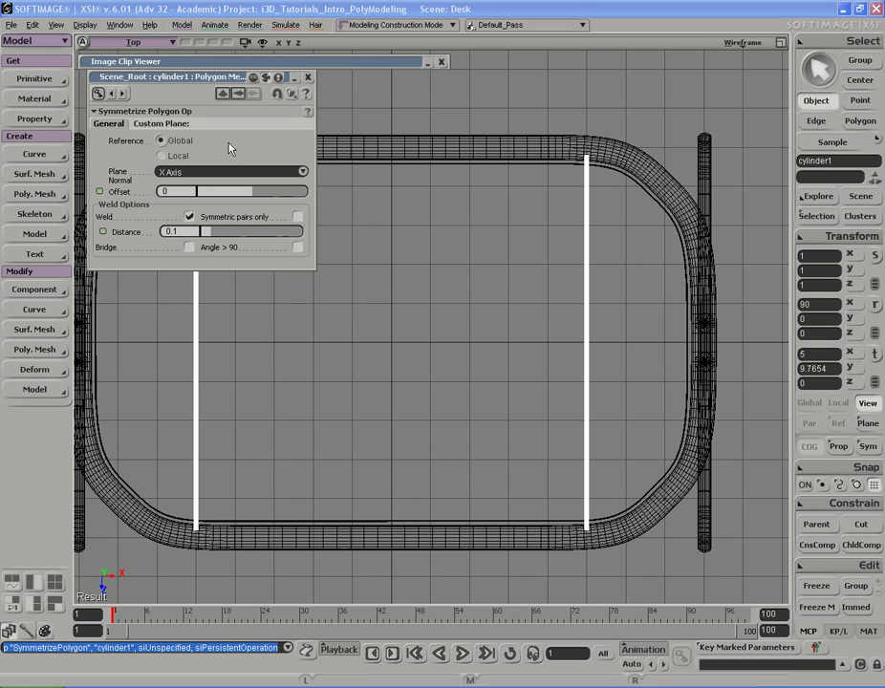
pyautogui.click(162, 142)
pyautogui.click(181, 172)
pyautogui.click(181, 173)
pyautogui.click(308, 77)
# In the Camera view, preview the two rods beneath the glass with a render region over the tabletop
pyautogui.press('s')
pyautogui.moveTo(396, 242); pyautogui.dragTo(421, 245)
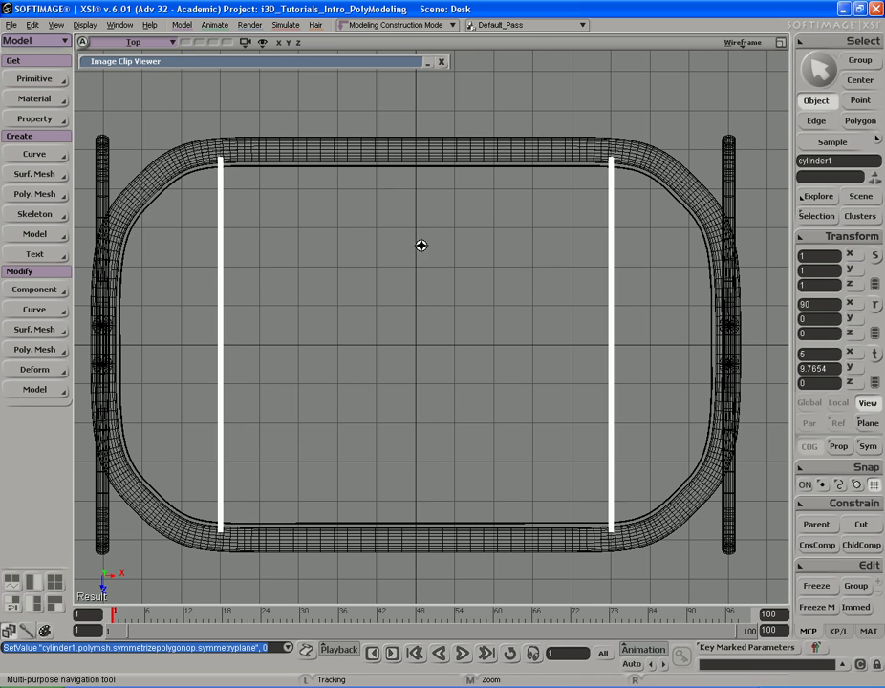
pyautogui.press('F12')
pyautogui.press('F12')
pyautogui.press('s')
pyautogui.moveTo(466, 319); pyautogui.dragTo(494, 279, button='right')
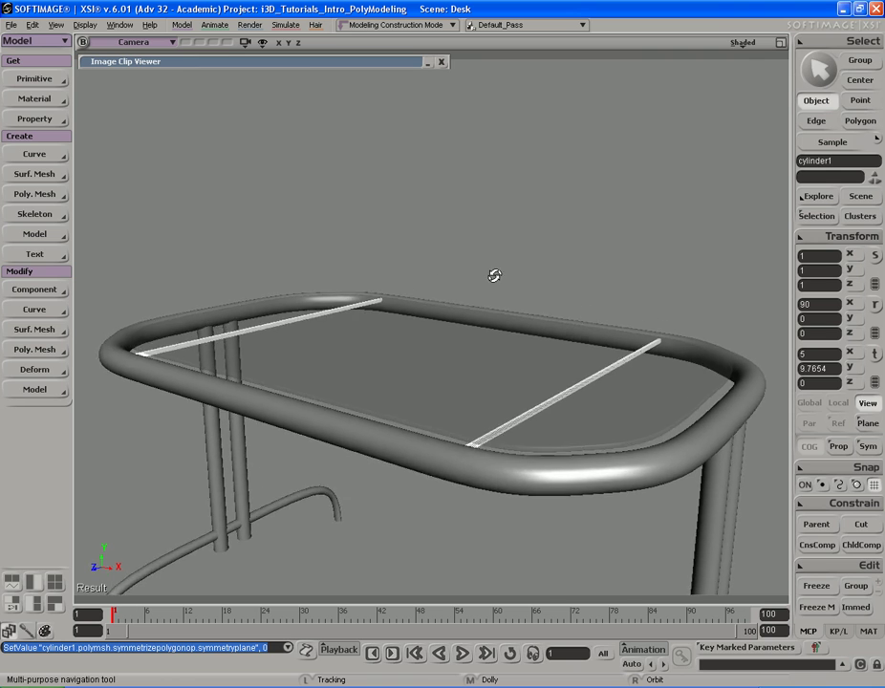
pyautogui.scroll(-3, 496, 280)
pyautogui.press('space')
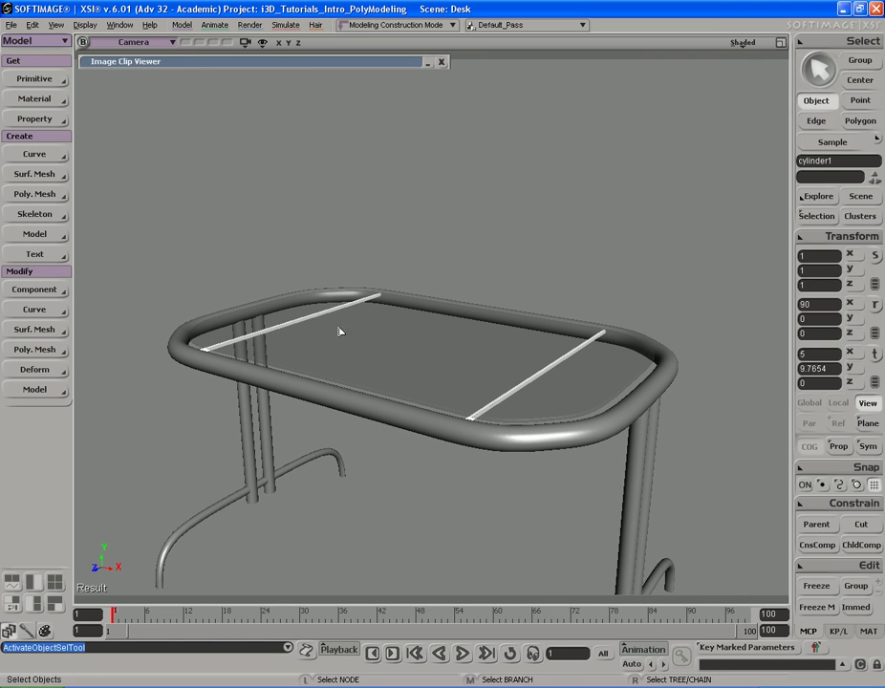
pyautogui.press('q')
pyautogui.moveTo(217, 237); pyautogui.dragTo(708, 485)
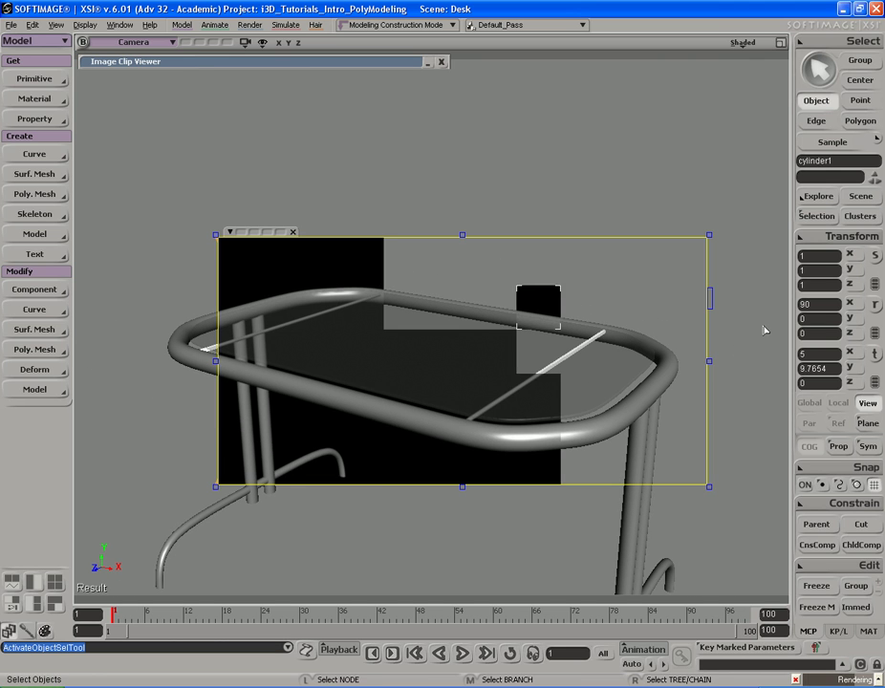
pyautogui.press('q')
pyautogui.middleClick(766, 337)
# Save the scene, deselect the rods and check the desk in the reference photo
pyautogui.press('s')
pyautogui.moveTo(713, 328); pyautogui.dragTo(517, 316, button='middle')
pyautogui.moveTo(517, 315)
pyautogui.mouseDown(button='right')
pyautogui.moveTo(517, 308)
pyautogui.moveTo(522, 321)
pyautogui.mouseUp(button='right')
pyautogui.hotkey('ctrl', 's')
pyautogui.moveTo(483, 167); pyautogui.dragTo(528, 192)
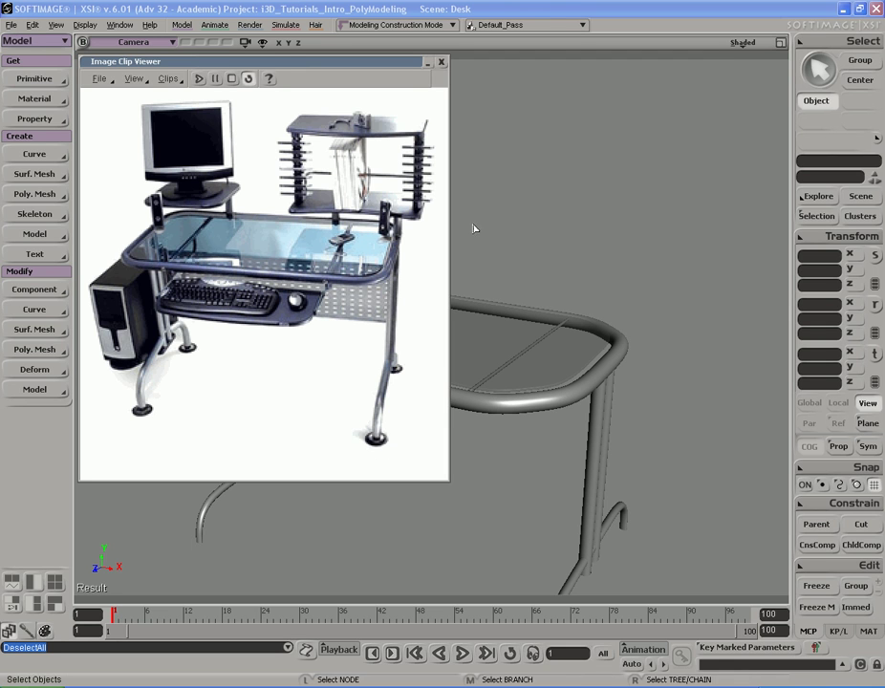
pyautogui.doubleClick(392, 62)
# Create a polygon mesh cylinder as the base for a foot pad of the desk legs
pyautogui.press('s')
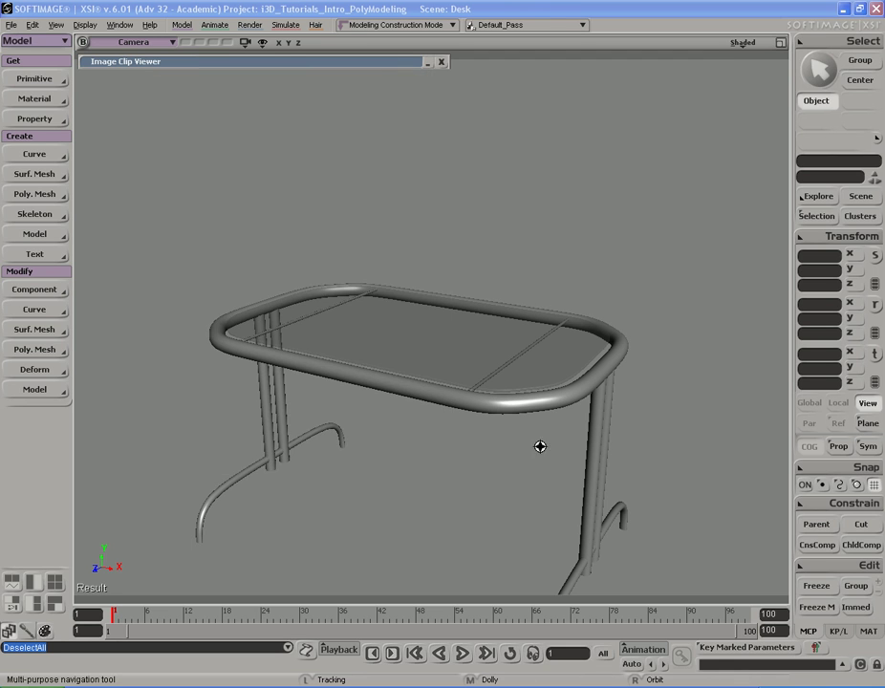
pyautogui.moveTo(521, 403); pyautogui.dragTo(536, 324, button='right')
pyautogui.moveTo(535, 324); pyautogui.dragTo(552, 355, button='middle')
pyautogui.moveTo(552, 356); pyautogui.dragTo(610, 352)
pyautogui.moveTo(609, 352); pyautogui.dragTo(588, 397, button='right')
pyautogui.press('space')
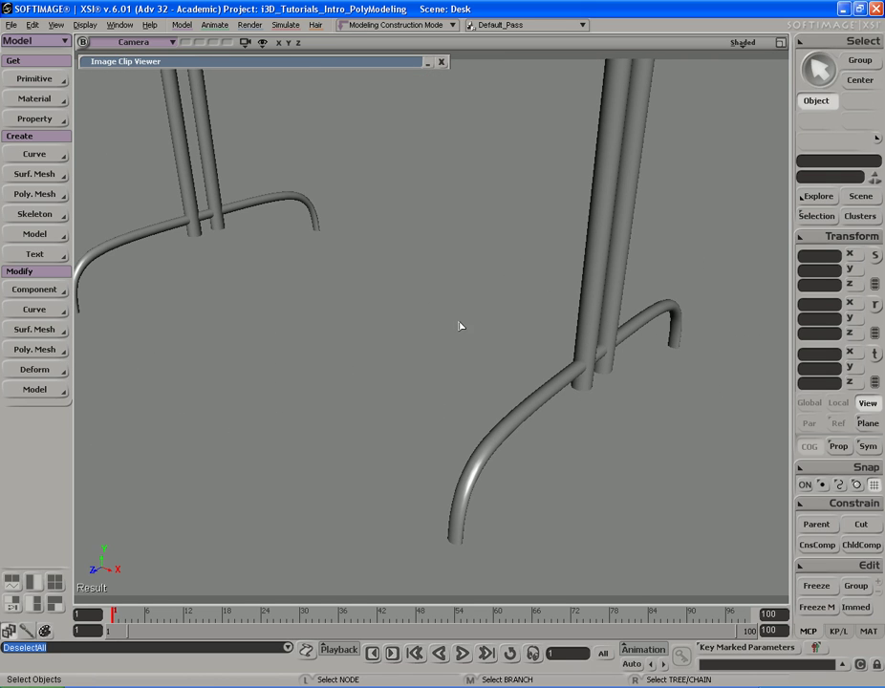
pyautogui.click(56, 99)
pyautogui.click(47, 78)
pyautogui.moveTo(146, 104)
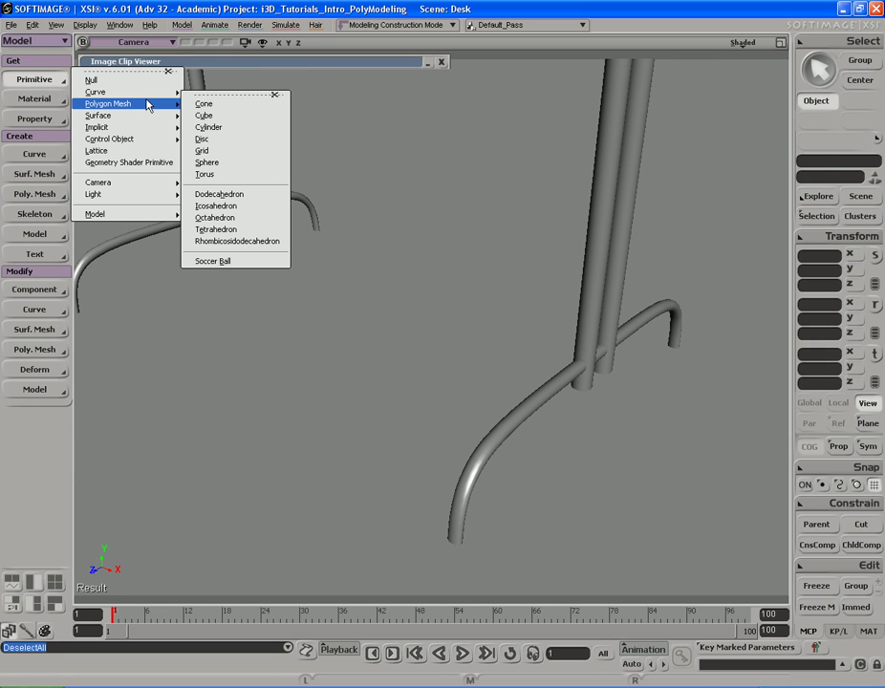
pyautogui.click(215, 127)
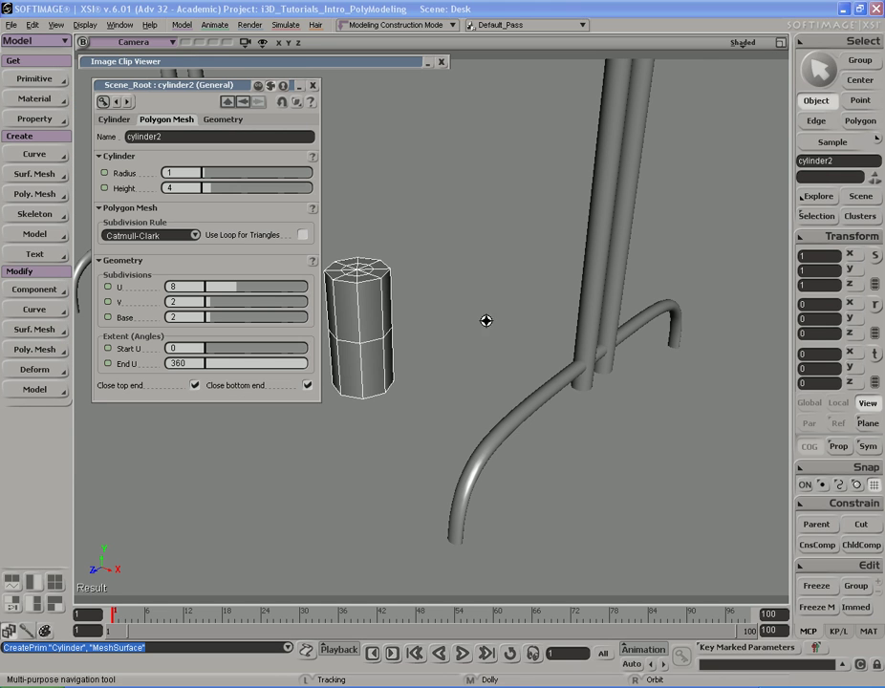
pyautogui.moveTo(483, 323); pyautogui.dragTo(524, 325)
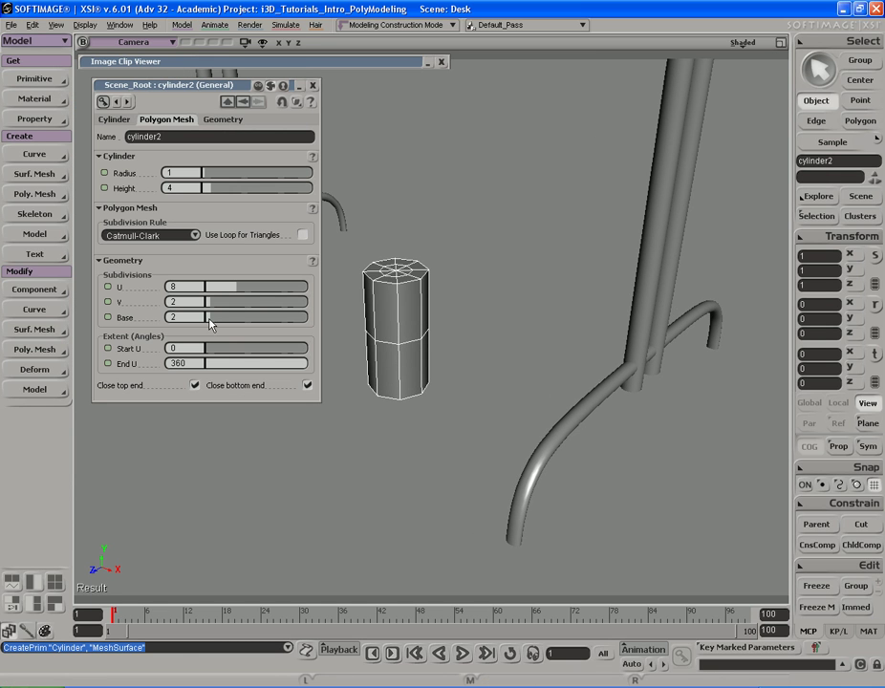
# Set the new cylinder's subdivisions to 24 in U, 1 in V and 1 for the base
pyautogui.moveTo(208, 318); pyautogui.dragTo(203, 303)
pyautogui.moveTo(368, 294); pyautogui.dragTo(387, 308)
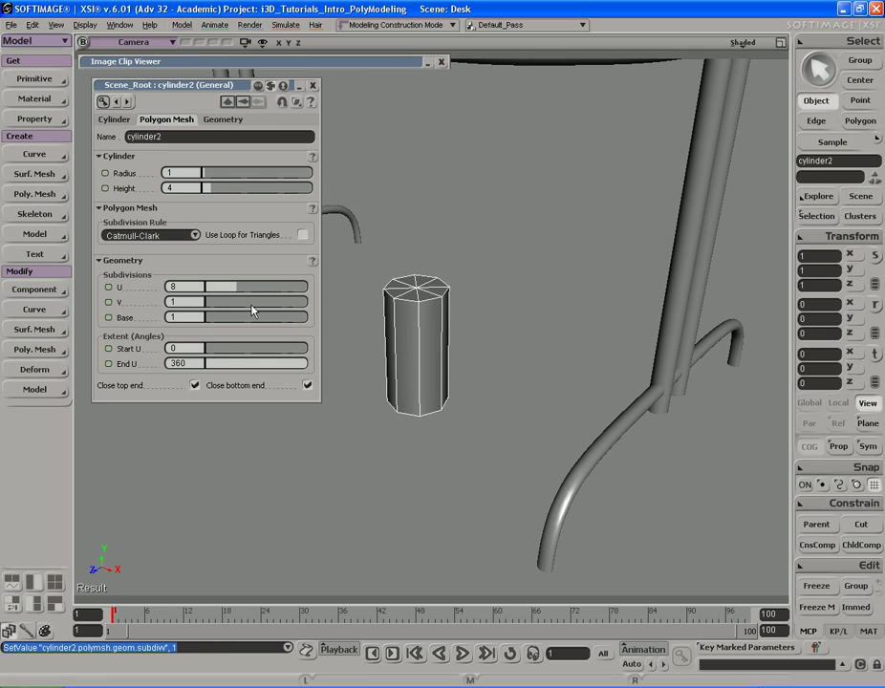
pyautogui.moveTo(237, 294); pyautogui.dragTo(391, 310)
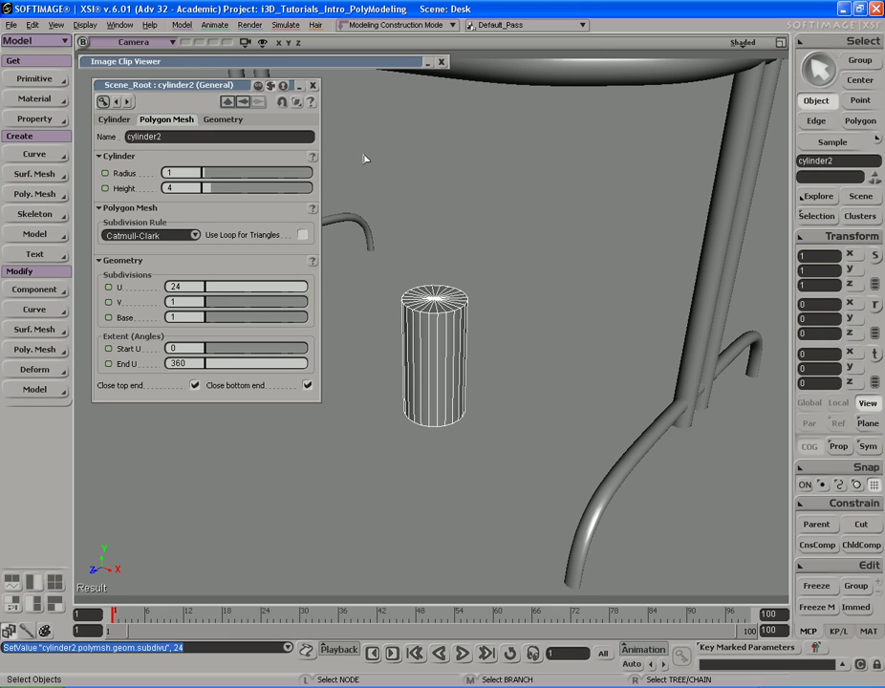
# Flatten the cylinder into a disc by setting its height to 0.2, using the feet in the reference photo as a guide
pyautogui.moveTo(216, 189); pyautogui.dragTo(153, 191)
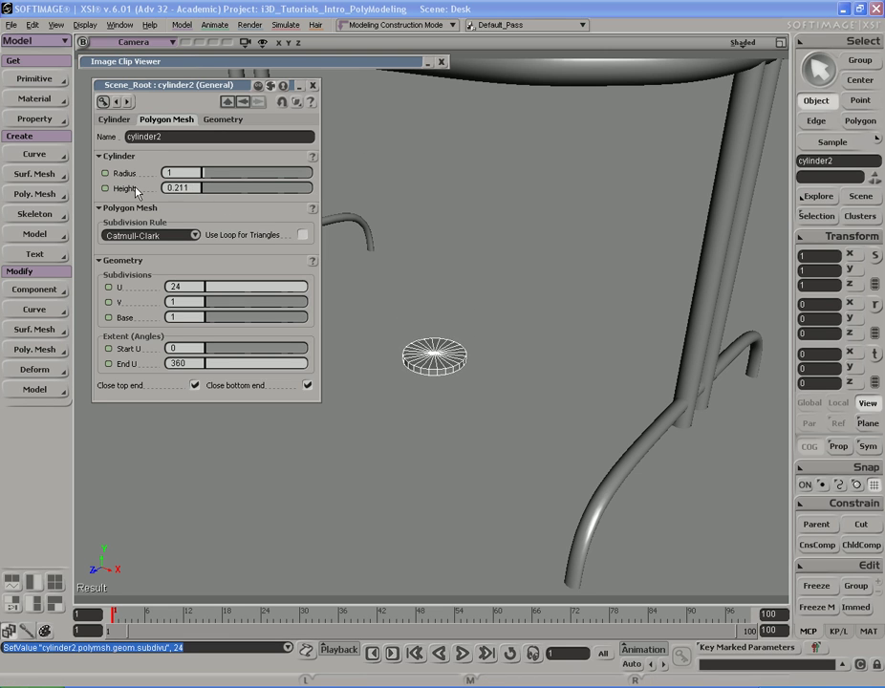
pyautogui.click(386, 62)
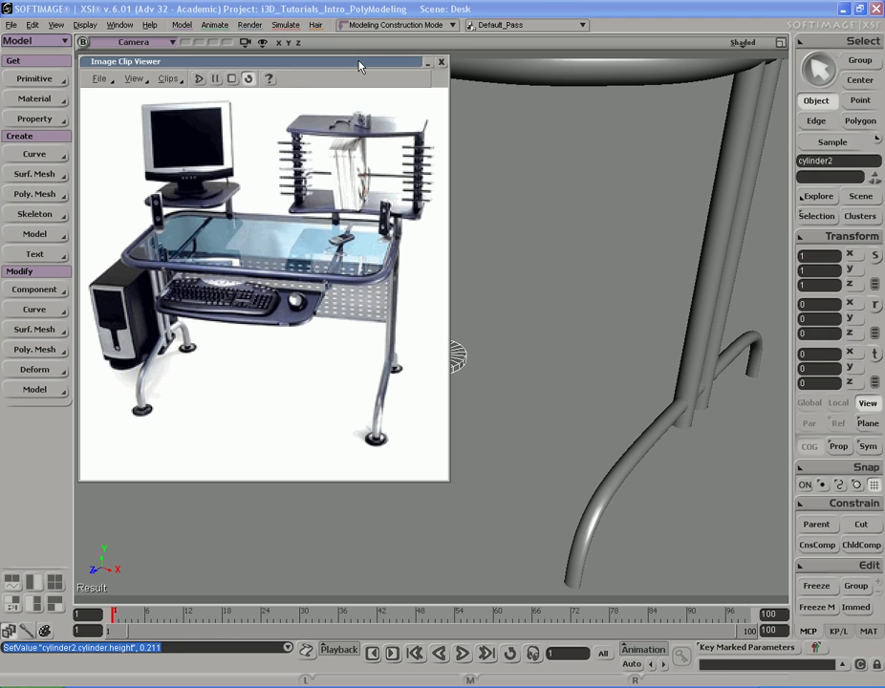
pyautogui.click(358, 62)
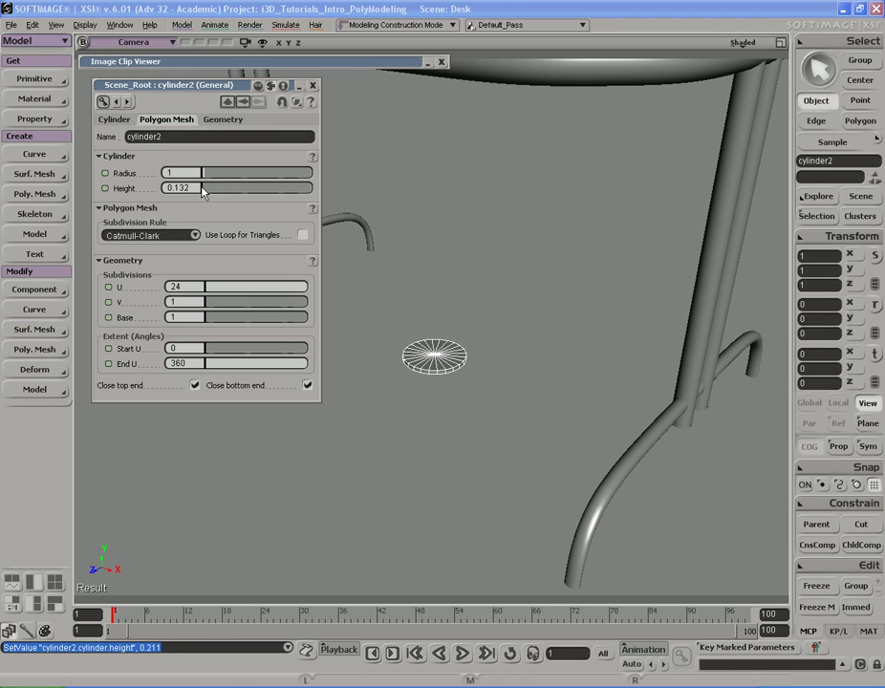
pyautogui.moveTo(206, 187); pyautogui.dragTo(205, 187)
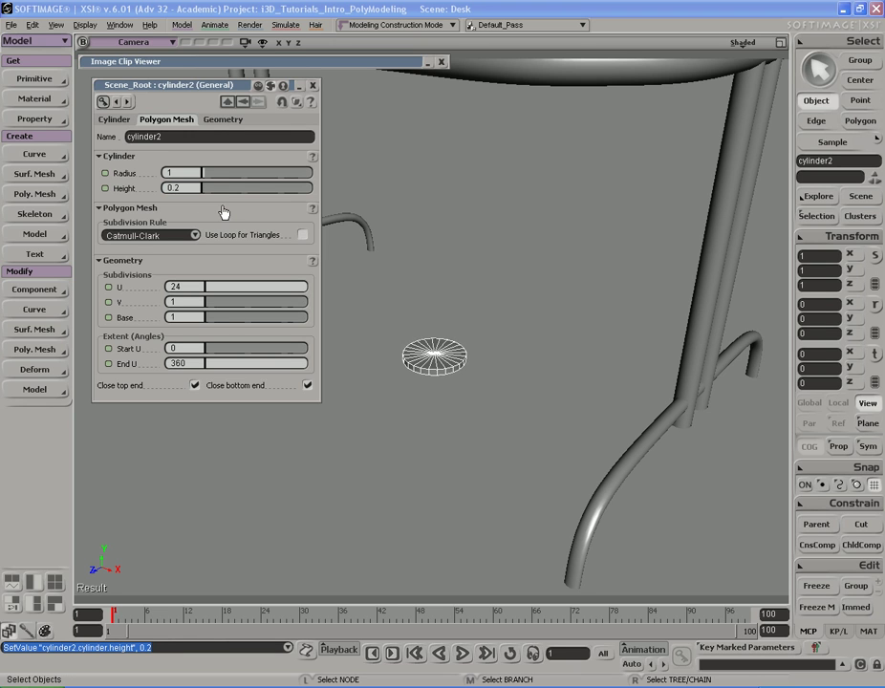
pyautogui.click(314, 88)
# In the Top view, centre the disc on the end of the leg tube at about X 8.02, Z 5.25
pyautogui.press('F12')
pyautogui.press('F12')
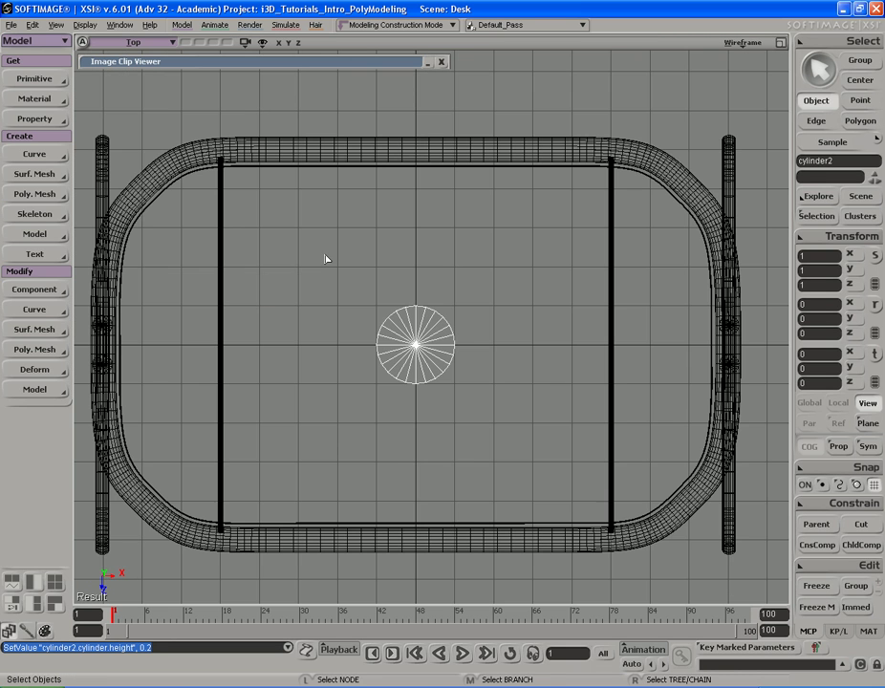
pyautogui.press('s')
pyautogui.moveTo(703, 430); pyautogui.dragTo(528, 320)
pyautogui.press('v')
pyautogui.moveTo(349, 277); pyautogui.dragTo(667, 477)
pyautogui.press('s')
pyautogui.moveTo(713, 459); pyautogui.dragTo(525, 315, button='middle')
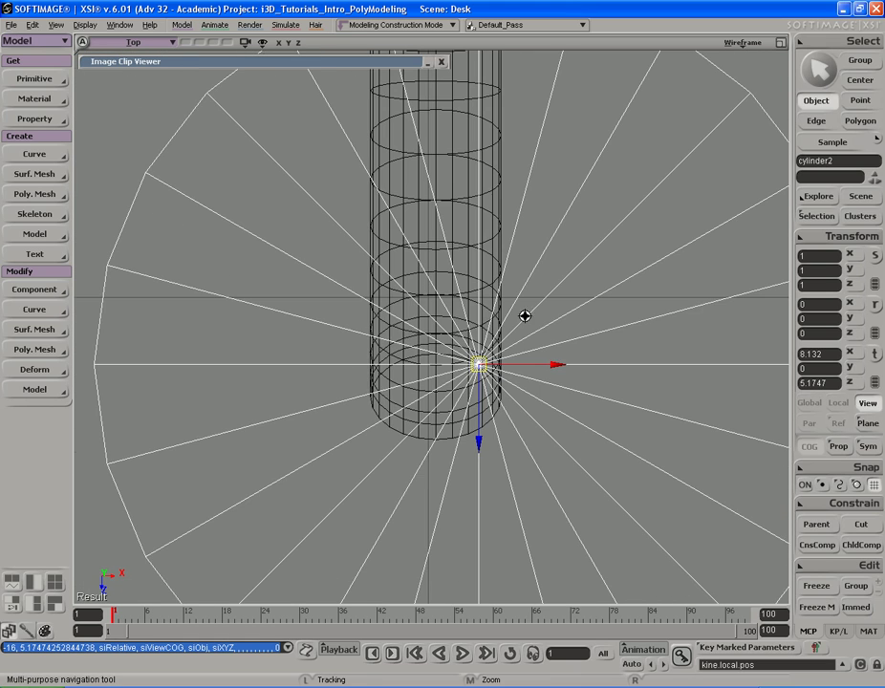
pyautogui.moveTo(676, 337); pyautogui.dragTo(617, 450)
pyautogui.press('s')
pyautogui.moveTo(367, 409); pyautogui.dragTo(450, 376, button='middle')
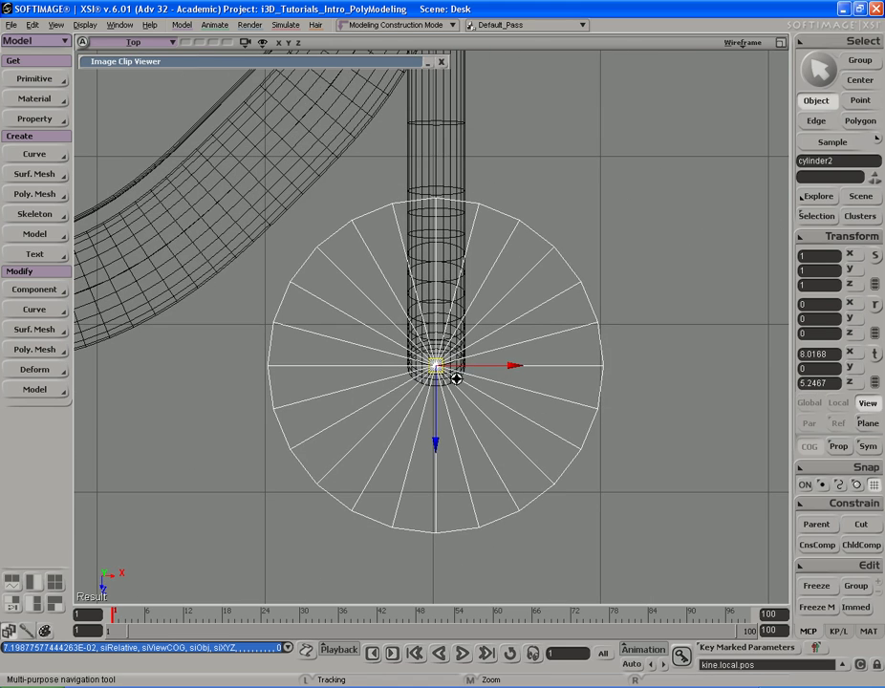
# In the Camera view, scale the disc to about 0.35 on X and Z and compare it with the reference foot
pyautogui.press('F12')
pyautogui.press('F12')
pyautogui.press('f')
pyautogui.press('s')
pyautogui.moveTo(569, 285); pyautogui.dragTo(644, 274, button='right')
pyautogui.moveTo(644, 275); pyautogui.dragTo(563, 299, button='middle')
pyautogui.press('x')
pyautogui.press('s')
pyautogui.moveTo(648, 225); pyautogui.dragTo(642, 262, button='right')
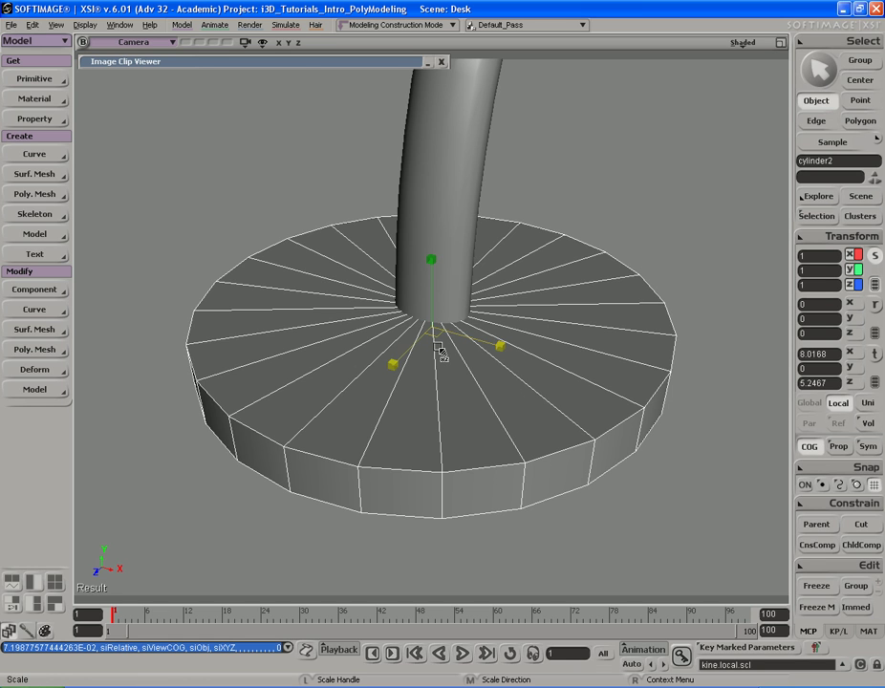
pyautogui.moveTo(440, 349); pyautogui.dragTo(407, 283)
pyautogui.press('s')
pyautogui.moveTo(407, 283); pyautogui.dragTo(421, 359, button='right')
pyautogui.doubleClick(371, 65)
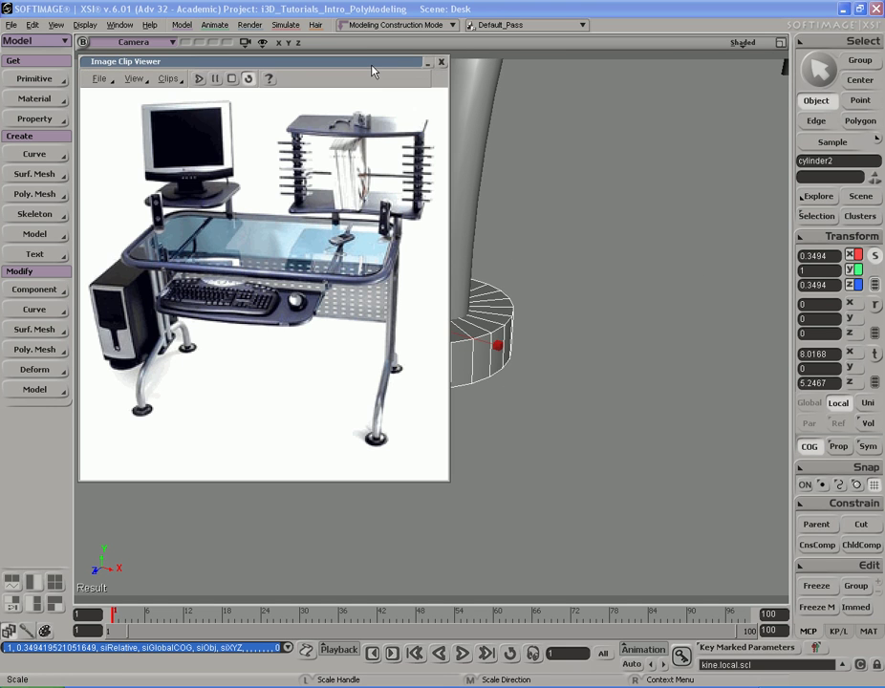
pyautogui.doubleClick(373, 63)
# Scale the disc to about 0.38 on X and Z and 0.51 on Y, and lower it to about -0.01 on Y
pyautogui.moveTo(464, 405); pyautogui.dragTo(444, 368)
pyautogui.press('s')
pyautogui.moveTo(440, 361); pyautogui.dragTo(466, 354, button='right')
pyautogui.moveTo(467, 354); pyautogui.dragTo(519, 380, button='middle')
pyautogui.moveTo(562, 238)
pyautogui.mouseDown(button='middle')
pyautogui.moveTo(557, 332)
pyautogui.moveTo(552, 245)
pyautogui.mouseUp(button='middle')
pyautogui.press('v')
pyautogui.press('x')
pyautogui.press('s')
pyautogui.moveTo(552, 245); pyautogui.dragTo(550, 271, button='right')
pyautogui.moveTo(550, 271); pyautogui.dragTo(537, 293, button='middle')
pyautogui.moveTo(536, 294); pyautogui.dragTo(520, 322, button='right')
pyautogui.press('x')
pyautogui.doubleClick(363, 65)
pyautogui.doubleClick(363, 65)
pyautogui.doubleClick(358, 63)
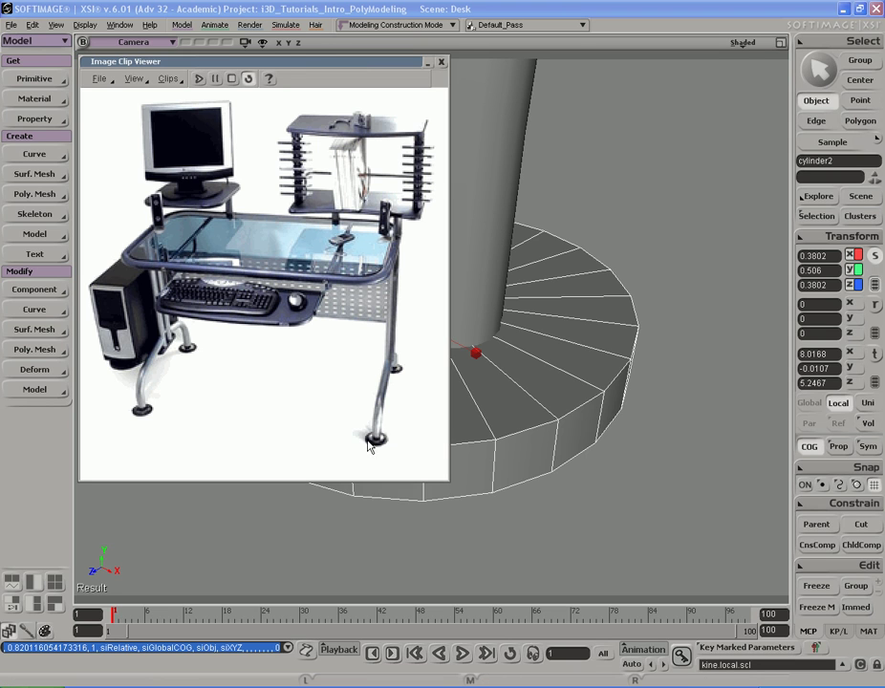
pyautogui.doubleClick(386, 64)
# Select the complete loop of side polygons around the foot disc's rim
pyautogui.press('s')
pyautogui.moveTo(445, 365); pyautogui.dragTo(443, 367, button='right')
pyautogui.moveTo(510, 367); pyautogui.dragTo(476, 375, button='middle')
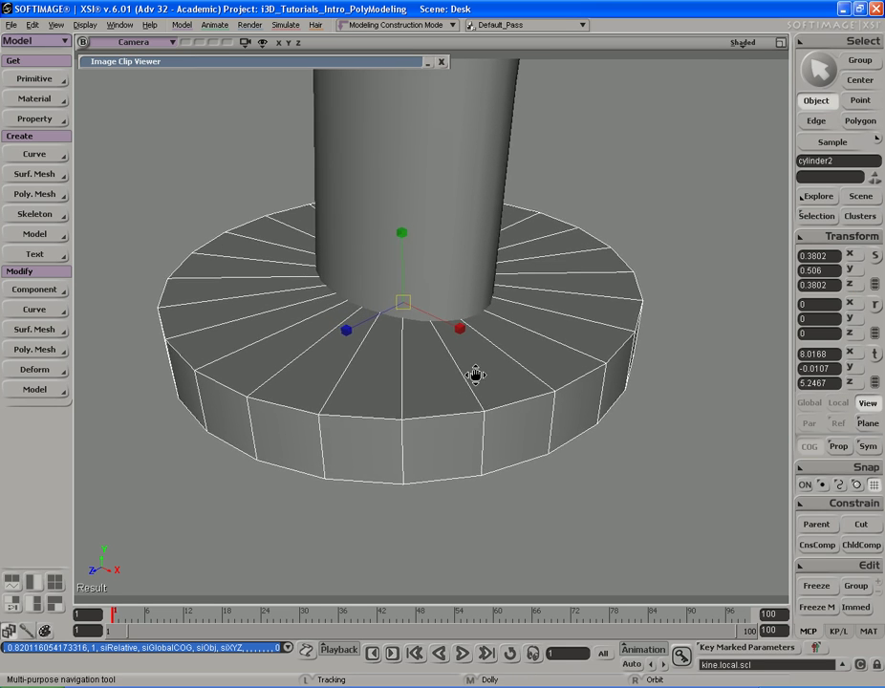
pyautogui.moveTo(476, 376); pyautogui.dragTo(480, 370)
pyautogui.press('u')
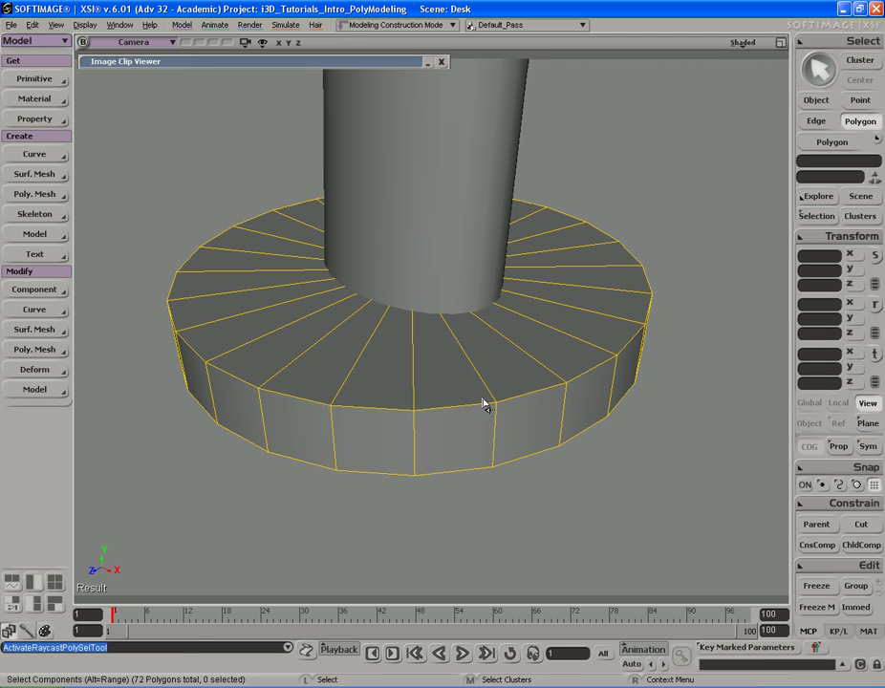
pyautogui.click(379, 448)
pyautogui.keyDown('alt'); pyautogui.middleClick(468, 435); pyautogui.keyUp('alt')
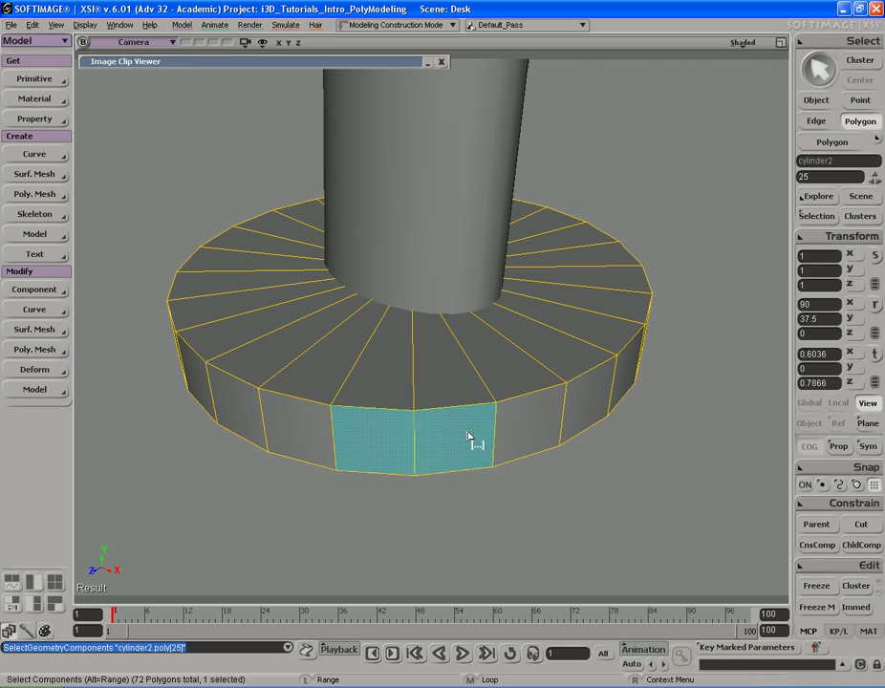
pyautogui.press('s')
pyautogui.moveTo(473, 437); pyautogui.dragTo(491, 450, button='right')
pyautogui.press('Escape')
pyautogui.press('s')
pyautogui.press('ctrl')
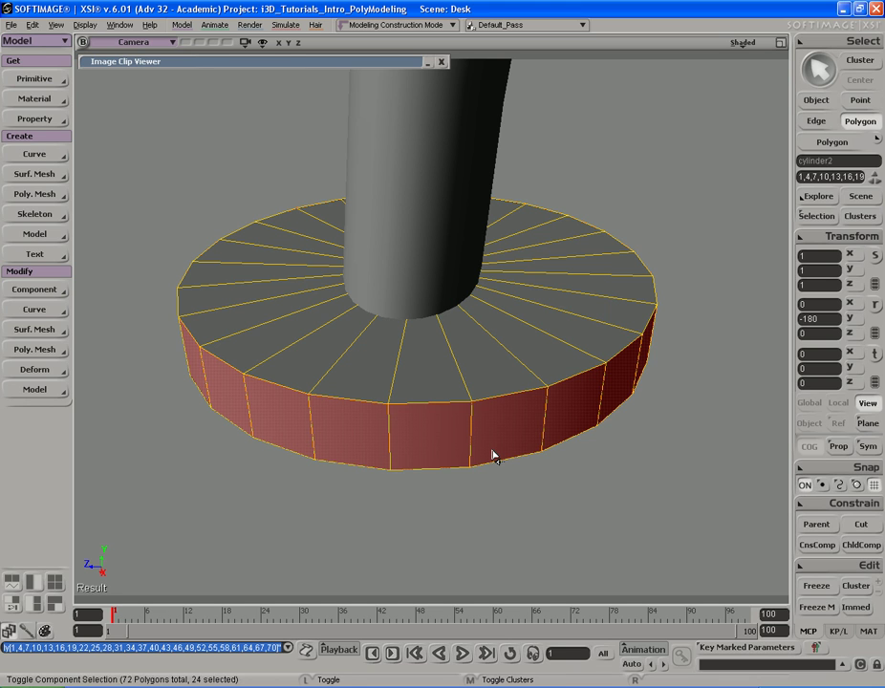
# Extrude the selected rim polygons in place and set the Translate tool to Local mode
pyautogui.hotkey('ctrl', 'd')
pyautogui.press('v')
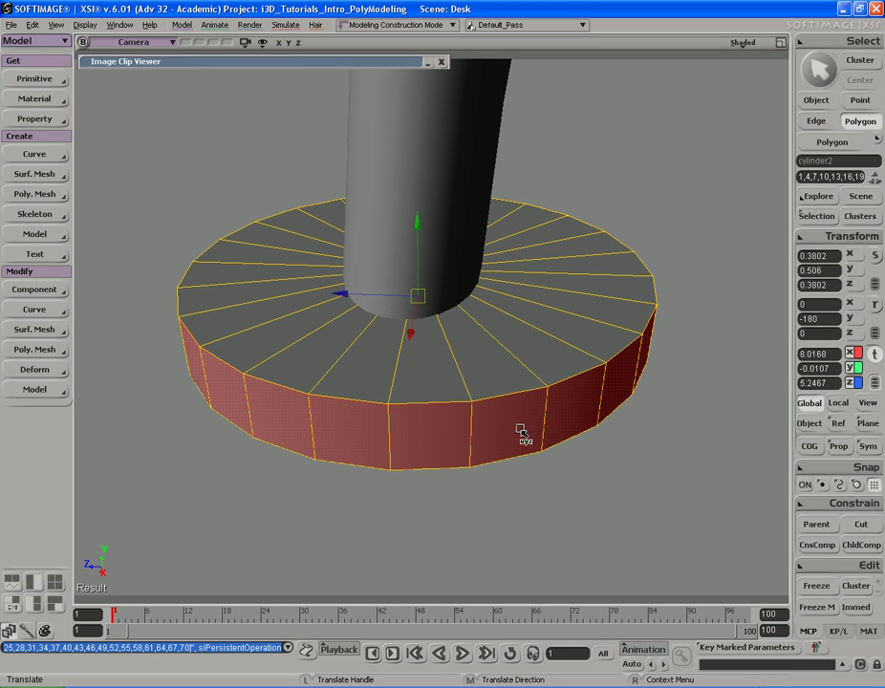
pyautogui.click(837, 405)
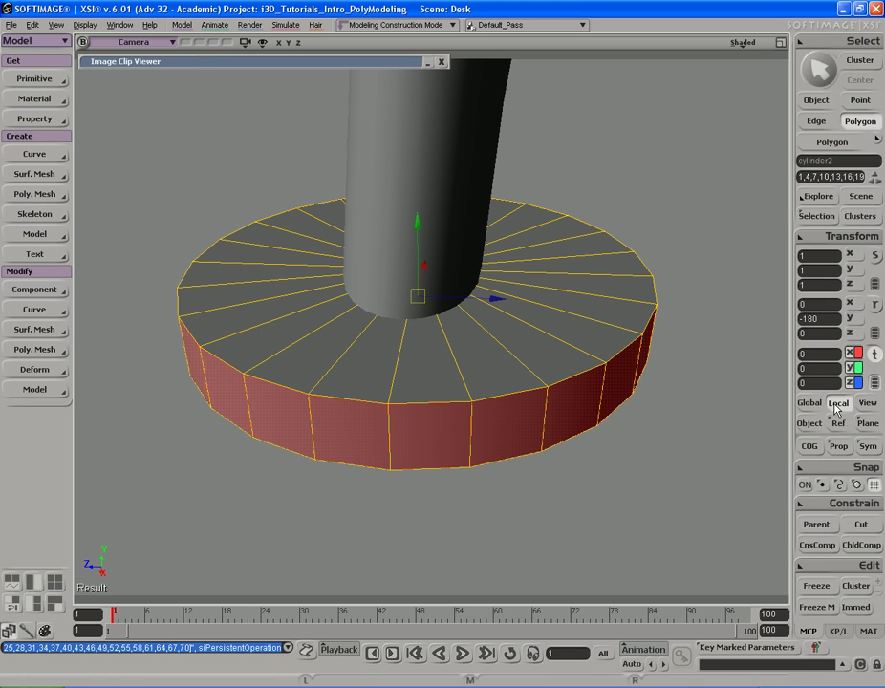
pyautogui.rightClick(548, 355)
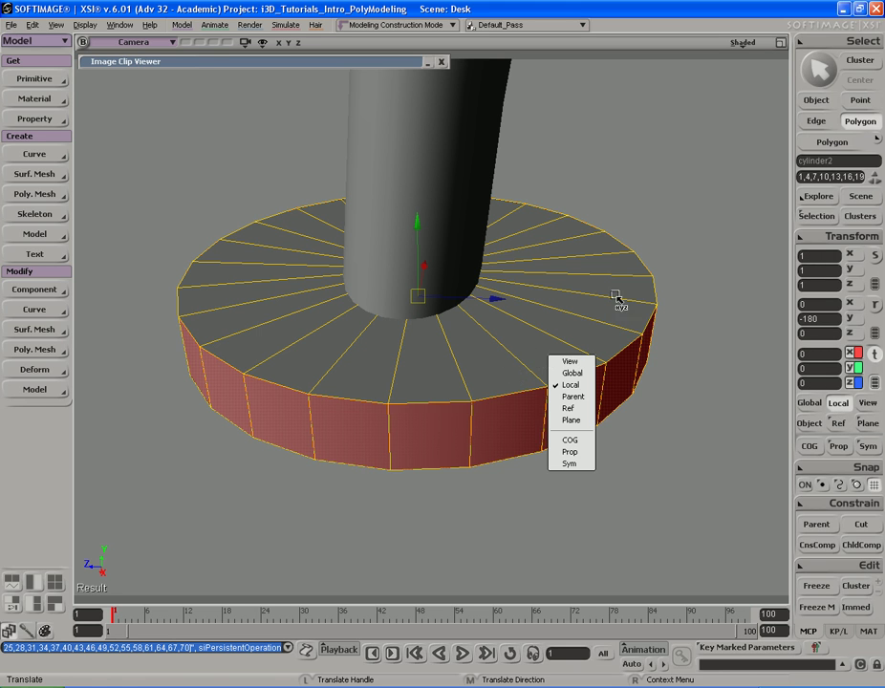
pyautogui.click(704, 229)
# Try to move the extruded rim polygons in Local mode, and undo the move
pyautogui.press('s')
pyautogui.moveTo(648, 293); pyautogui.dragTo(598, 298, button='right')
pyautogui.press('s')
pyautogui.moveTo(520, 302); pyautogui.dragTo(577, 321, button='right')
pyautogui.press('v')
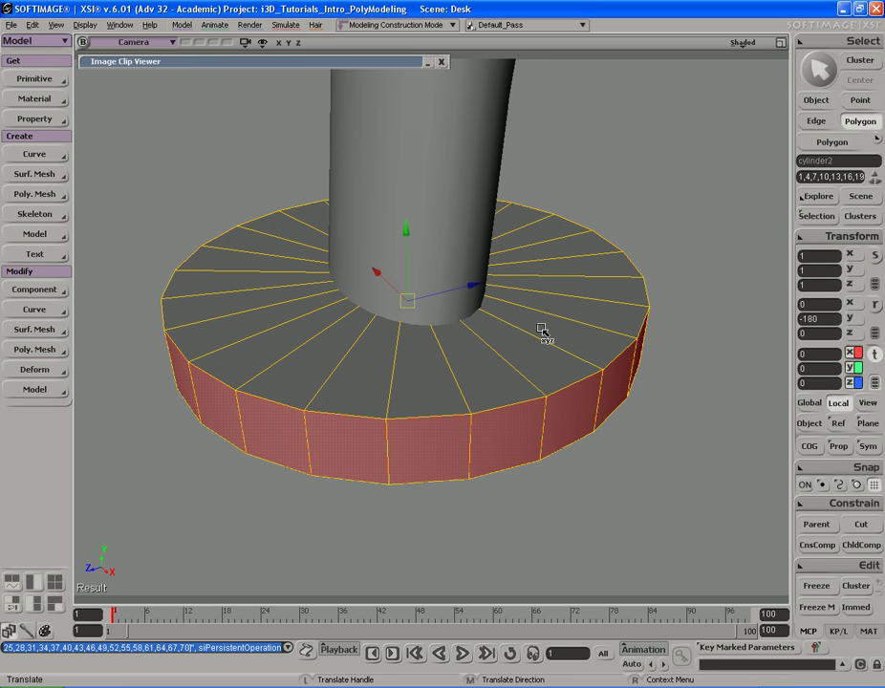
pyautogui.moveTo(541, 350); pyautogui.dragTo(545, 376)
pyautogui.hotkey('ctrl', 'z')
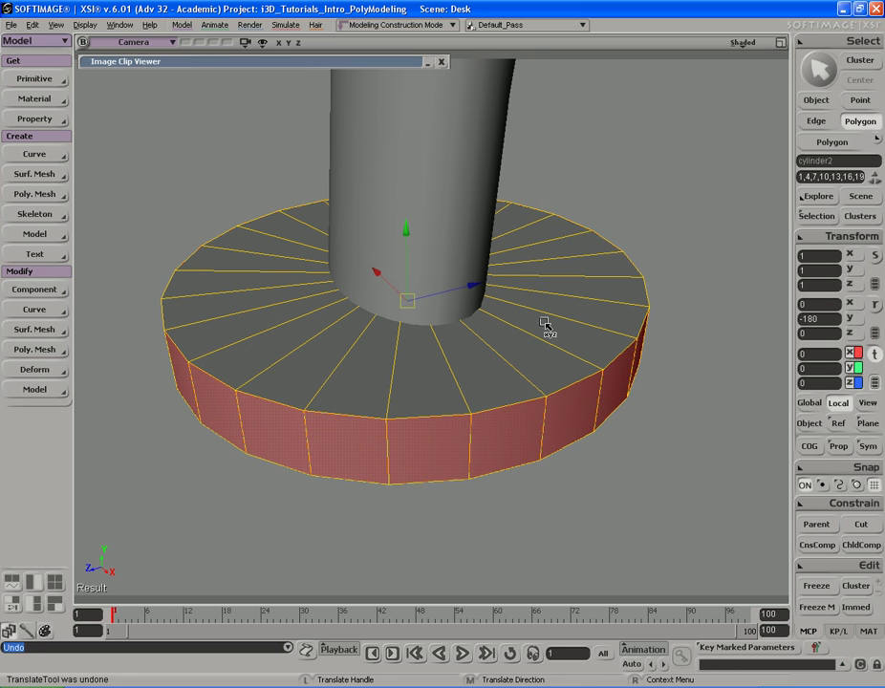
# Enable independent component transformation in Local mode and move the extruded rim polygons outward to widen the foot disc
pyautogui.click(829, 241)
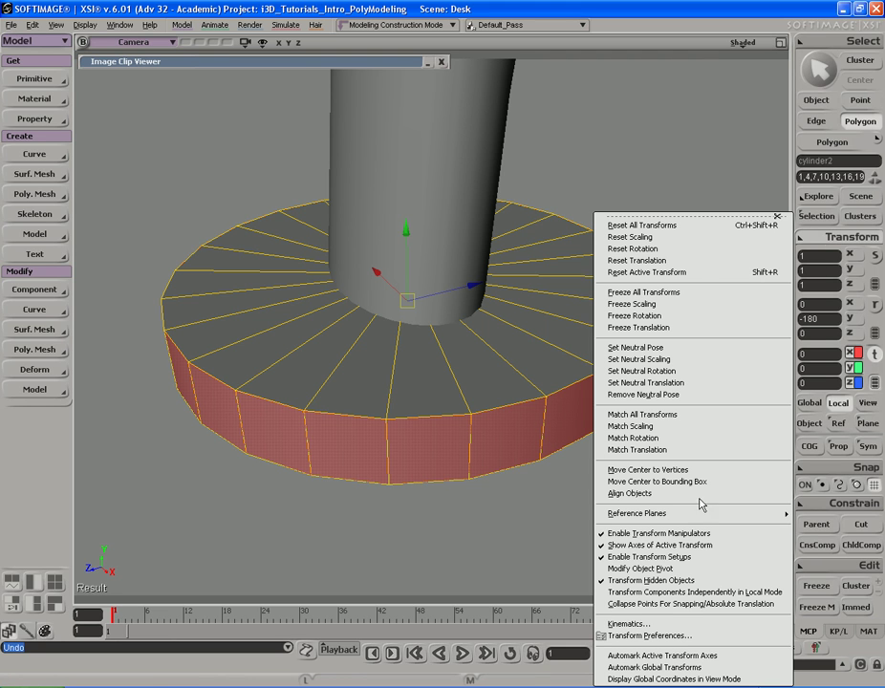
pyautogui.click(715, 593)
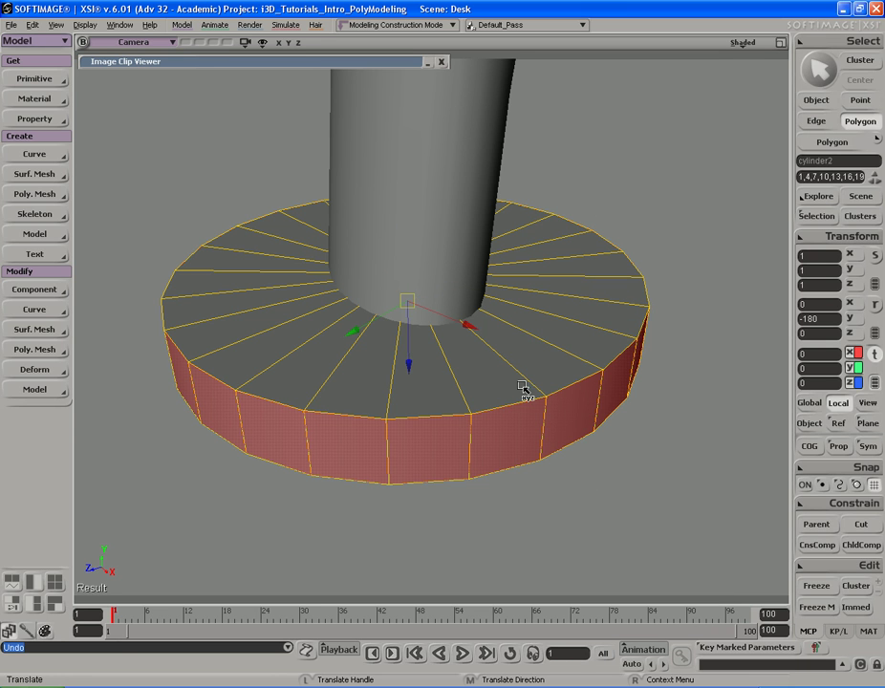
pyautogui.moveTo(380, 321); pyautogui.dragTo(361, 321)
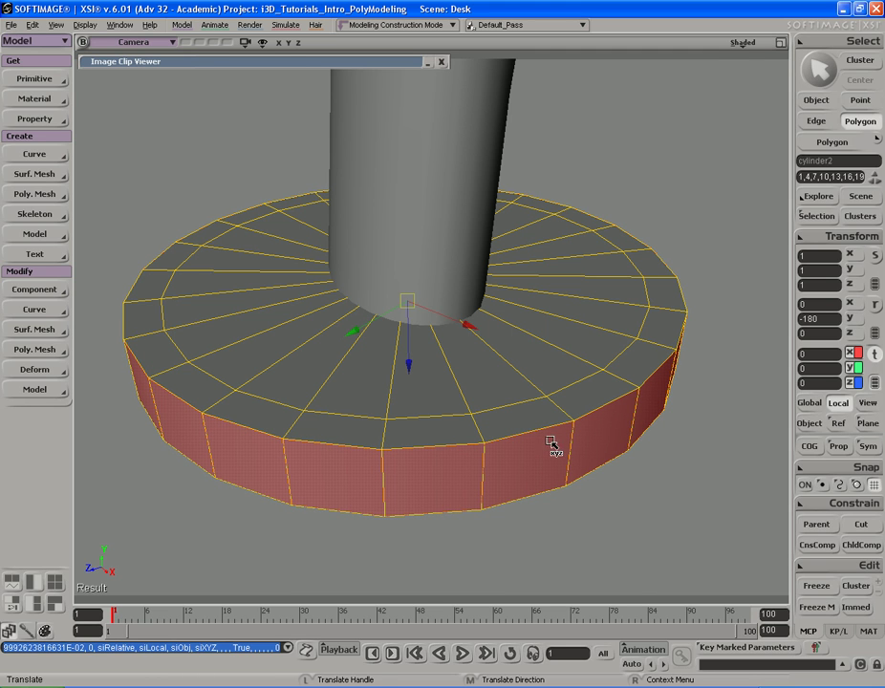
# Select the loop of top polygons along the foot disc's outer ring, extrude it and raise it to about 0.18 on Y
pyautogui.press('space')
pyautogui.click(439, 432)
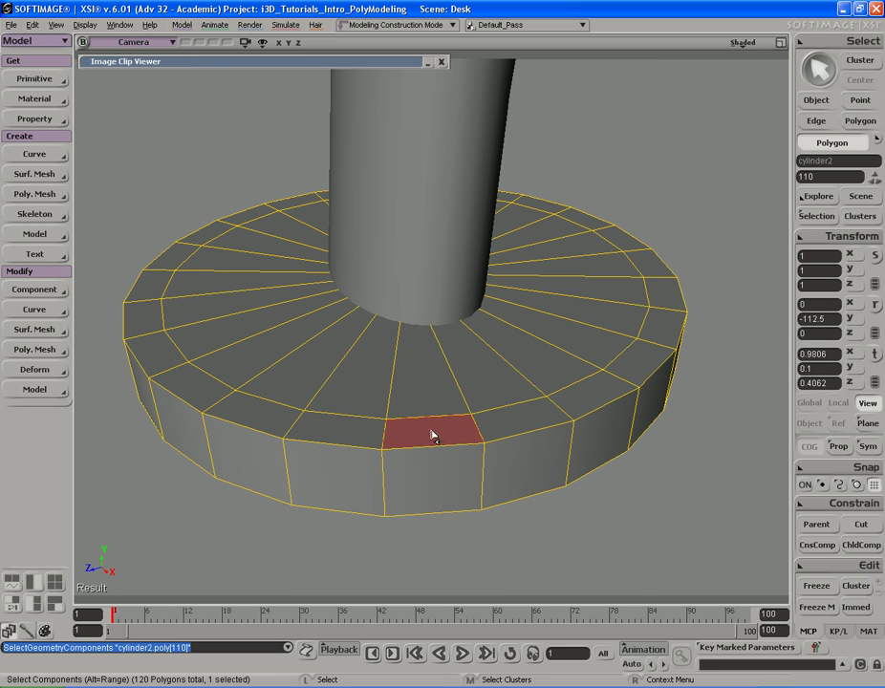
pyautogui.press('alt')
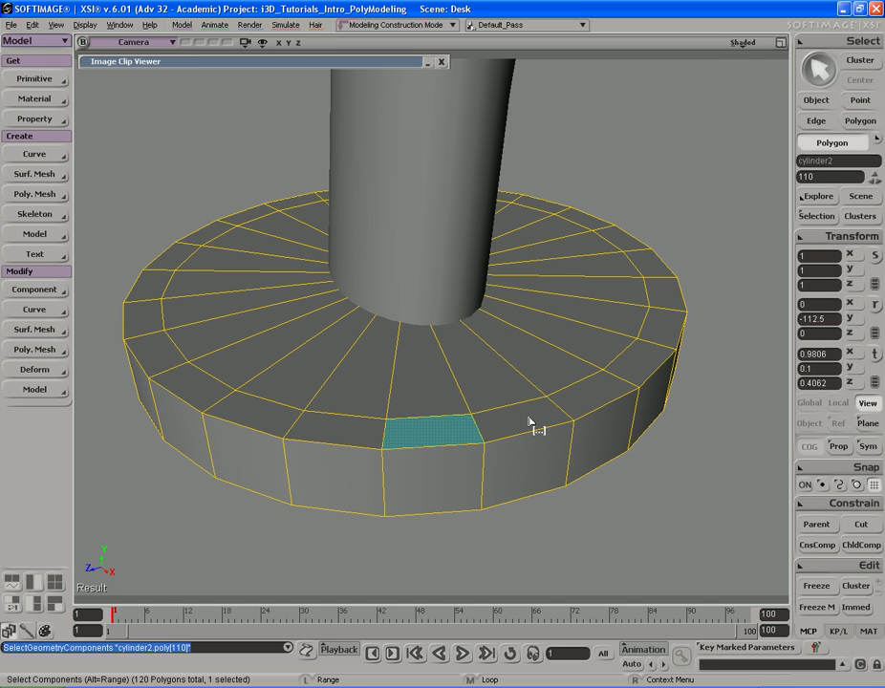
pyautogui.keyDown('alt'); pyautogui.click(530, 422); pyautogui.keyUp('alt')
pyautogui.keyDown('alt'); pyautogui.middleClick(530, 421); pyautogui.keyUp('alt')
pyautogui.press('s')
pyautogui.moveTo(633, 381); pyautogui.dragTo(488, 389, button='right')
pyautogui.moveTo(708, 273); pyautogui.dragTo(504, 411, button='right')
pyautogui.hotkey('ctrl', 'd')
pyautogui.press('v')
pyautogui.moveTo(502, 425); pyautogui.dragTo(499, 421)
# Select both the outer and inner top edge loops of the foot disc's raised lip
pyautogui.press('e')
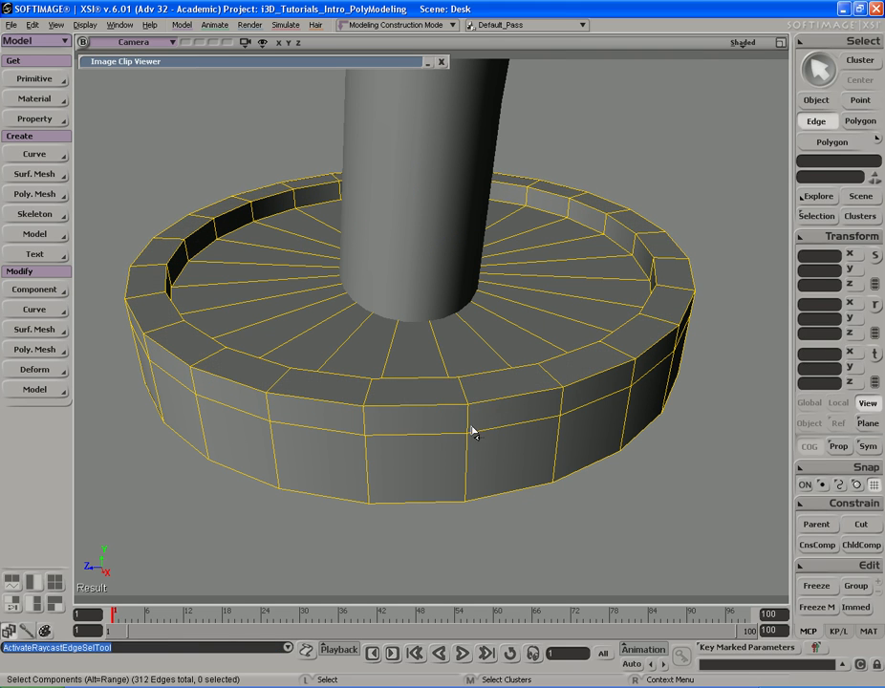
pyautogui.click(412, 408)
pyautogui.keyDown('alt'); pyautogui.middleClick(524, 395); pyautogui.keyUp('alt')
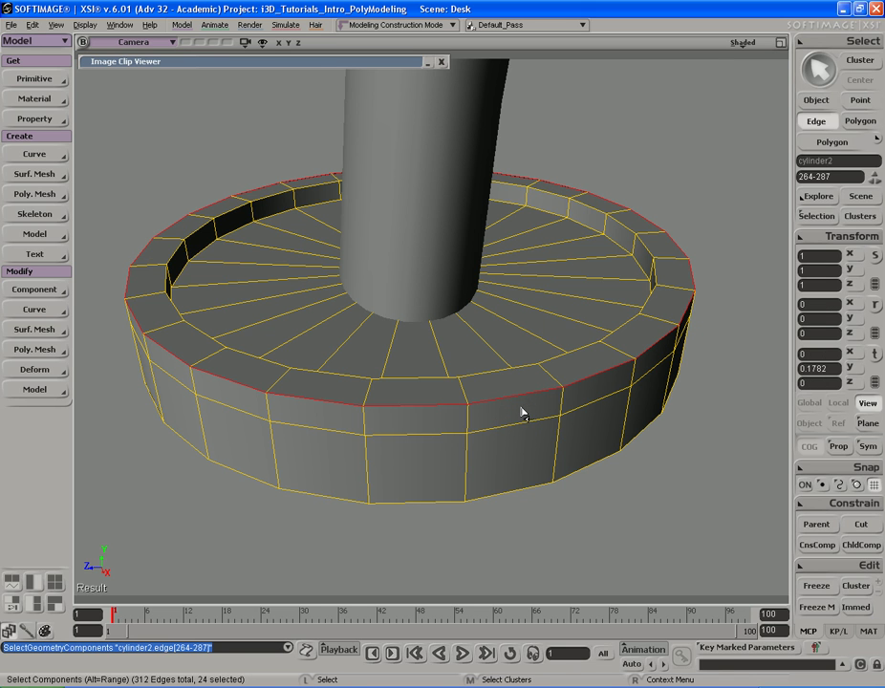
pyautogui.press('s')
pyautogui.moveTo(369, 369); pyautogui.dragTo(434, 404)
pyautogui.moveTo(434, 405); pyautogui.dragTo(329, 351, button='right')
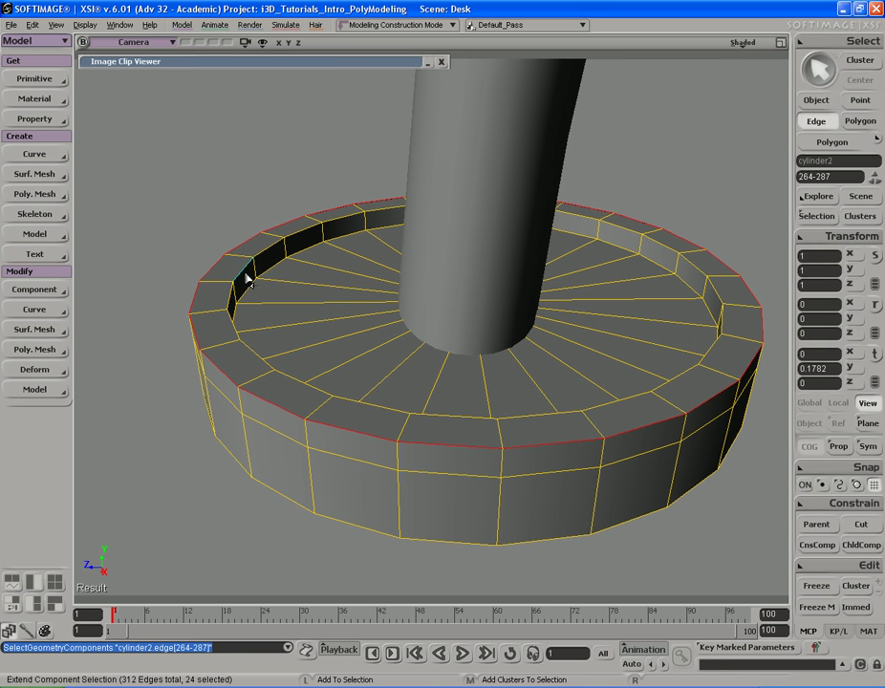
pyautogui.keyDown('shift'); pyautogui.click(256, 271); pyautogui.keyUp('shift')
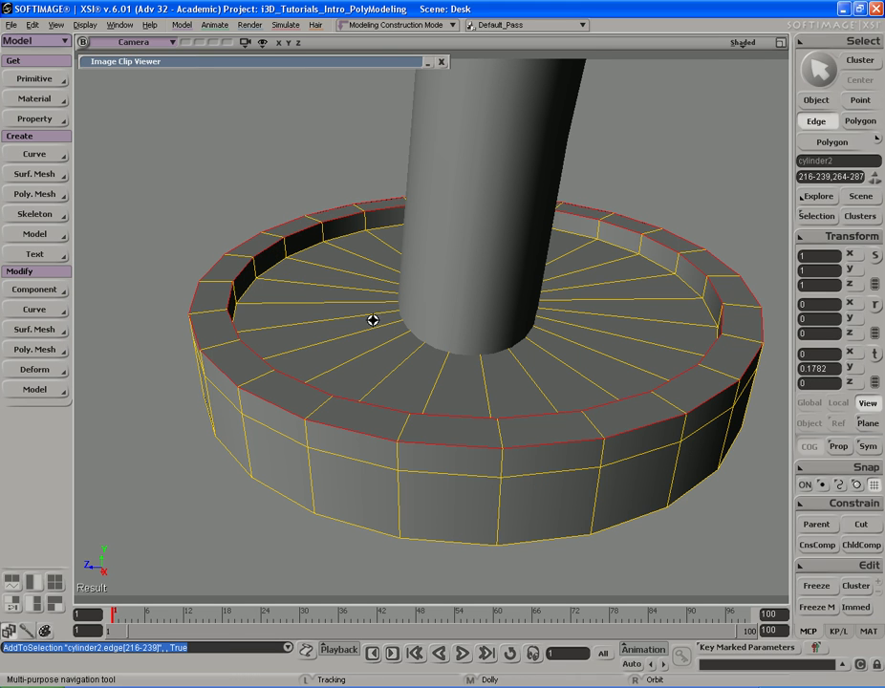
pyautogui.keyDown('alt'); pyautogui.middleClick(524, 361); pyautogui.keyUp('alt')
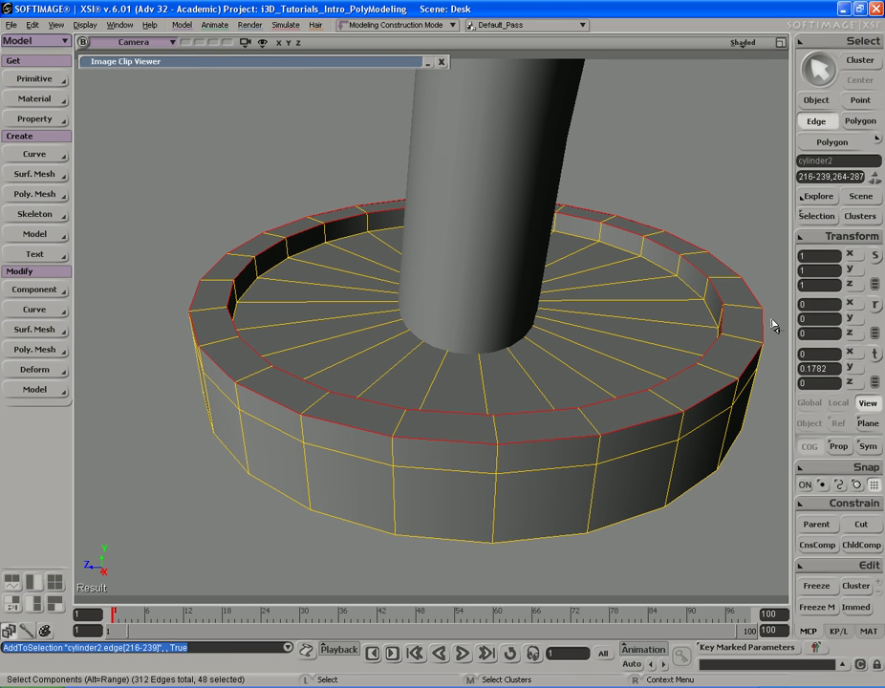
# Bevel the selected lip edges with a distance of 1.17 and increase the rounding subdivisions
pyautogui.moveTo(559, 398); pyautogui.dragTo(565, 398)
pyautogui.moveTo(611, 399)
pyautogui.mouseDown(button='right')
pyautogui.moveTo(583, 415)
pyautogui.moveTo(579, 391)
pyautogui.moveTo(579, 400)
pyautogui.moveTo(606, 403)
pyautogui.mouseUp(button='right')
pyautogui.rightClick(606, 404)
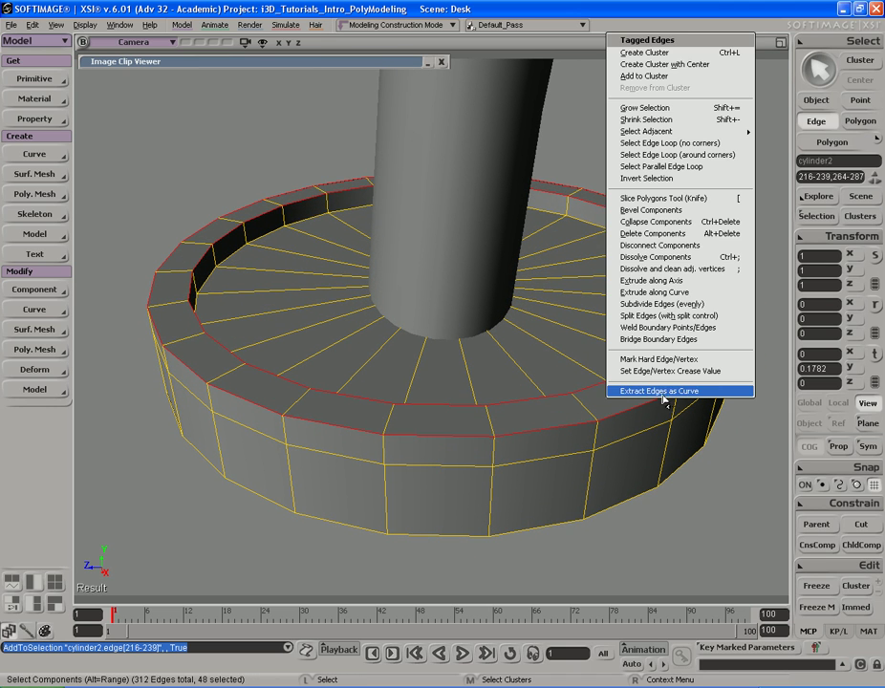
pyautogui.click(650, 209)
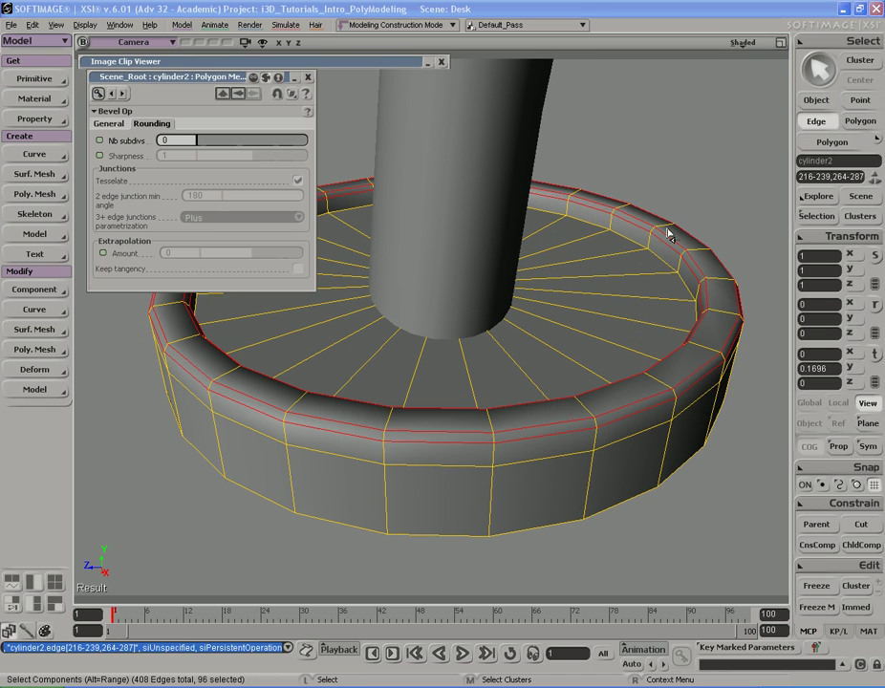
pyautogui.click(109, 124)
pyautogui.moveTo(227, 140); pyautogui.dragTo(263, 143)
pyautogui.click(151, 123)
pyautogui.moveTo(209, 144); pyautogui.dragTo(264, 143)
pyautogui.click(109, 124)
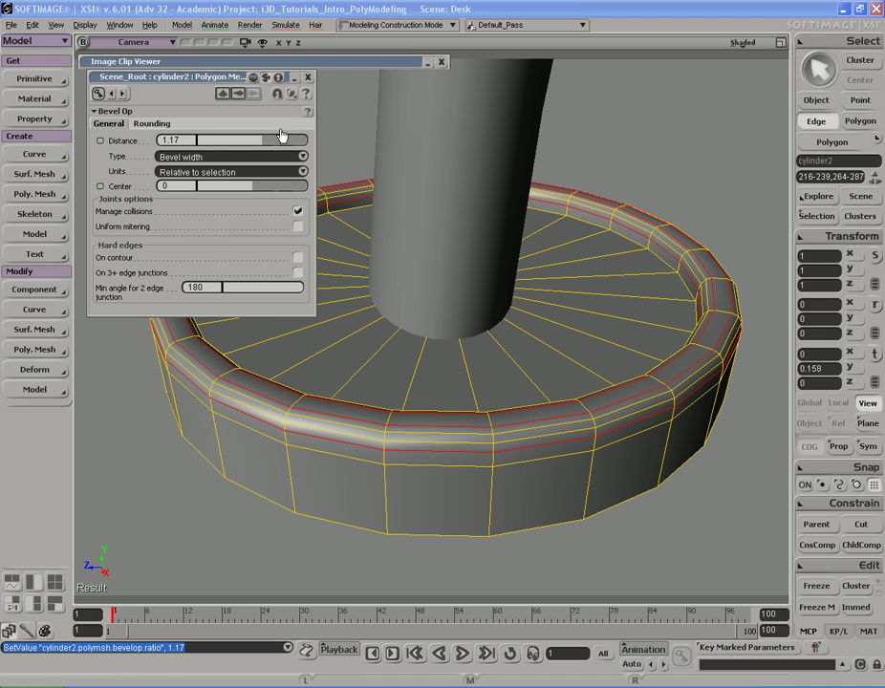
pyautogui.click(309, 77)
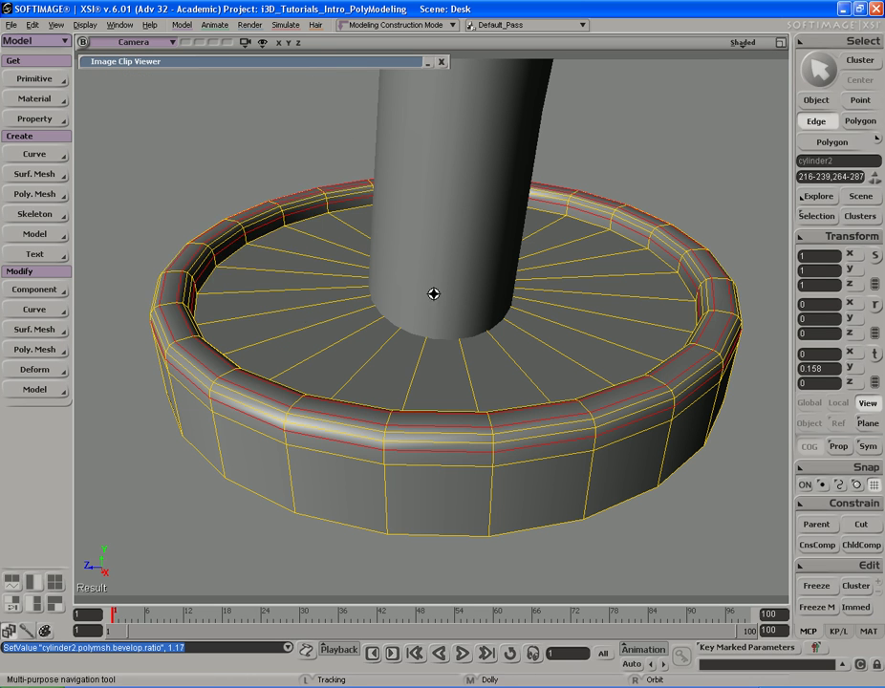
# Preview the bevelled foot disc in render regions, both close up and from farther away
pyautogui.moveTo(402, 209); pyautogui.dragTo(559, 323, button='middle')
pyautogui.press('space')
pyautogui.press('s')
pyautogui.moveTo(308, 288); pyautogui.dragTo(556, 289, button='middle')
pyautogui.press('q')
pyautogui.moveTo(292, 266); pyautogui.dragTo(649, 492)
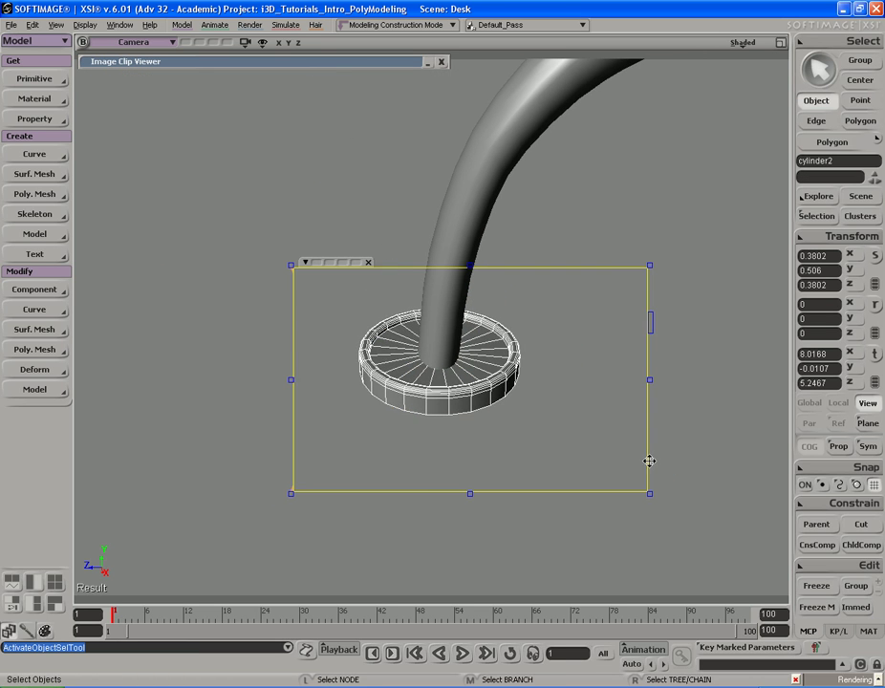
pyautogui.press('q')
pyautogui.middleClick(693, 292)
pyautogui.press('s')
pyautogui.moveTo(290, 350); pyautogui.dragTo(673, 283, button='middle')
pyautogui.moveTo(674, 283); pyautogui.dragTo(656, 353)
pyautogui.moveTo(574, 299); pyautogui.dragTo(731, 314, button='right')
pyautogui.press('q')
pyautogui.moveTo(398, 345); pyautogui.dragTo(555, 453)
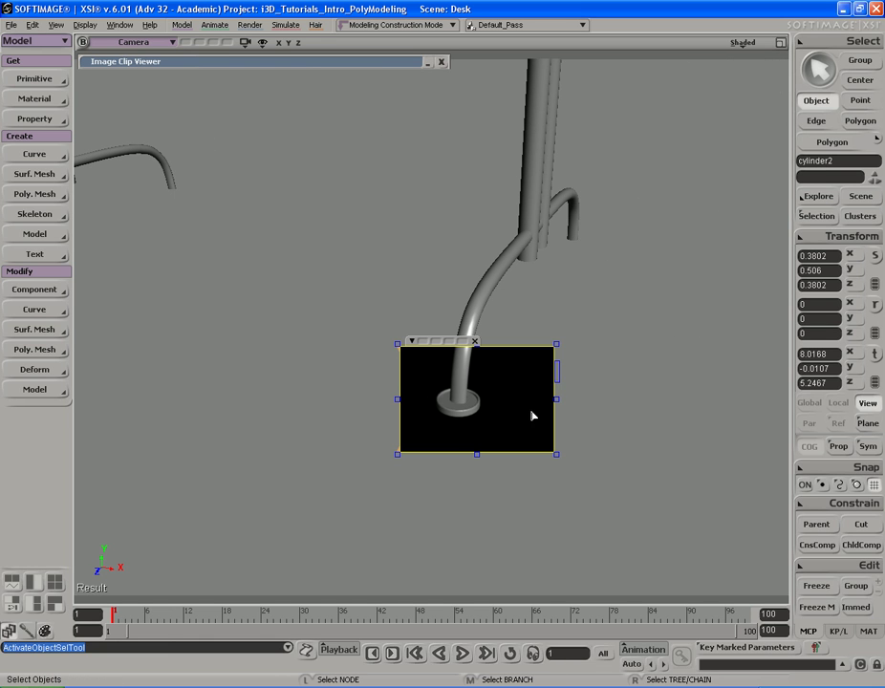
pyautogui.press('q')
# Freeze the foot disc's modeling operators
pyautogui.middleClick(615, 325)
pyautogui.press('s')
pyautogui.moveTo(622, 374); pyautogui.dragTo(605, 374, button='right')
pyautogui.moveTo(595, 342); pyautogui.dragTo(593, 374)
pyautogui.moveTo(339, 370); pyautogui.dragTo(459, 317, button='middle')
pyautogui.moveTo(459, 316); pyautogui.dragTo(463, 367)
pyautogui.moveTo(464, 368); pyautogui.dragTo(431, 372, button='right')
pyautogui.moveTo(562, 378); pyautogui.dragTo(492, 396, button='middle')
pyautogui.moveTo(492, 397); pyautogui.dragTo(506, 356)
pyautogui.moveTo(545, 355); pyautogui.dragTo(515, 357, button='right')
pyautogui.moveTo(569, 363); pyautogui.dragTo(528, 368, button='middle')
pyautogui.moveTo(529, 368); pyautogui.dragTo(493, 342)
pyautogui.moveTo(493, 341); pyautogui.dragTo(526, 341, button='right')
pyautogui.click(820, 607)
# Duplicate the foot disc and move the copy along Z to about -3.9, toward the other end of the curved foot bar
pyautogui.press('s')
pyautogui.moveTo(619, 390); pyautogui.dragTo(610, 396)
pyautogui.moveTo(611, 396); pyautogui.dragTo(602, 385, button='right')
pyautogui.press('shift')
pyautogui.hotkey('ctrl', 'd')
pyautogui.press('v')
pyautogui.press('s')
pyautogui.moveTo(530, 427); pyautogui.dragTo(366, 379, button='right')
pyautogui.moveTo(366, 379); pyautogui.dragTo(715, 372, button='middle')
pyautogui.press('s')
pyautogui.moveTo(715, 371); pyautogui.dragTo(650, 350)
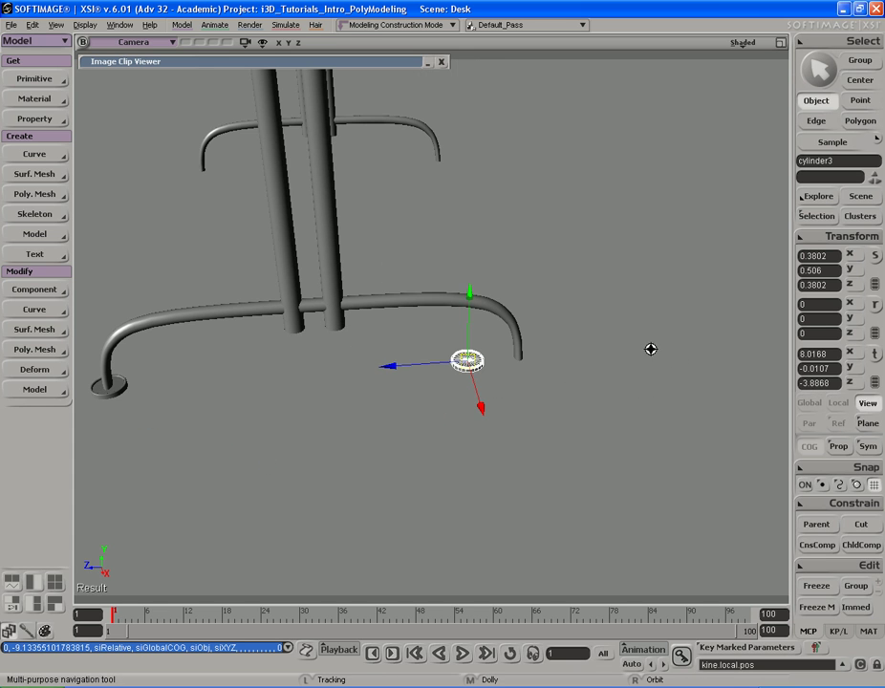
# Move the duplicated disc to about -5.2 on Z, beneath the far end of the curved foot bar
pyautogui.moveTo(482, 360); pyautogui.dragTo(525, 358, button='middle')
pyautogui.press('f')
pyautogui.press('s')
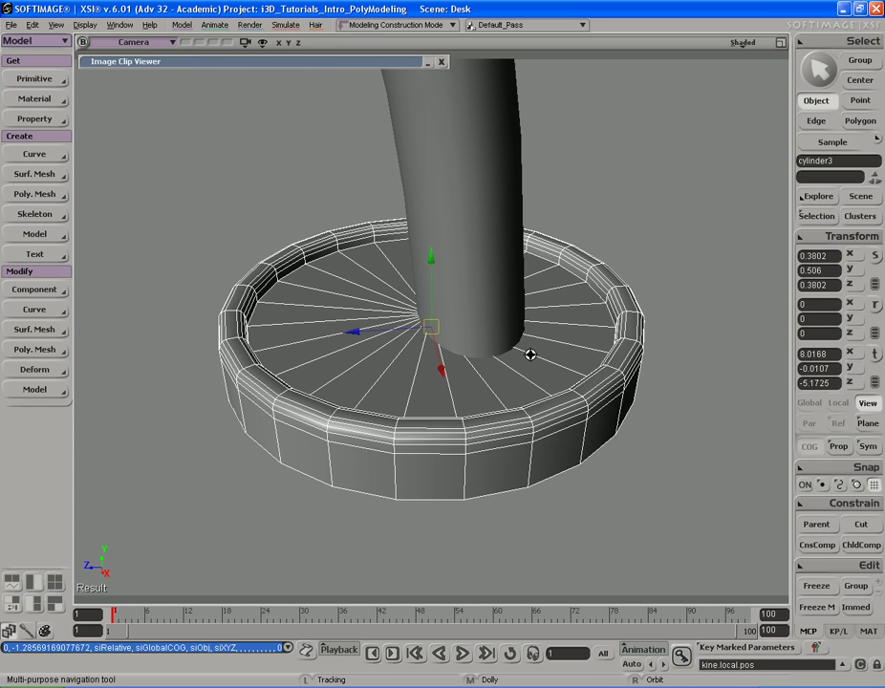
pyautogui.moveTo(522, 358); pyautogui.dragTo(514, 381)
pyautogui.moveTo(530, 344); pyautogui.dragTo(561, 340, button='middle')
pyautogui.press('s')
pyautogui.moveTo(561, 340)
pyautogui.mouseDown(button='right')
pyautogui.moveTo(518, 381)
pyautogui.moveTo(552, 360)
pyautogui.mouseUp(button='right')
# Merge the two foot discs into one polygon mesh with a tolerance of 0 and delete the input objects
pyautogui.moveTo(360, 351); pyautogui.dragTo(701, 359, button='middle')
pyautogui.moveTo(355, 285); pyautogui.dragTo(411, 277, button='middle')
pyautogui.moveTo(373, 265); pyautogui.dragTo(522, 328)
pyautogui.moveTo(421, 325); pyautogui.dragTo(503, 306, button='right')
pyautogui.moveTo(504, 305); pyautogui.dragTo(517, 302, button='middle')
pyautogui.moveTo(517, 303); pyautogui.dragTo(529, 298, button='right')
pyautogui.press('space')
pyautogui.click(327, 442)
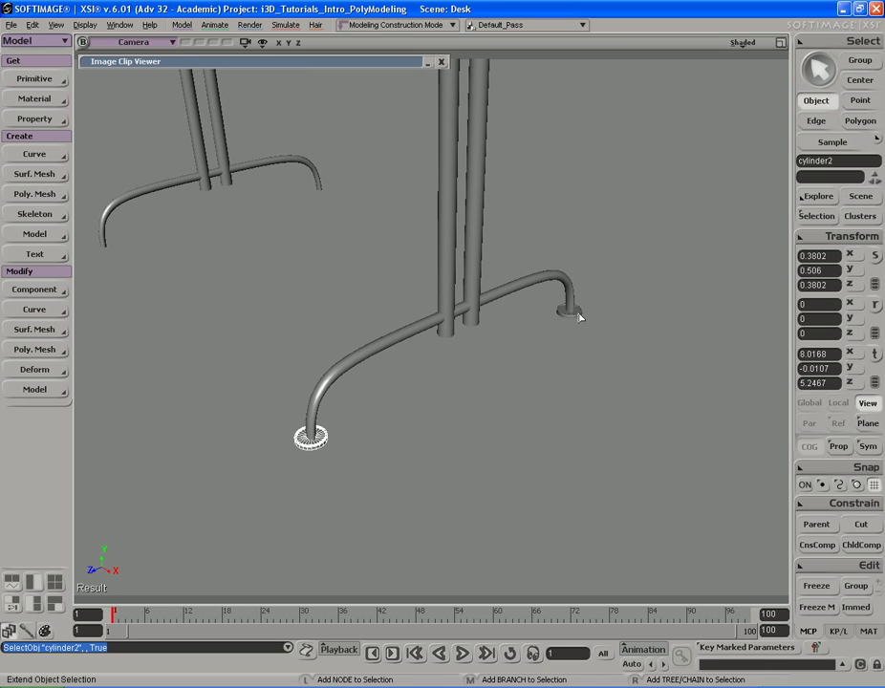
pyautogui.keyDown('shift'); pyautogui.click(579, 316); pyautogui.keyUp('shift')
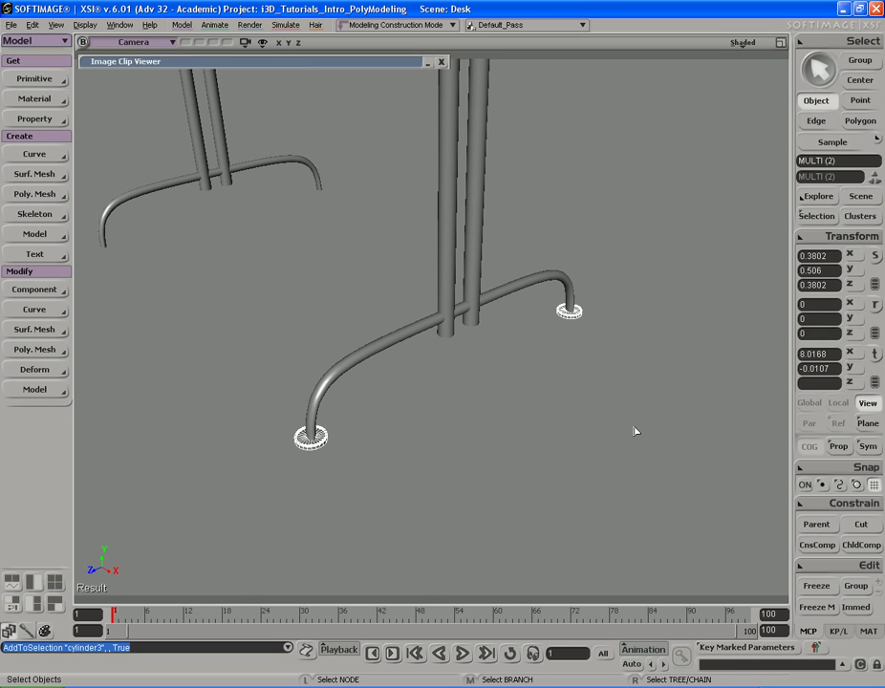
pyautogui.rightClick(582, 321)
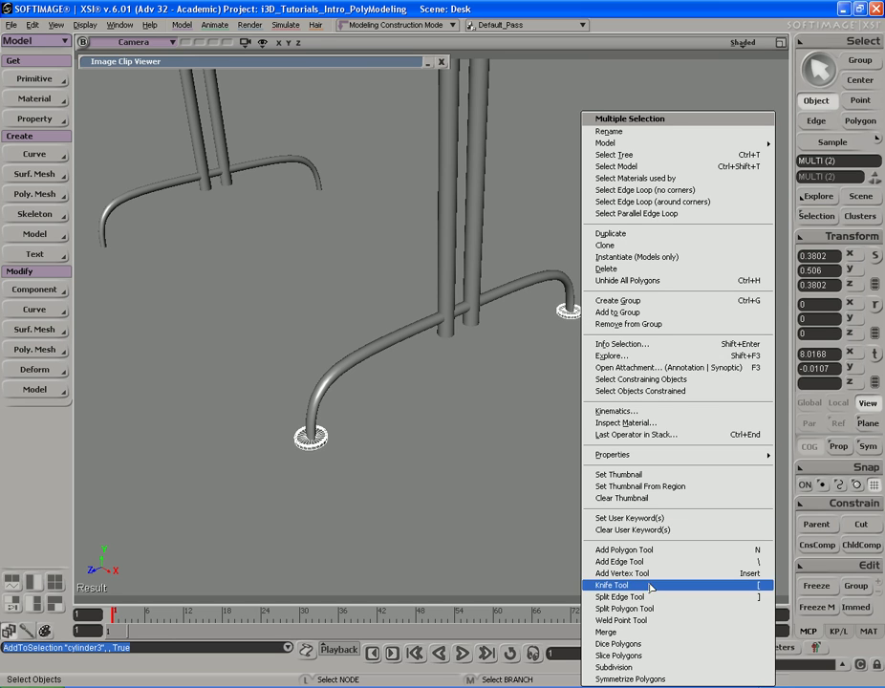
pyautogui.click(640, 633)
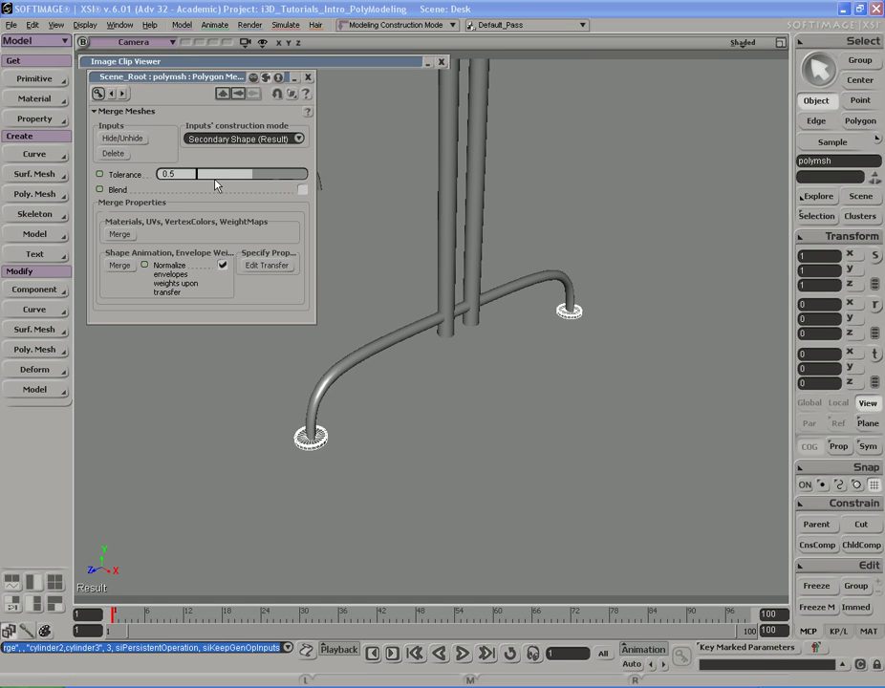
pyautogui.moveTo(246, 179); pyautogui.dragTo(204, 181)
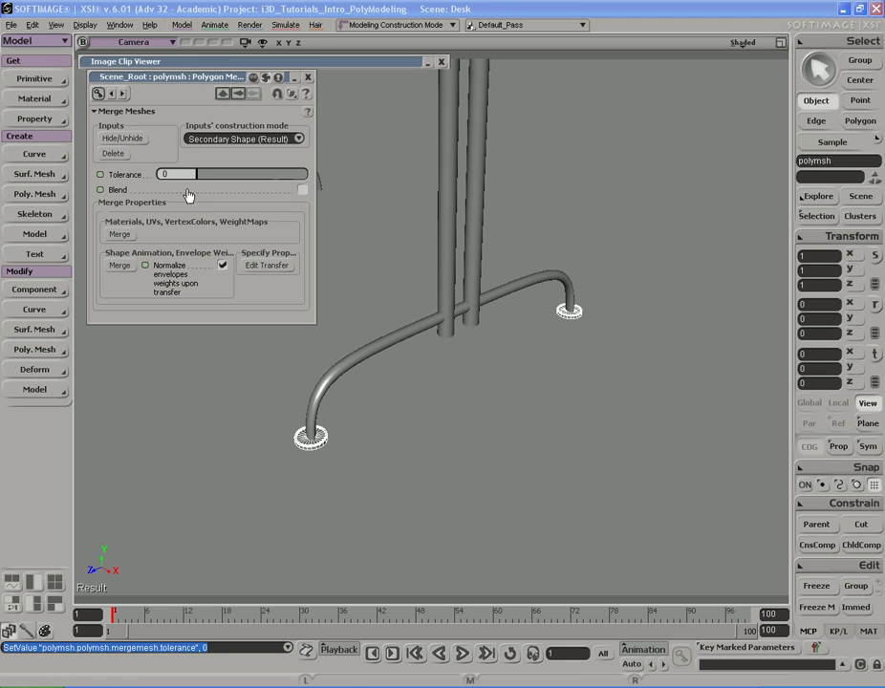
pyautogui.click(119, 156)
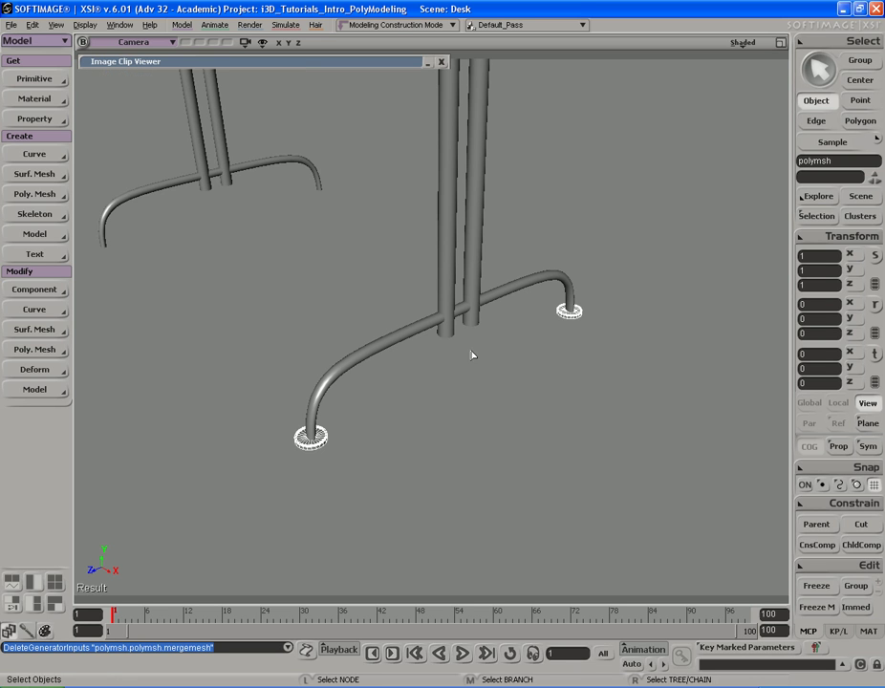
# Symmetrize the merged foot discs across the X axis to create the pair under the opposite legs
pyautogui.press('s')
pyautogui.moveTo(376, 295); pyautogui.dragTo(419, 336)
pyautogui.moveTo(418, 336); pyautogui.dragTo(387, 326, button='right')
pyautogui.press('space')
pyautogui.click(648, 473)
pyautogui.click(595, 344)
pyautogui.press('s')
pyautogui.moveTo(590, 350); pyautogui.dragTo(524, 362, button='right')
pyautogui.rightClick(524, 362)
pyautogui.click(604, 679)
pyautogui.moveTo(528, 396); pyautogui.dragTo(368, 367, button='right')
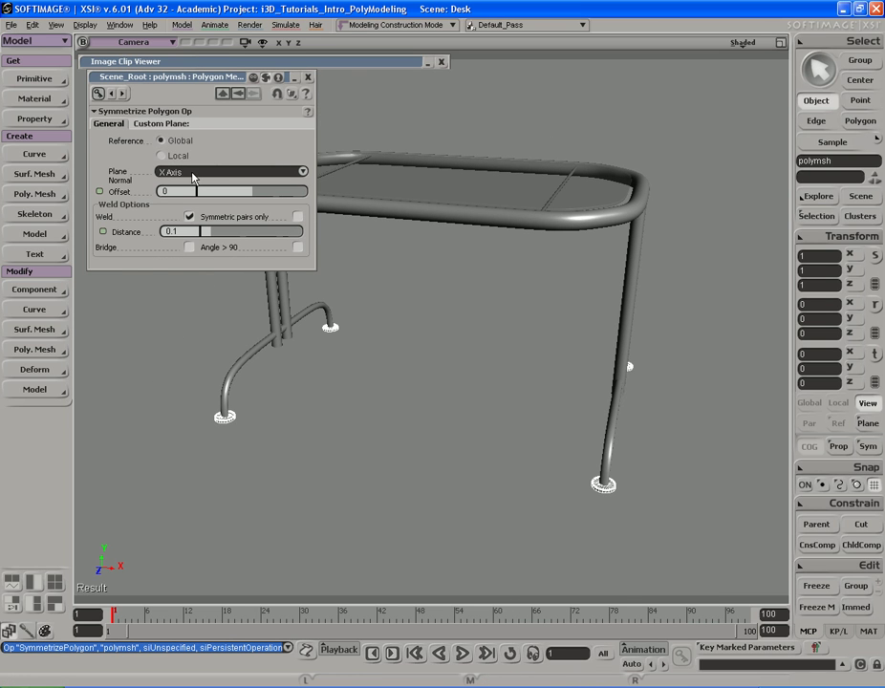
pyautogui.click(308, 77)
# Deselect the foot discs and preview the whole desk frame in a render region
pyautogui.press('s')
pyautogui.moveTo(354, 139); pyautogui.dragTo(452, 241, button='right')
pyautogui.moveTo(452, 241); pyautogui.dragTo(411, 240)
pyautogui.press('space')
pyautogui.moveTo(625, 148); pyautogui.dragTo(632, 166)
pyautogui.press('q')
pyautogui.moveTo(209, 140)
pyautogui.mouseDown()
pyautogui.moveTo(245, 189)
pyautogui.moveTo(681, 610)
pyautogui.mouseUp()
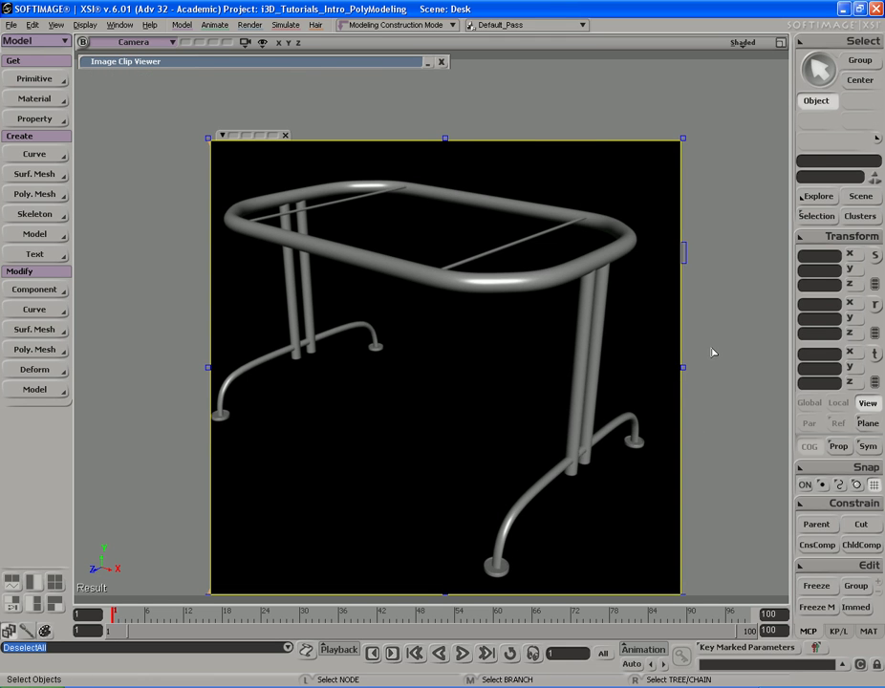
pyautogui.press('q')
# Save the desk scene
pyautogui.press('s')
pyautogui.moveTo(697, 350)
pyautogui.mouseDown(button='right')
pyautogui.moveTo(506, 318)
pyautogui.moveTo(584, 320)
pyautogui.moveTo(595, 332)
pyautogui.moveTo(636, 321)
pyautogui.moveTo(614, 328)
pyautogui.moveTo(629, 322)
pyautogui.moveTo(612, 322)
pyautogui.moveTo(614, 310)
pyautogui.mouseUp(button='right')
pyautogui.press('Escape')
pyautogui.hotkey('ctrl', 's')
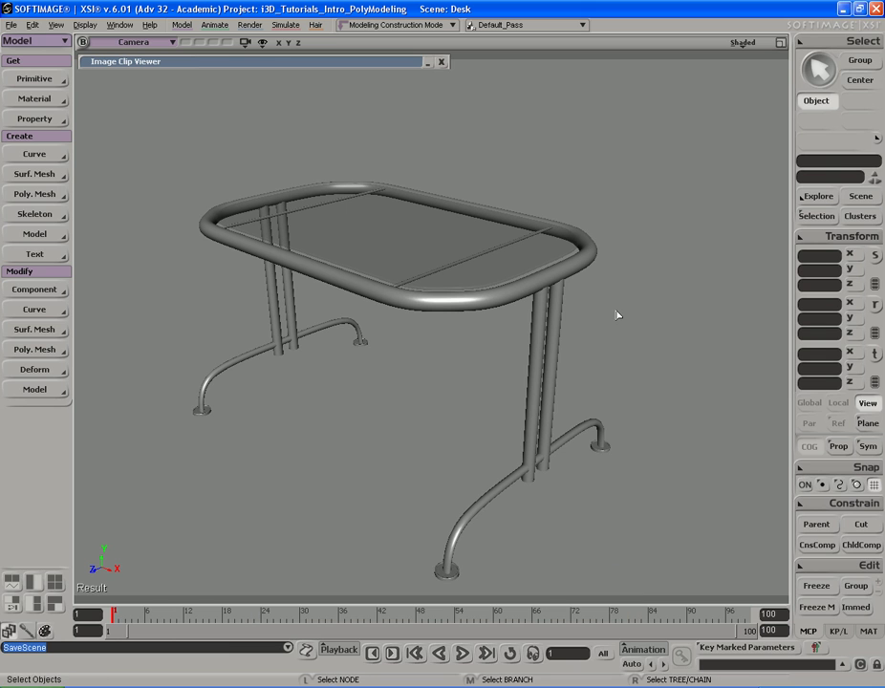
pyautogui.press('s')
pyautogui.moveTo(616, 314); pyautogui.dragTo(612, 294, button='right')
pyautogui.press('Escape')
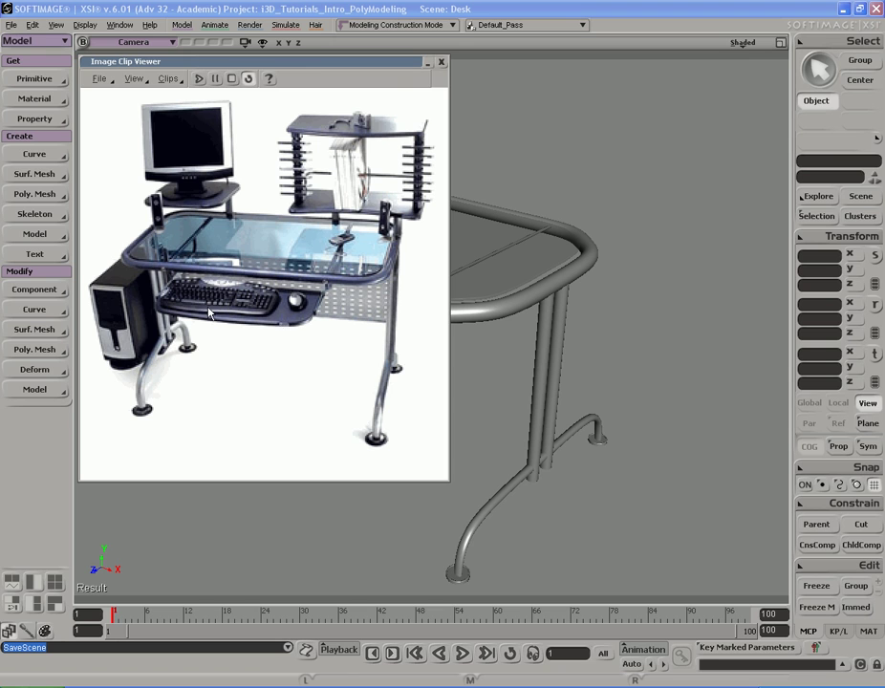
# Collapse the reference photo and maximize the Top view
pyautogui.doubleClick(401, 66)
pyautogui.press('s')
pyautogui.moveTo(426, 339); pyautogui.dragTo(431, 320, button='right')
pyautogui.press('space')
pyautogui.press('F12')
pyautogui.press('F12')
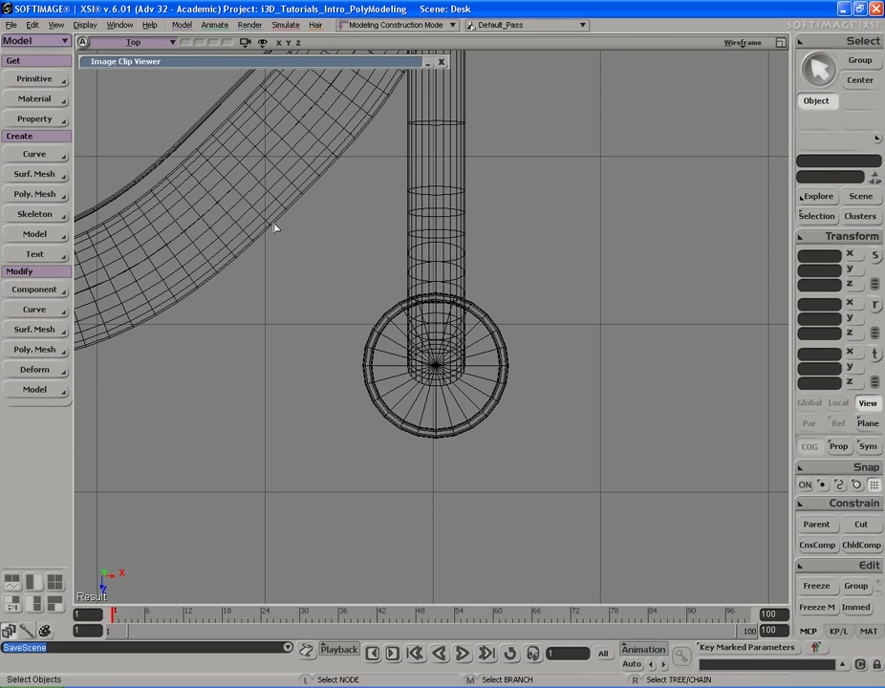
# Examine the tabletop frame's front section from above and compare it with the desk in the reference photo
pyautogui.press('a')
pyautogui.press('s')
pyautogui.moveTo(451, 382); pyautogui.dragTo(446, 302)
pyautogui.moveTo(563, 308); pyautogui.dragTo(460, 313, button='middle')
pyautogui.moveTo(460, 313); pyautogui.dragTo(441, 291)
pyautogui.moveTo(441, 291)
pyautogui.mouseDown(button='middle')
pyautogui.moveTo(421, 286)
pyautogui.moveTo(445, 283)
pyautogui.mouseUp(button='middle')
pyautogui.moveTo(464, 267); pyautogui.dragTo(465, 274)
pyautogui.moveTo(464, 274); pyautogui.dragTo(456, 299, button='middle')
pyautogui.moveTo(456, 299); pyautogui.dragTo(449, 279)
pyautogui.press('space')
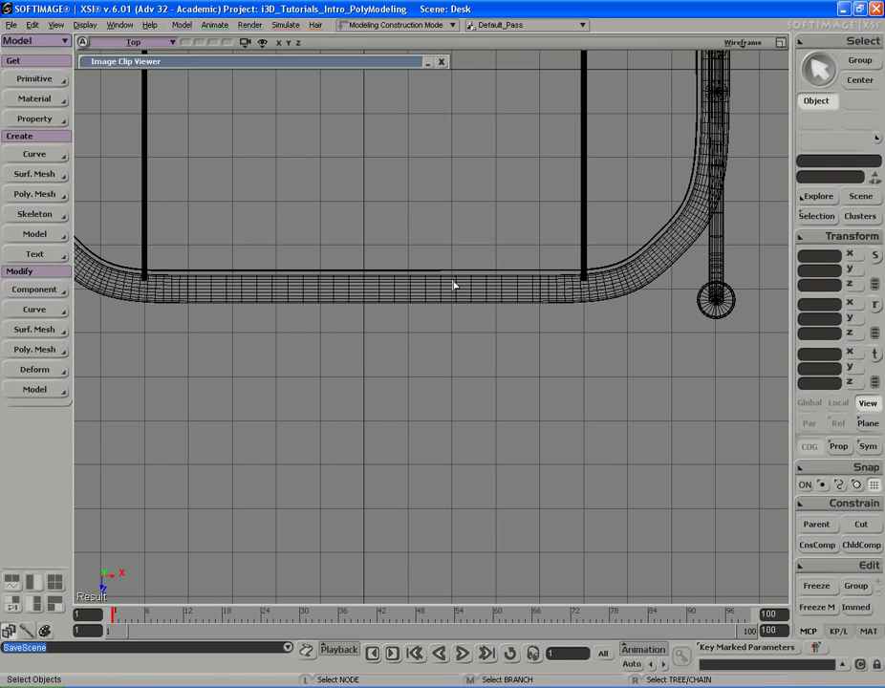
pyautogui.press('s')
pyautogui.moveTo(355, 273); pyautogui.dragTo(389, 272, button='middle')
pyautogui.moveTo(418, 252); pyautogui.dragTo(426, 275)
pyautogui.moveTo(319, 275); pyautogui.dragTo(376, 274, button='middle')
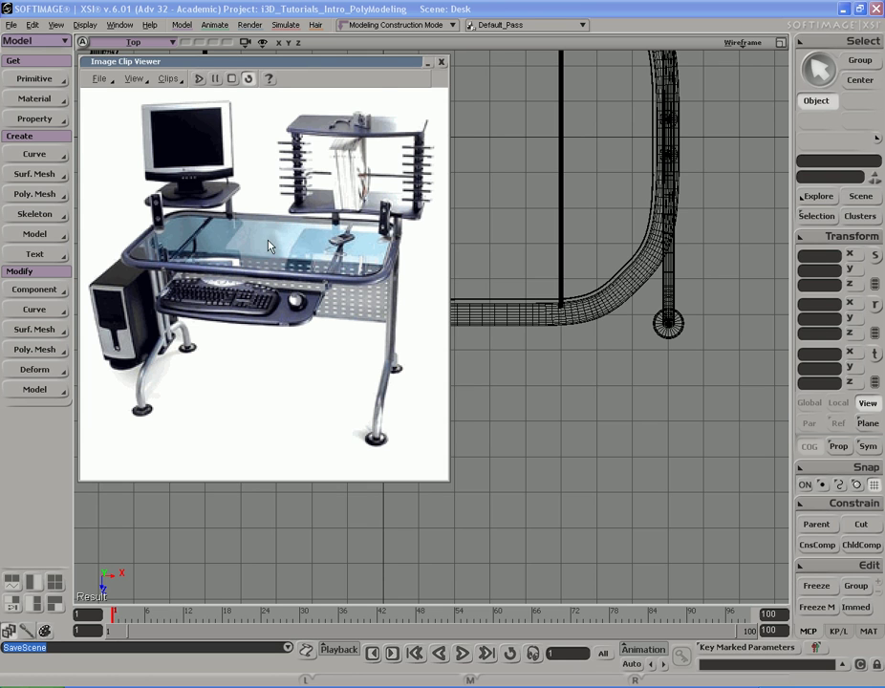
pyautogui.doubleClick(374, 64)
pyautogui.press('s')
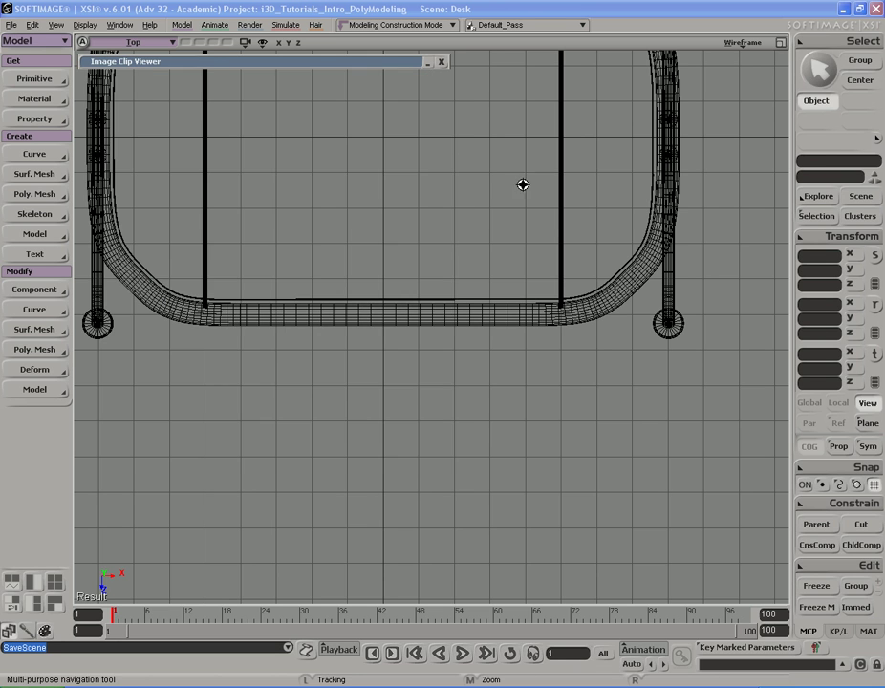
pyautogui.moveTo(516, 147); pyautogui.dragTo(518, 221)
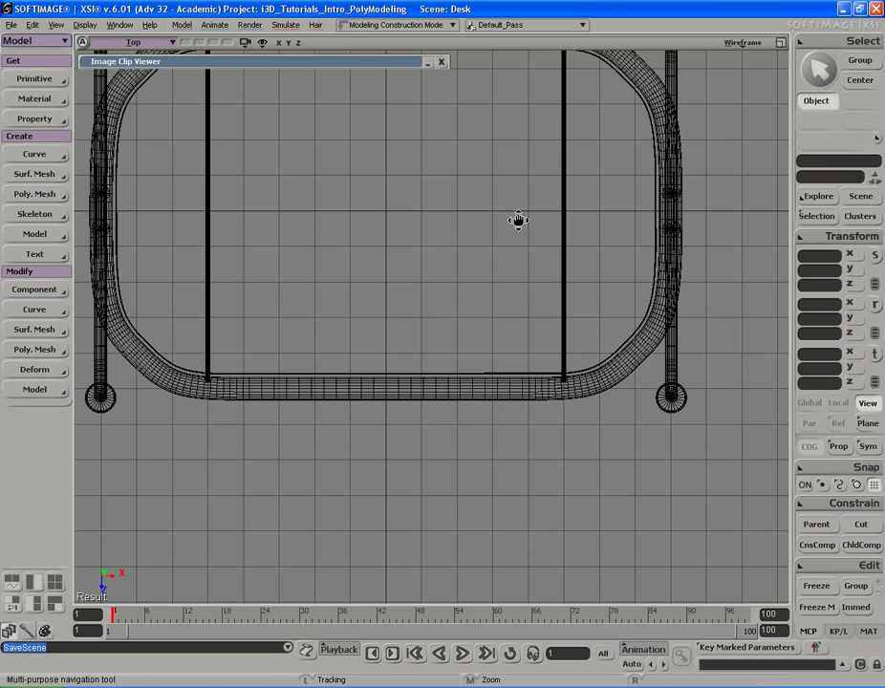
pyautogui.keyDown('ctrl'); pyautogui.click(653, 332); pyautogui.keyUp('ctrl')
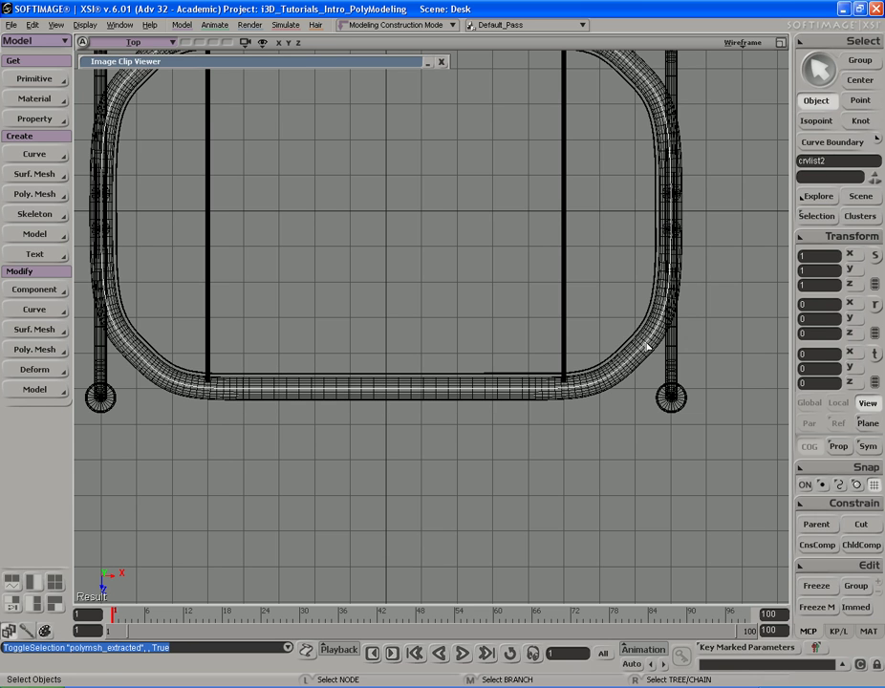
pyautogui.press('s')
pyautogui.moveTo(581, 335); pyautogui.dragTo(411, 311, button='middle')
pyautogui.moveTo(411, 312); pyautogui.dragTo(447, 163)
pyautogui.press('space')
pyautogui.press('s')
pyautogui.moveTo(416, 229); pyautogui.dragTo(472, 264, button='middle')
pyautogui.moveTo(473, 265); pyautogui.dragTo(479, 329)
pyautogui.click(440, 360)
pyautogui.press('s')
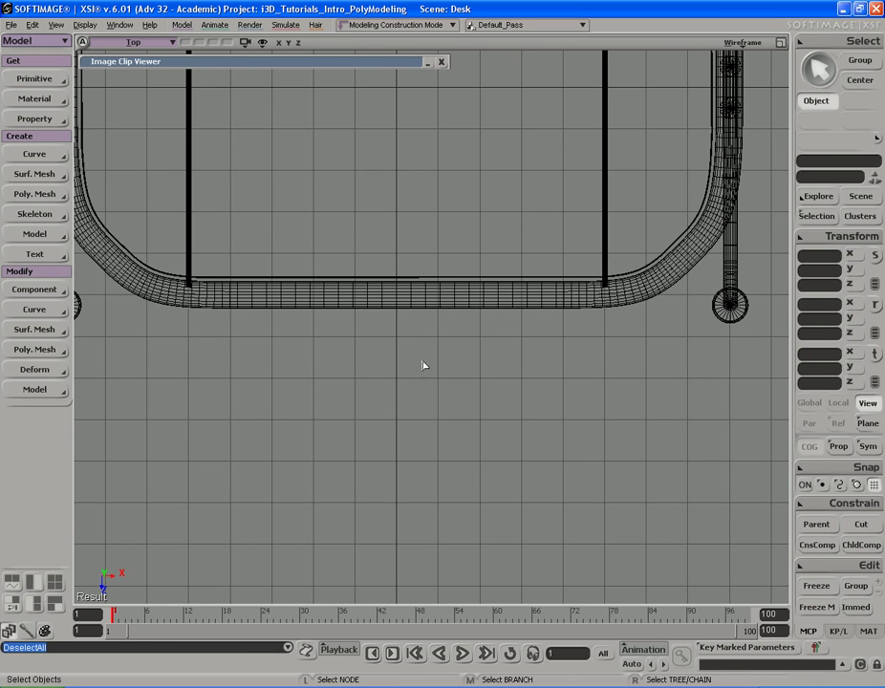
# Start a cubic CV curve with its first point on the centre line just in front of the tabletop frame, at Z 6
pyautogui.click(56, 157)
pyautogui.click(124, 155)
pyautogui.press('s')
pyautogui.moveTo(435, 334); pyautogui.dragTo(433, 330)
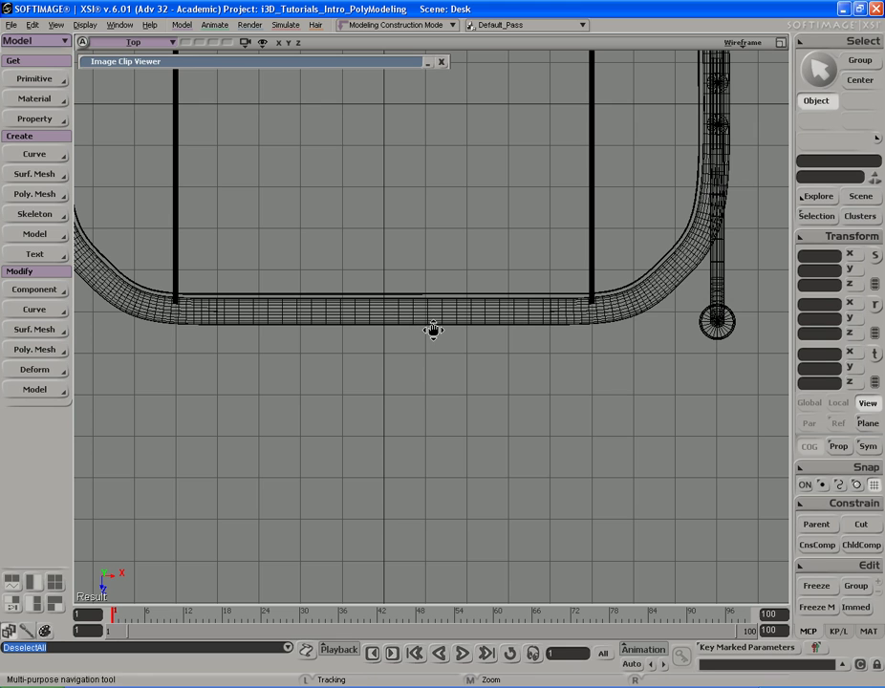
pyautogui.click(385, 356)
pyautogui.press('s')
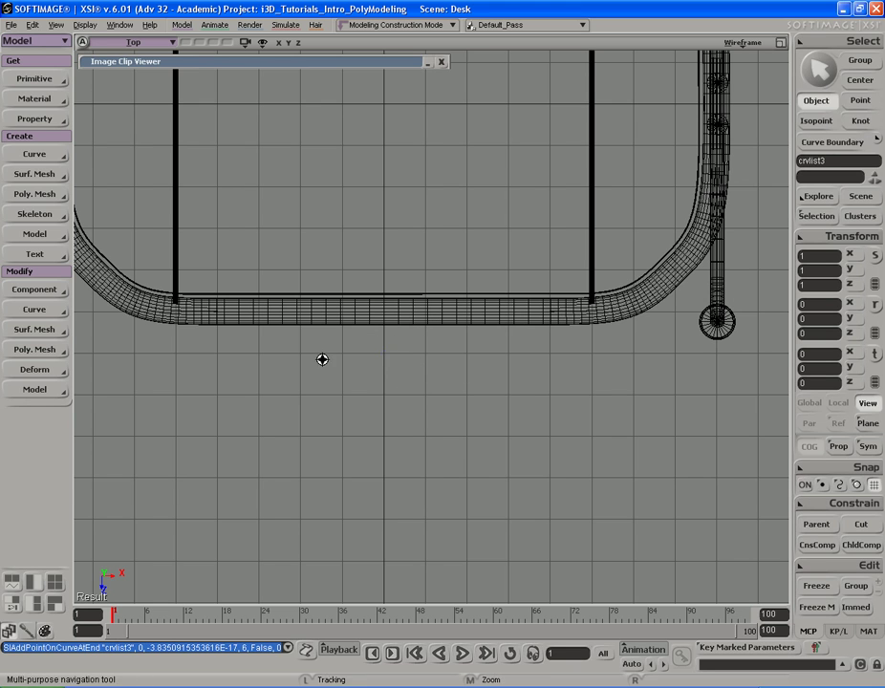
pyautogui.moveTo(401, 363); pyautogui.dragTo(470, 360, button='middle')
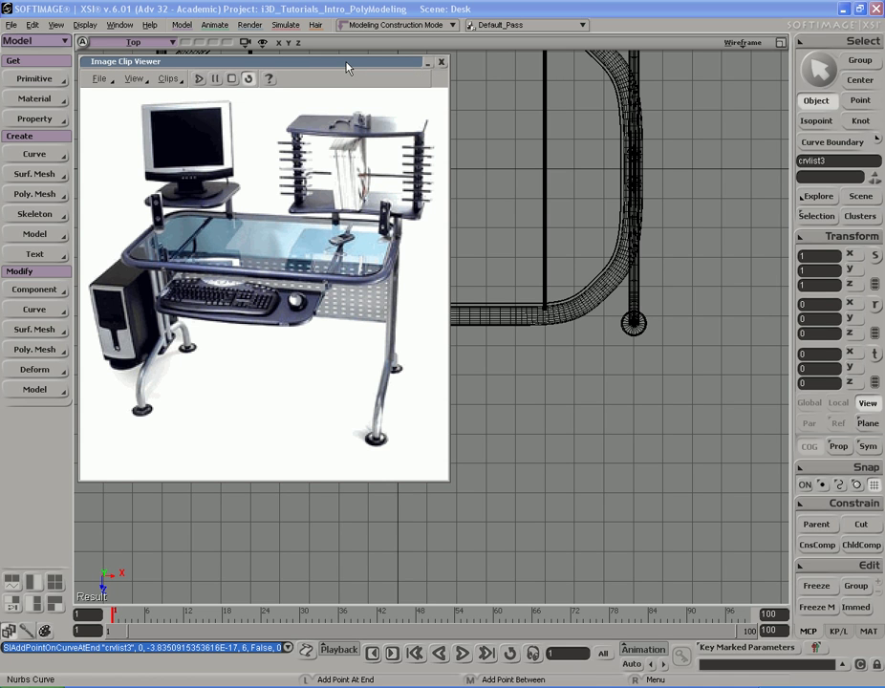
# Examine the keyboard tray's shape in the reference photo and compare it with the space in front of the tabletop frame
pyautogui.doubleClick(348, 65)
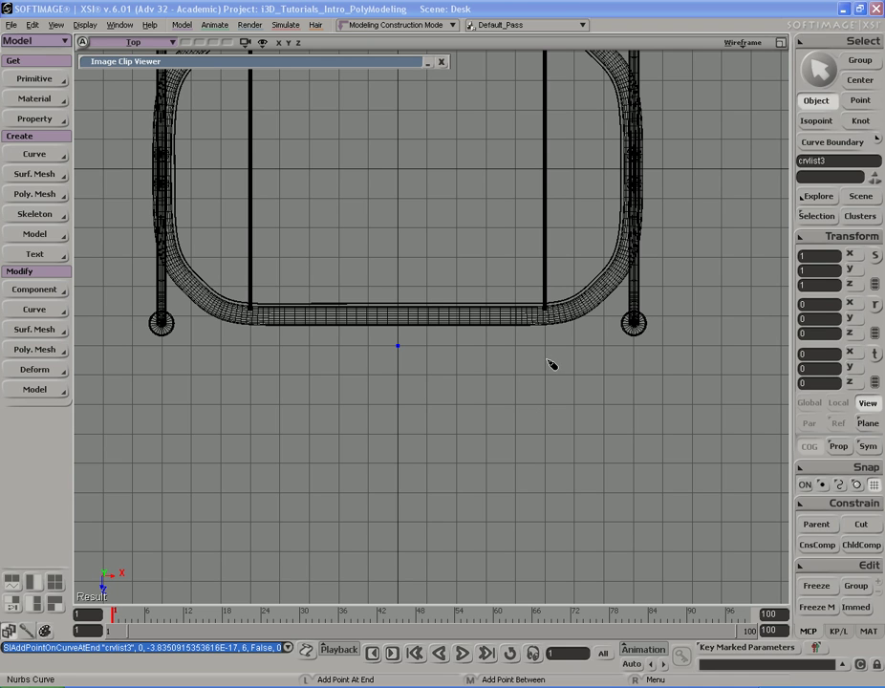
pyautogui.doubleClick(390, 64)
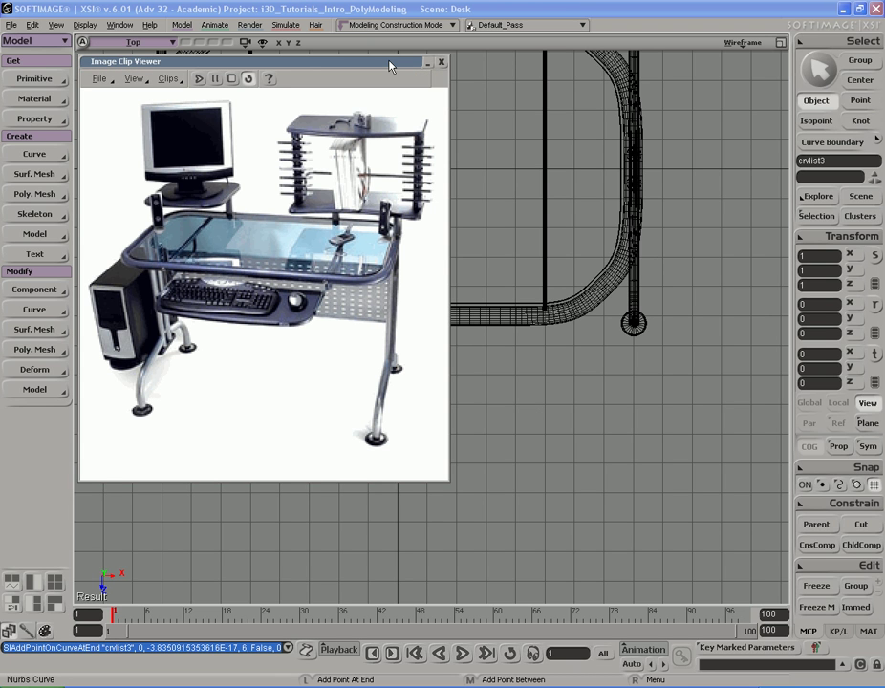
pyautogui.doubleClick(390, 64)
pyautogui.doubleClick(374, 65)
pyautogui.doubleClick(374, 65)
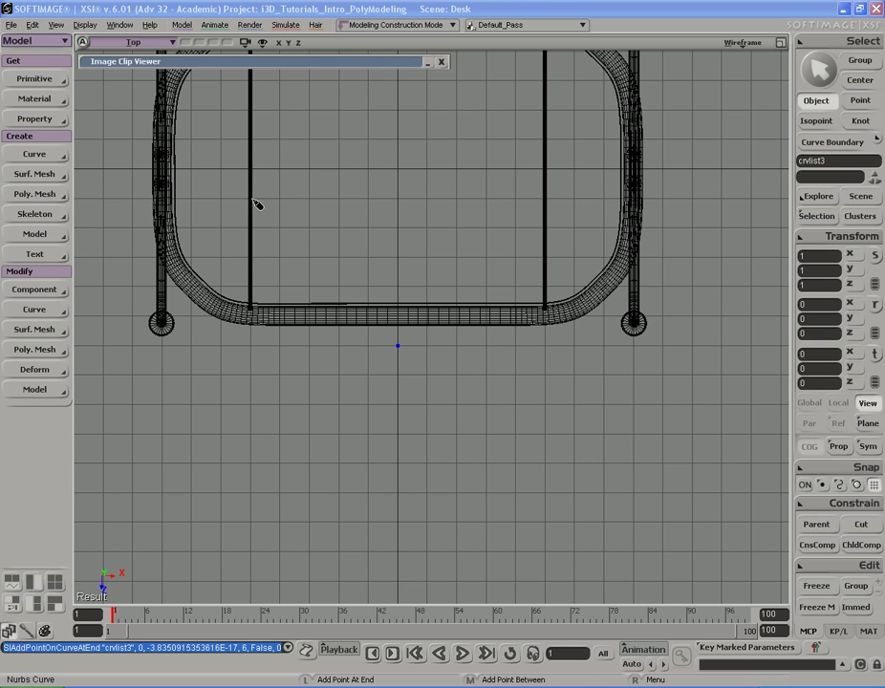
pyautogui.doubleClick(361, 63)
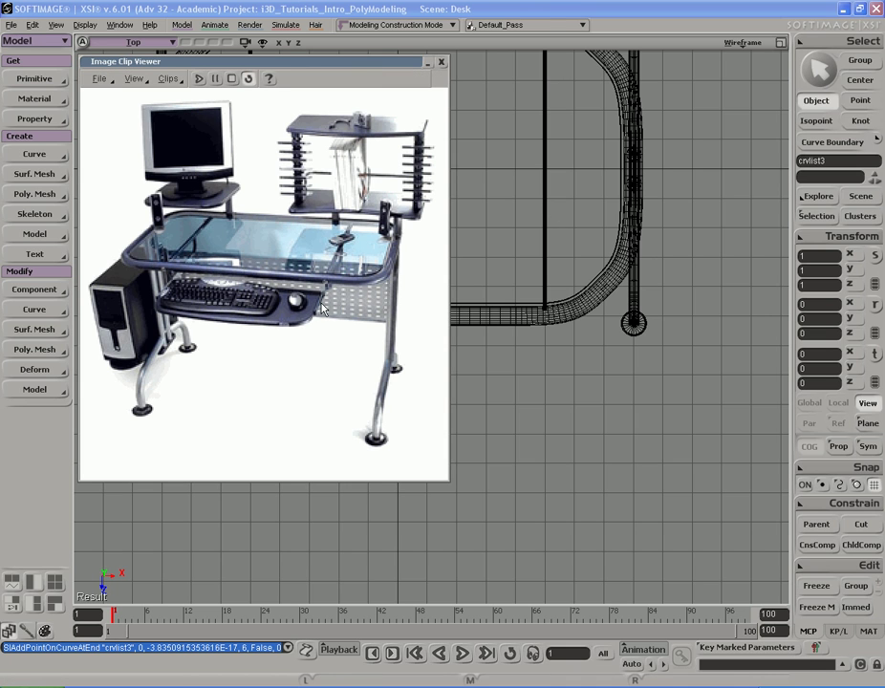
pyautogui.doubleClick(331, 63)
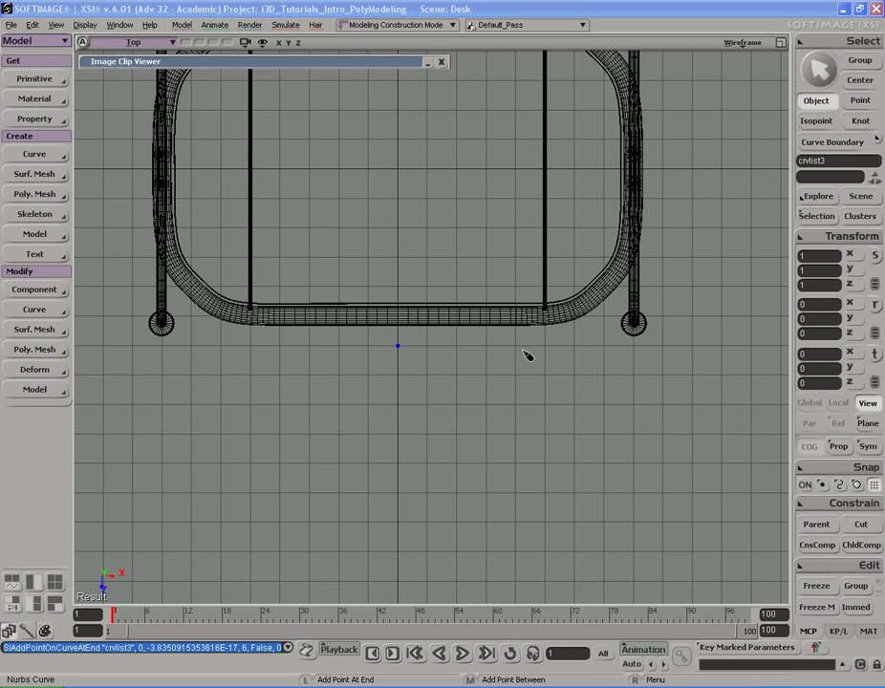
# Draw half of the keyboard tray outline with grid-snapped points reaching X 5 between Z 6 and Z 9, ending on the centre line
pyautogui.click(489, 352)
pyautogui.click(518, 351)
pyautogui.click(547, 349)
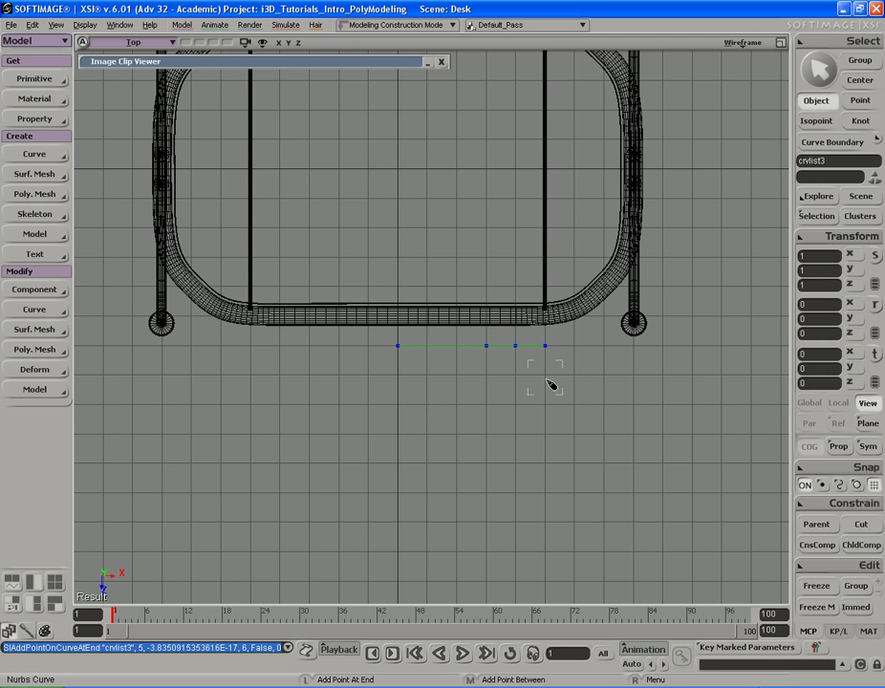
pyautogui.click(547, 409)
pyautogui.click(543, 435)
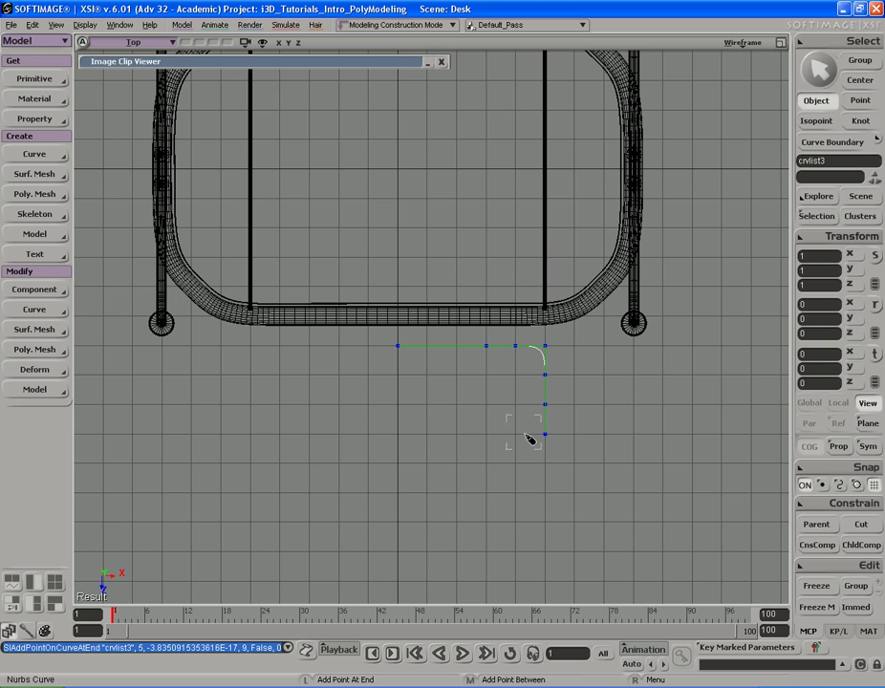
pyautogui.click(518, 436)
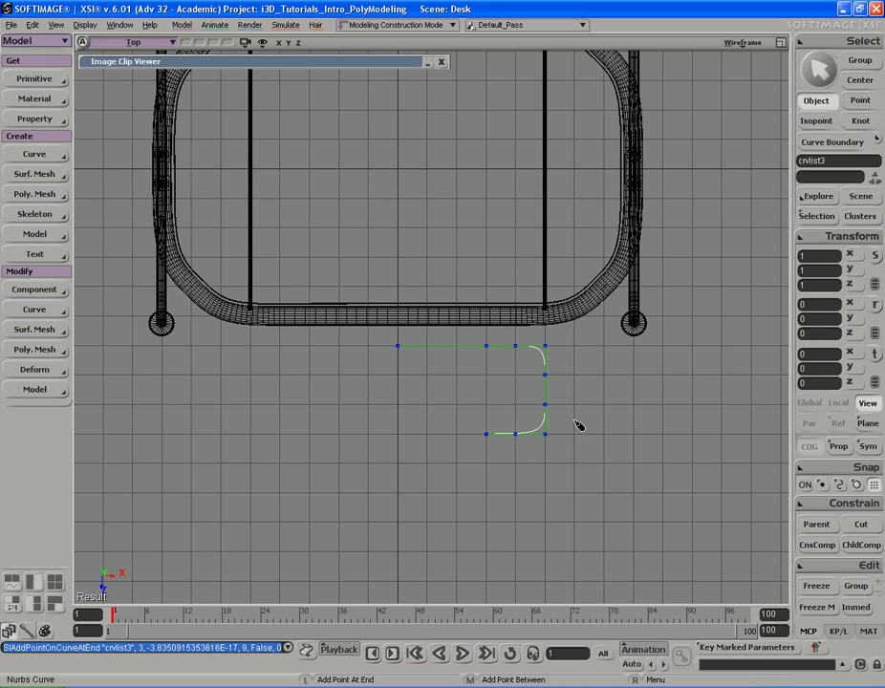
pyautogui.click(403, 439)
pyautogui.click(456, 387)
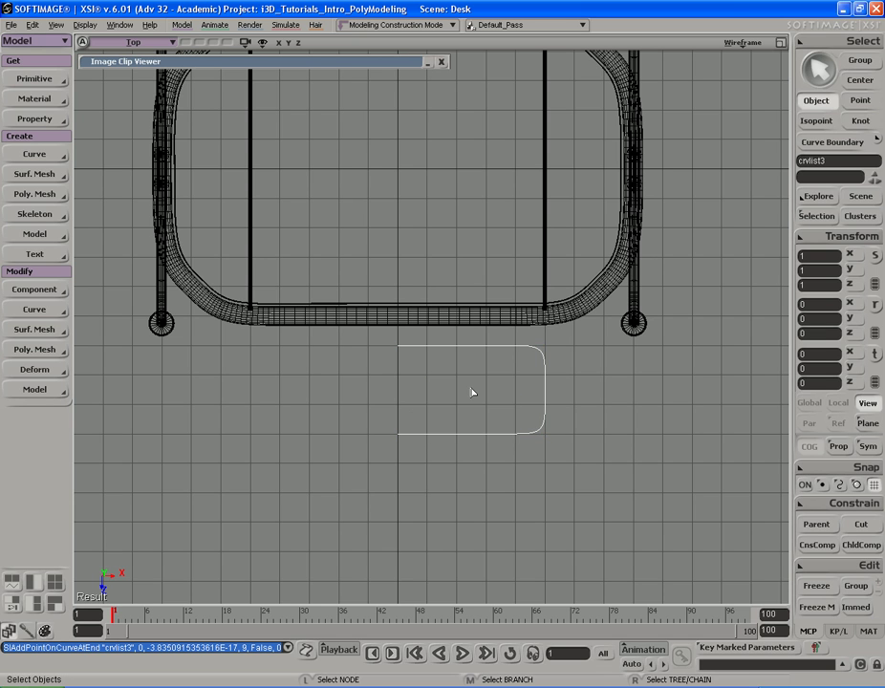
# Compare the half outline's rounded corners with the keyboard tray in the reference photo
pyautogui.press('s')
pyautogui.moveTo(471, 391); pyautogui.dragTo(535, 383, button='middle')
pyautogui.moveTo(475, 405); pyautogui.dragTo(340, 362)
pyautogui.moveTo(464, 384); pyautogui.dragTo(502, 383, button='middle')
pyautogui.moveTo(430, 383); pyautogui.dragTo(449, 394)
pyautogui.doubleClick(302, 63)
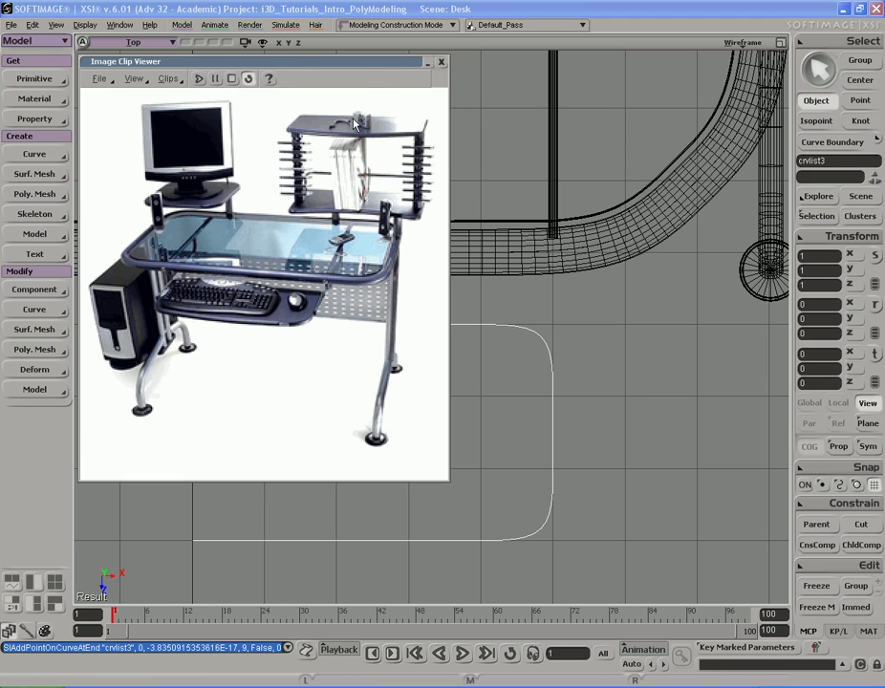
pyautogui.doubleClick(367, 64)
pyautogui.press('s')
pyautogui.moveTo(353, 395); pyautogui.dragTo(433, 396, button='middle')
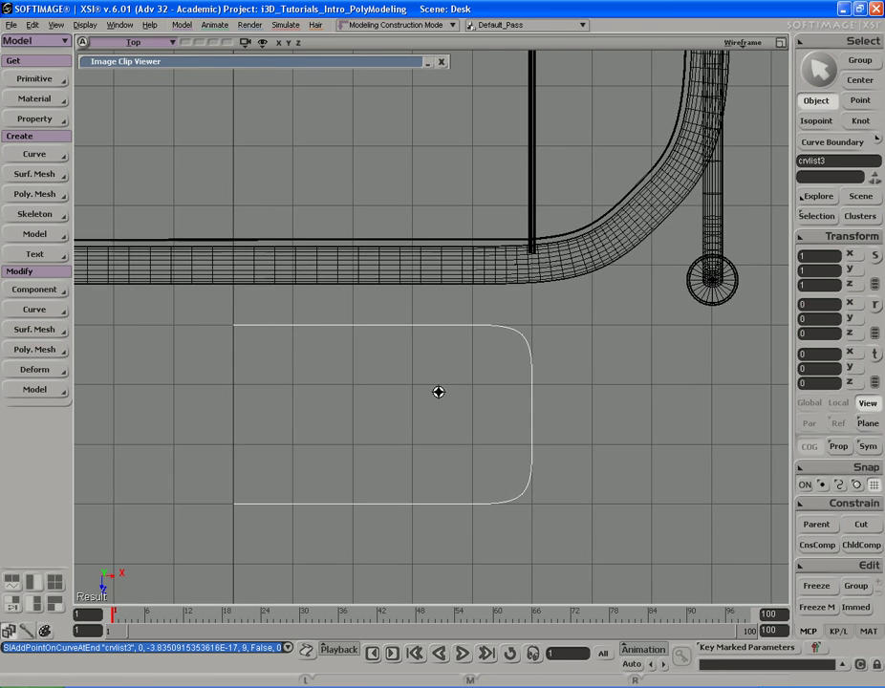
pyautogui.moveTo(433, 396); pyautogui.dragTo(418, 405)
# Insert two control points by CVs around the half outline's corner nearest the tabletop frame
pyautogui.moveTo(475, 325); pyautogui.dragTo(499, 353)
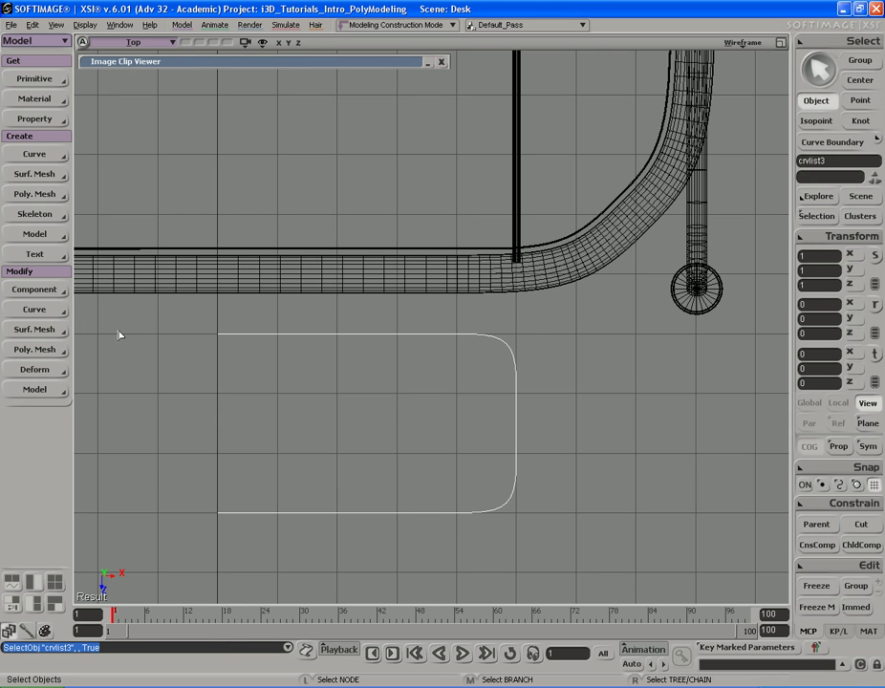
pyautogui.click(35, 310)
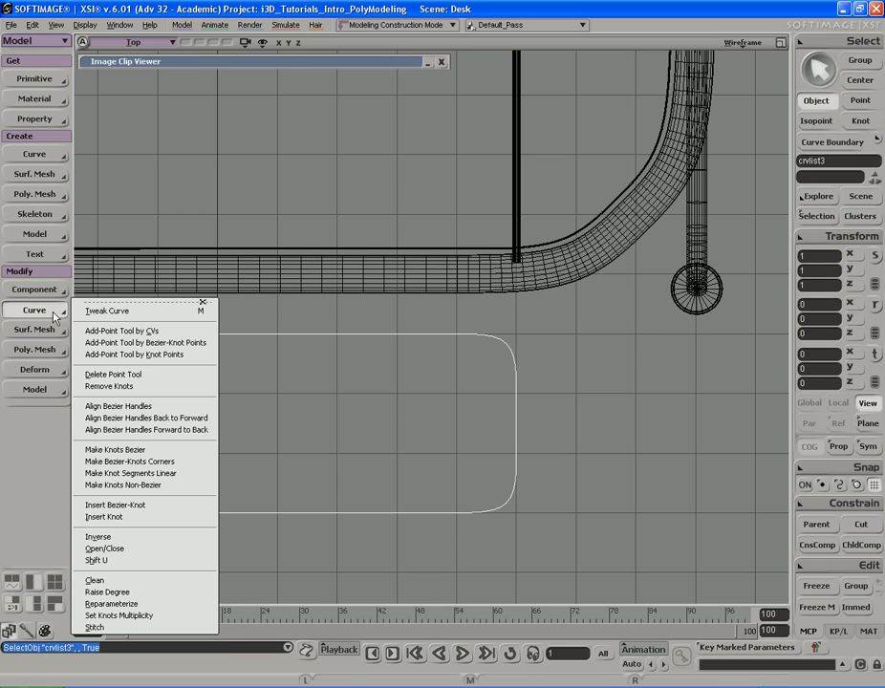
pyautogui.click(139, 331)
pyautogui.press('s')
pyautogui.moveTo(499, 358); pyautogui.dragTo(478, 364)
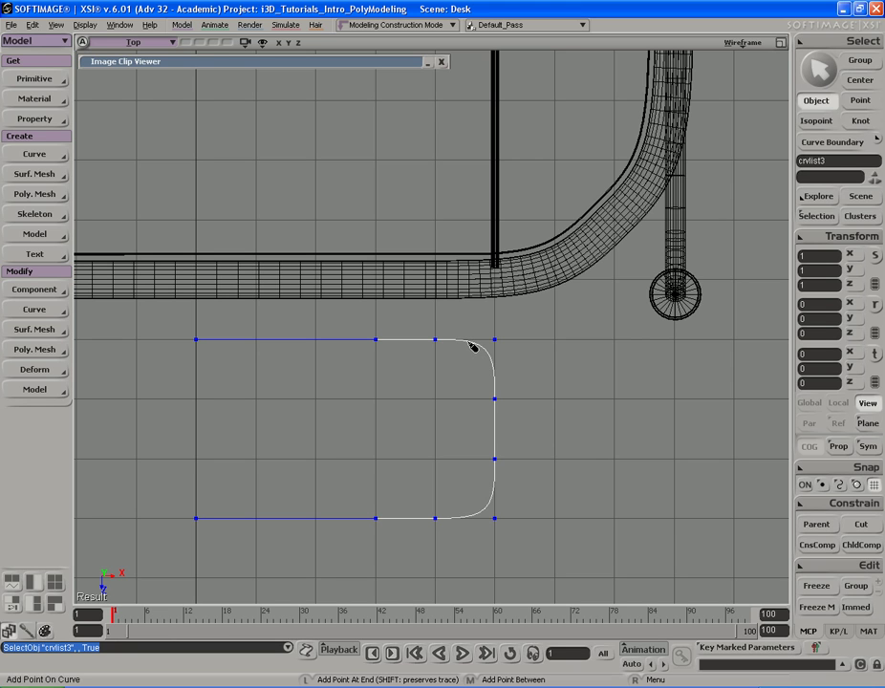
pyautogui.click(466, 340)
pyautogui.middleClick(494, 370)
pyautogui.press('s')
pyautogui.moveTo(522, 376); pyautogui.dragTo(451, 358, button='middle')
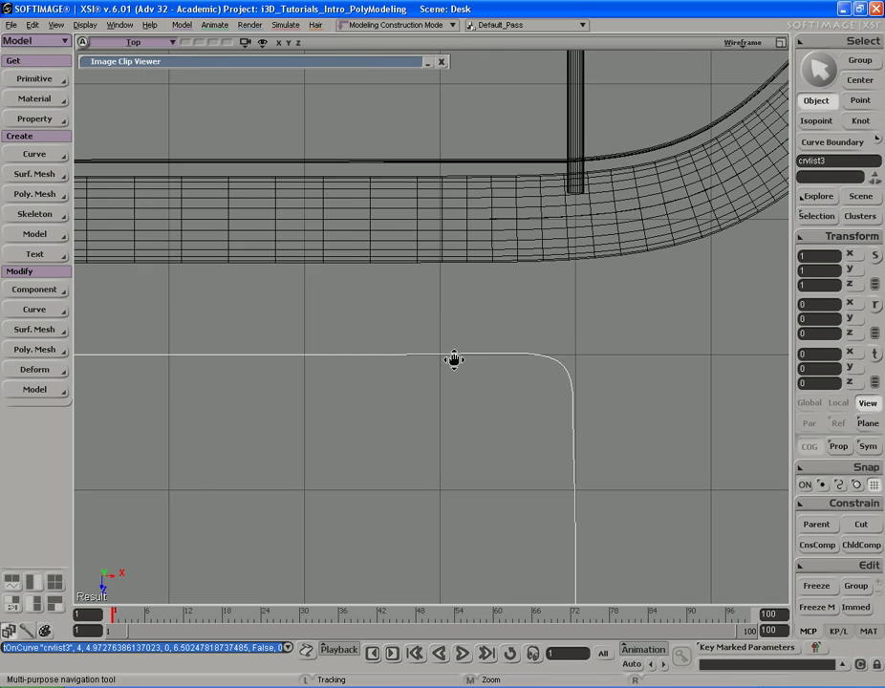
pyautogui.rightClick(507, 316)
pyautogui.rightClick(567, 292)
pyautogui.click(565, 286)
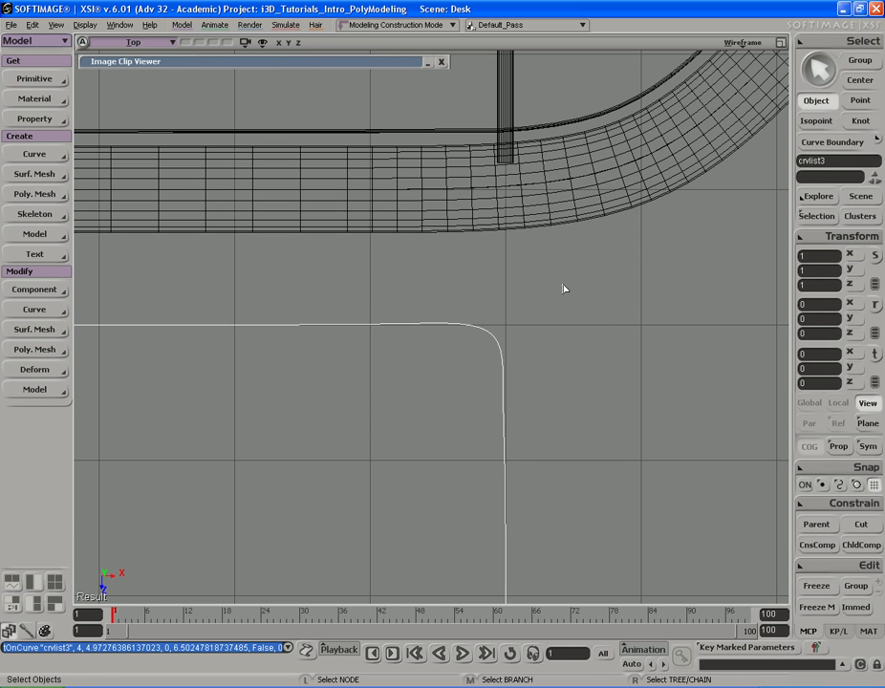
# Align the two added corner points with the outline's straight edges using grid snapping in global axes, with the side point at X 5
pyautogui.press('t')
pyautogui.moveTo(419, 292); pyautogui.dragTo(460, 369)
pyautogui.press('v')
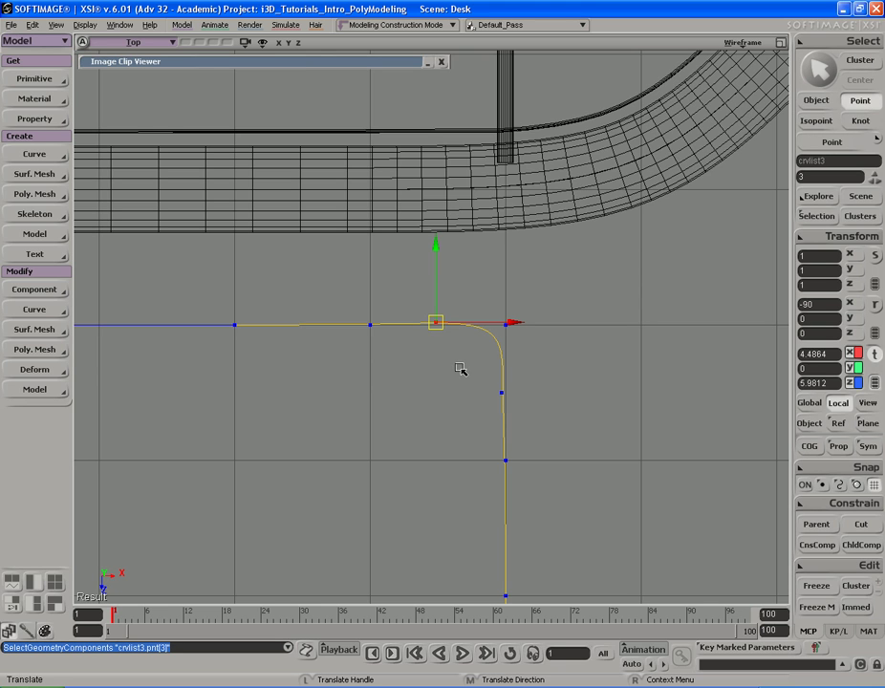
pyautogui.moveTo(437, 275)
pyautogui.mouseDown()
pyautogui.moveTo(431, 336)
pyautogui.moveTo(437, 279)
pyautogui.mouseUp()
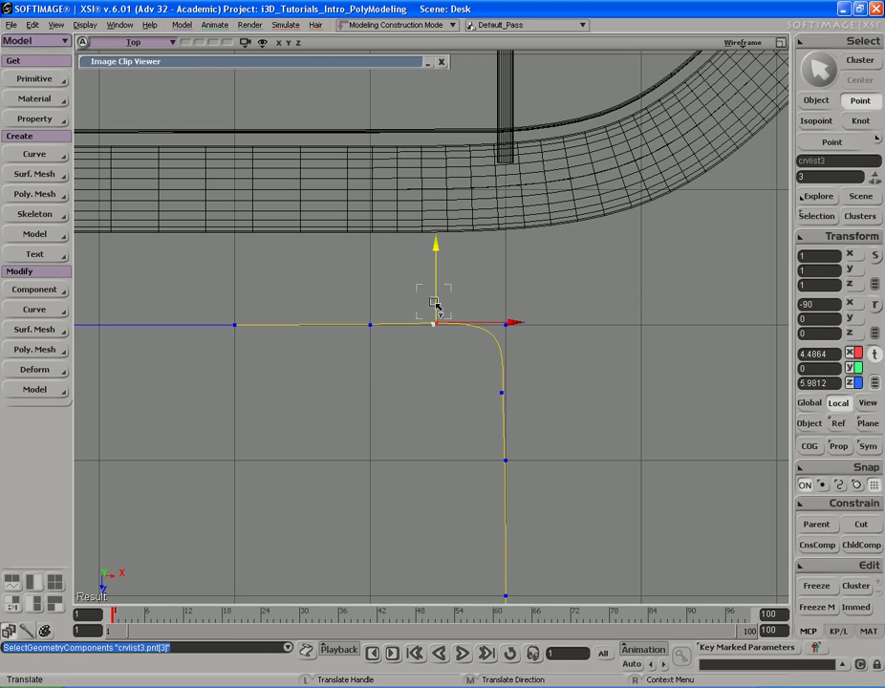
pyautogui.click(810, 402)
pyautogui.keyDown('ctrl'); pyautogui.moveTo(436, 352); pyautogui.dragTo(556, 396); pyautogui.keyUp('ctrl')
pyautogui.press('s')
pyautogui.moveTo(573, 399); pyautogui.dragTo(470, 382, button='middle')
pyautogui.moveTo(470, 382); pyautogui.dragTo(492, 358)
pyautogui.press('v')
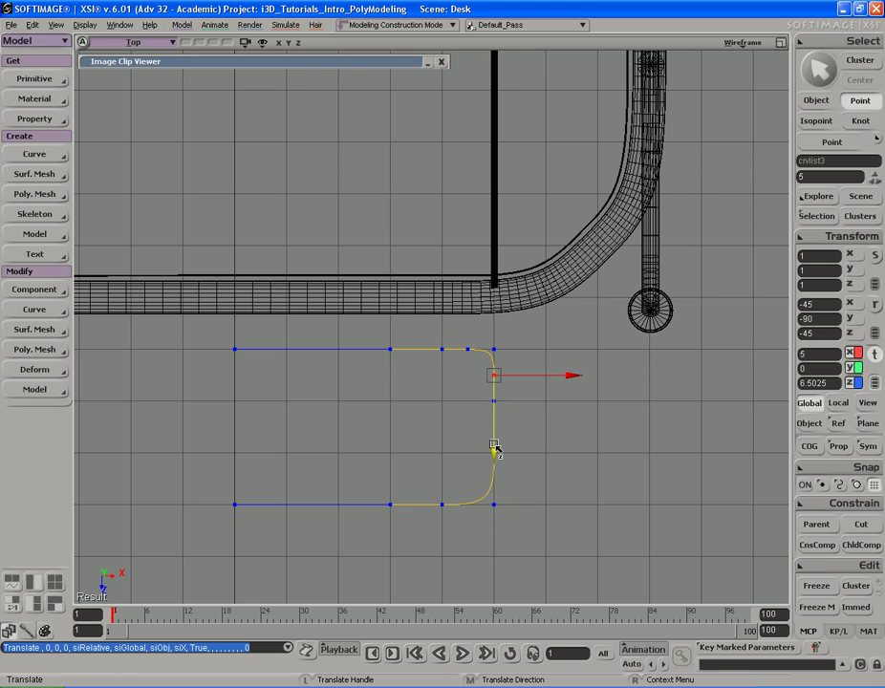
# Check the reshaped corner against the reference photo, reselect the whole half outline as an object and freeze its modeling history
pyautogui.doubleClick(350, 63)
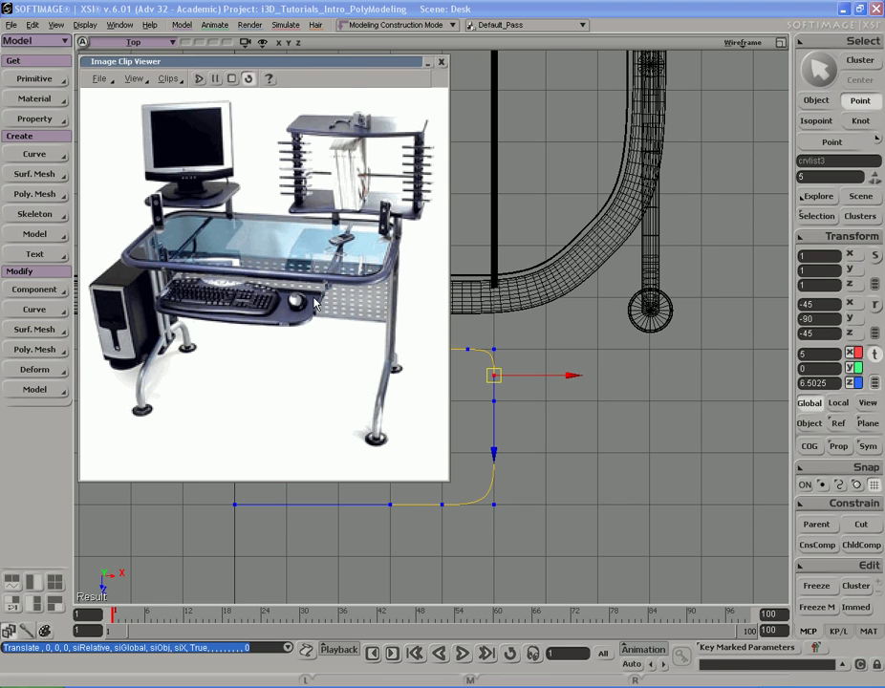
pyautogui.doubleClick(357, 63)
pyautogui.press('s')
pyautogui.moveTo(459, 415); pyautogui.dragTo(512, 423)
pyautogui.press('space')
pyautogui.press('s')
pyautogui.moveTo(482, 423)
pyautogui.mouseDown(button='middle')
pyautogui.moveTo(406, 416)
pyautogui.moveTo(565, 411)
pyautogui.moveTo(456, 411)
pyautogui.moveTo(463, 423)
pyautogui.moveTo(450, 417)
pyautogui.moveTo(464, 391)
pyautogui.moveTo(507, 402)
pyautogui.moveTo(492, 403)
pyautogui.mouseUp(button='middle')
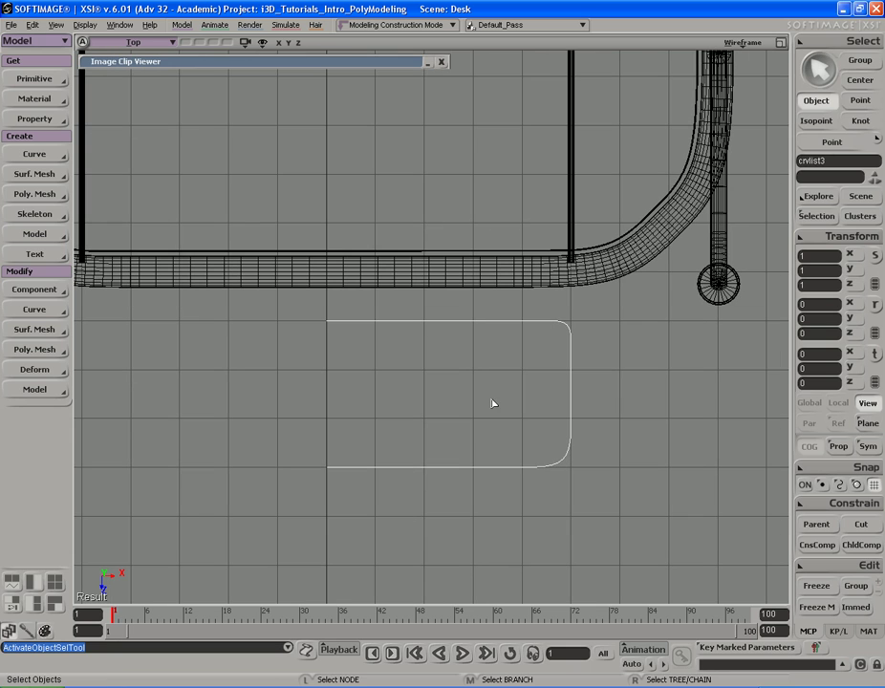
pyautogui.press('s')
pyautogui.moveTo(423, 389); pyautogui.dragTo(517, 401)
pyautogui.click(819, 608)
# Duplicate the half outline and mirror the copy across the centre line with an X scale of -1
pyautogui.press('s')
pyautogui.moveTo(571, 443); pyautogui.dragTo(513, 442)
pyautogui.press('s')
pyautogui.press('shift')
pyautogui.hotkey('ctrl', 'd')
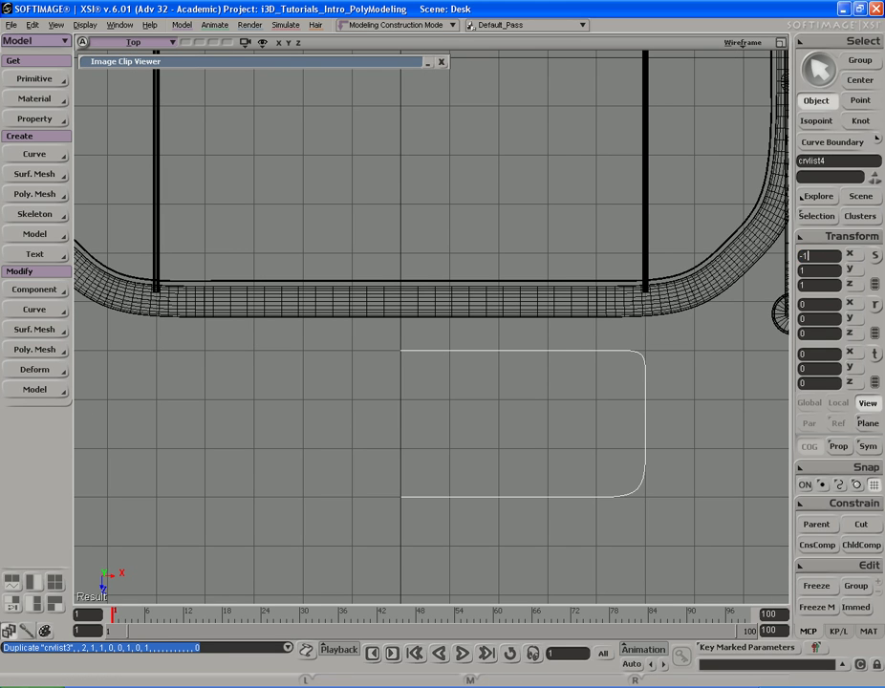
pyautogui.press('Return')
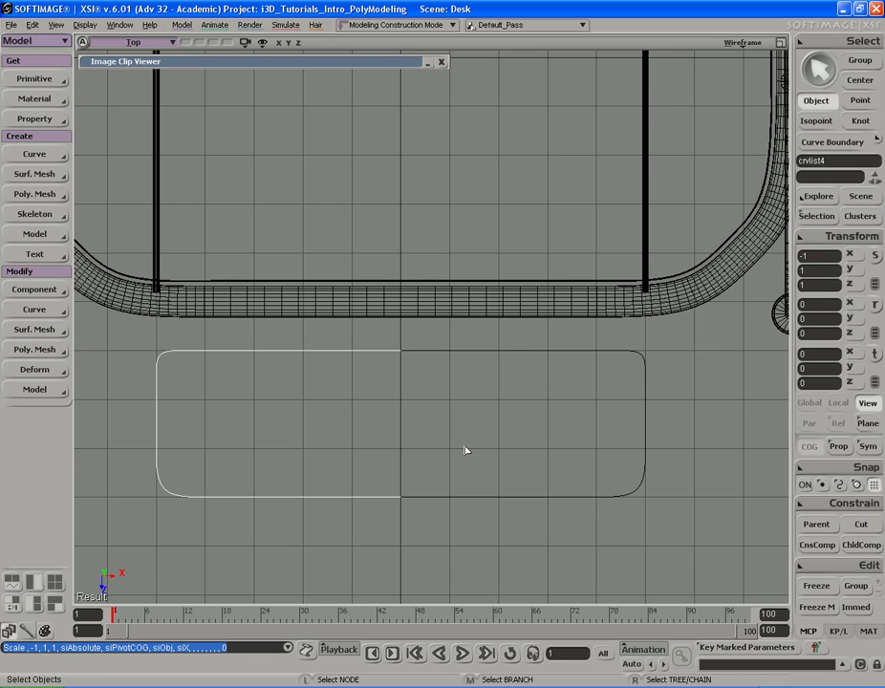
# Freeze the mirrored half's transforms and modeling history
pyautogui.moveTo(400, 408); pyautogui.dragTo(448, 416)
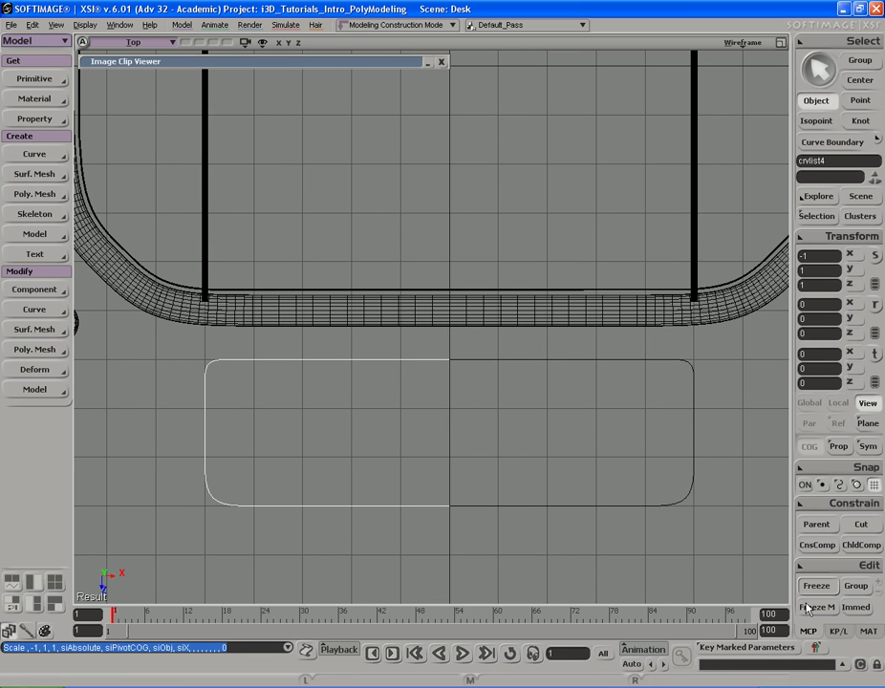
pyautogui.click(812, 244)
pyautogui.click(706, 293)
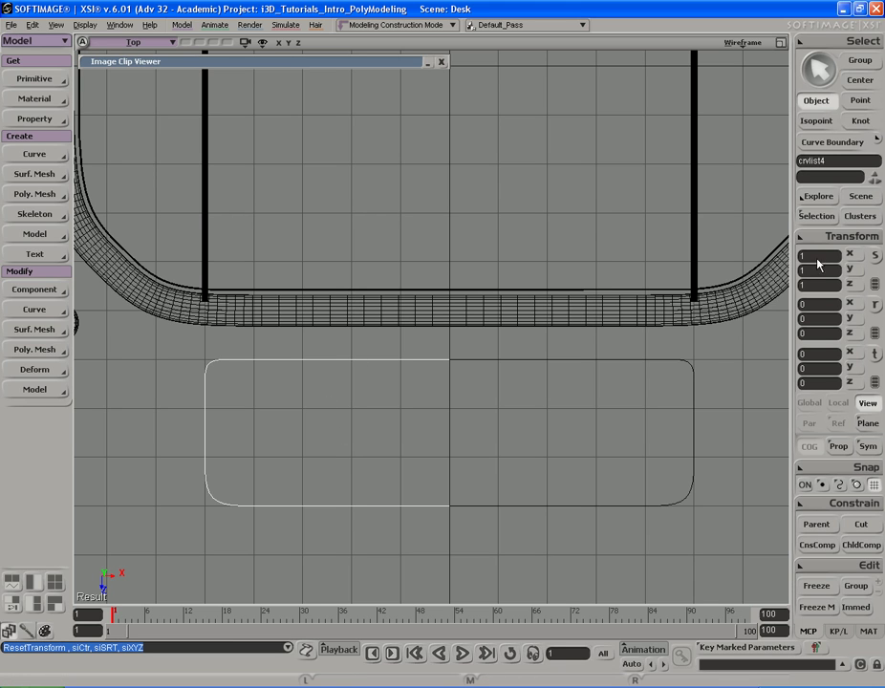
pyautogui.click(814, 607)
pyautogui.press('s')
pyautogui.moveTo(487, 425); pyautogui.dragTo(468, 420)
pyautogui.press('s')
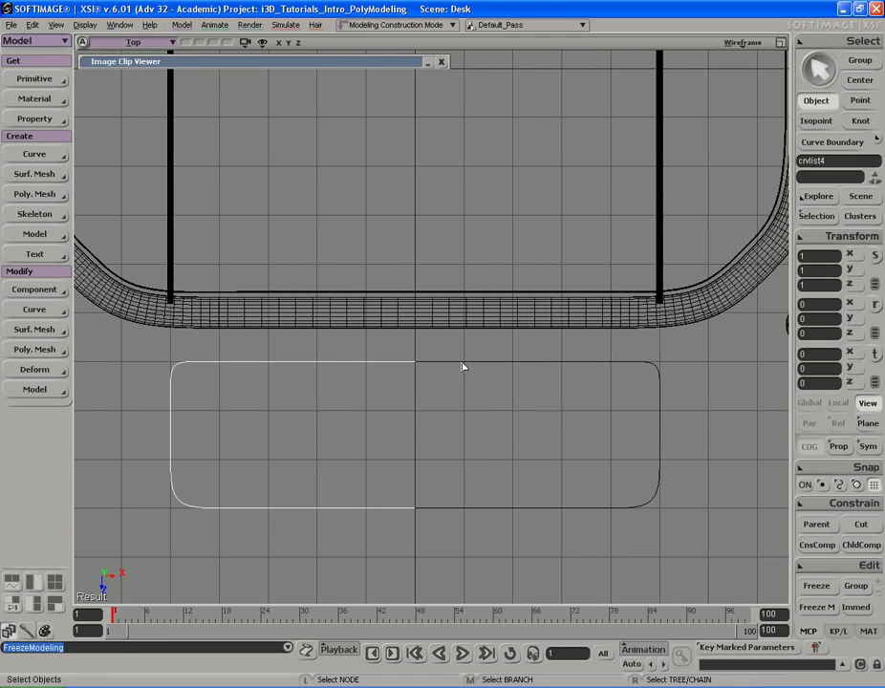
# Merge the two outline halves at the centre line into one curve and delete the input curves
pyautogui.moveTo(393, 349); pyautogui.dragTo(472, 396)
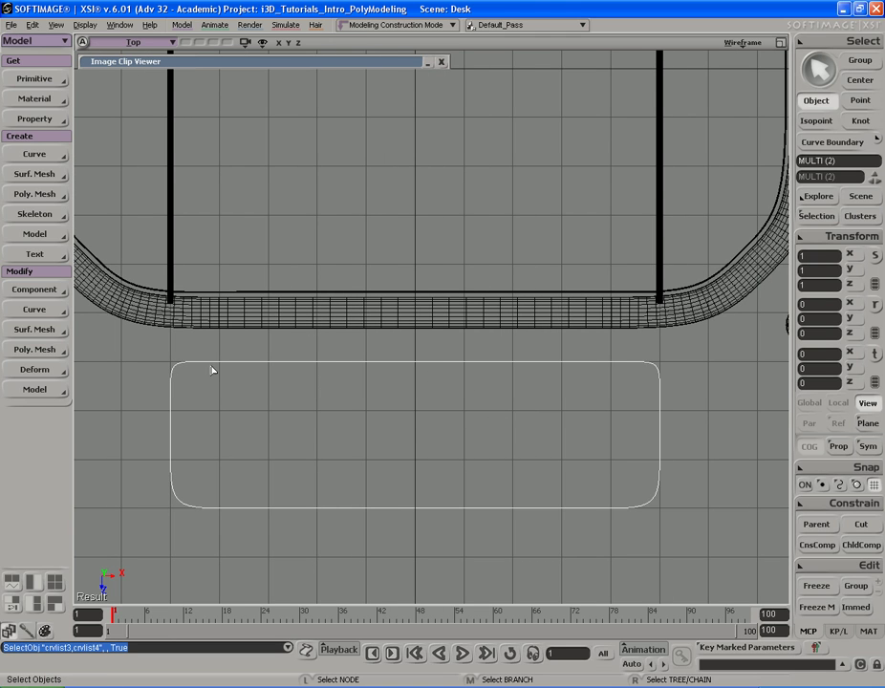
pyautogui.click(48, 153)
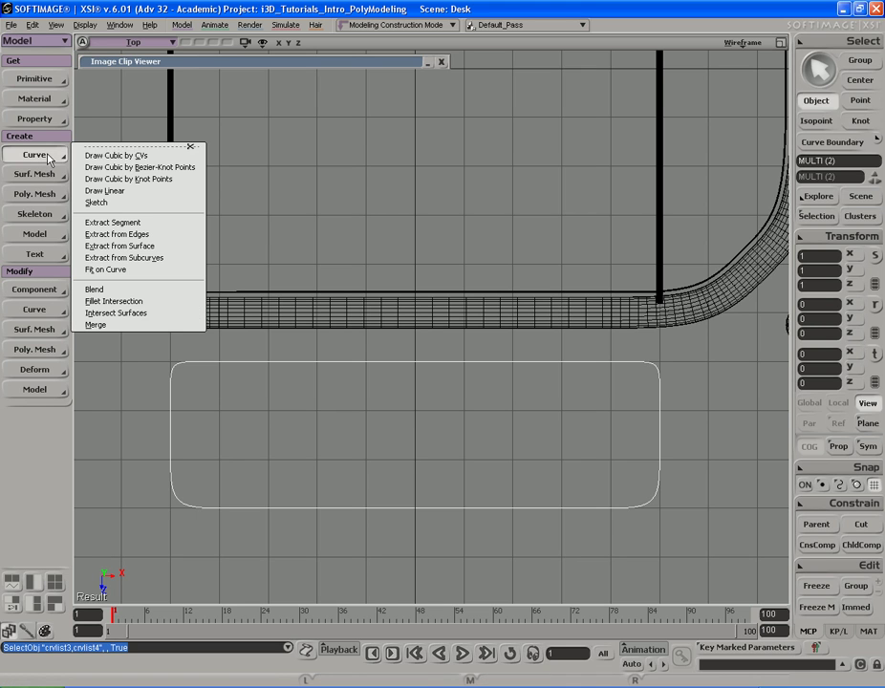
pyautogui.click(134, 325)
pyautogui.moveTo(400, 350); pyautogui.dragTo(476, 417)
pyautogui.moveTo(389, 350); pyautogui.dragTo(479, 413)
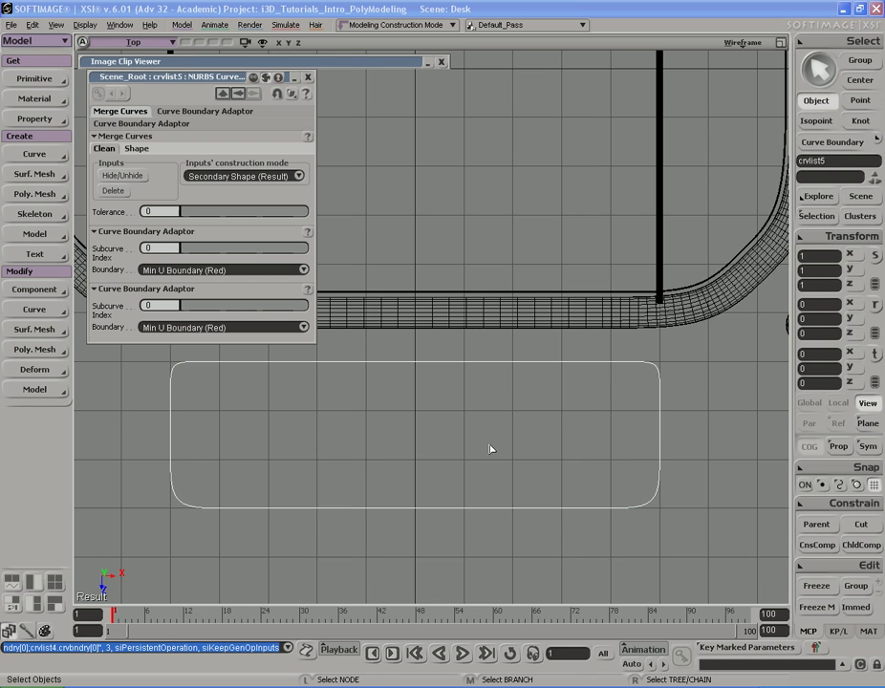
pyautogui.click(113, 193)
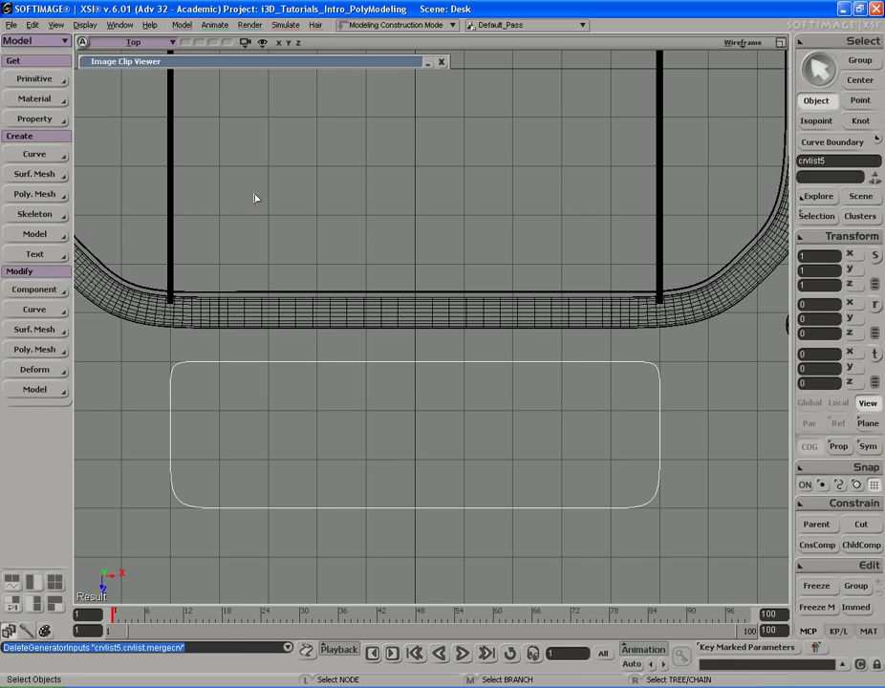
# Freeze the merged keyboard tray outline's modeling history and save the scene
pyautogui.click(828, 610)
pyautogui.press('s')
pyautogui.moveTo(509, 356); pyautogui.dragTo(468, 375)
pyautogui.click(431, 385)
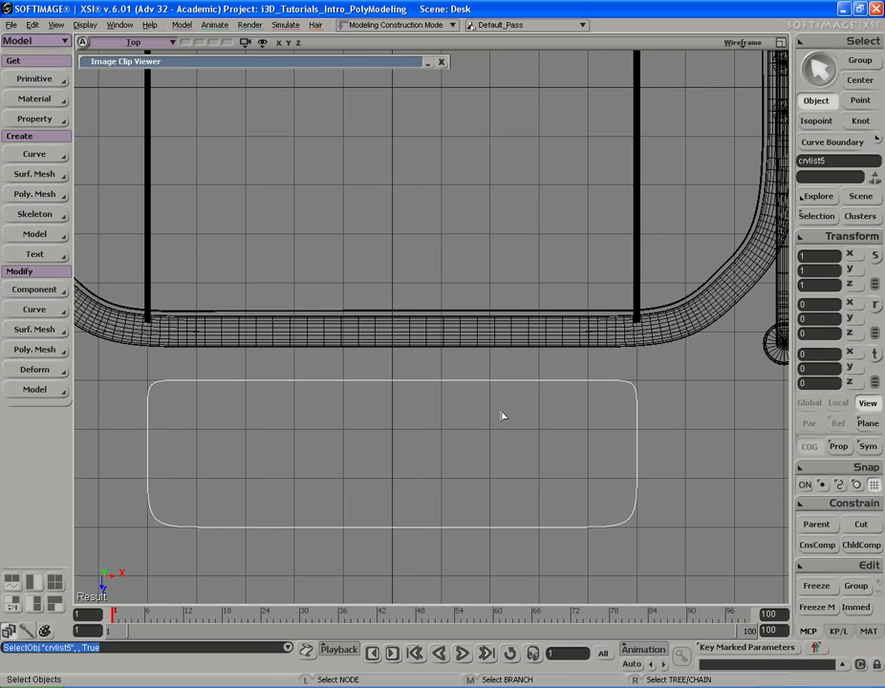
pyautogui.moveTo(438, 415); pyautogui.dragTo(444, 421)
pyautogui.hotkey('ctrl', 's')
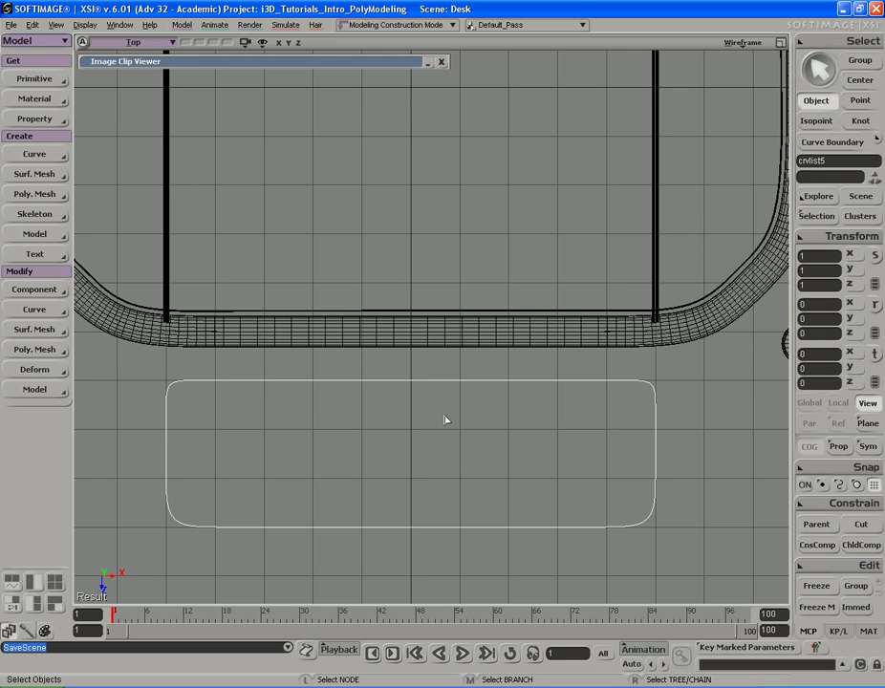
# Raise the keyboard tray outline in the Camera view to about 8.49 in Y, beneath the desktop as in the reference photo
pyautogui.moveTo(447, 415); pyautogui.dragTo(446, 418)
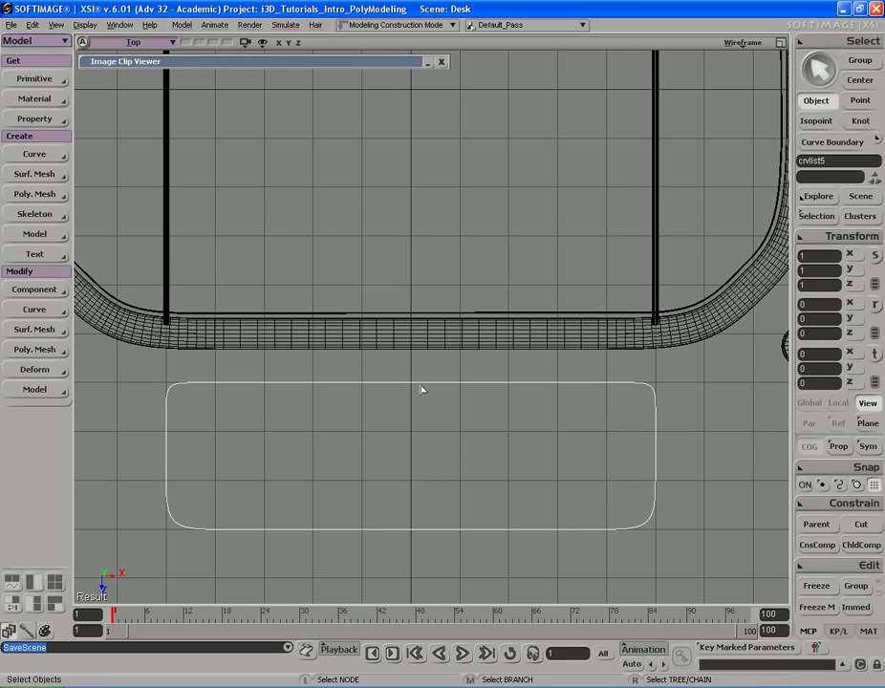
pyautogui.press('F12')
pyautogui.press('F12')
pyautogui.press('s')
pyautogui.moveTo(477, 375); pyautogui.dragTo(411, 400, button='right')
pyautogui.moveTo(411, 400); pyautogui.dragTo(448, 370)
pyautogui.press('v')
pyautogui.moveTo(469, 496); pyautogui.dragTo(462, 318)
pyautogui.click(376, 62)
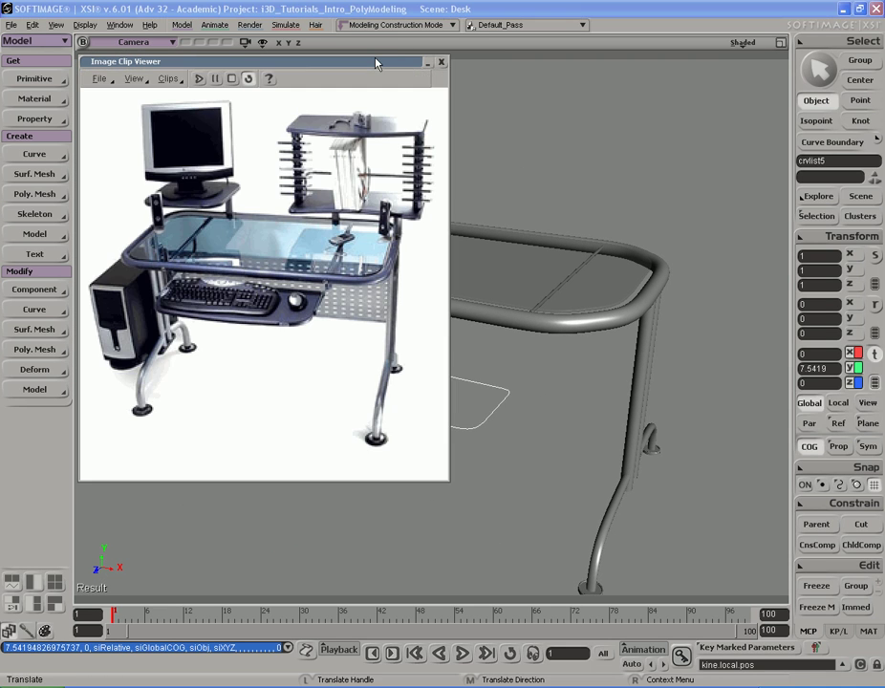
pyautogui.doubleClick(376, 62)
pyautogui.moveTo(478, 341); pyautogui.dragTo(474, 314, button='middle')
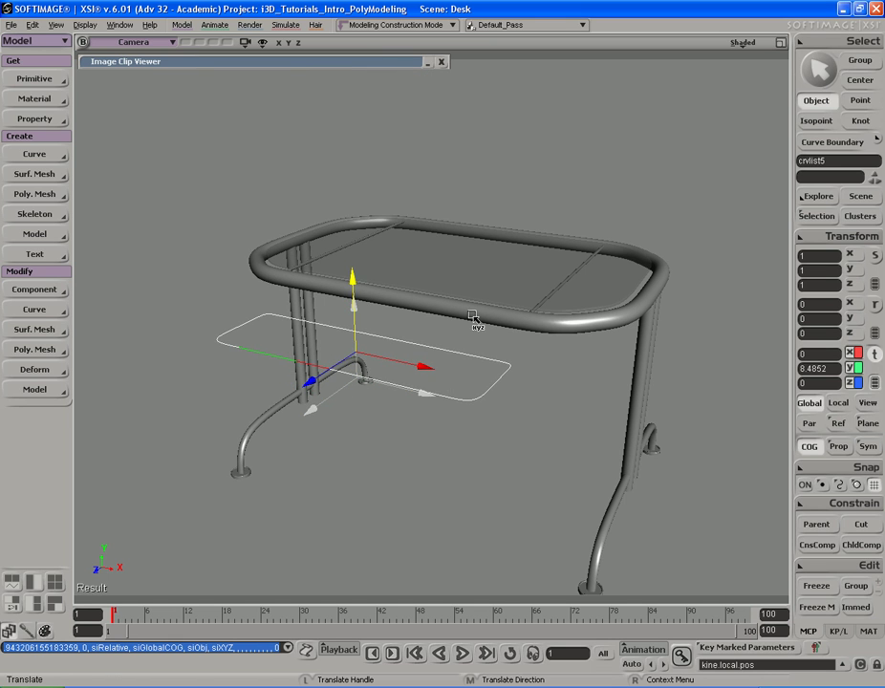
# Convert the closed keyboard tray outline into a polygon mesh with the Curve To Mesh converter
pyautogui.press('s')
pyautogui.moveTo(475, 313); pyautogui.dragTo(484, 314)
pyautogui.moveTo(484, 314); pyautogui.dragTo(467, 336, button='middle')
pyautogui.moveTo(467, 336); pyautogui.dragTo(472, 342, button='right')
pyautogui.moveTo(418, 336); pyautogui.dragTo(459, 330, button='middle')
pyautogui.moveTo(459, 330); pyautogui.dragTo(523, 396)
pyautogui.press('space')
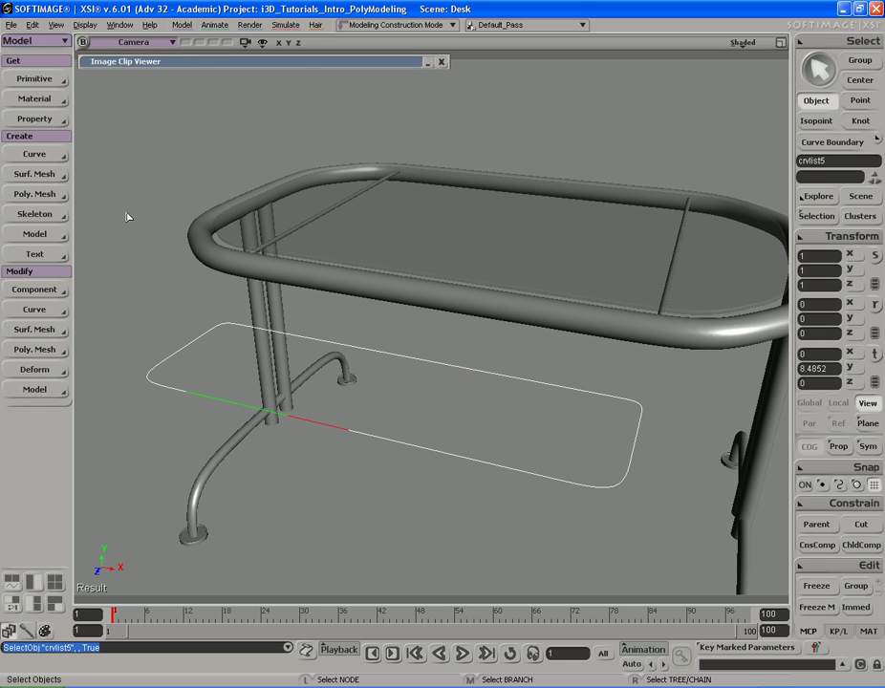
pyautogui.click(34, 194)
pyautogui.click(117, 390)
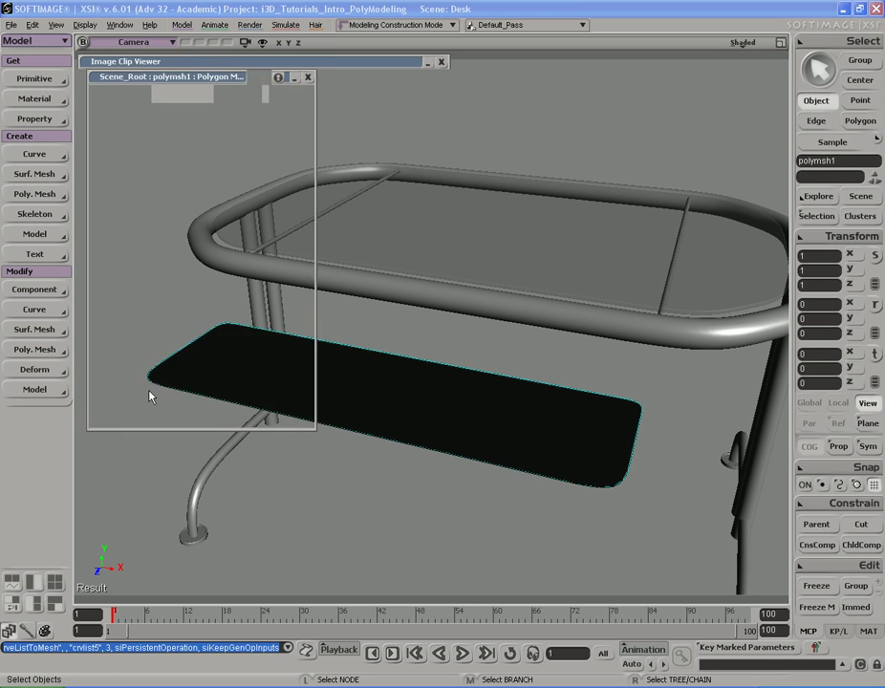
# Extrude the tray mesh backward with a length of 0.1, judging its thickness against the reference photo
pyautogui.press('s')
pyautogui.moveTo(365, 393); pyautogui.dragTo(462, 378)
pyautogui.moveTo(462, 377)
pyautogui.mouseDown(button='right')
pyautogui.moveTo(503, 371)
pyautogui.moveTo(450, 376)
pyautogui.moveTo(490, 367)
pyautogui.moveTo(481, 374)
pyautogui.moveTo(478, 433)
pyautogui.moveTo(478, 381)
pyautogui.mouseUp(button='right')
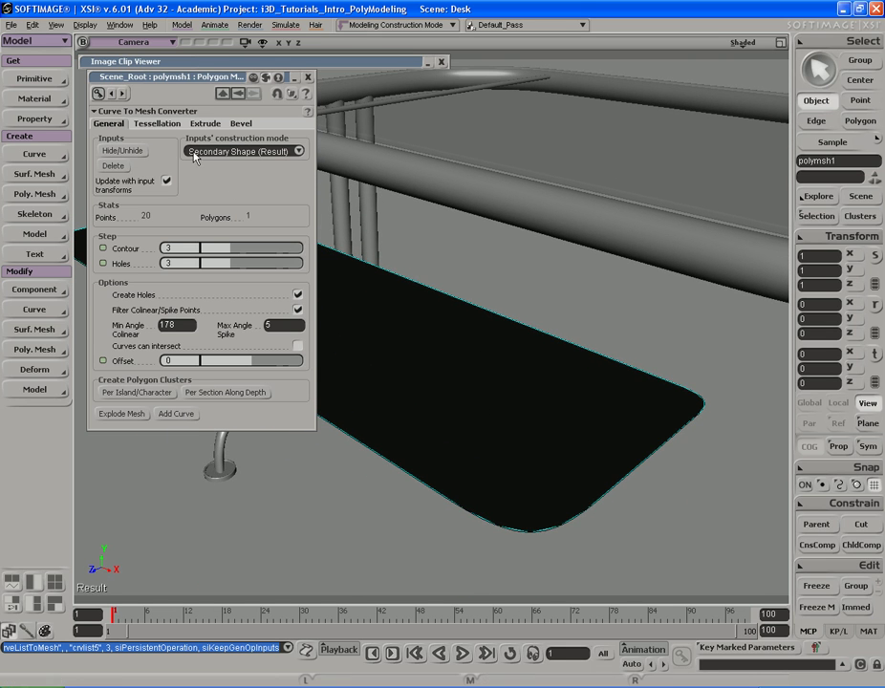
pyautogui.click(205, 123)
pyautogui.moveTo(206, 156)
pyautogui.mouseDown()
pyautogui.moveTo(213, 157)
pyautogui.moveTo(177, 157)
pyautogui.moveTo(194, 158)
pyautogui.mouseUp()
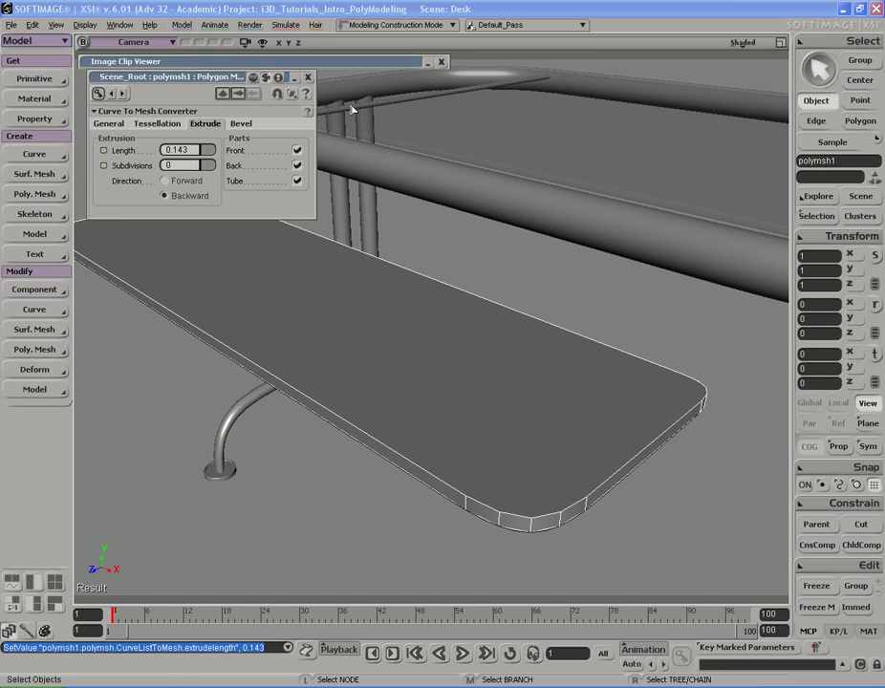
pyautogui.click(360, 63)
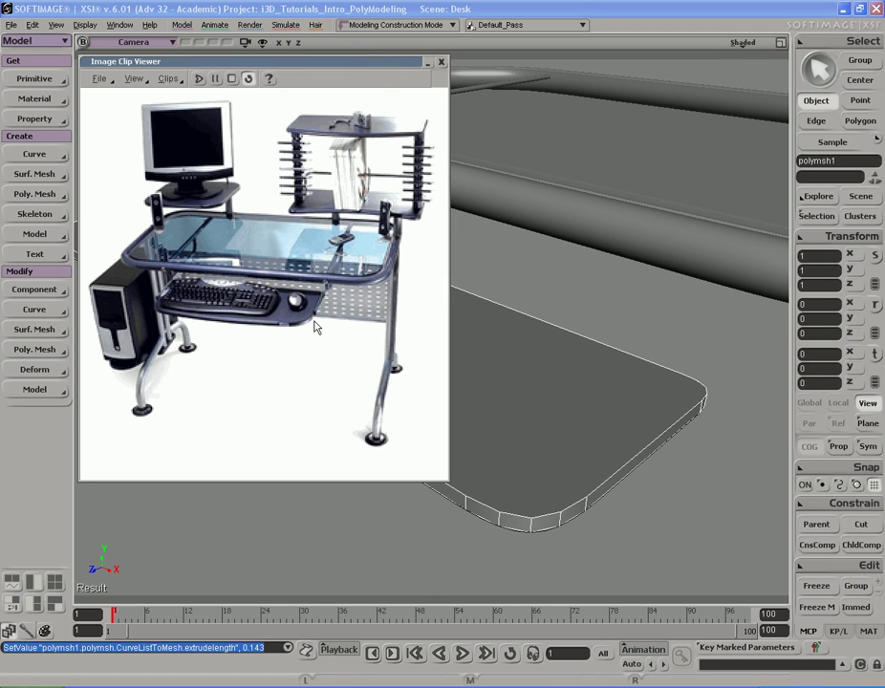
pyautogui.click(367, 64)
pyautogui.moveTo(204, 153); pyautogui.dragTo(204, 153)
pyautogui.click(191, 150)
pyautogui.press('BackSpace')
pyautogui.press('Return')
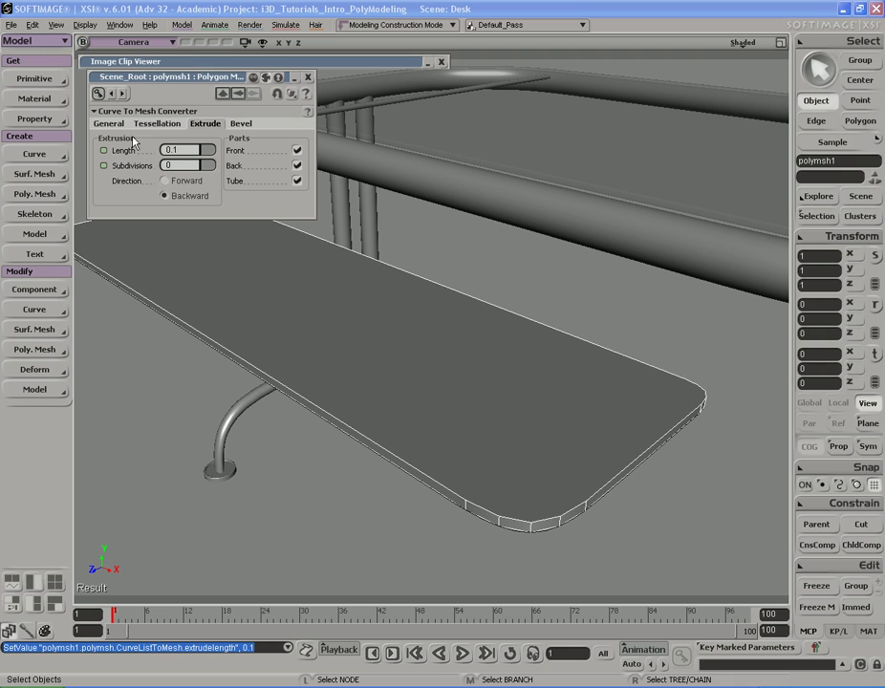
# Raise the tray mesh's contour step to 8 and preview the smoother rounded corner with a render region
pyautogui.click(109, 123)
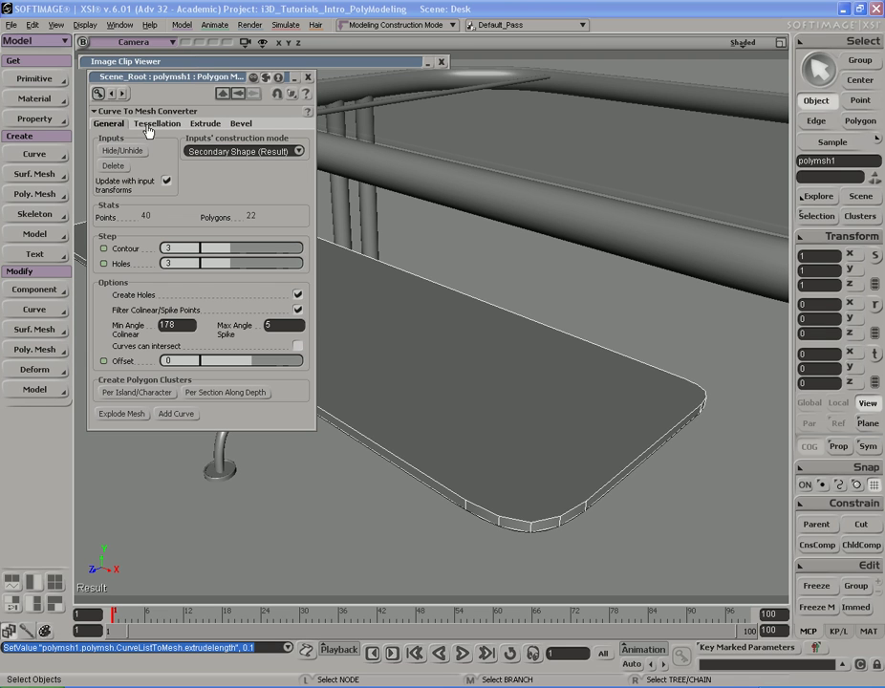
pyautogui.moveTo(230, 253); pyautogui.dragTo(319, 256)
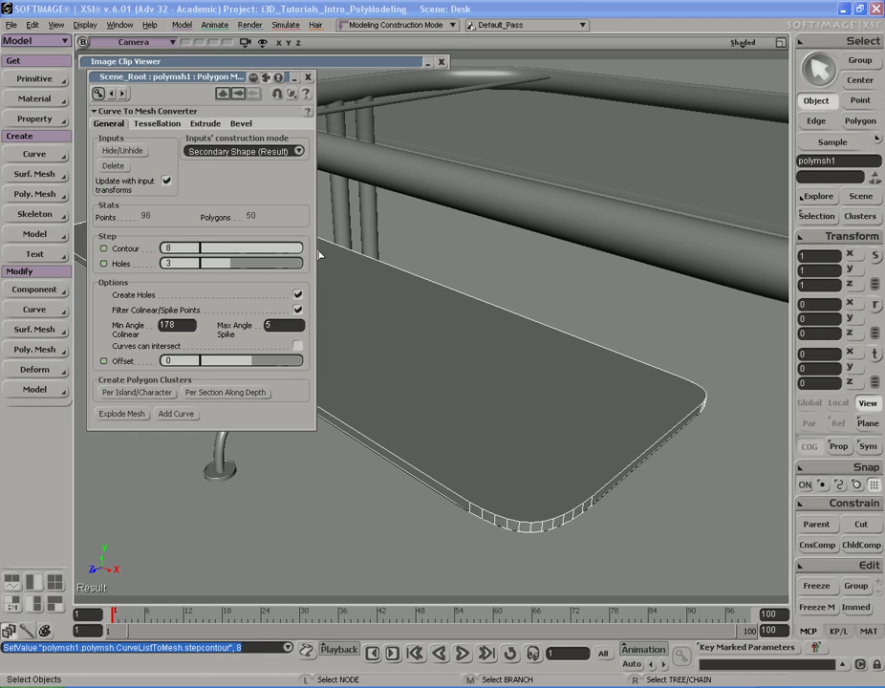
pyautogui.press('q')
pyautogui.moveTo(438, 433); pyautogui.dragTo(705, 593)
pyautogui.press('q')
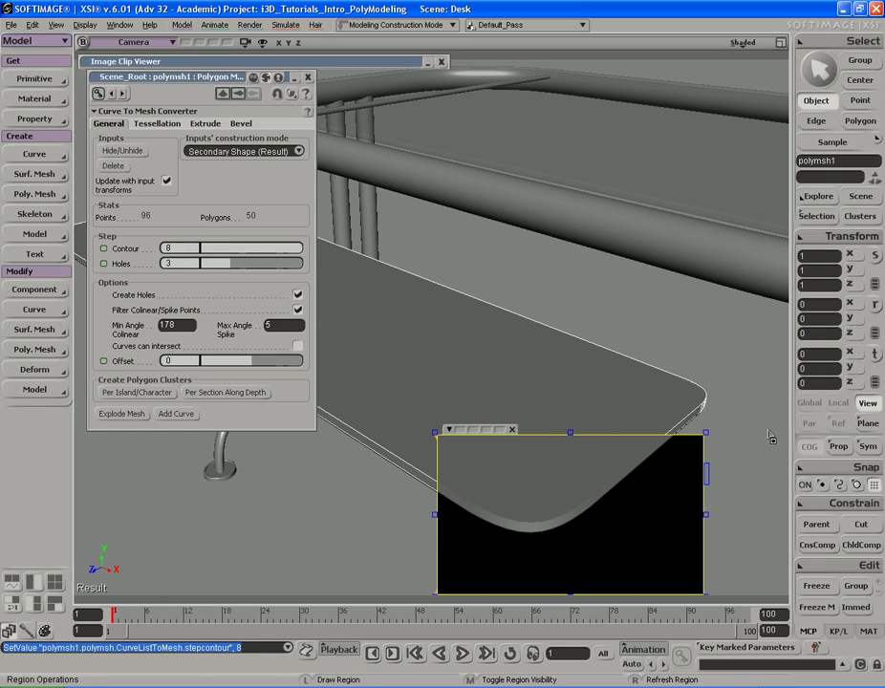
pyautogui.middleClick(771, 436)
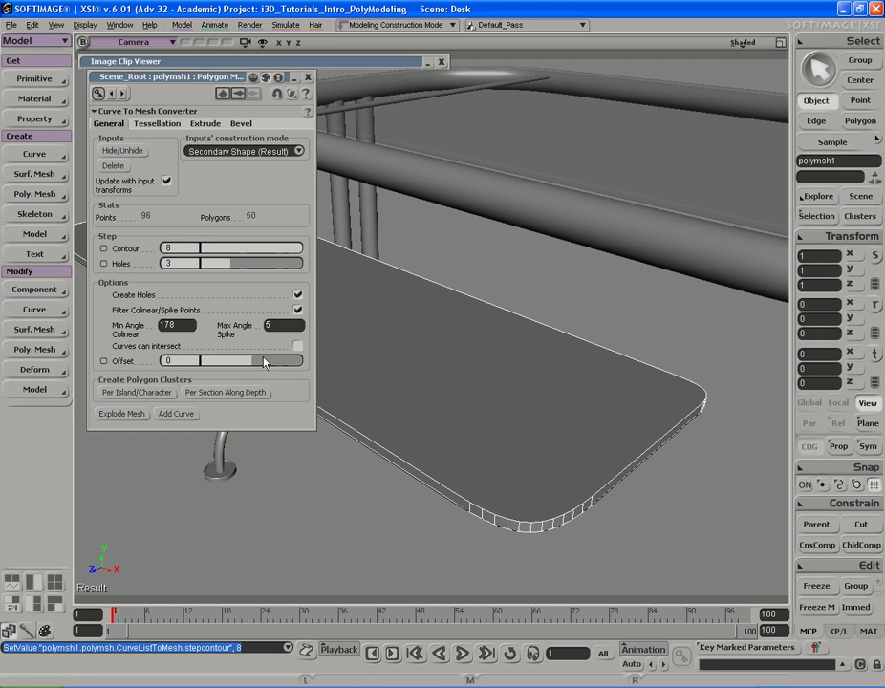
# Bevel the tray's edges with a depth of about 0.029 and set the profile curve's sampling step to 1
pyautogui.click(157, 123)
pyautogui.click(205, 125)
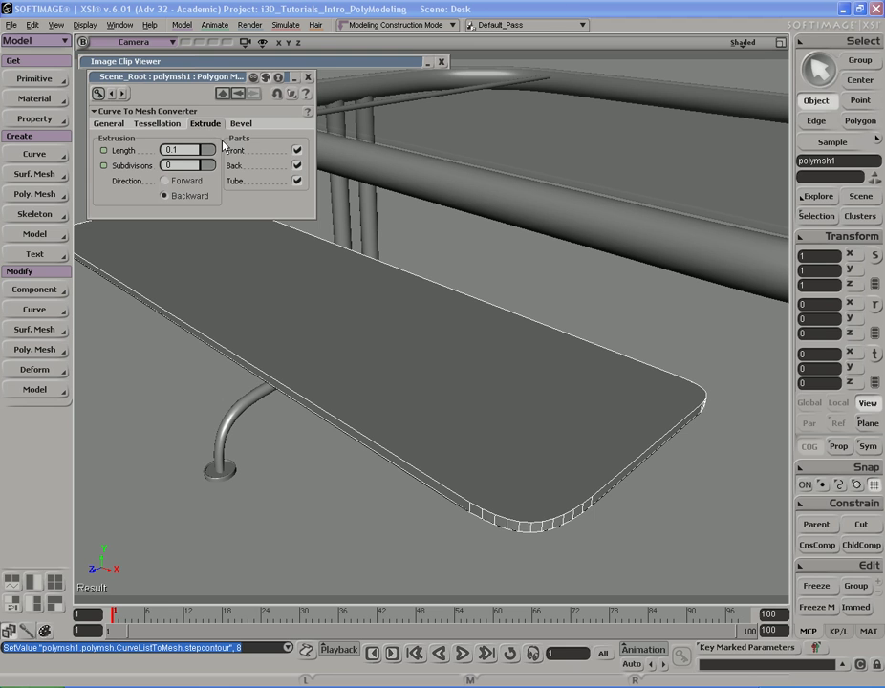
pyautogui.click(240, 125)
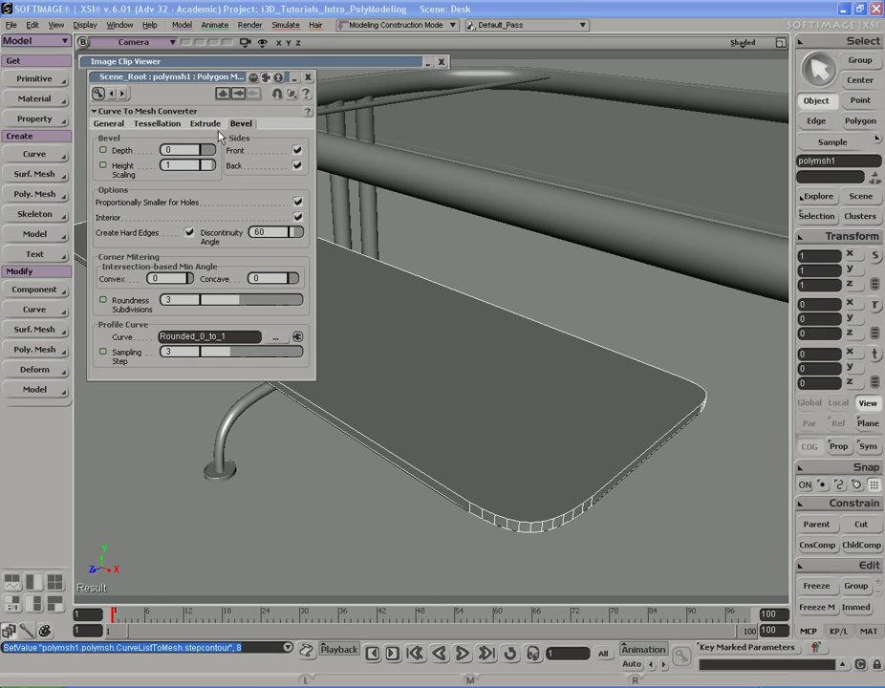
pyautogui.moveTo(205, 158); pyautogui.dragTo(207, 159)
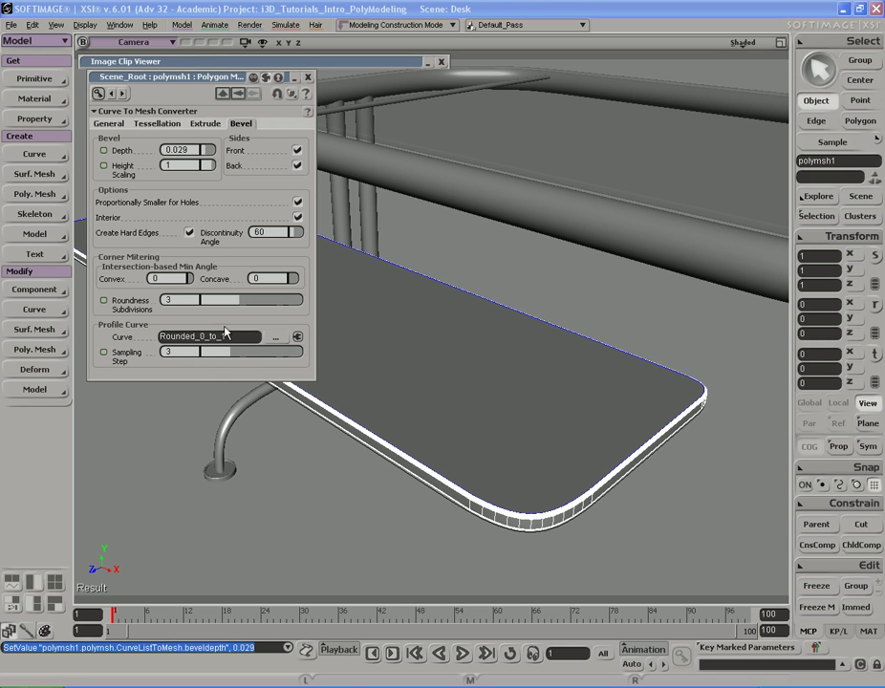
pyautogui.moveTo(222, 358); pyautogui.dragTo(202, 360)
# Examine the bevelled front corner of the tray up close with render region previews
pyautogui.press('s')
pyautogui.moveTo(513, 510); pyautogui.dragTo(443, 460, button='middle')
pyautogui.moveTo(444, 460); pyautogui.dragTo(449, 458)
pyautogui.press('q')
pyautogui.moveTo(679, 374)
pyautogui.mouseDown()
pyautogui.moveTo(569, 447)
pyautogui.moveTo(231, 583)
pyautogui.moveTo(267, 574)
pyautogui.mouseUp()
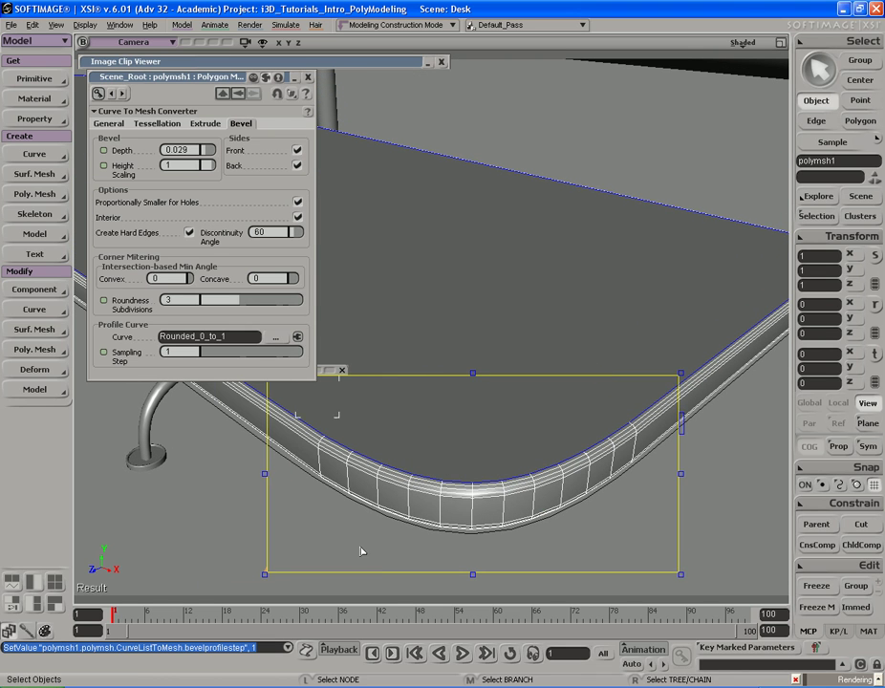
pyautogui.press('q')
pyautogui.middleClick(709, 462)
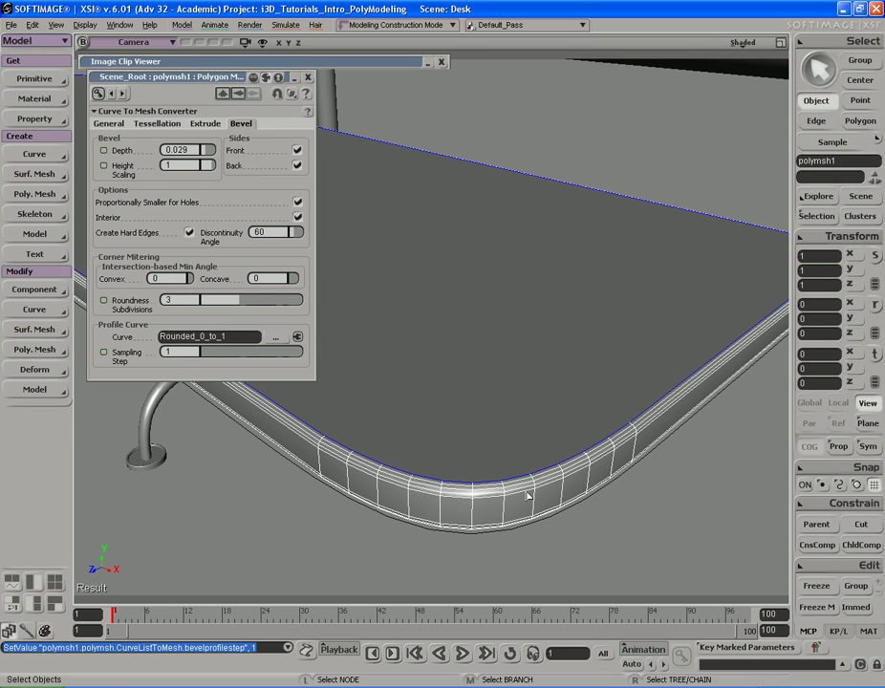
pyautogui.press('q')
pyautogui.moveTo(350, 362); pyautogui.dragTo(625, 522)
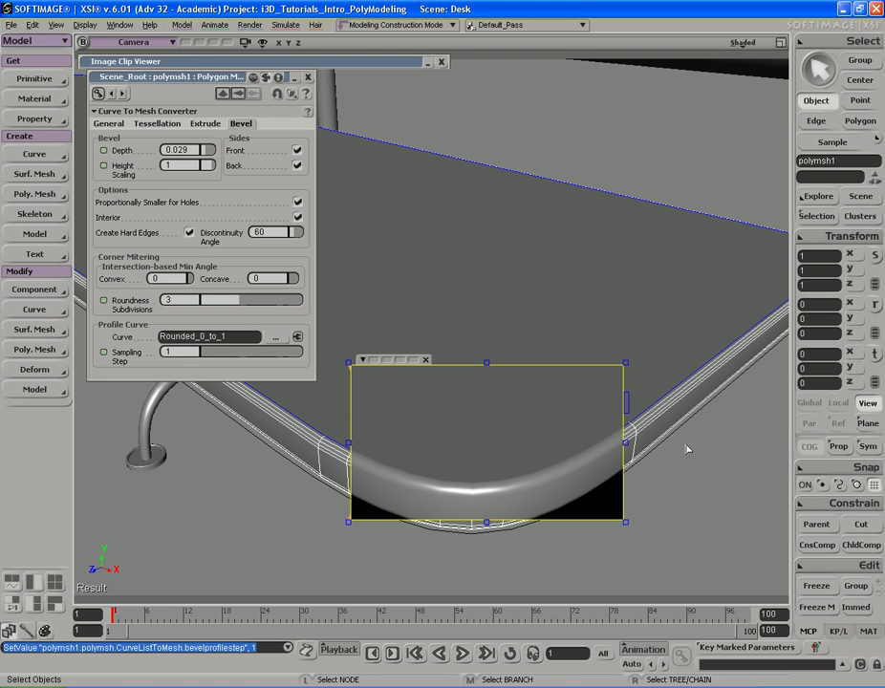
pyautogui.press('q')
pyautogui.middleClick(685, 450)
# Set the tray's bevel depth to 0.02 and close the converter's properties
pyautogui.moveTo(207, 151); pyautogui.dragTo(216, 151)
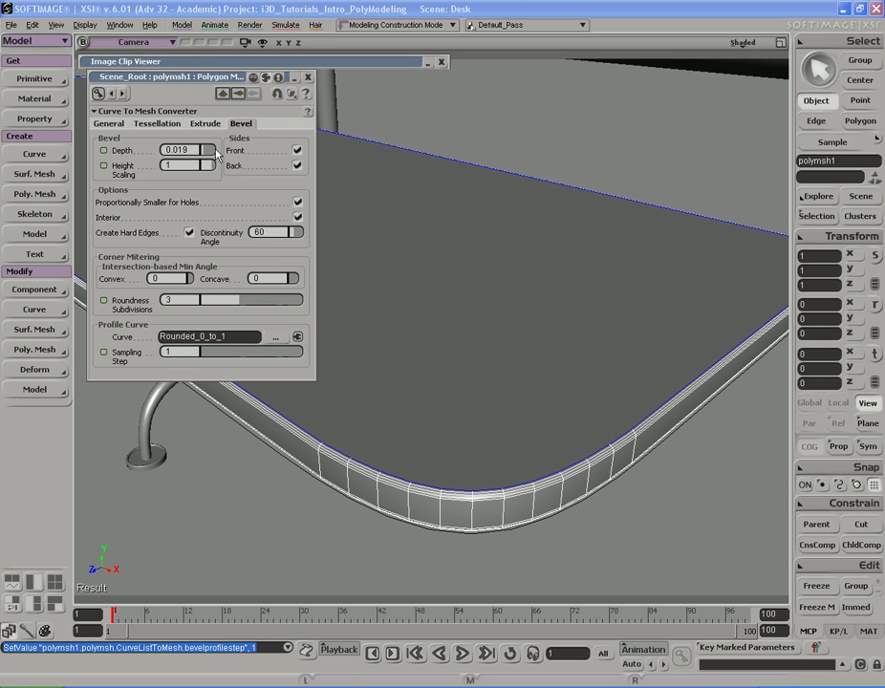
pyautogui.click(191, 150)
pyautogui.write('0.2')
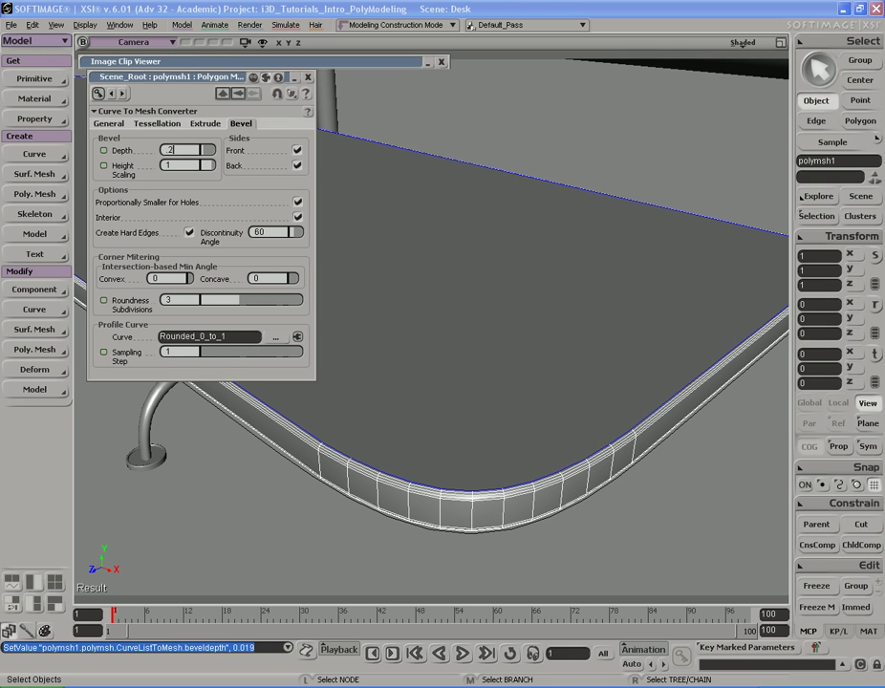
pyautogui.press('Return')
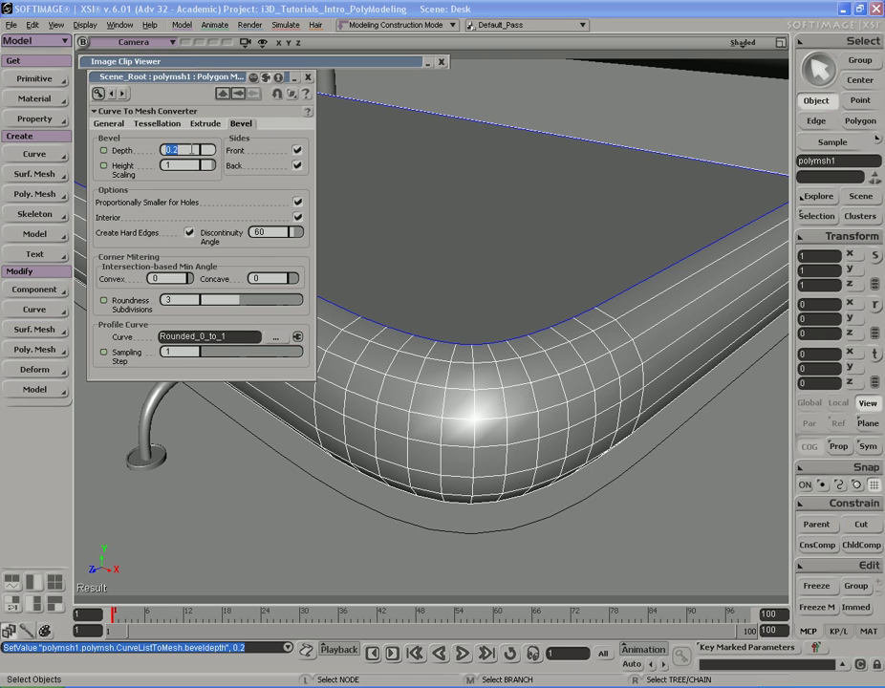
pyautogui.press('Return')
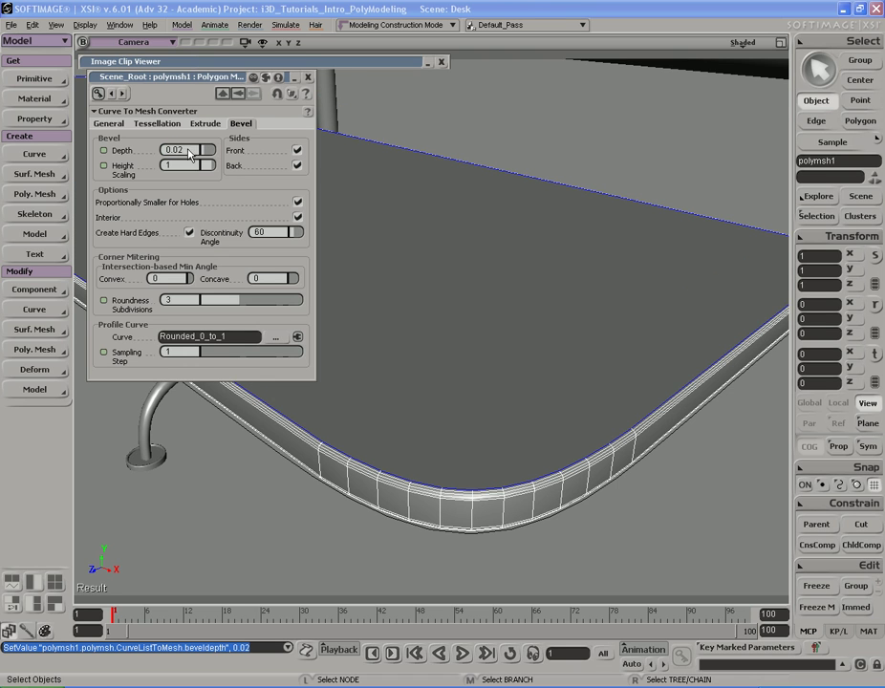
pyautogui.click(308, 77)
# Inspect the bevelled tray beneath the desk with a render region preview and from close range
pyautogui.press('s')
pyautogui.moveTo(453, 272); pyautogui.dragTo(472, 323, button='middle')
pyautogui.press('q')
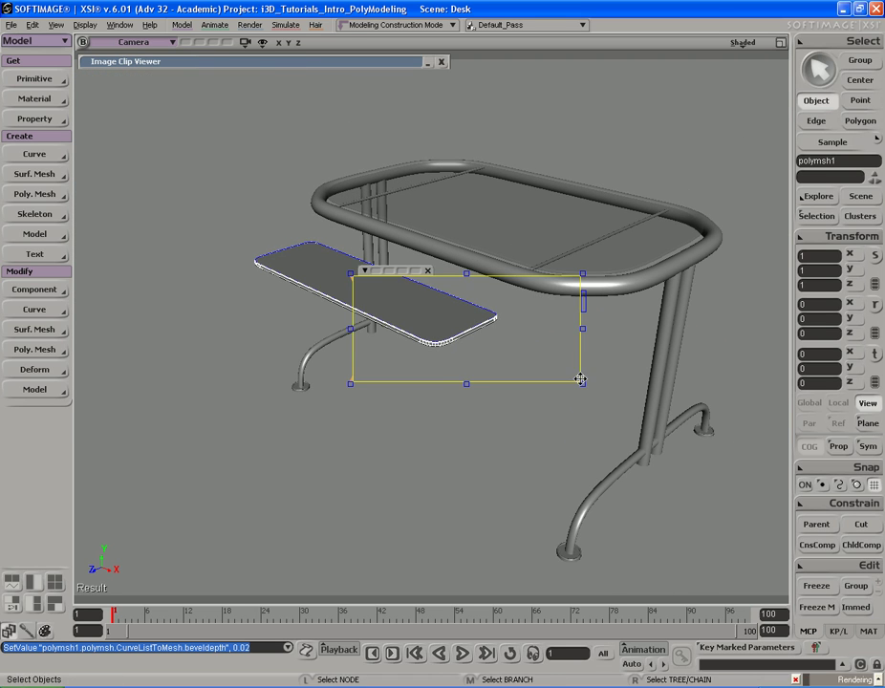
pyautogui.press('q')
pyautogui.press('s')
pyautogui.moveTo(486, 304); pyautogui.dragTo(621, 330, button='right')
pyautogui.moveTo(622, 330); pyautogui.dragTo(527, 271, button='middle')
pyautogui.moveTo(527, 271); pyautogui.dragTo(564, 298)
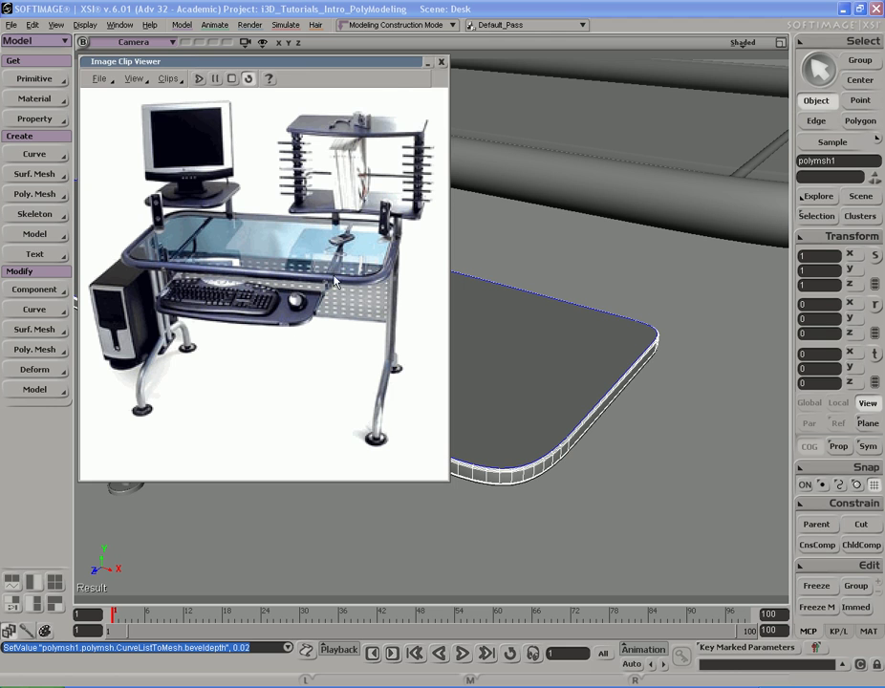
# Compare the tray's shape and width with the reference photo from several viewing angles
pyautogui.doubleClick(385, 63)
pyautogui.press('s')
pyautogui.moveTo(482, 187); pyautogui.dragTo(419, 248, button='right')
pyautogui.moveTo(419, 248); pyautogui.dragTo(514, 244, button='middle')
pyautogui.moveTo(514, 244)
pyautogui.mouseDown(button='right')
pyautogui.moveTo(533, 261)
pyautogui.moveTo(525, 257)
pyautogui.mouseUp(button='right')
pyautogui.moveTo(566, 252); pyautogui.dragTo(522, 259, button='middle')
pyautogui.moveTo(522, 259); pyautogui.dragTo(514, 256)
pyautogui.moveTo(513, 255)
pyautogui.mouseDown(button='right')
pyautogui.moveTo(538, 247)
pyautogui.moveTo(530, 250)
pyautogui.mouseUp(button='right')
pyautogui.moveTo(376, 255); pyautogui.dragTo(467, 249, button='middle')
pyautogui.moveTo(467, 248); pyautogui.dragTo(485, 264)
pyautogui.moveTo(486, 264); pyautogui.dragTo(467, 253, button='right')
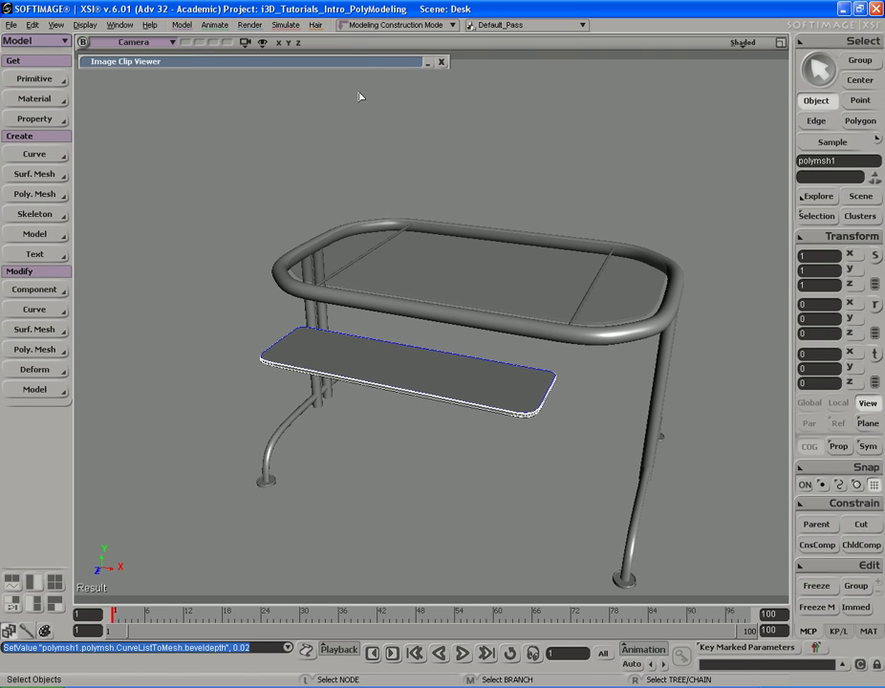
pyautogui.doubleClick(358, 62)
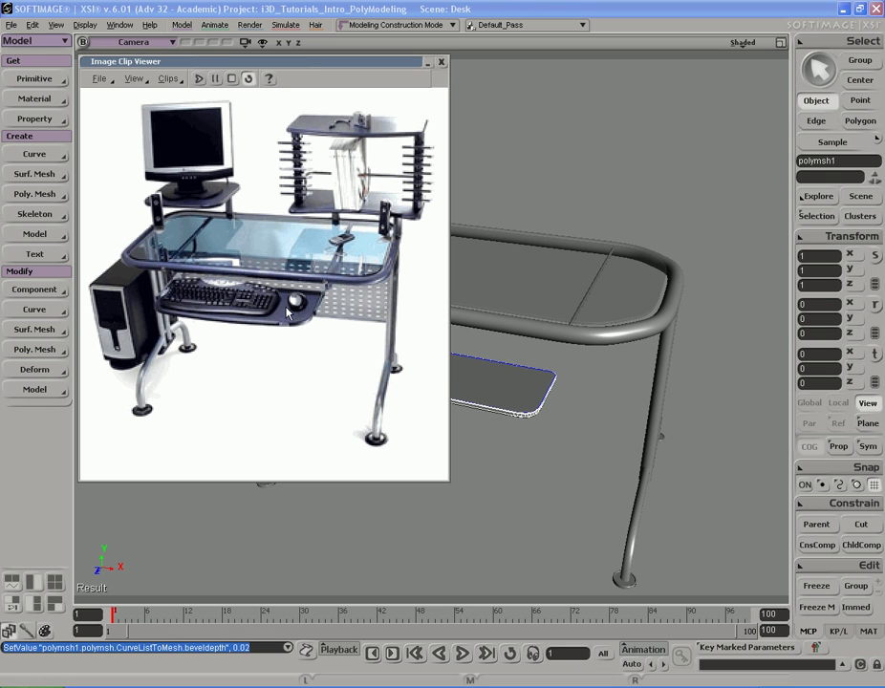
pyautogui.doubleClick(348, 63)
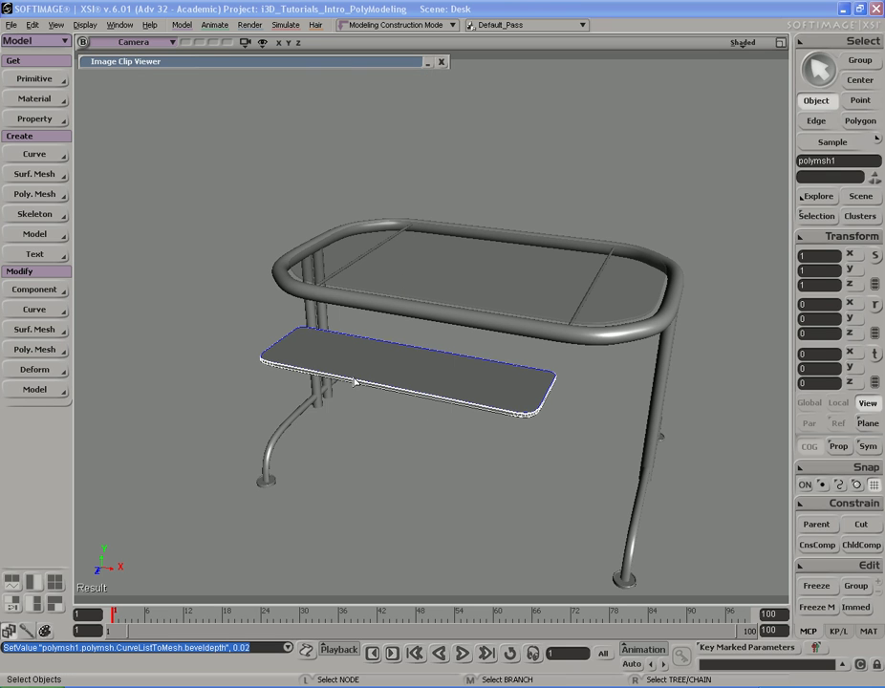
pyautogui.press('s')
pyautogui.moveTo(409, 380); pyautogui.dragTo(498, 374, button='right')
pyautogui.press('space')
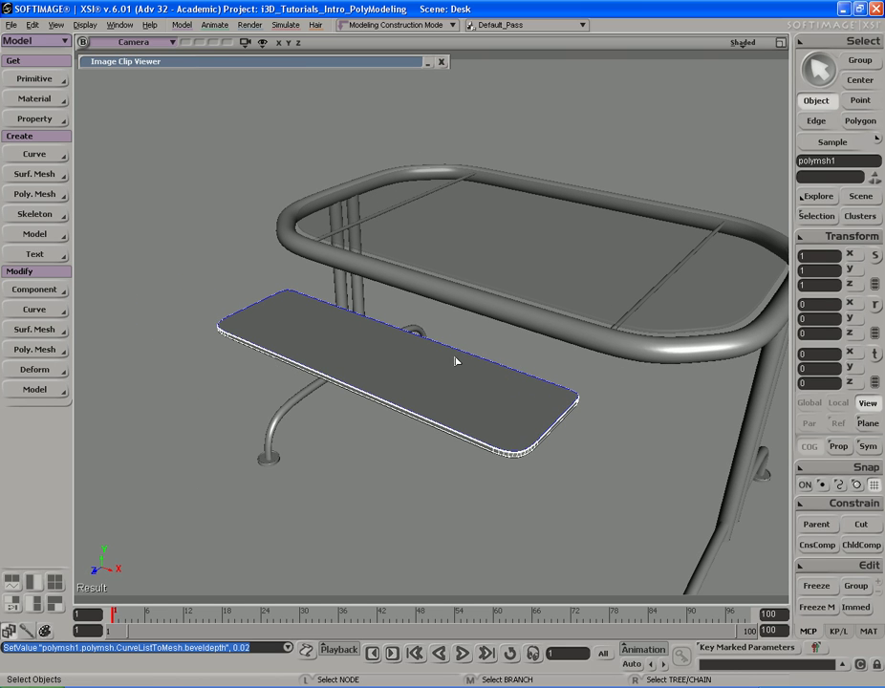
pyautogui.doubleClick(348, 63)
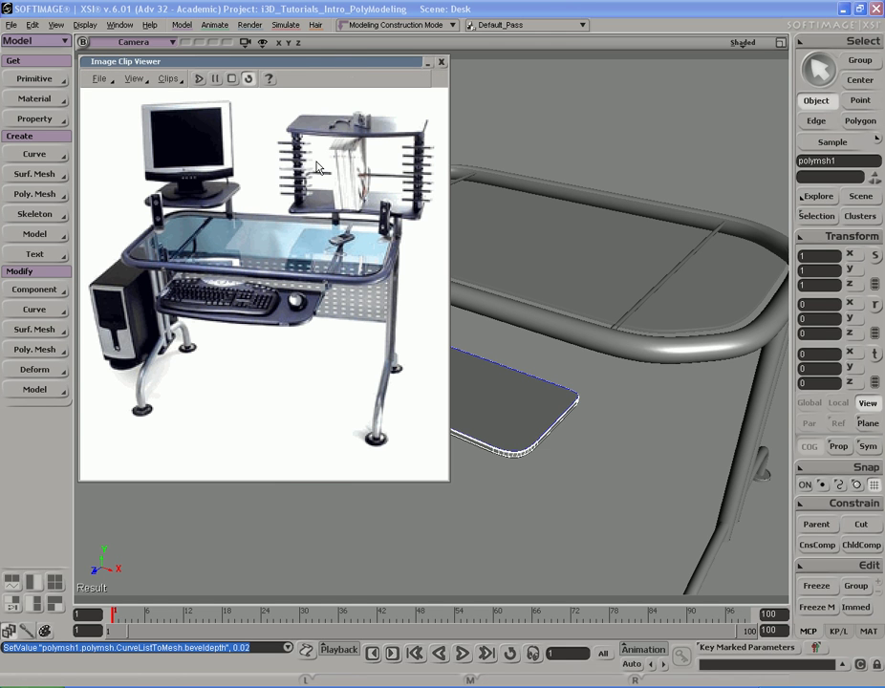
pyautogui.doubleClick(338, 65)
# Freeze the modeling history of the keyboard tray mesh
pyautogui.press('s')
pyautogui.moveTo(527, 340); pyautogui.dragTo(527, 344, button='middle')
pyautogui.moveTo(527, 345); pyautogui.dragTo(561, 336, button='right')
pyautogui.moveTo(561, 336); pyautogui.dragTo(544, 344)
pyautogui.press('x')
pyautogui.press('s')
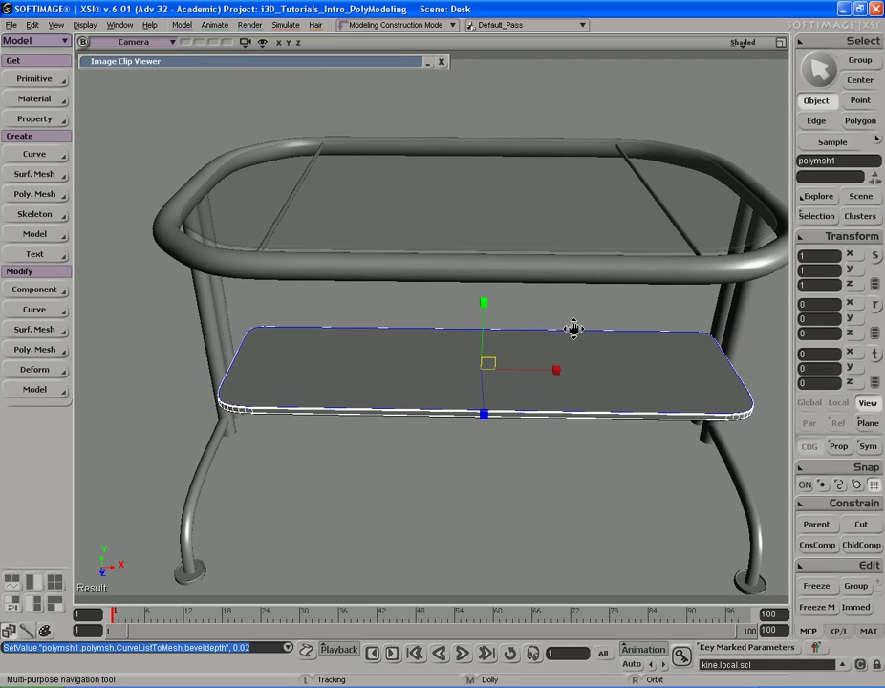
pyautogui.moveTo(579, 329); pyautogui.dragTo(560, 331, button='right')
pyautogui.press('space')
pyautogui.click(582, 402)
pyautogui.click(817, 607)
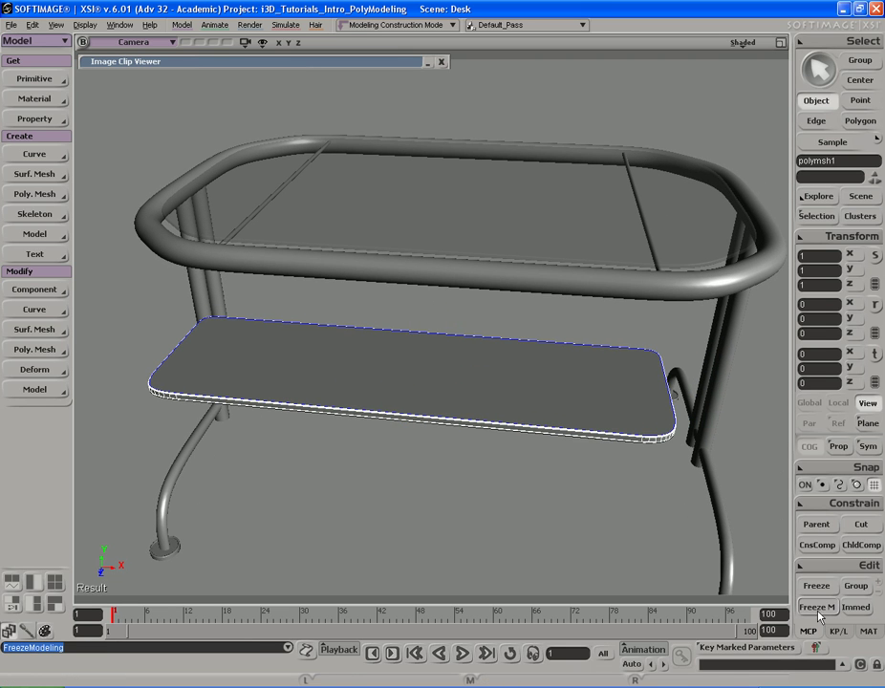
# Narrow the keyboard tray mesh by scaling it to about 0.74 along X
pyautogui.press('x')
pyautogui.press('s')
pyautogui.moveTo(569, 396); pyautogui.dragTo(585, 398, button='right')
pyautogui.moveTo(645, 381); pyautogui.dragTo(619, 385, button='middle')
pyautogui.press('s')
pyautogui.moveTo(628, 382); pyautogui.dragTo(610, 379, button='right')
pyautogui.press('x')
pyautogui.moveTo(625, 383); pyautogui.dragTo(632, 382)
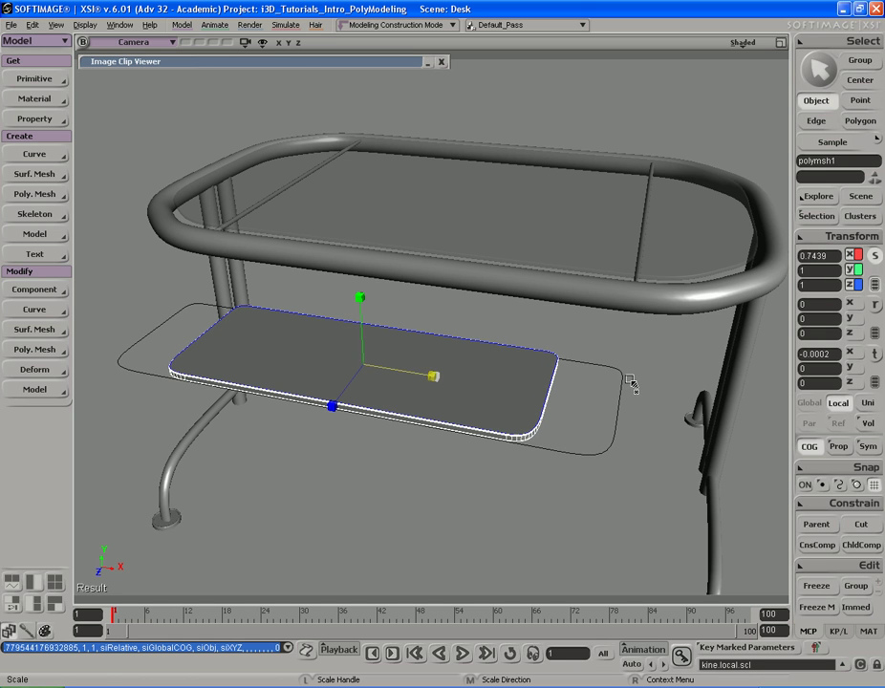
# Check the narrowed tray's proportions under the desk against the reference photo
pyautogui.press('s')
pyautogui.moveTo(600, 352); pyautogui.dragTo(587, 356, button='right')
pyautogui.moveTo(587, 355); pyautogui.dragTo(579, 318, button='middle')
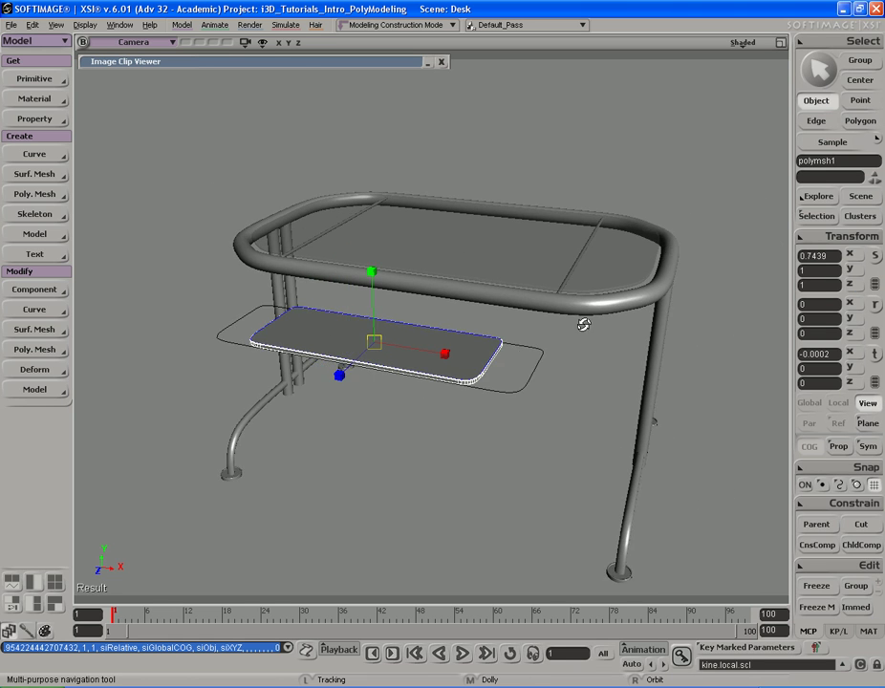
pyautogui.moveTo(579, 318); pyautogui.dragTo(560, 296, button='right')
pyautogui.press('x')
pyautogui.doubleClick(364, 62)
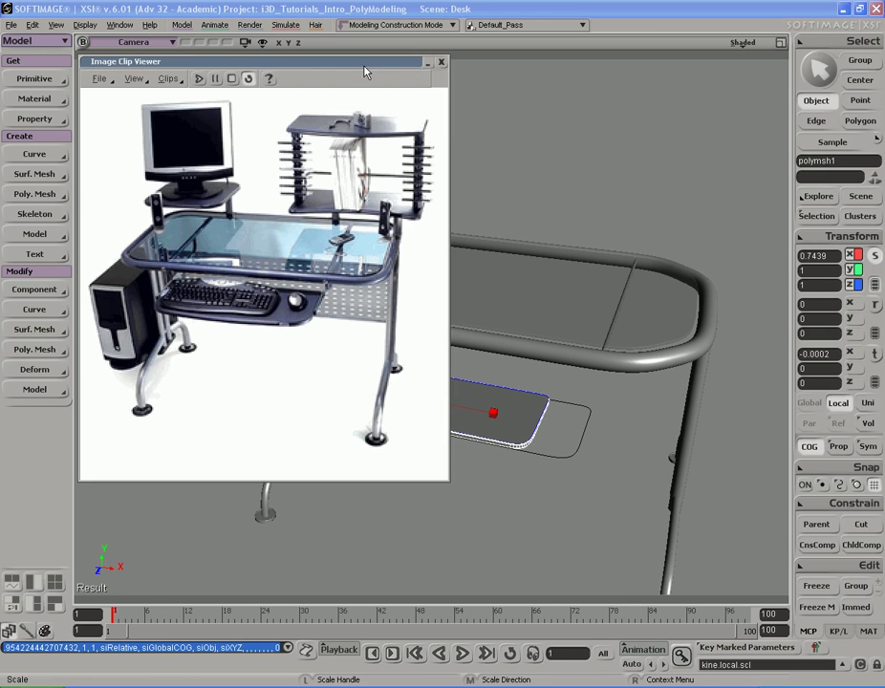
# Put the reference photo away and examine the narrowed keyboard tray under the desk from several angles
pyautogui.doubleClick(364, 66)
pyautogui.press('s')
pyautogui.moveTo(634, 309); pyautogui.dragTo(575, 311, button='middle')
pyautogui.moveTo(575, 310); pyautogui.dragTo(553, 295)
pyautogui.press('space')
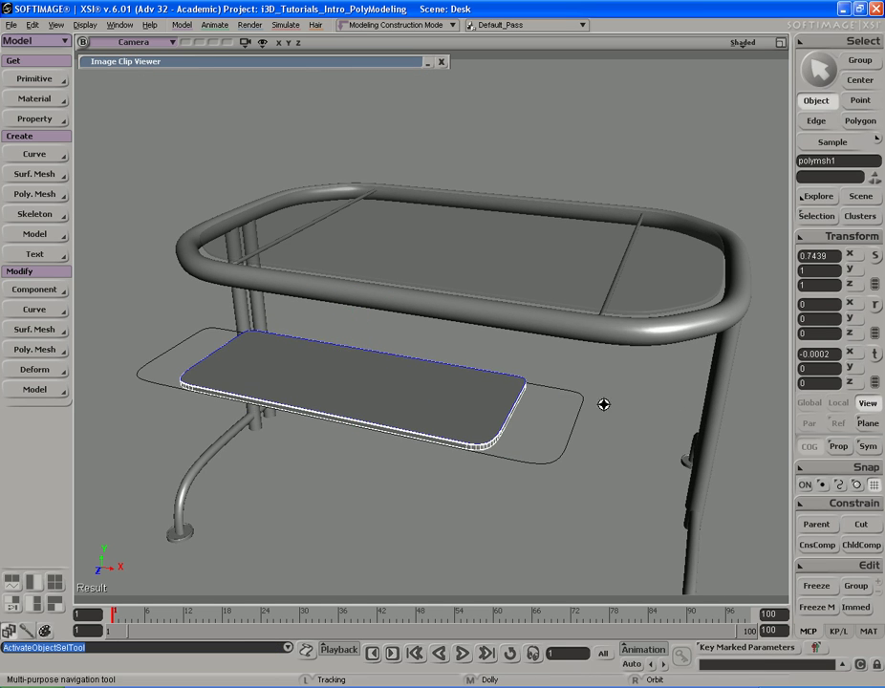
pyautogui.press('s')
pyautogui.moveTo(608, 418); pyautogui.dragTo(638, 251, button='right')
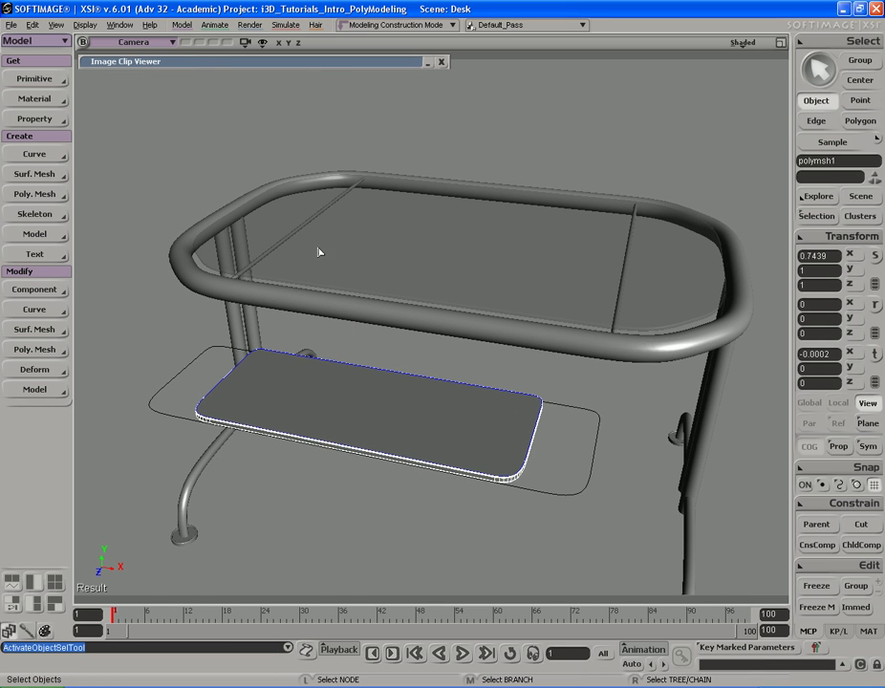
pyautogui.press('s')
pyautogui.moveTo(545, 308); pyautogui.dragTo(584, 404, button='right')
# In the top view, move all points of the desktop's right crossbar inward to about X 3.74, in line with the tray's edge
pyautogui.press('space')
pyautogui.click(580, 256)
pyautogui.press('s')
pyautogui.moveTo(586, 371); pyautogui.dragTo(571, 385)
pyautogui.press('space')
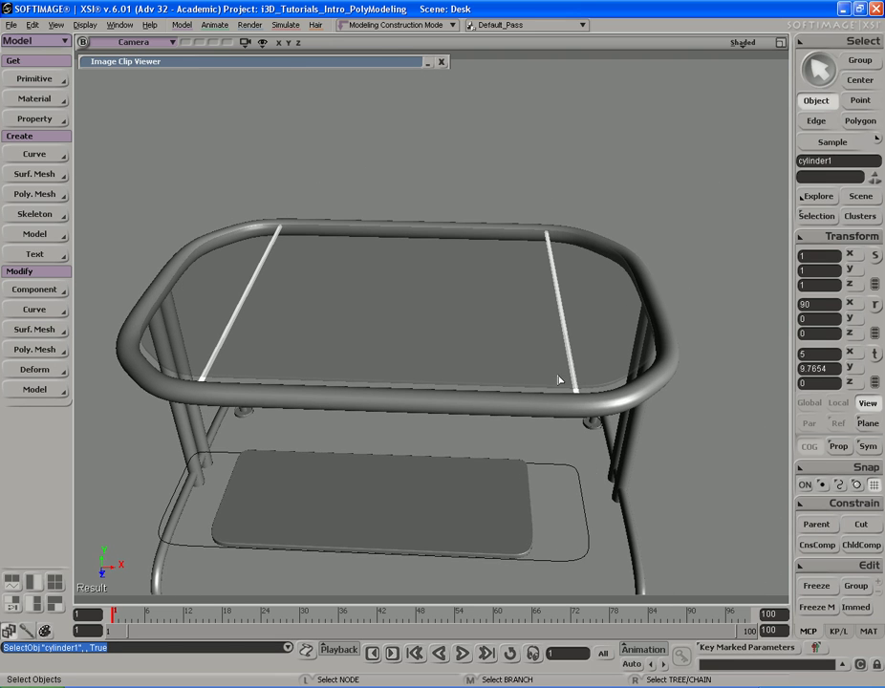
pyautogui.press('F12')
pyautogui.press('F12')
pyautogui.press('s')
pyautogui.moveTo(506, 248); pyautogui.dragTo(506, 326)
pyautogui.moveTo(506, 326); pyautogui.dragTo(483, 312, button='middle')
pyautogui.moveTo(482, 312)
pyautogui.mouseDown()
pyautogui.moveTo(489, 291)
pyautogui.moveTo(478, 306)
pyautogui.mouseUp()
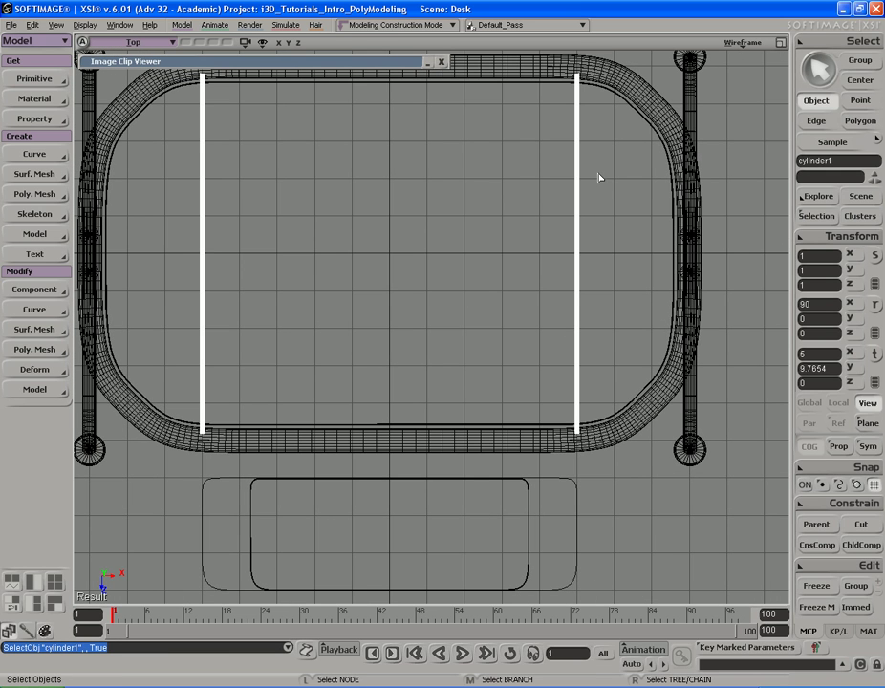
pyautogui.press('t')
pyautogui.moveTo(532, 58); pyautogui.dragTo(624, 447)
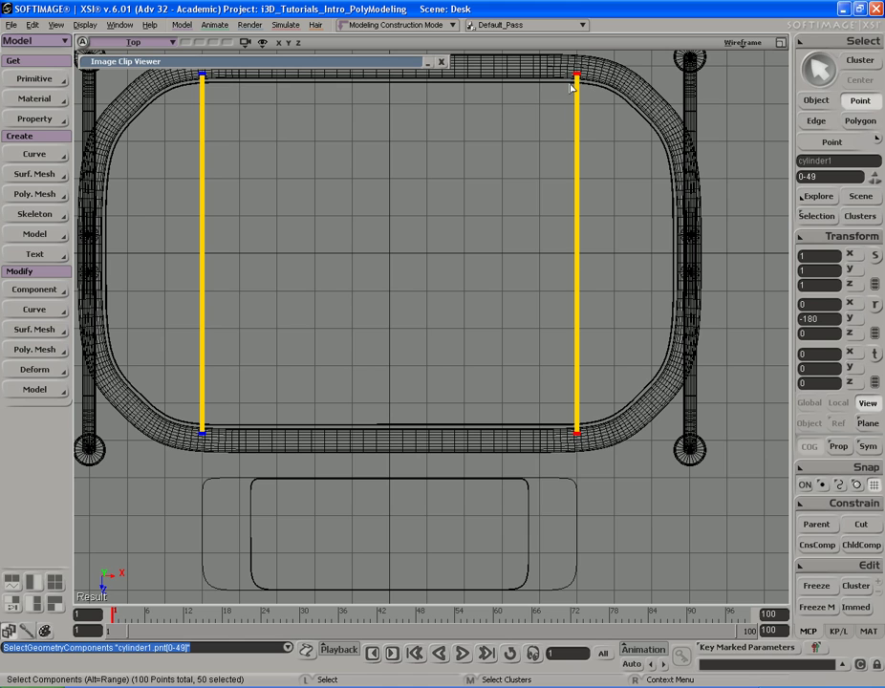
pyautogui.press('v')
pyautogui.moveTo(715, 197); pyautogui.dragTo(677, 197)
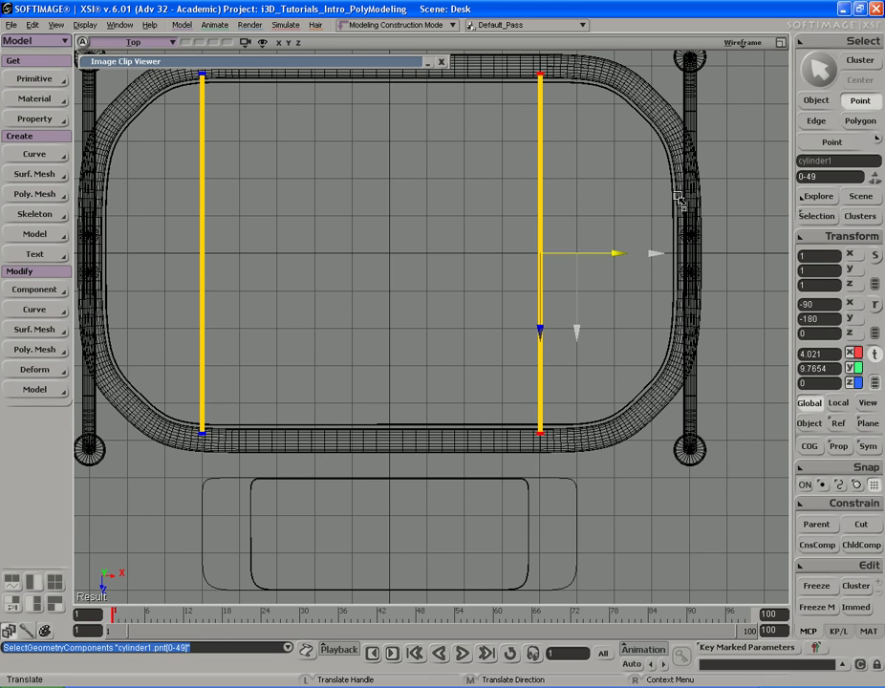
pyautogui.moveTo(678, 198); pyautogui.dragTo(694, 208)
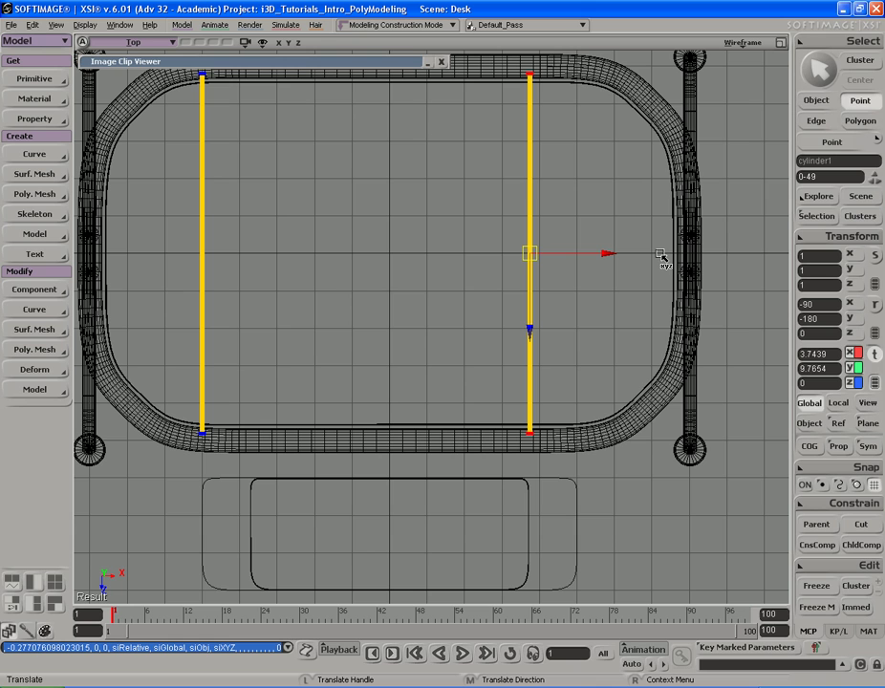
# Delete the polygons of the left crossbar
pyautogui.press('space')
pyautogui.press('s')
pyautogui.moveTo(395, 259); pyautogui.dragTo(394, 237, button='middle')
pyautogui.moveTo(394, 237); pyautogui.dragTo(411, 250)
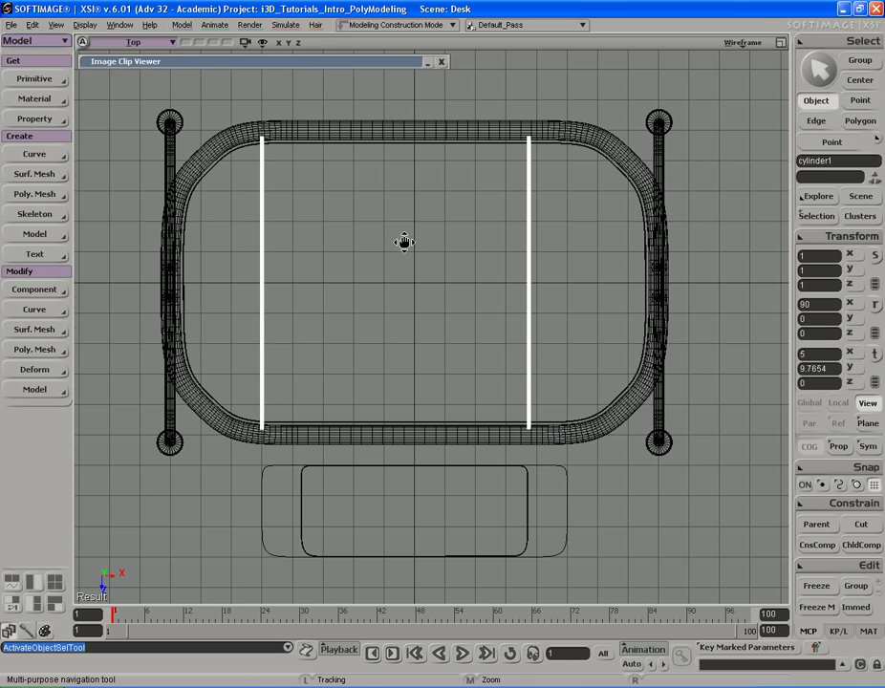
pyautogui.press('y')
pyautogui.moveTo(268, 225); pyautogui.dragTo(229, 172)
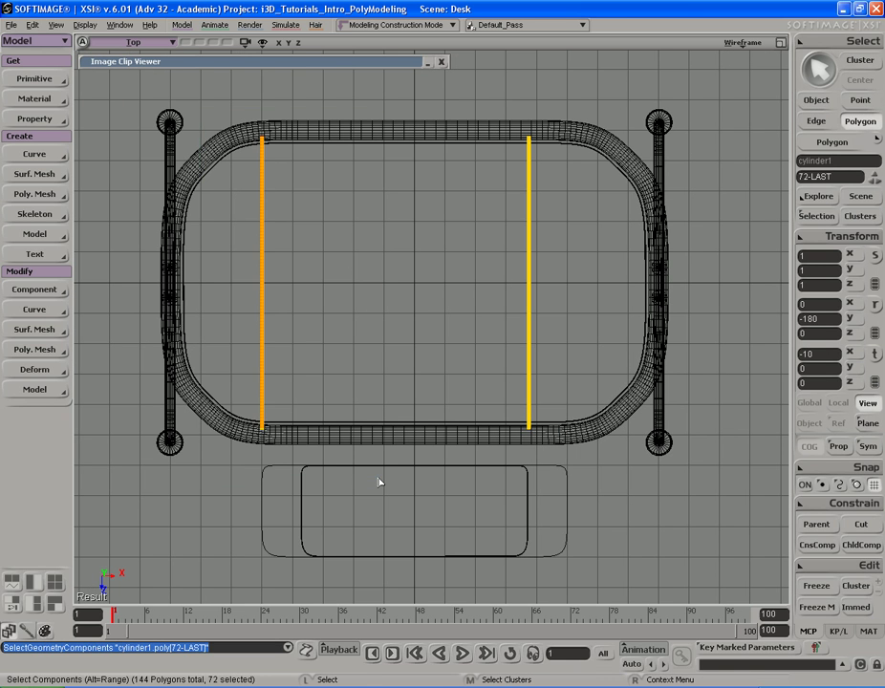
pyautogui.click(378, 483)
pyautogui.press('space')
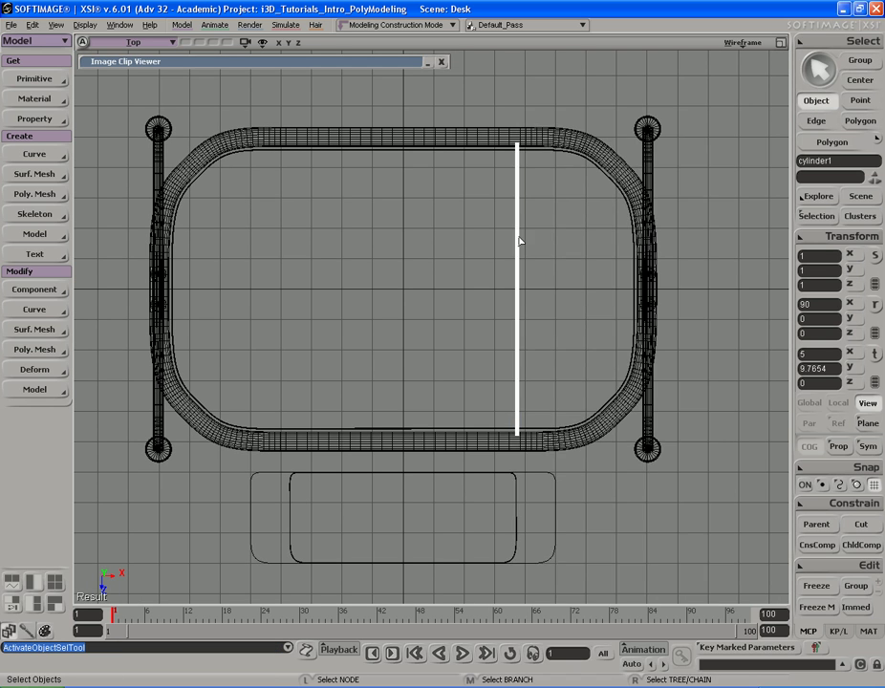
# Mirror the remaining crossbar across the X axis with Symmetrize Polygons
pyautogui.rightClick(516, 233)
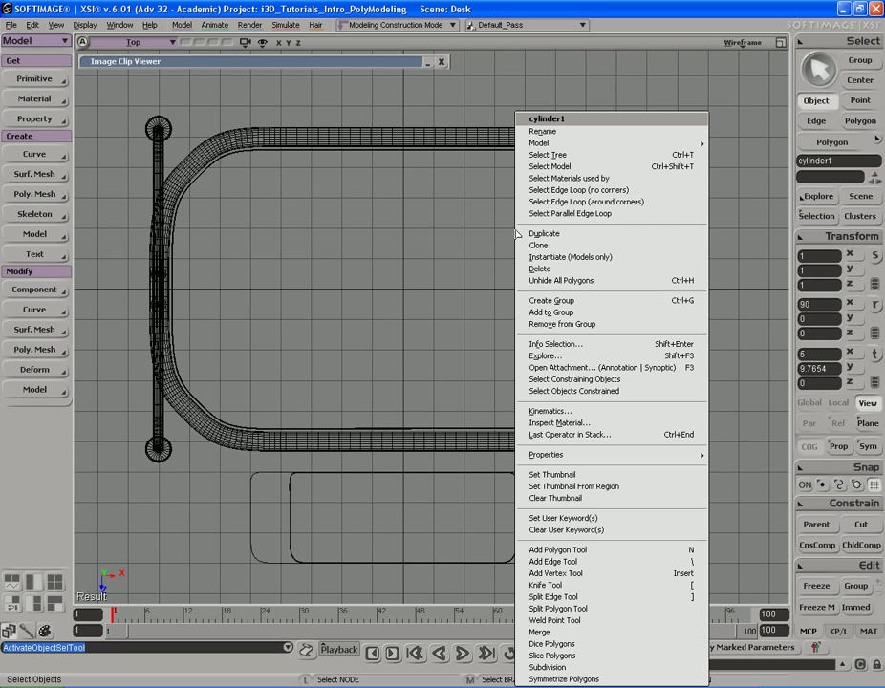
pyautogui.click(591, 679)
pyautogui.press('s')
pyautogui.moveTo(395, 319); pyautogui.dragTo(401, 320)
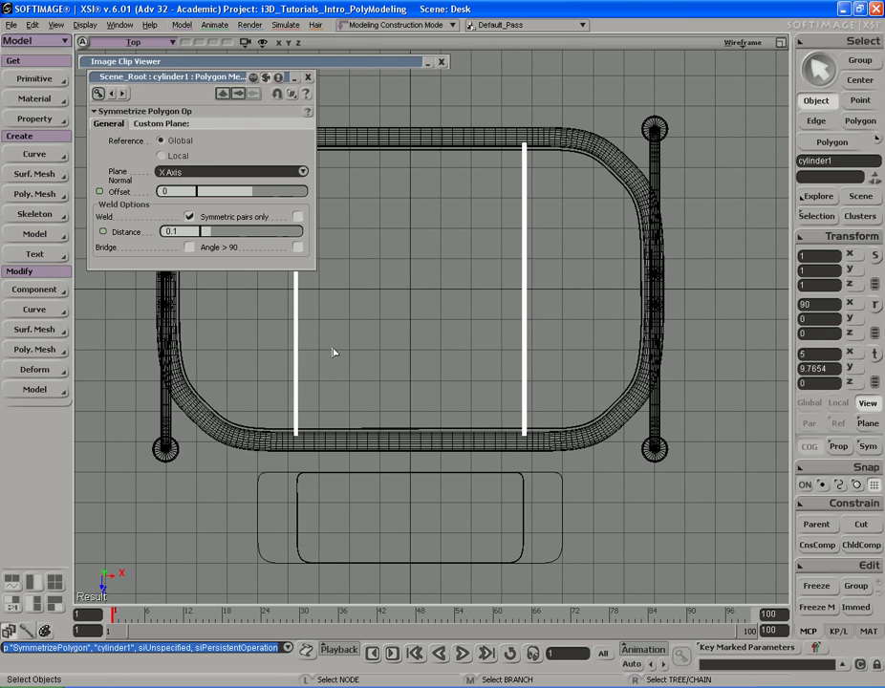
pyautogui.click(308, 76)
# Delete the wider outline curve that surrounds the keyboard tray mesh
pyautogui.press('s')
pyautogui.moveTo(595, 319); pyautogui.dragTo(577, 296)
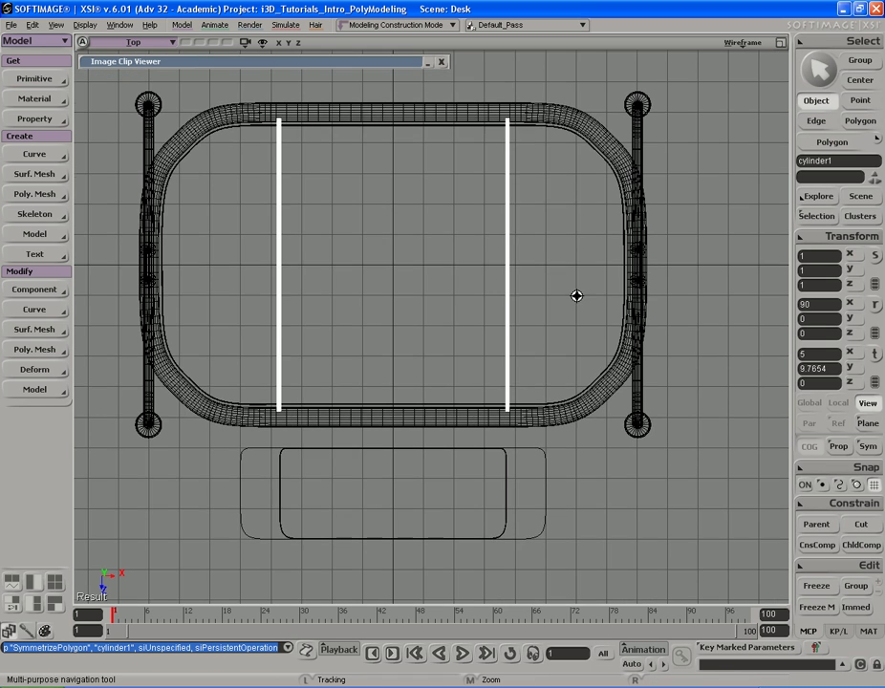
pyautogui.moveTo(578, 296); pyautogui.dragTo(477, 325, button='middle')
pyautogui.moveTo(477, 325); pyautogui.dragTo(484, 204)
pyautogui.moveTo(553, 253); pyautogui.dragTo(473, 274, button='middle')
pyautogui.moveTo(474, 274); pyautogui.dragTo(487, 243)
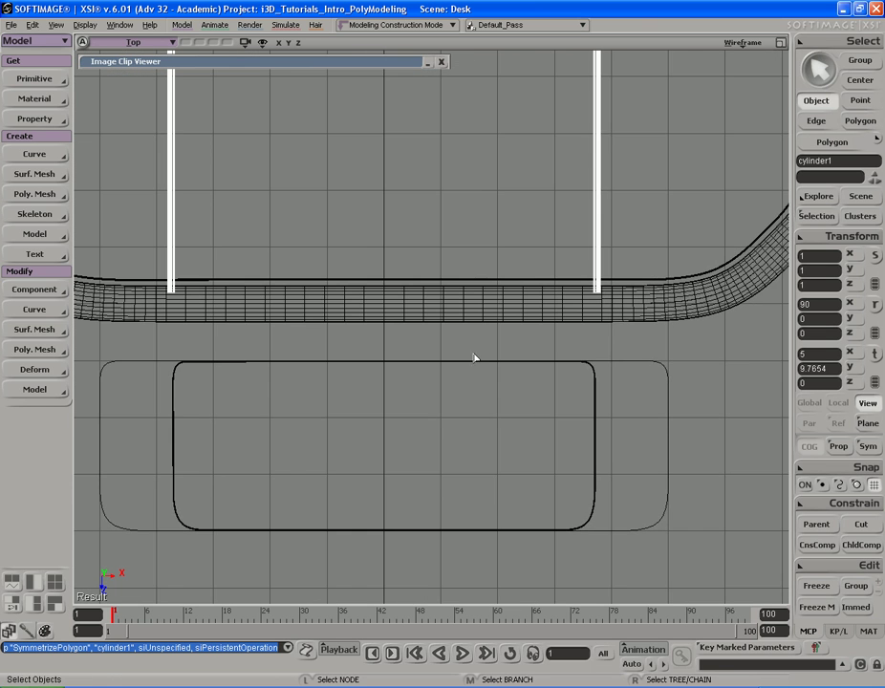
pyautogui.press('s')
pyautogui.moveTo(523, 282); pyautogui.dragTo(526, 300)
pyautogui.press('space')
pyautogui.click(674, 421)
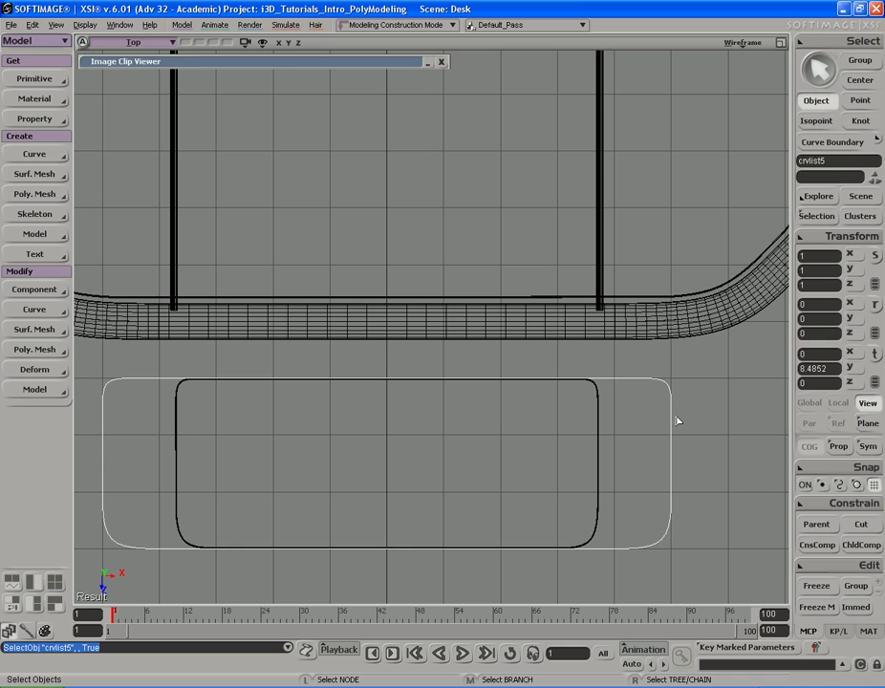
pyautogui.press('Delete')
# Compare the desk in the camera view with the reference photo and save the scene
pyautogui.press('s')
pyautogui.moveTo(498, 397); pyautogui.dragTo(548, 345, button='middle')
pyautogui.moveTo(547, 344); pyautogui.dragTo(545, 383)
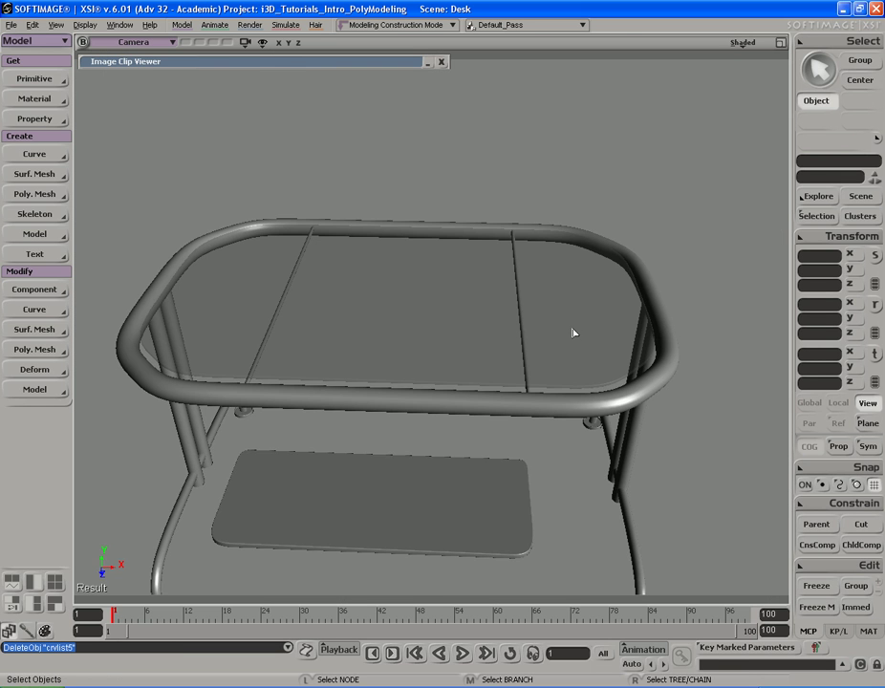
pyautogui.moveTo(574, 333); pyautogui.dragTo(496, 287, button='right')
pyautogui.click(351, 64)
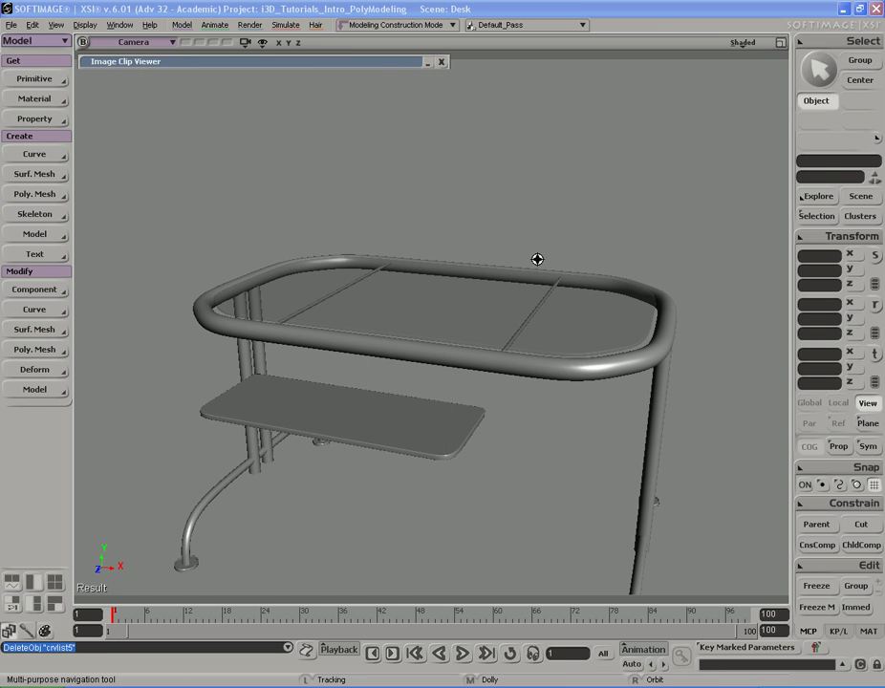
pyautogui.moveTo(537, 259); pyautogui.dragTo(456, 252, button='right')
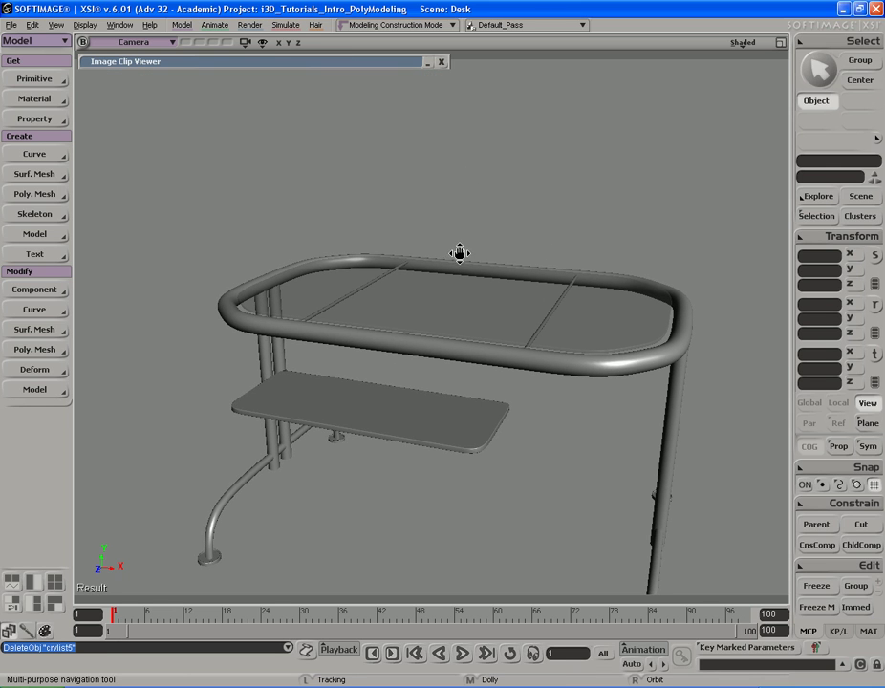
pyautogui.click(392, 62)
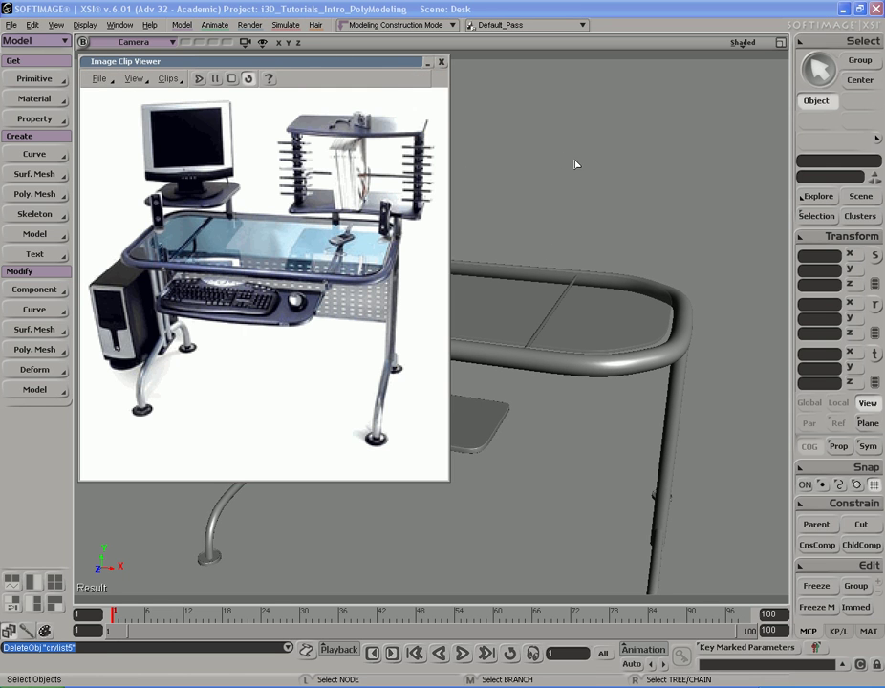
pyautogui.hotkey('ctrl', 's')
# Isolate the crossbars, keyboard tray and upright leg posts in the camera view
pyautogui.press('s')
pyautogui.moveTo(589, 207); pyautogui.dragTo(591, 259, button='right')
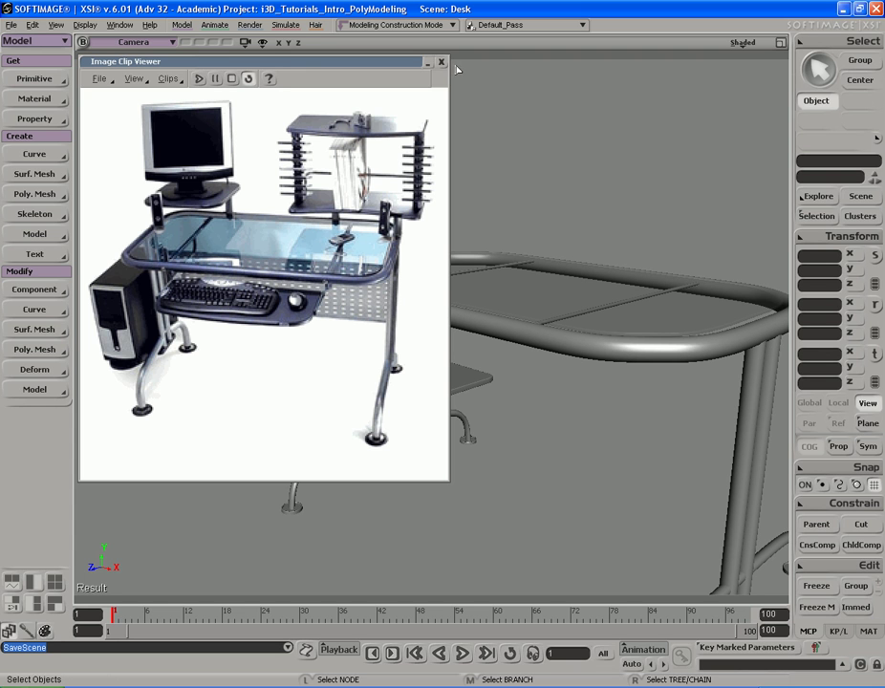
pyautogui.click(426, 62)
pyautogui.press('s')
pyautogui.moveTo(617, 288); pyautogui.dragTo(600, 253, button='right')
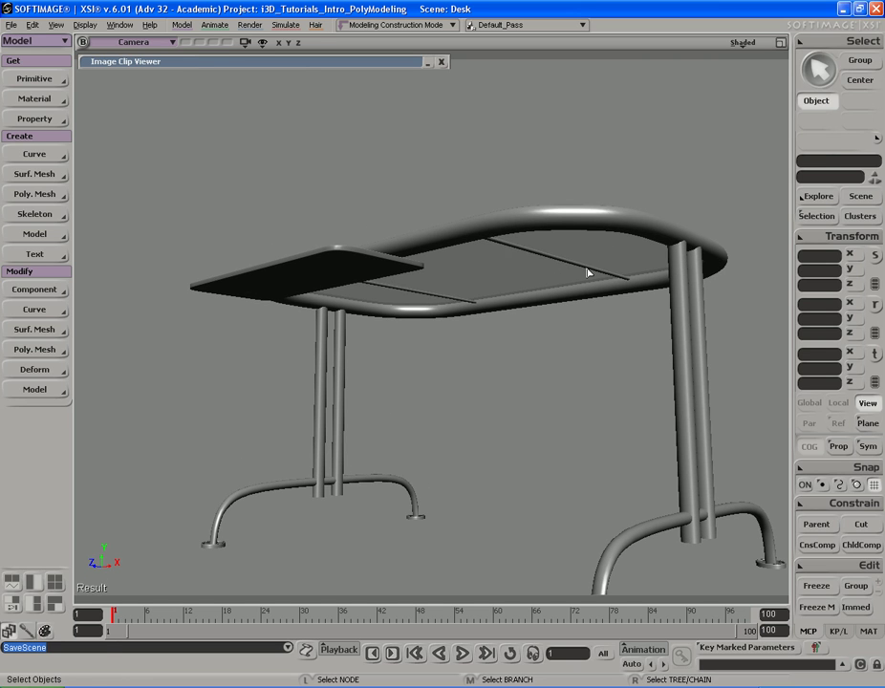
pyautogui.click(587, 273)
pyautogui.press('s')
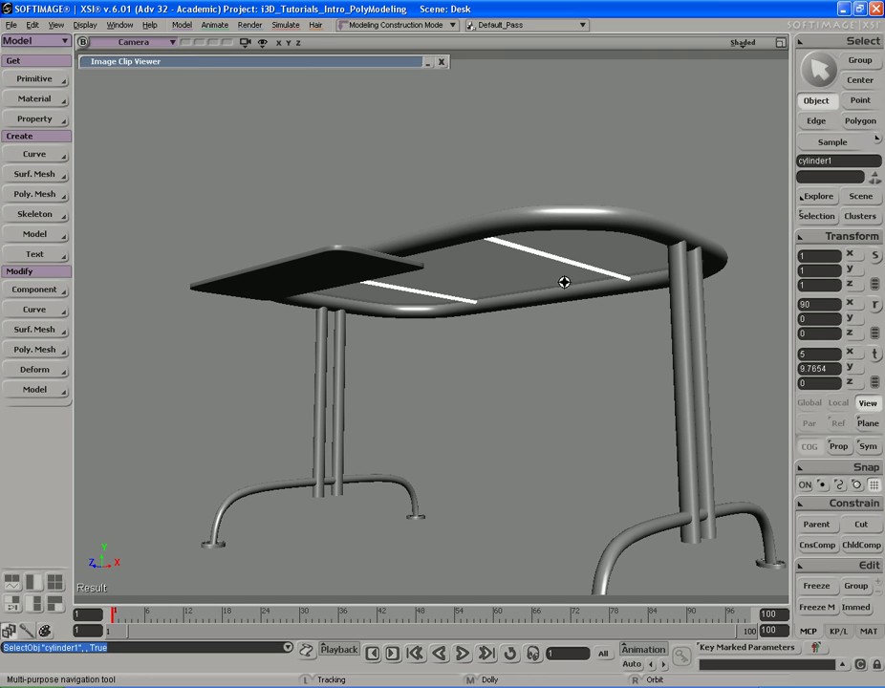
pyautogui.moveTo(573, 266); pyautogui.dragTo(537, 288, button='right')
pyautogui.keyDown('shift'); pyautogui.click(296, 261); pyautogui.keyUp('shift')
pyautogui.press('s')
pyautogui.moveTo(526, 154); pyautogui.dragTo(523, 237, button='right')
pyautogui.press('s')
pyautogui.moveTo(618, 391); pyautogui.dragTo(500, 469, button='right')
pyautogui.keyDown('shift'); pyautogui.click(586, 377); pyautogui.keyUp('shift')
pyautogui.press('s')
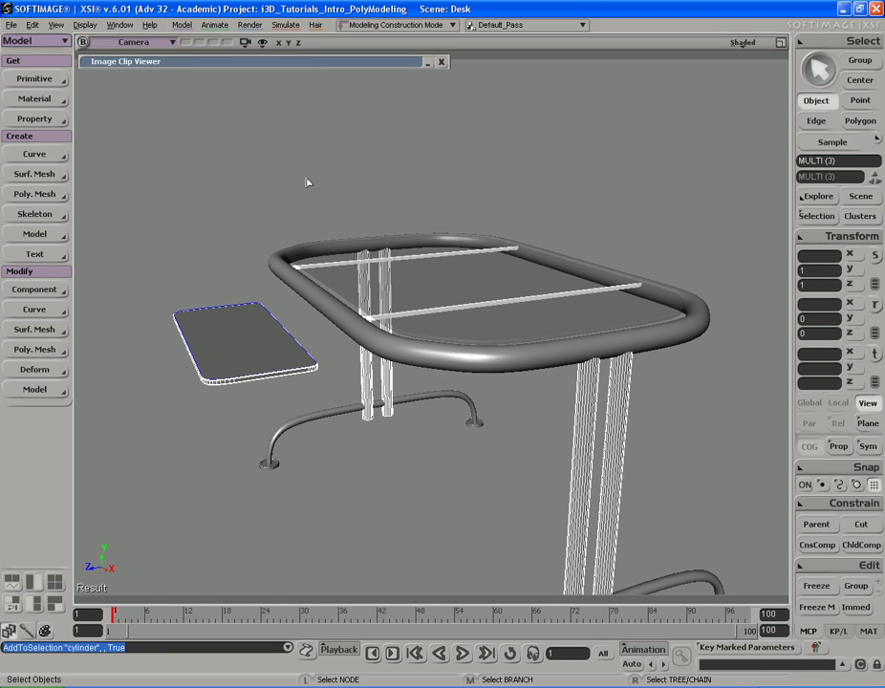
pyautogui.click(246, 42)
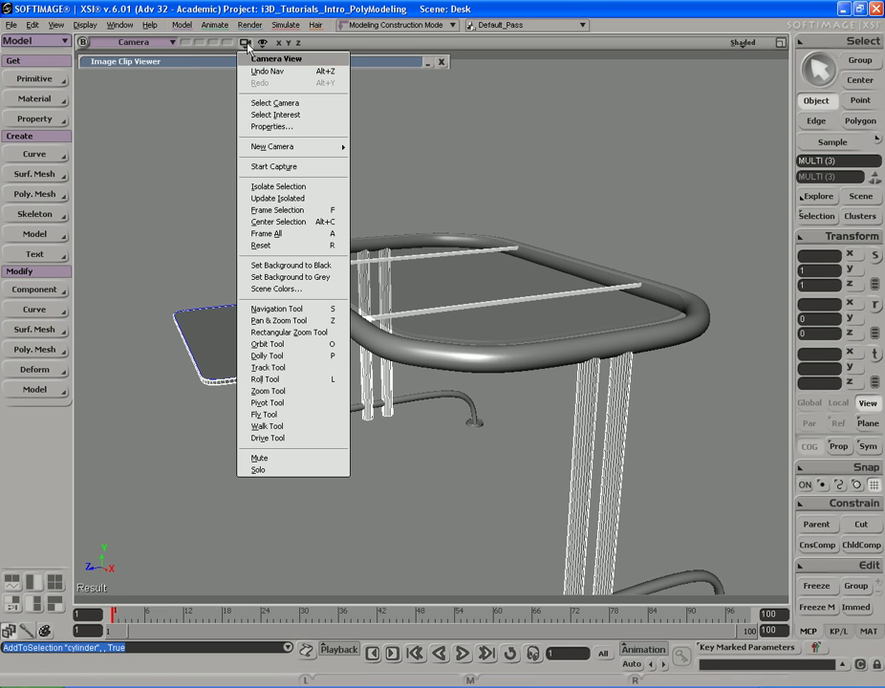
pyautogui.click(295, 190)
# Clear the selection and examine the isolated parts from the side along the X axis in the camera view
pyautogui.press('s')
pyautogui.moveTo(483, 363); pyautogui.dragTo(467, 347, button='right')
pyautogui.click(608, 317)
pyautogui.press('s')
pyautogui.moveTo(608, 316); pyautogui.dragTo(587, 346)
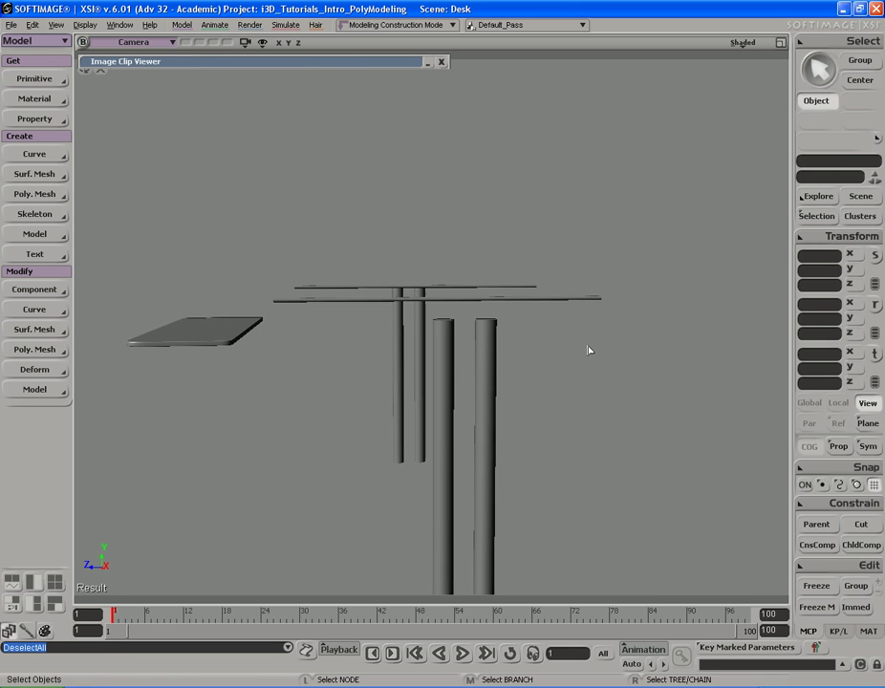
pyautogui.press('F12')
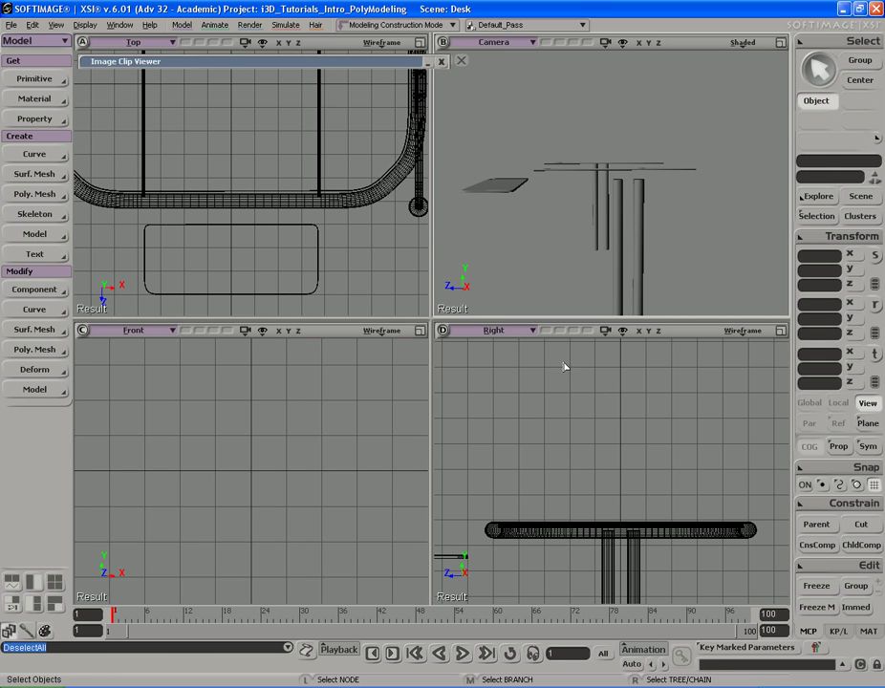
pyautogui.press('F12')
pyautogui.press('s')
pyautogui.moveTo(587, 306); pyautogui.dragTo(588, 312)
pyautogui.press('space')
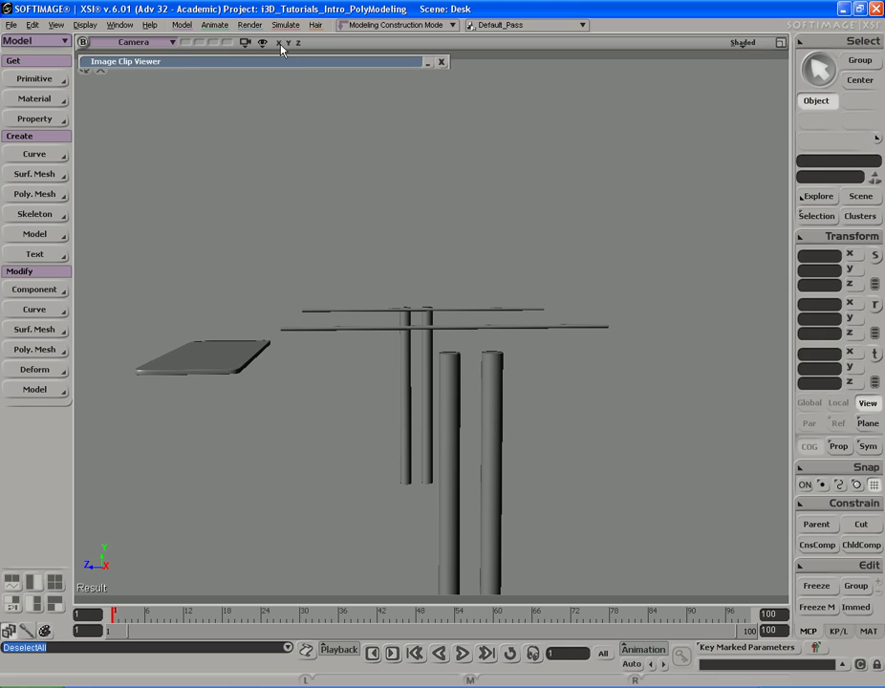
pyautogui.click(279, 43)
pyautogui.press('s')
pyautogui.moveTo(555, 281); pyautogui.dragTo(537, 256, button='middle')
pyautogui.scroll(2, 536, 256)
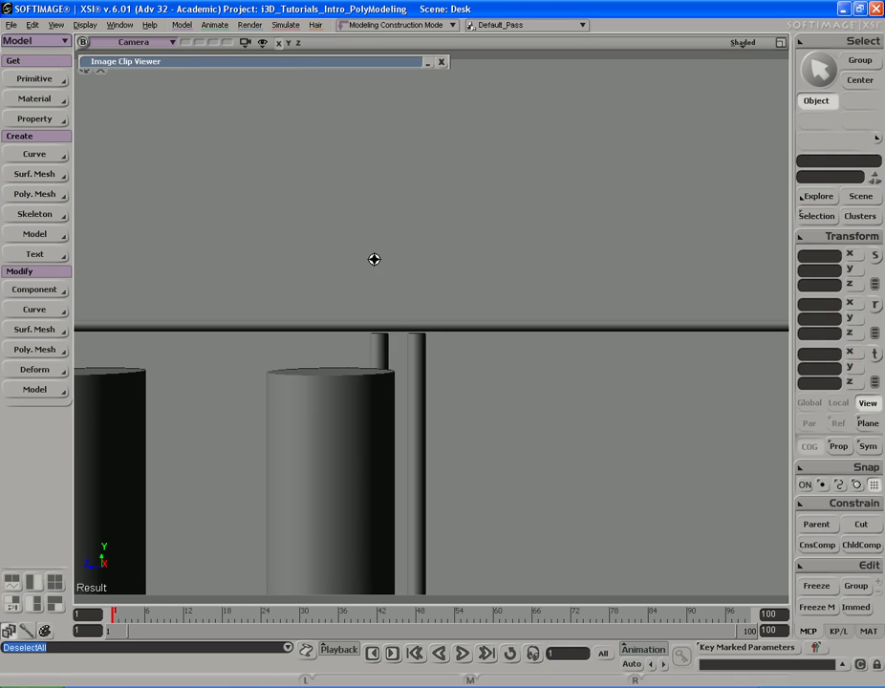
pyautogui.scroll(-5, 571, 250)
pyautogui.moveTo(562, 255)
pyautogui.mouseDown(button='right')
pyautogui.moveTo(572, 255)
pyautogui.moveTo(563, 272)
pyautogui.moveTo(571, 261)
pyautogui.mouseUp(button='right')
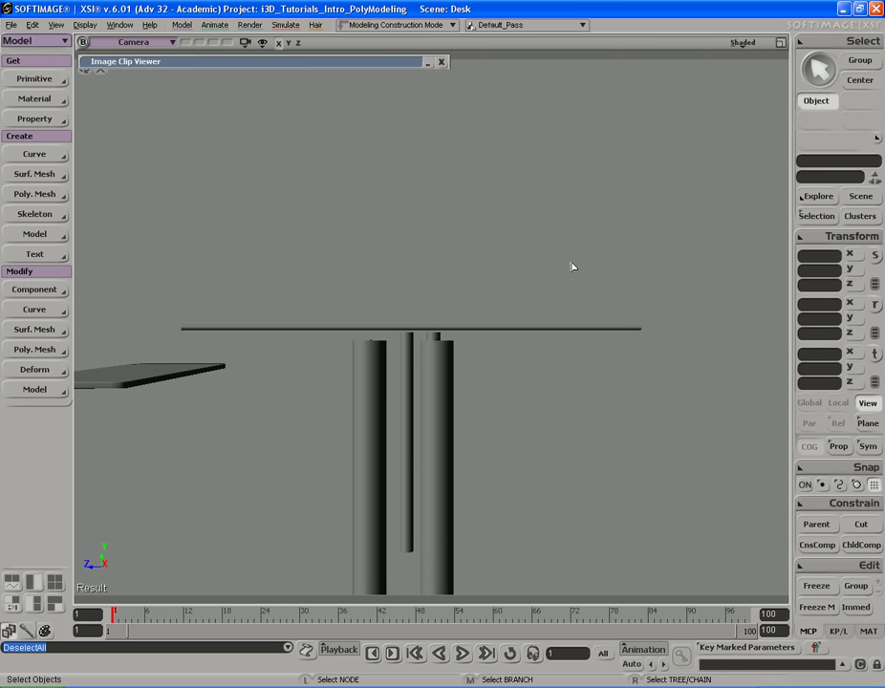
# Isolate the crossbars, keyboard tray and leg posts in the Right view
pyautogui.press('F12')
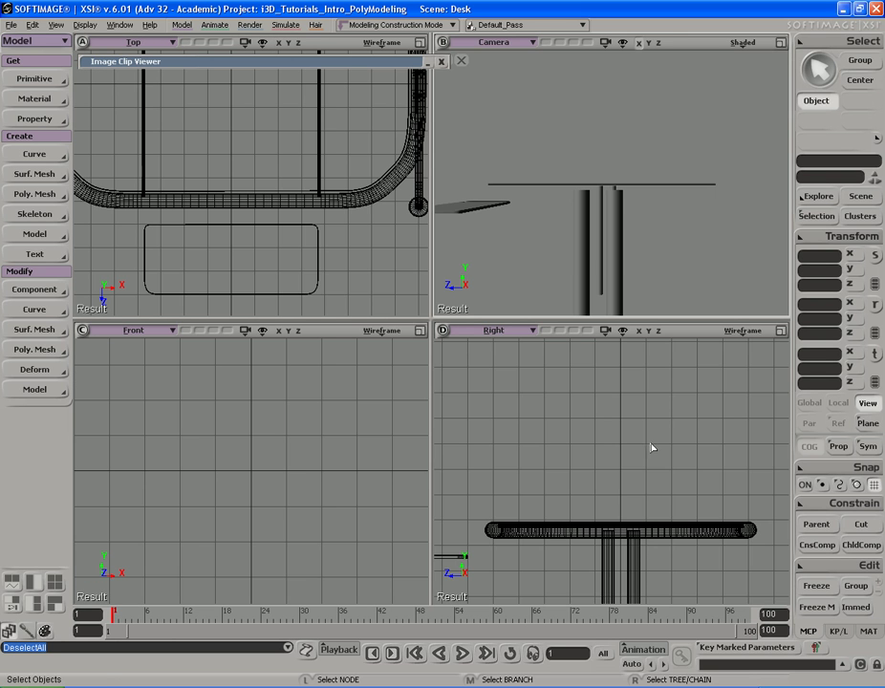
pyautogui.press('a')
pyautogui.press('s')
pyautogui.moveTo(639, 402); pyautogui.dragTo(626, 425)
pyautogui.press('s')
pyautogui.moveTo(604, 222); pyautogui.dragTo(627, 208, button='right')
pyautogui.click(626, 177)
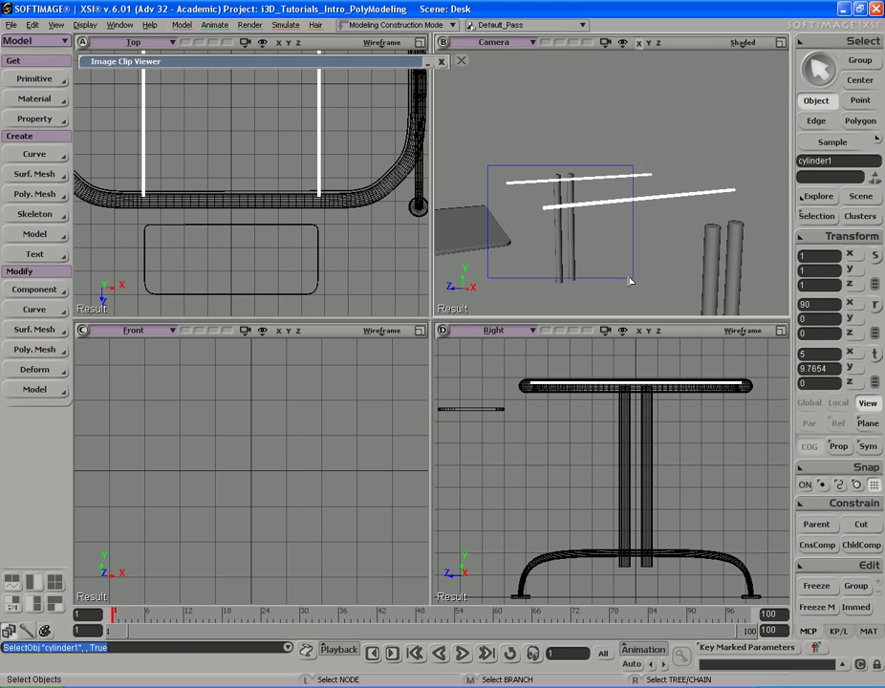
pyautogui.moveTo(529, 216); pyautogui.dragTo(585, 263)
pyautogui.rightClick(609, 337)
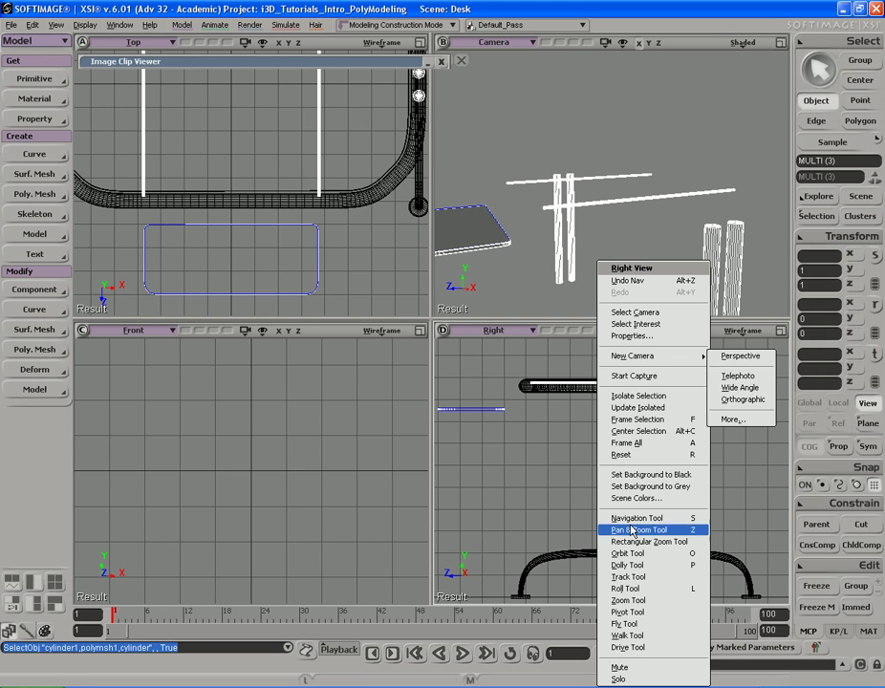
pyautogui.click(641, 396)
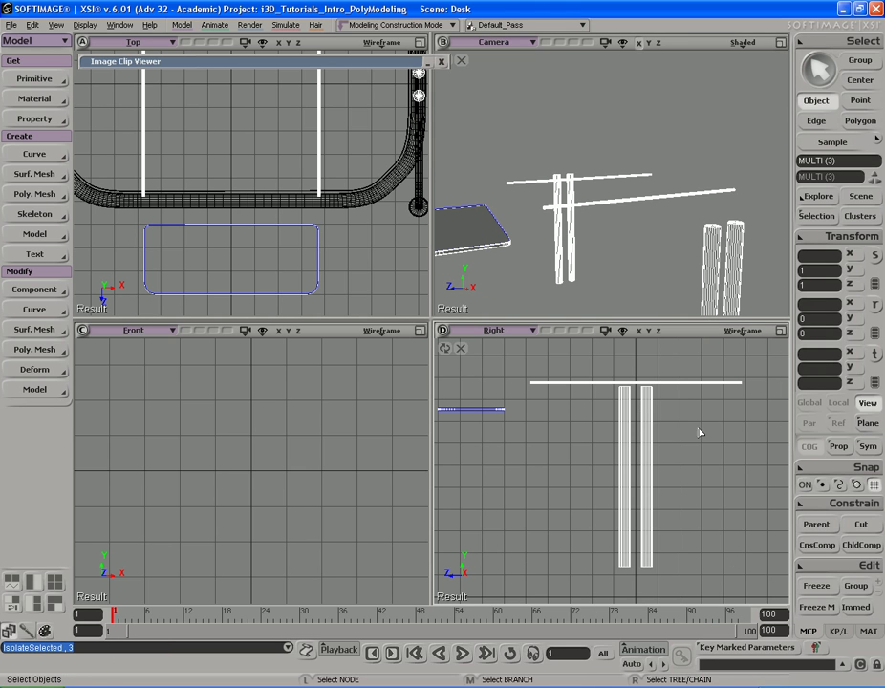
# Enlarge the Right view to fill the workspace, centre it on the crossbars and clear the selection
pyautogui.press('s')
pyautogui.moveTo(619, 412); pyautogui.dragTo(635, 415)
pyautogui.press('F12')
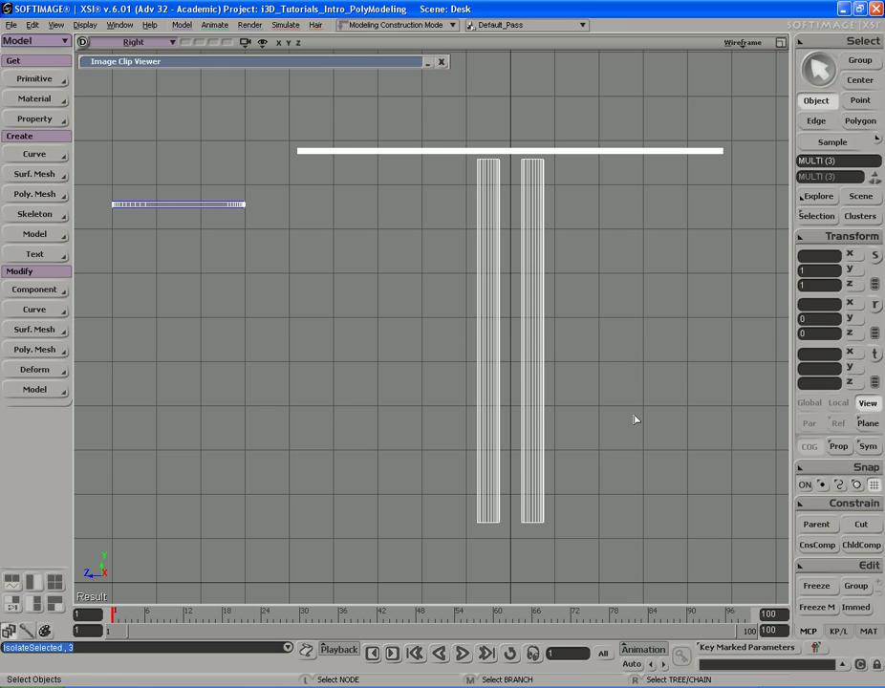
pyautogui.press('s')
pyautogui.moveTo(609, 252); pyautogui.dragTo(593, 350)
pyautogui.press('Escape')
pyautogui.click(581, 374)
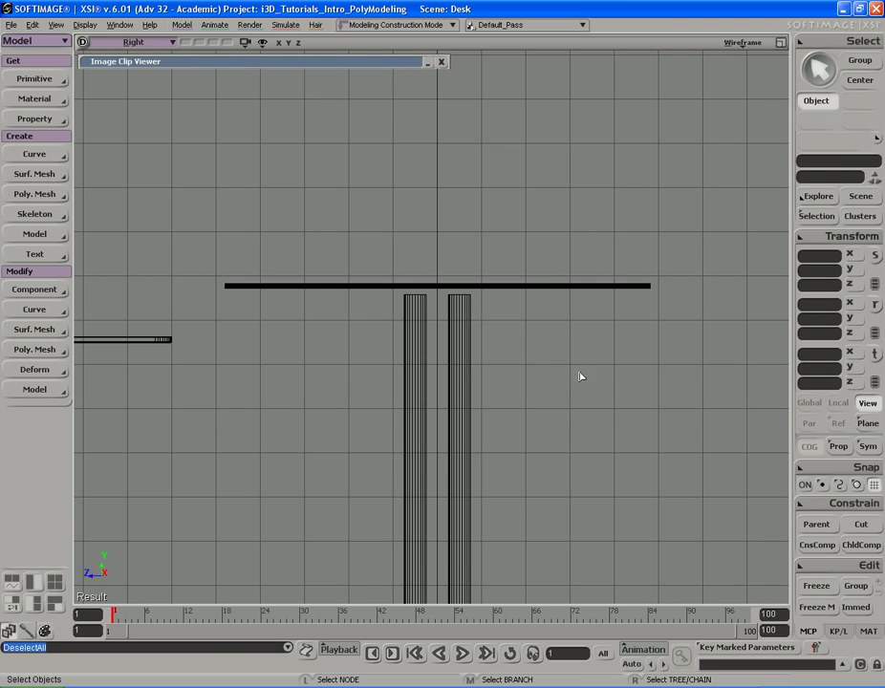
# Start a cubic CV curve on the crossbar behind the leg posts, adding grid-snapped points straight below and one unit forward at Y = 9
pyautogui.click(51, 153)
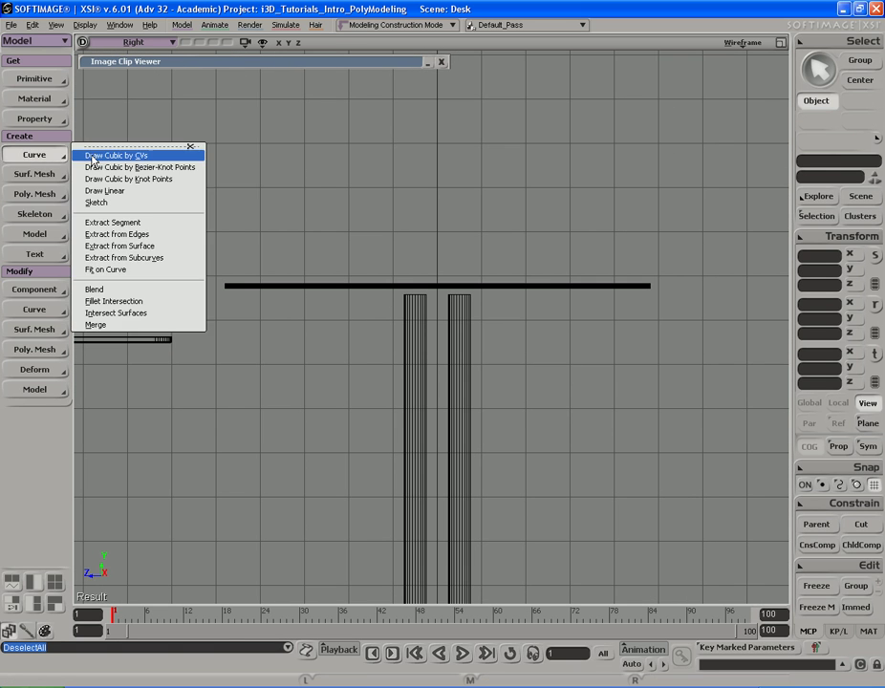
pyautogui.click(146, 159)
pyautogui.press('s')
pyautogui.moveTo(642, 360); pyautogui.dragTo(572, 364, button='middle')
pyautogui.moveTo(556, 365); pyautogui.dragTo(521, 393)
pyautogui.moveTo(623, 374); pyautogui.dragTo(555, 381, button='middle')
pyautogui.moveTo(565, 382); pyautogui.dragTo(546, 377)
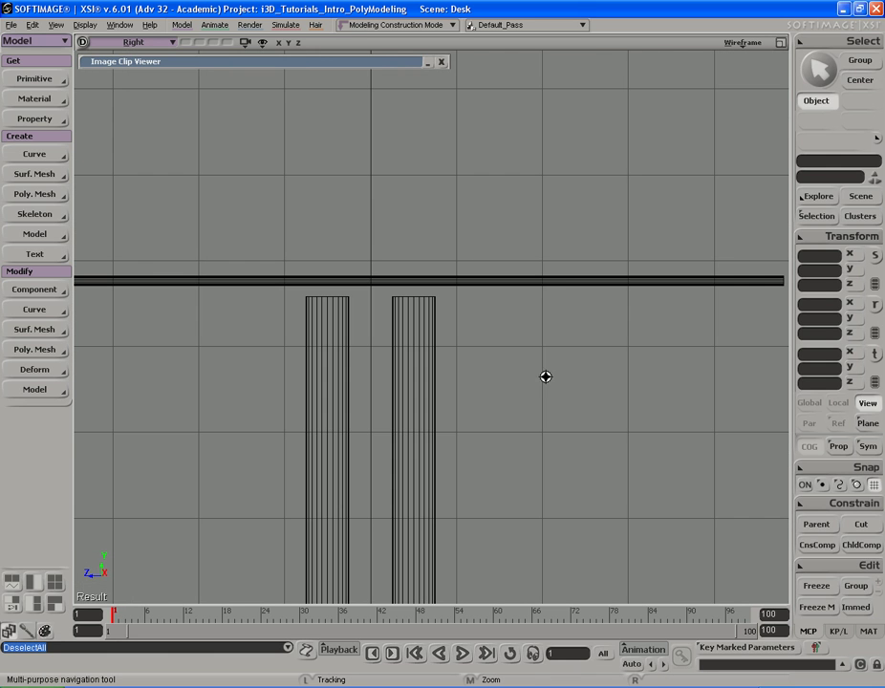
pyautogui.click(543, 282)
pyautogui.click(544, 282)
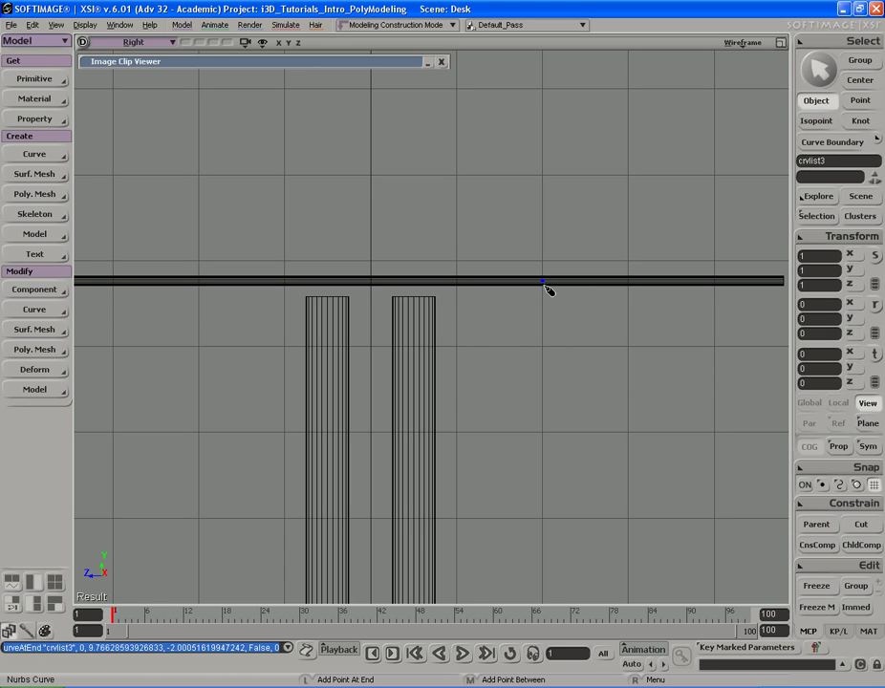
pyautogui.click(551, 354)
pyautogui.keyDown('ctrl'); pyautogui.click(464, 349); pyautogui.keyUp('ctrl')
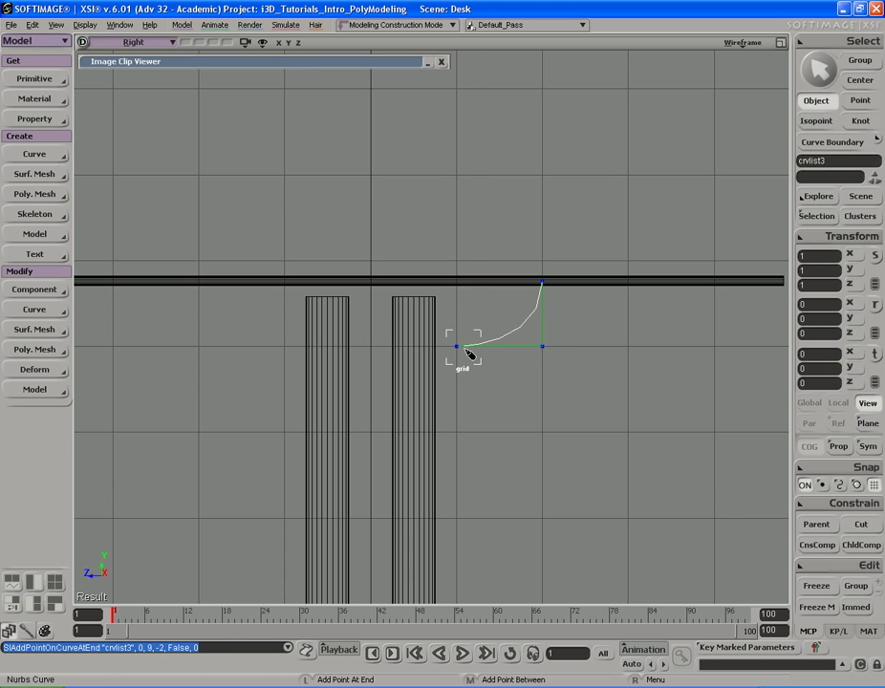
# Extend the curve with grid-snapped points along Y = 9 to Z = 3 and finish it up on the crossbar, forming a U shape
pyautogui.press('s')
pyautogui.moveTo(375, 341); pyautogui.dragTo(534, 356)
pyautogui.click(532, 354)
pyautogui.click(446, 352)
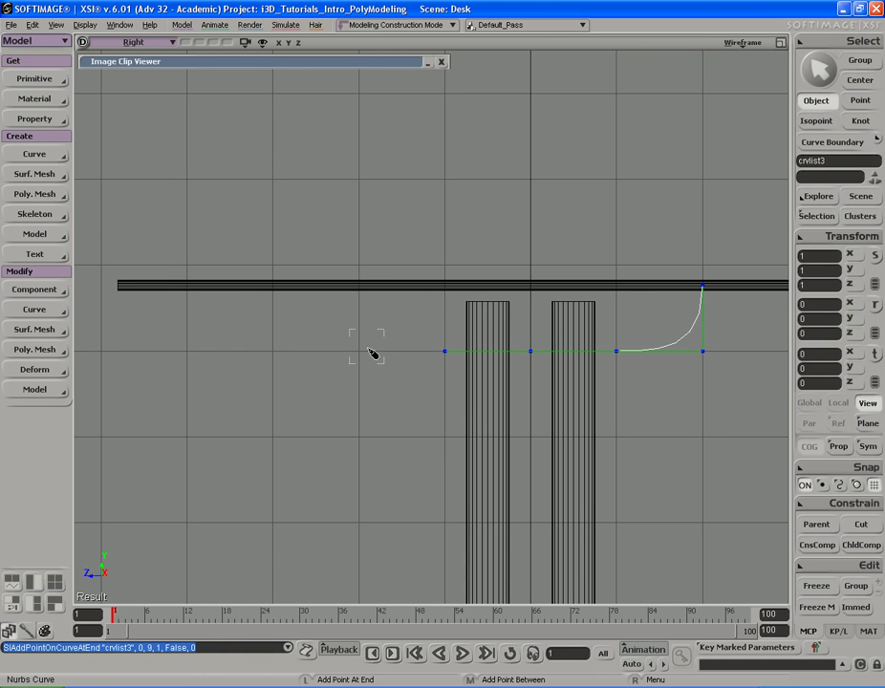
pyautogui.press('s')
pyautogui.moveTo(257, 355); pyautogui.dragTo(278, 346)
pyautogui.click(375, 339)
pyautogui.click(290, 338)
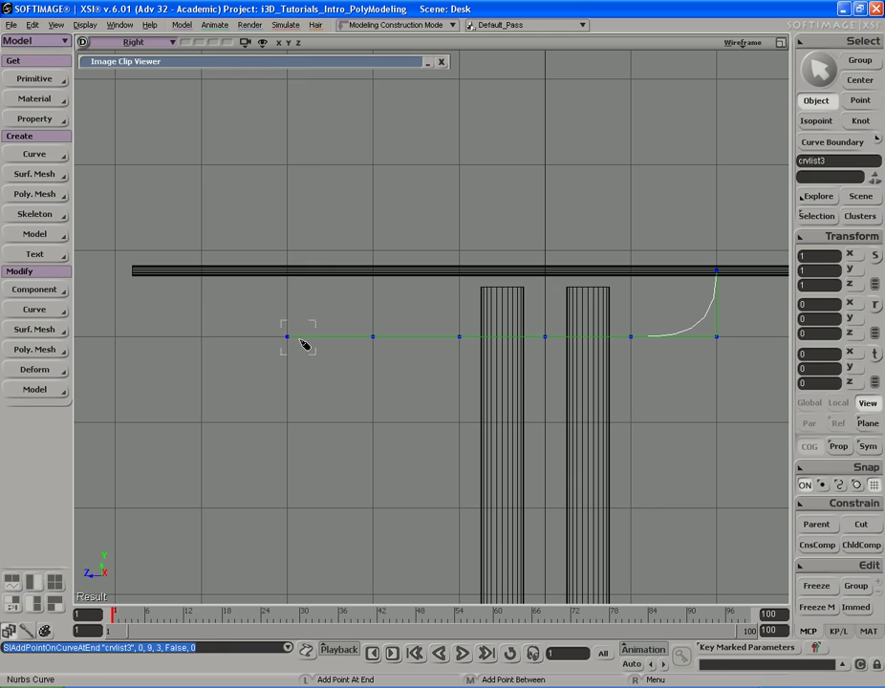
pyautogui.press('s')
pyautogui.moveTo(209, 336)
pyautogui.mouseDown()
pyautogui.moveTo(328, 336)
pyautogui.moveTo(165, 337)
pyautogui.moveTo(231, 337)
pyautogui.moveTo(204, 337)
pyautogui.mouseUp()
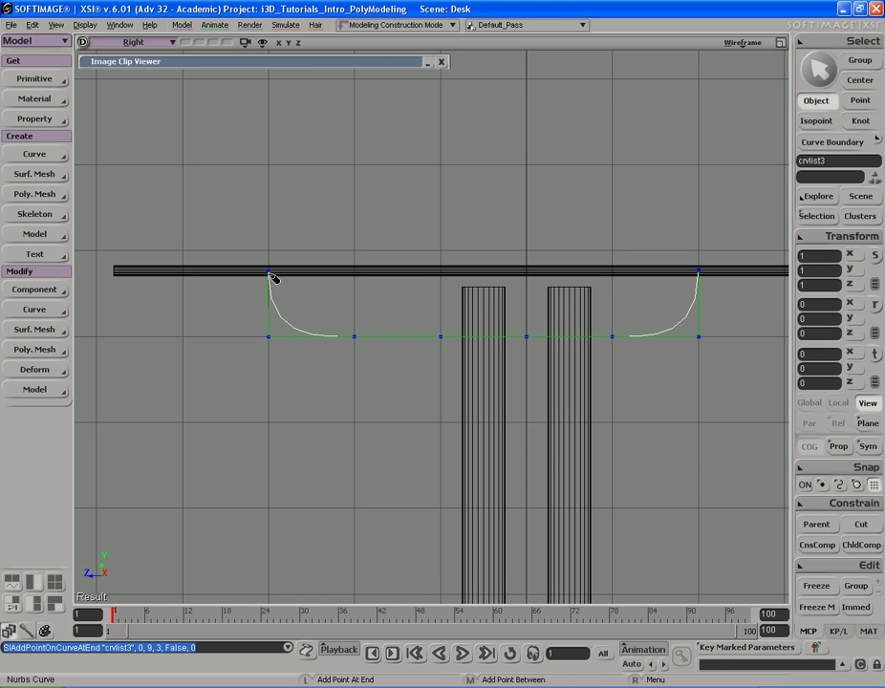
pyautogui.rightClick(368, 305)
pyautogui.click(384, 306)
# Examine the keyboard tray's support in the reference photo
pyautogui.press('s')
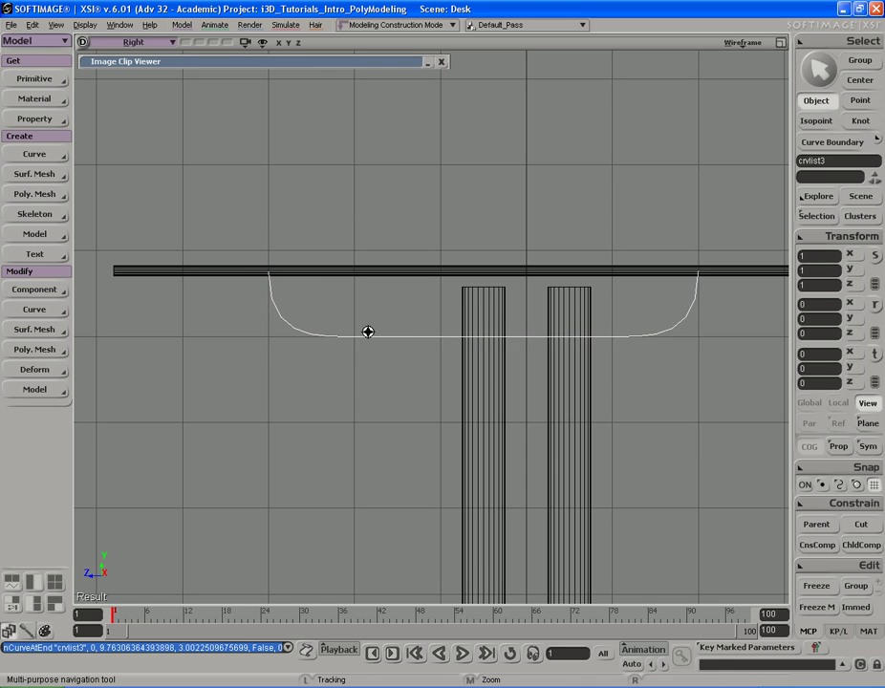
pyautogui.moveTo(427, 327); pyautogui.dragTo(403, 327, button='middle')
pyautogui.press('space')
pyautogui.click(367, 62)
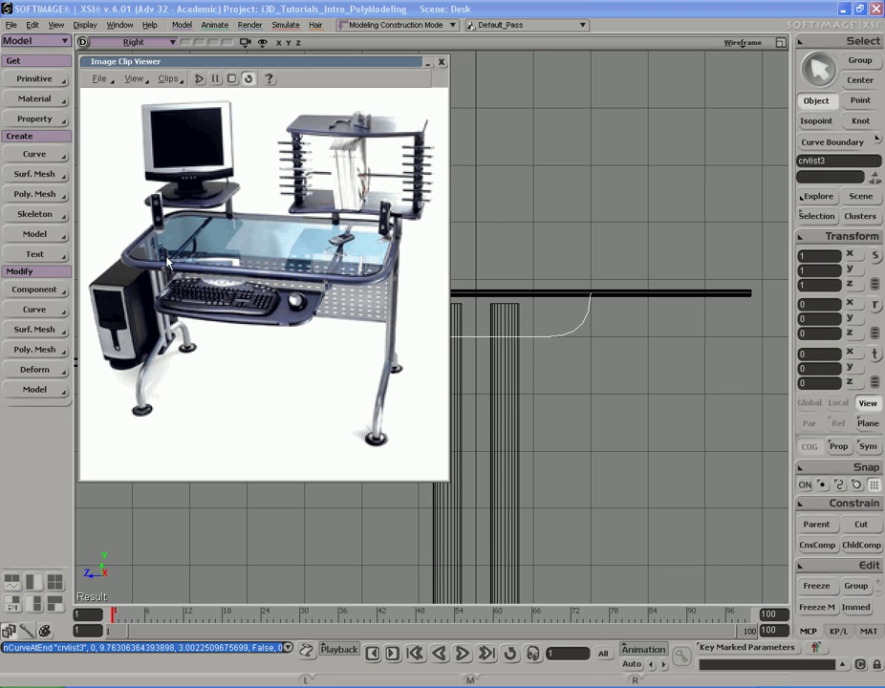
pyautogui.doubleClick(354, 63)
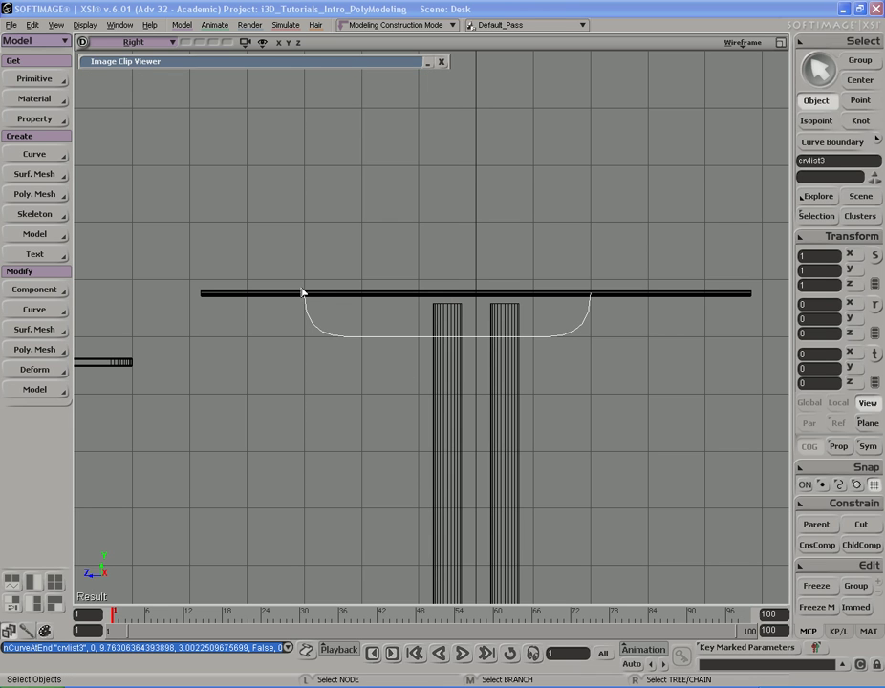
# Snap the curve's rear end point, farthest from the keyboard tray, to the grid at Z = -2
pyautogui.press('s')
pyautogui.moveTo(403, 333); pyautogui.dragTo(372, 332, button='middle')
pyautogui.moveTo(439, 315); pyautogui.dragTo(409, 320)
pyautogui.moveTo(409, 320); pyautogui.dragTo(334, 332, button='middle')
pyautogui.moveTo(334, 332); pyautogui.dragTo(316, 336)
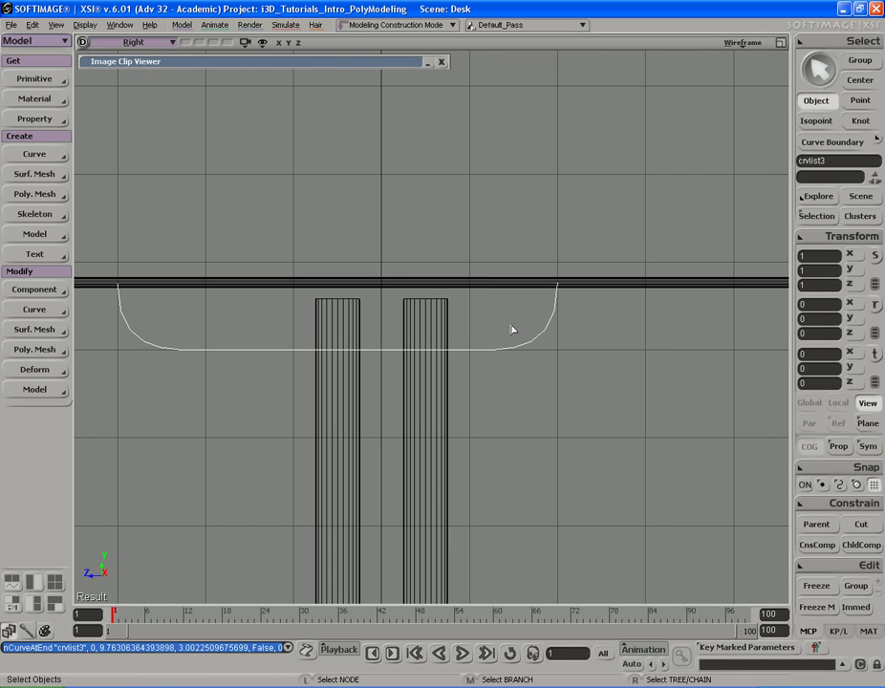
pyautogui.press('s')
pyautogui.moveTo(541, 325); pyautogui.dragTo(520, 322)
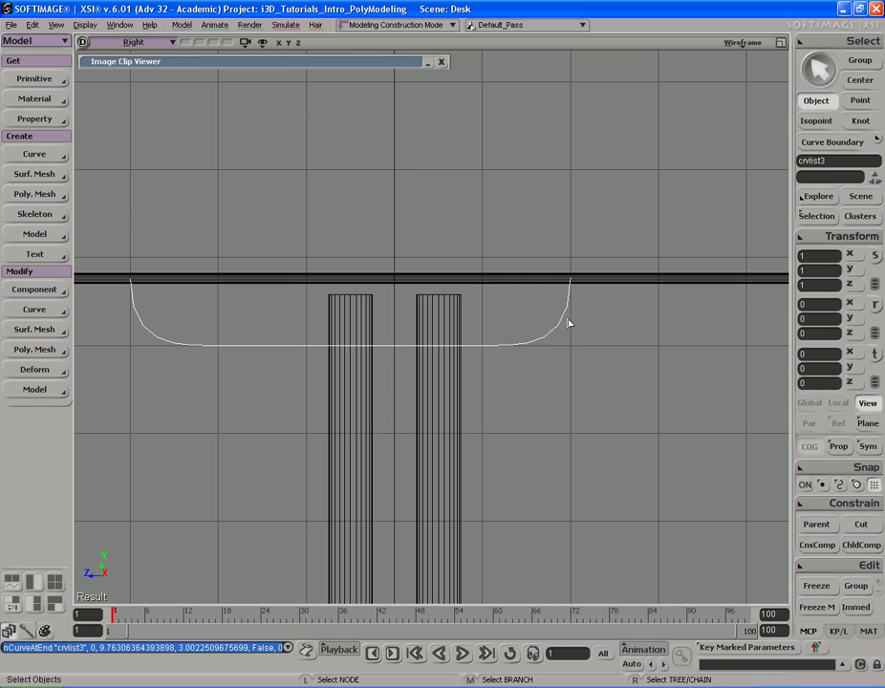
pyautogui.press('t')
pyautogui.press('s')
pyautogui.moveTo(601, 323); pyautogui.dragTo(591, 324)
pyautogui.moveTo(612, 325); pyautogui.dragTo(585, 326, button='middle')
pyautogui.moveTo(584, 326); pyautogui.dragTo(604, 329)
pyautogui.moveTo(658, 268); pyautogui.dragTo(672, 314)
pyautogui.press('s')
pyautogui.press('v')
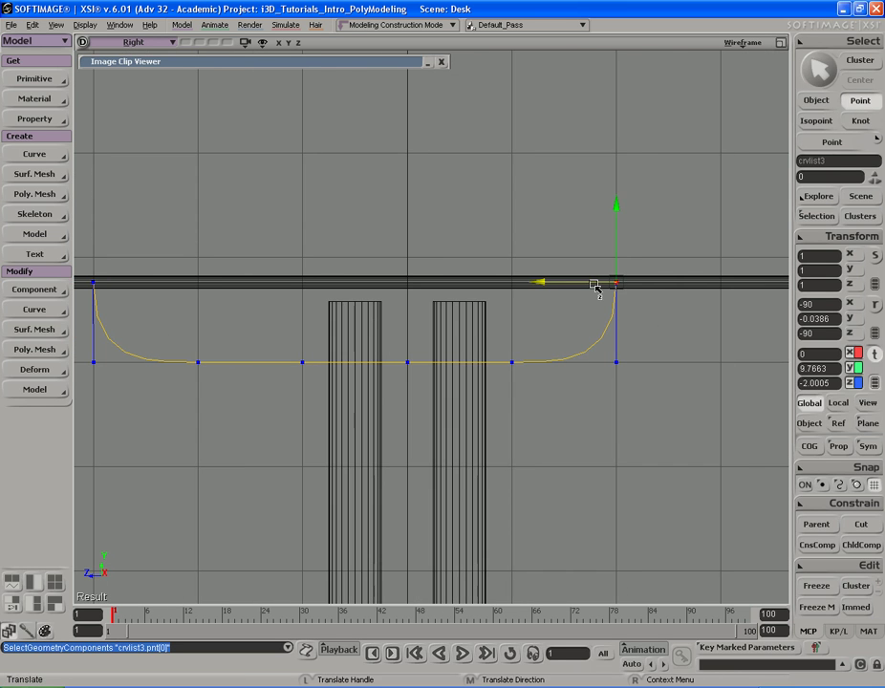
pyautogui.moveTo(598, 285)
pyautogui.keyDown('ctrl'); pyautogui.mouseDown()
pyautogui.moveTo(529, 287)
pyautogui.moveTo(615, 286)
pyautogui.mouseUp(); pyautogui.keyUp('ctrl')
# Snap the curve's front end point, nearest the keyboard tray, to the grid along Z and clear the point selection
pyautogui.press('s')
pyautogui.moveTo(150, 304); pyautogui.dragTo(291, 305)
pyautogui.press('space')
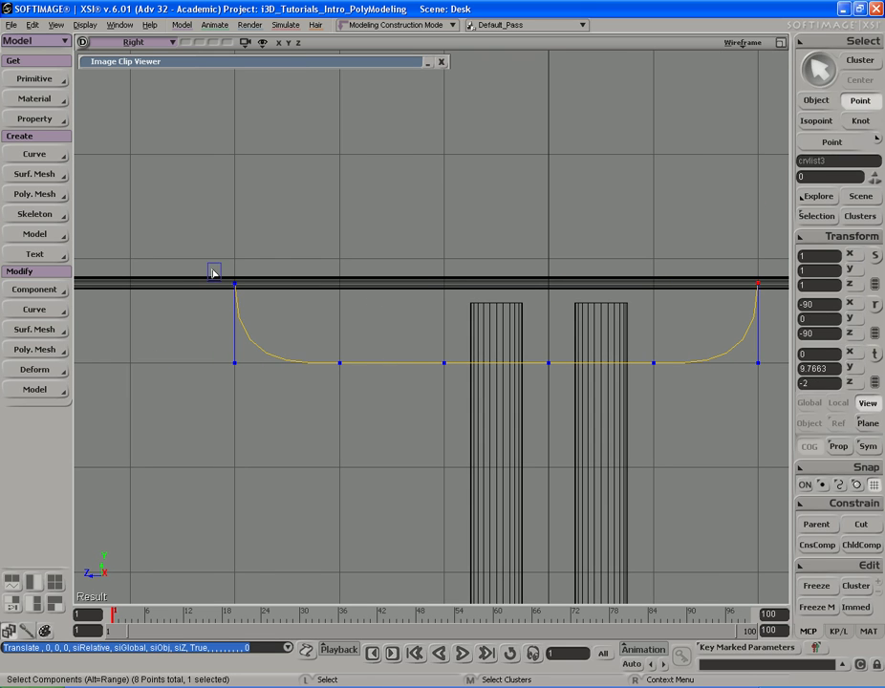
pyautogui.click(233, 285)
pyautogui.press('v')
pyautogui.moveTo(228, 294)
pyautogui.keyDown('ctrl'); pyautogui.mouseDown()
pyautogui.moveTo(131, 287)
pyautogui.moveTo(211, 291)
pyautogui.mouseUp(); pyautogui.keyUp('ctrl')
pyautogui.press('space')
pyautogui.click(241, 342)
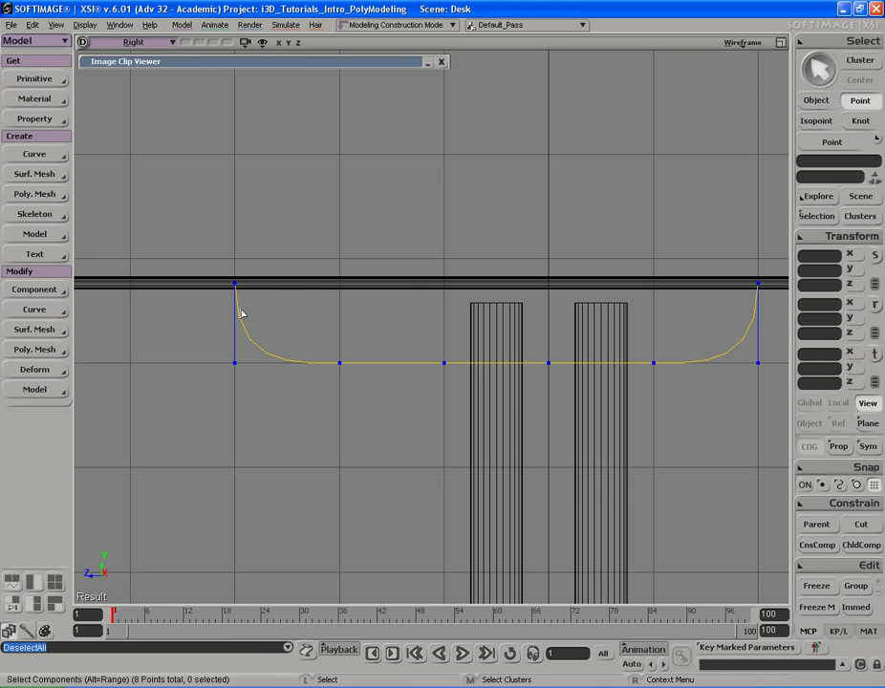
# Raise the curve's two lower corner points together to about Y = 9.45 and return to object selection
pyautogui.press('s')
pyautogui.moveTo(446, 293); pyautogui.dragTo(389, 269, button='middle')
pyautogui.moveTo(389, 269); pyautogui.dragTo(332, 272)
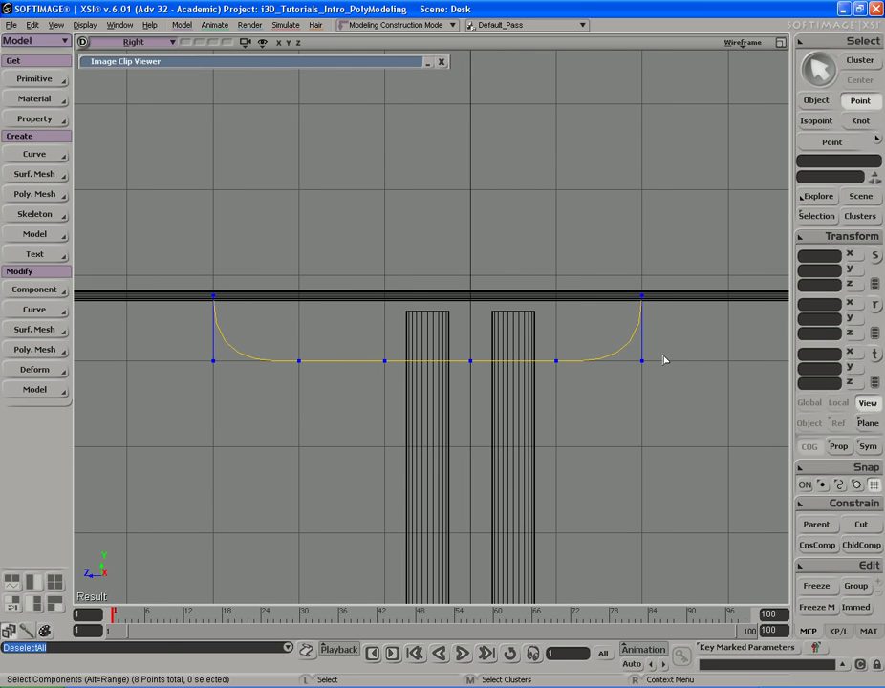
pyautogui.moveTo(622, 340); pyautogui.dragTo(695, 398)
pyautogui.keyDown('shift'); pyautogui.moveTo(194, 341); pyautogui.dragTo(233, 374); pyautogui.keyUp('shift')
pyautogui.press('v')
pyautogui.moveTo(389, 461); pyautogui.dragTo(387, 427)
pyautogui.press('space')
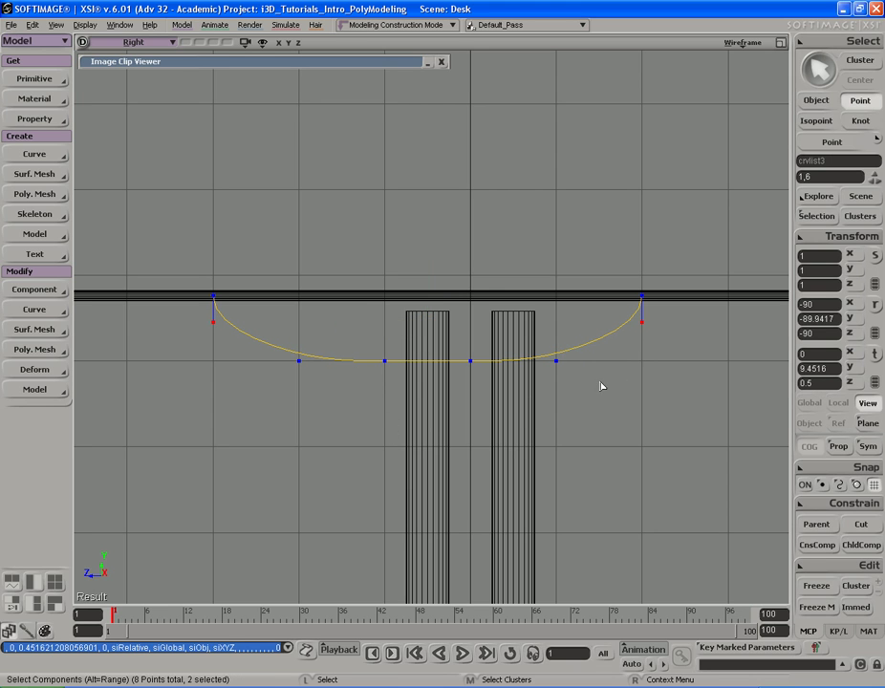
pyautogui.press('space')
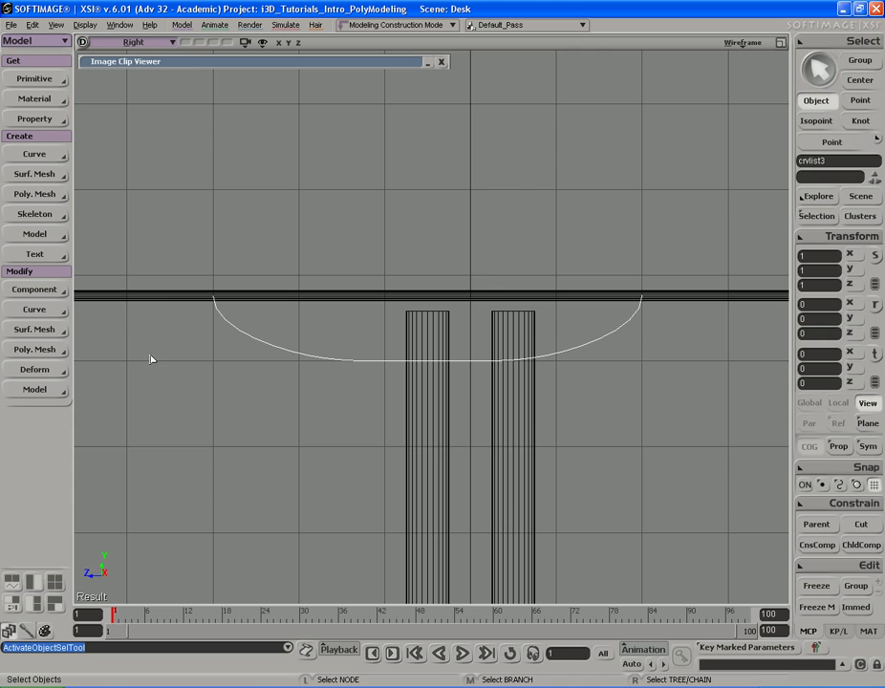
# Use the Add-Point Tool by CVs to add a control point at each lower corner and another just inside each corner
pyautogui.click(40, 308)
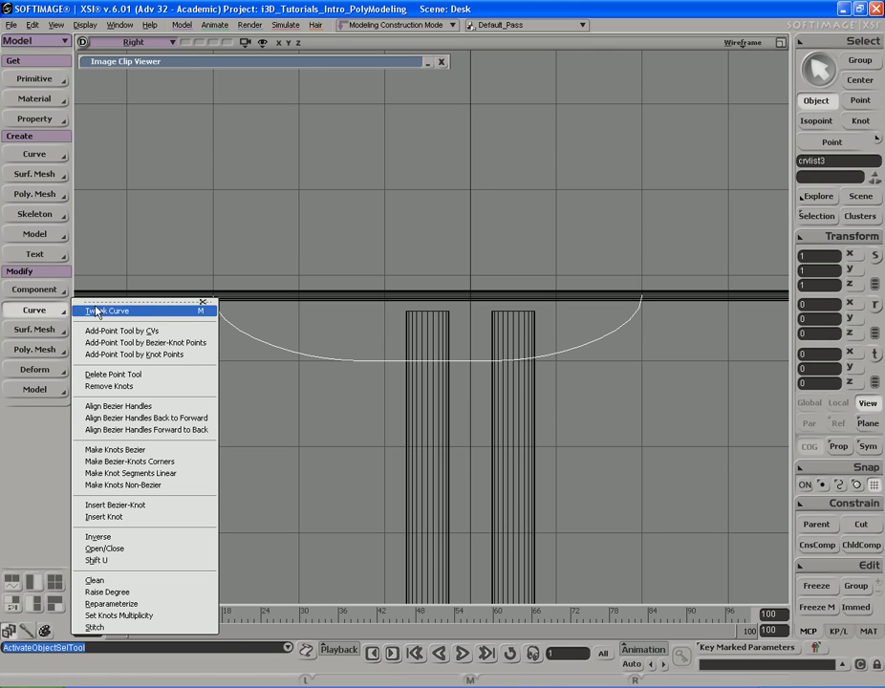
pyautogui.click(144, 331)
pyautogui.moveTo(609, 341); pyautogui.dragTo(644, 363)
pyautogui.moveTo(258, 346); pyautogui.dragTo(222, 369)
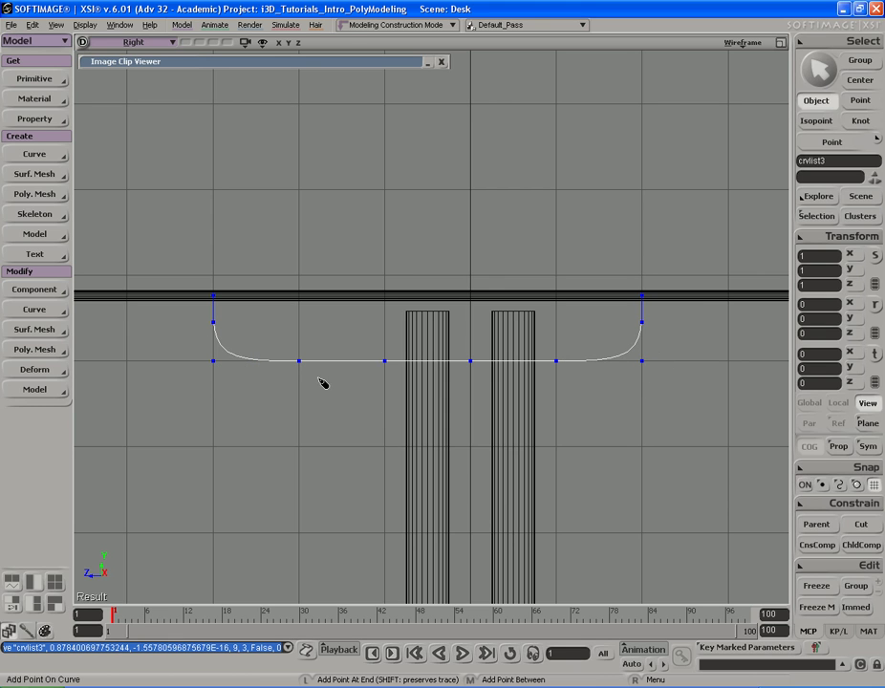
pyautogui.click(258, 366)
pyautogui.click(605, 363)
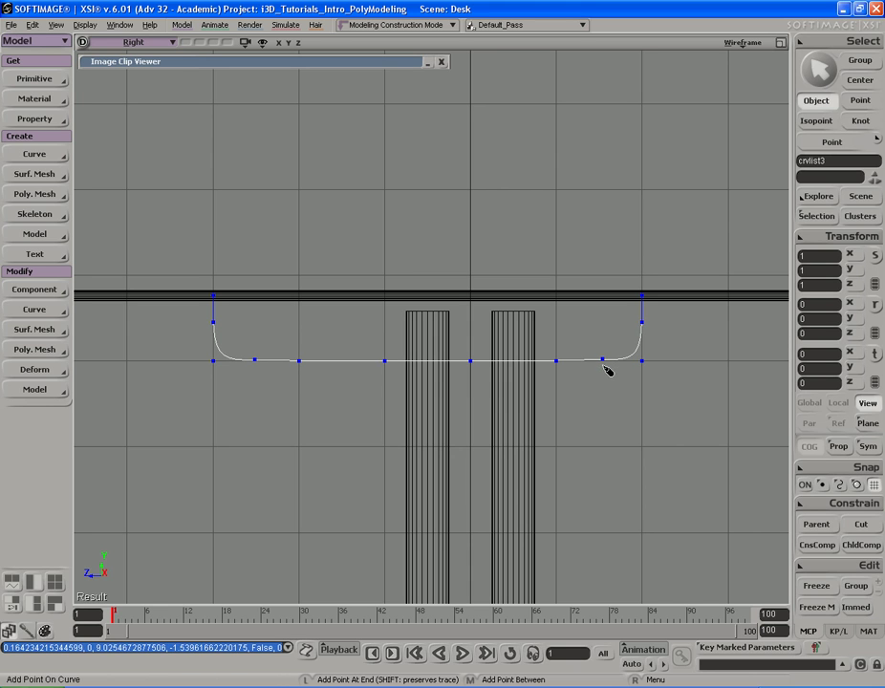
# Snap the two control points just inside the lower corners to the grid at Y = 9, flattening the curve's bottom
pyautogui.press('t')
pyautogui.moveTo(584, 334); pyautogui.dragTo(615, 392)
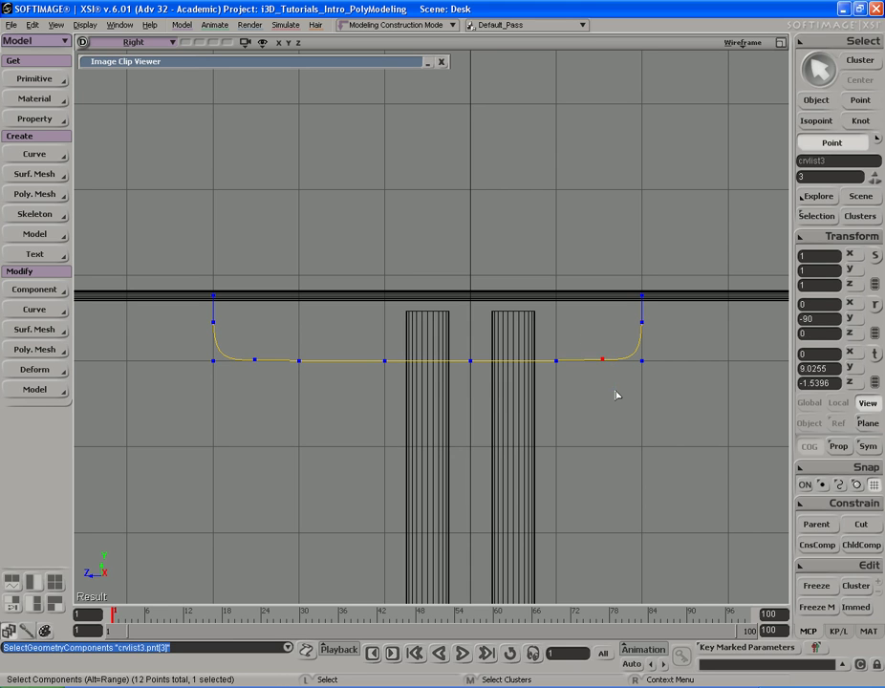
pyautogui.press('v')
pyautogui.keyDown('ctrl'); pyautogui.moveTo(606, 323); pyautogui.dragTo(609, 334); pyautogui.keyUp('ctrl')
pyautogui.press('t')
pyautogui.moveTo(239, 343); pyautogui.dragTo(275, 391)
pyautogui.press('v')
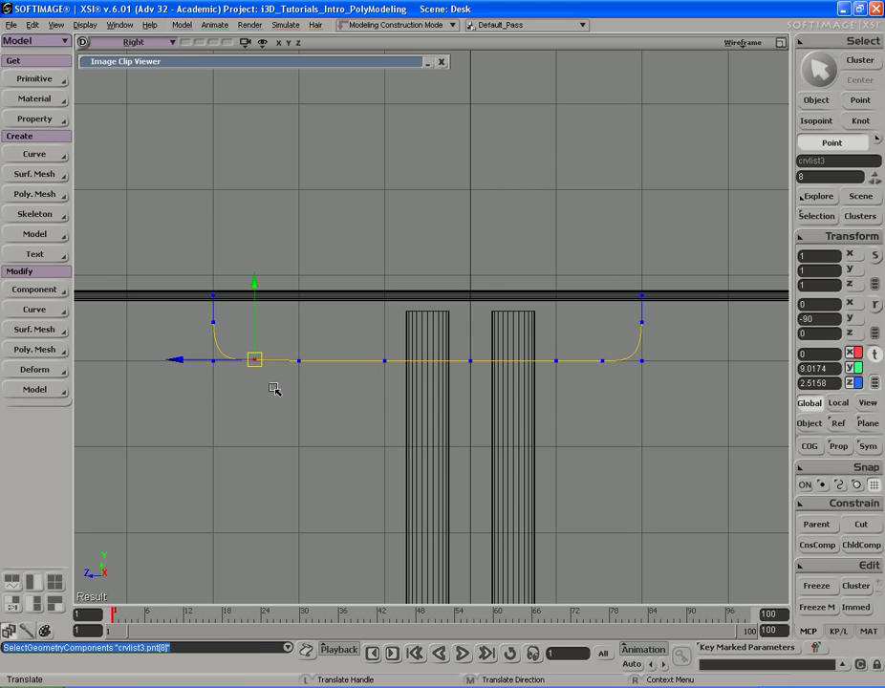
pyautogui.press('space')
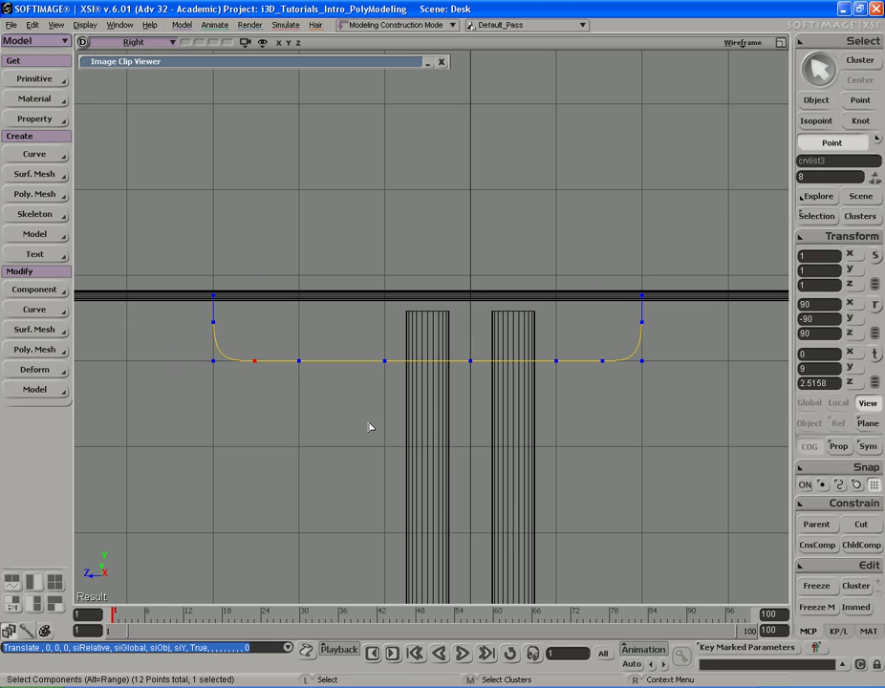
pyautogui.scroll(-3, 504, 411)
pyautogui.press('space')
# Compare the curve with the keyboard tray support in the reference photo and examine it in the camera view
pyautogui.press('s')
pyautogui.moveTo(499, 416); pyautogui.dragTo(594, 419, button='middle')
pyautogui.moveTo(587, 410); pyautogui.dragTo(555, 409)
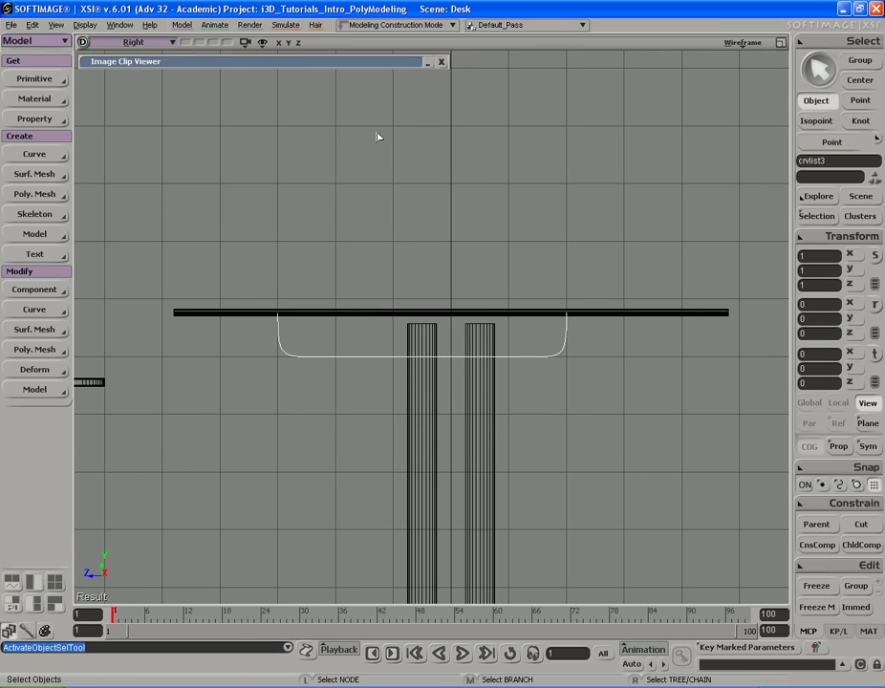
pyautogui.click(370, 65)
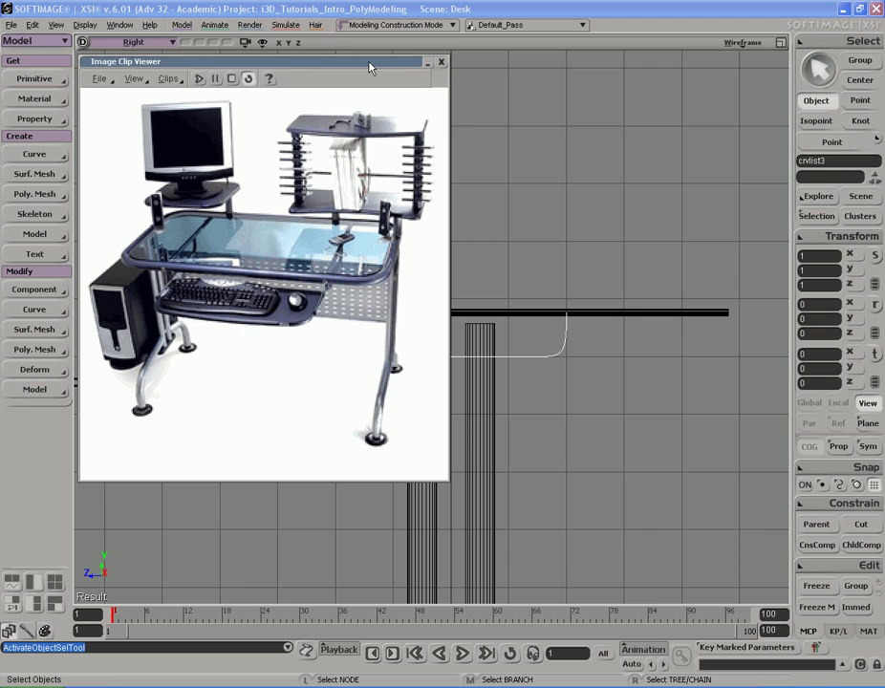
pyautogui.click(370, 65)
pyautogui.moveTo(421, 239); pyautogui.dragTo(433, 237)
pyautogui.scroll(-1, 433, 237)
pyautogui.moveTo(495, 242); pyautogui.dragTo(286, 251, button='middle')
pyautogui.moveTo(487, 253); pyautogui.dragTo(413, 251)
pyautogui.press('s')
pyautogui.moveTo(514, 352); pyautogui.dragTo(498, 356)
pyautogui.press('F12')
pyautogui.press('F12')
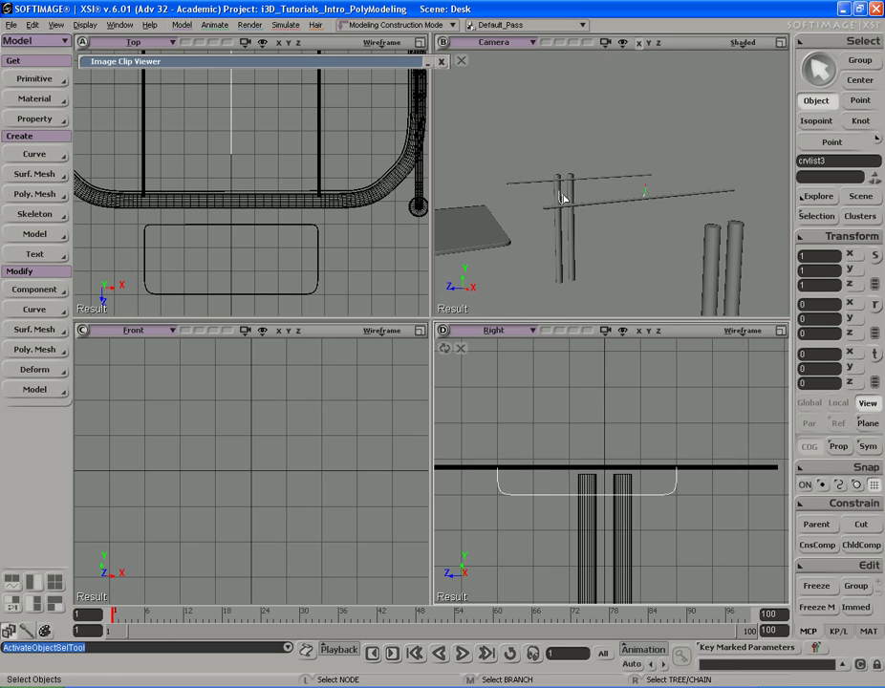
pyautogui.press('s')
pyautogui.moveTo(531, 269); pyautogui.dragTo(551, 274, button='right')
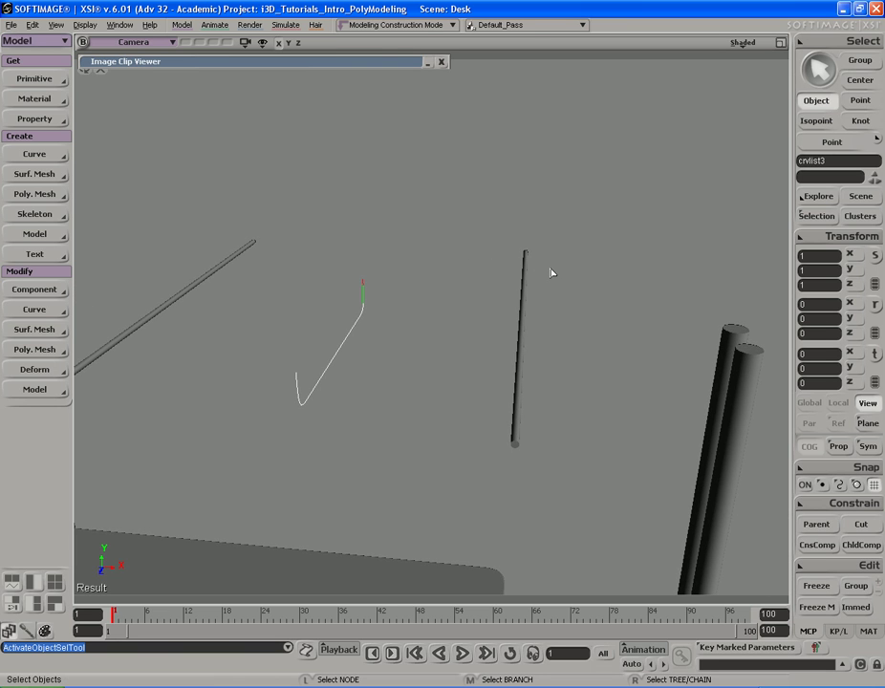
# Move the curve along X in the Front view to about 3.74 so it lines up with the crossbar's centre
pyautogui.press('F12')
pyautogui.press('F12')
pyautogui.press('a')
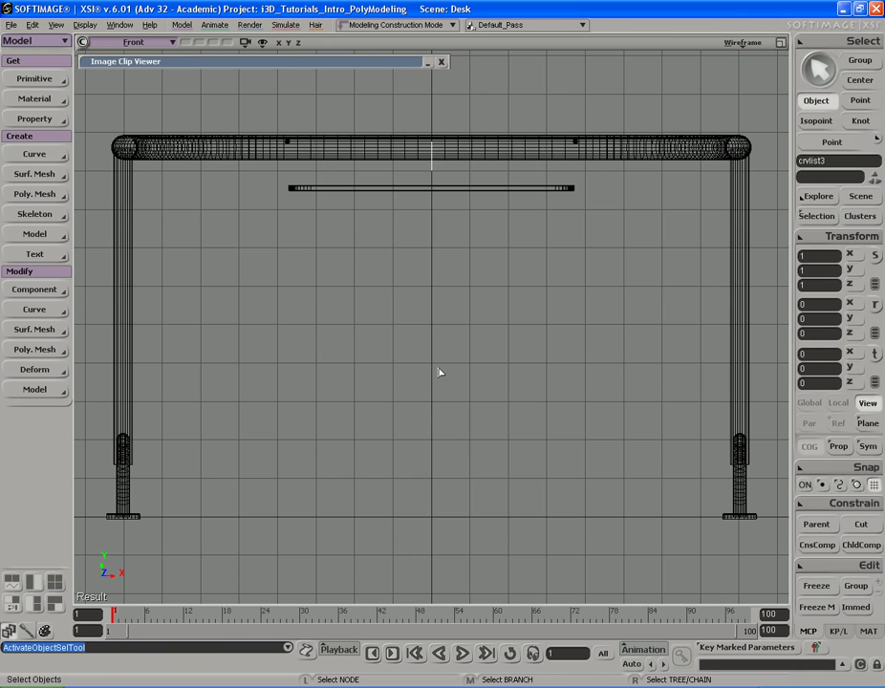
pyautogui.press('s')
pyautogui.moveTo(536, 173); pyautogui.dragTo(475, 306)
pyautogui.moveTo(474, 306); pyautogui.dragTo(399, 292, button='middle')
pyautogui.moveTo(512, 215); pyautogui.dragTo(411, 272)
pyautogui.press('v')
pyautogui.moveTo(286, 270); pyautogui.dragTo(368, 269, button='middle')
pyautogui.moveTo(369, 270); pyautogui.dragTo(499, 317)
pyautogui.press('s')
pyautogui.moveTo(611, 296); pyautogui.dragTo(372, 270, button='middle')
pyautogui.moveTo(372, 270); pyautogui.dragTo(483, 310)
pyautogui.moveTo(418, 290); pyautogui.dragTo(636, 289)
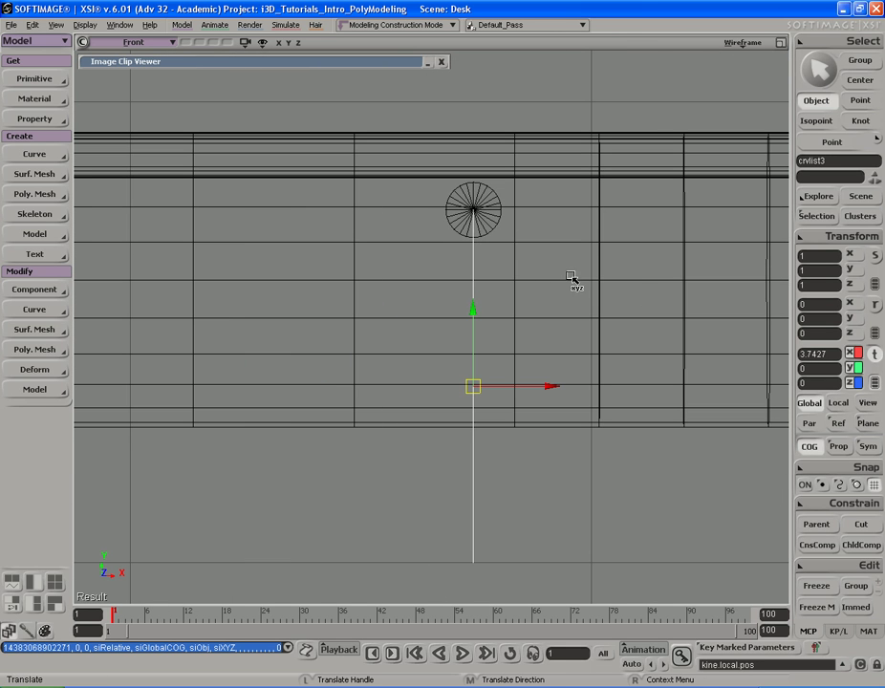
# Examine the curve's placement beneath the crossbar from several angles in the camera view
pyautogui.press('space')
pyautogui.click(497, 230)
pyautogui.press('F12')
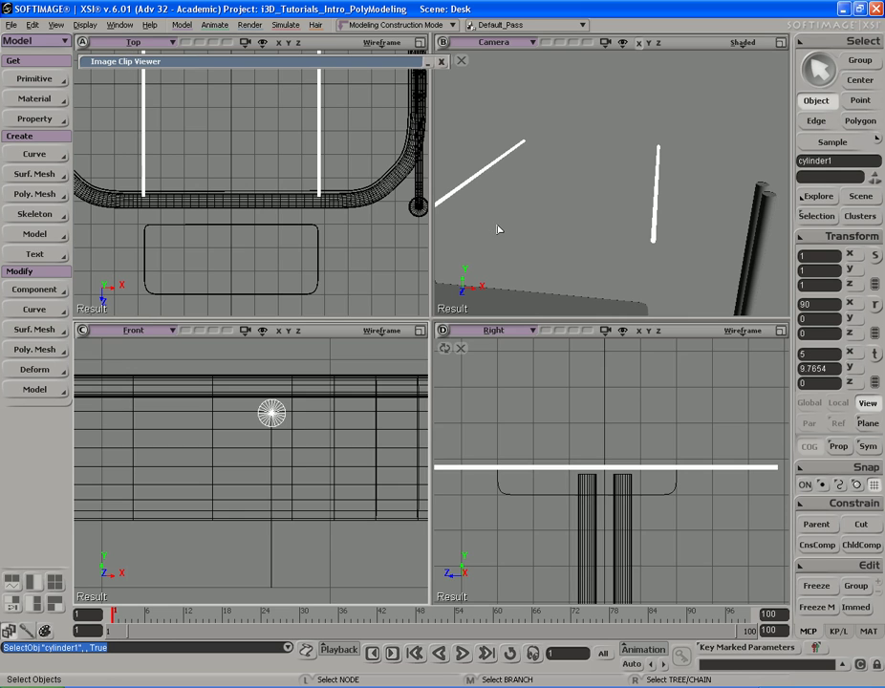
pyautogui.press('F12')
pyautogui.press('s')
pyautogui.moveTo(567, 308); pyautogui.dragTo(547, 256, button='right')
pyautogui.press('space')
pyautogui.click(496, 348)
pyautogui.press('s')
pyautogui.moveTo(512, 360); pyautogui.dragTo(521, 302, button='right')
pyautogui.moveTo(521, 302); pyautogui.dragTo(466, 304, button='middle')
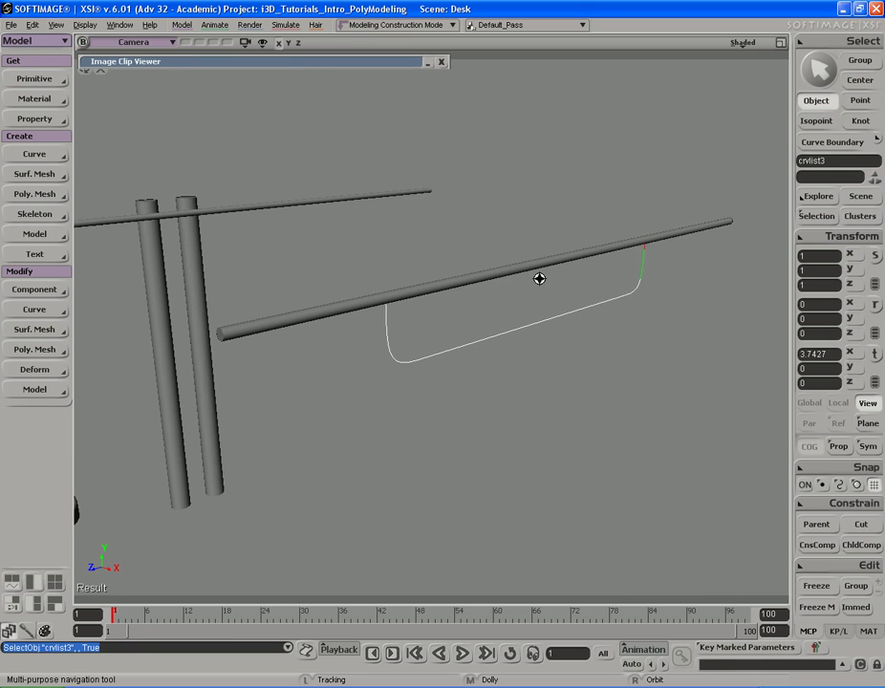
pyautogui.moveTo(466, 303); pyautogui.dragTo(406, 327)
pyautogui.press('space')
pyautogui.press('s')
pyautogui.moveTo(613, 266); pyautogui.dragTo(537, 332, button='right')
# Extract the crossbar's end-cap polygons into a separate mesh with Extract Polygons (delete) and freeze its modeling
pyautogui.press('space')
pyautogui.click(502, 380)
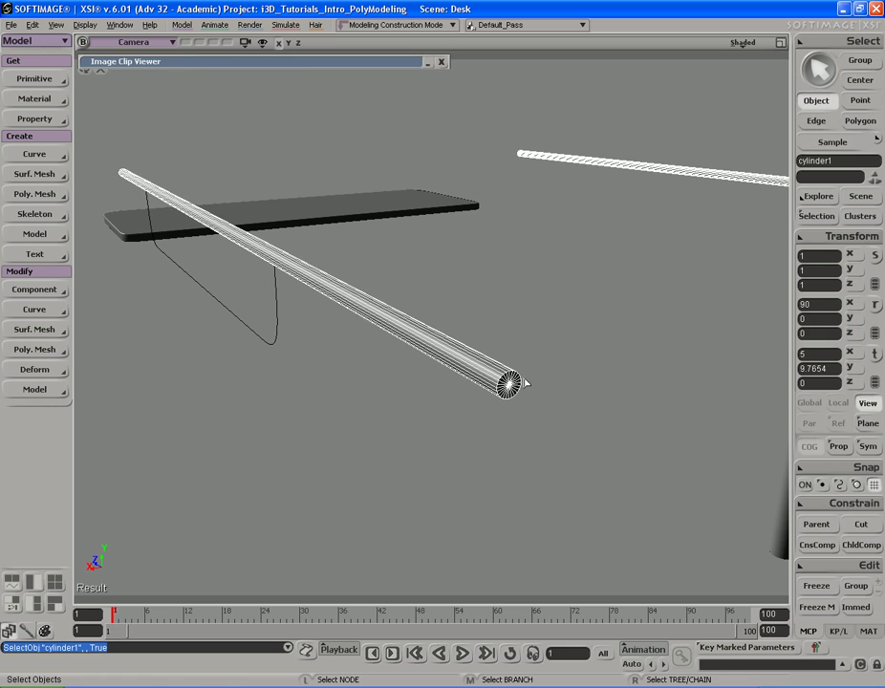
pyautogui.press('u')
pyautogui.press('s')
pyautogui.moveTo(555, 380)
pyautogui.mouseDown(button='middle')
pyautogui.moveTo(561, 384)
pyautogui.moveTo(551, 378)
pyautogui.mouseUp(button='middle')
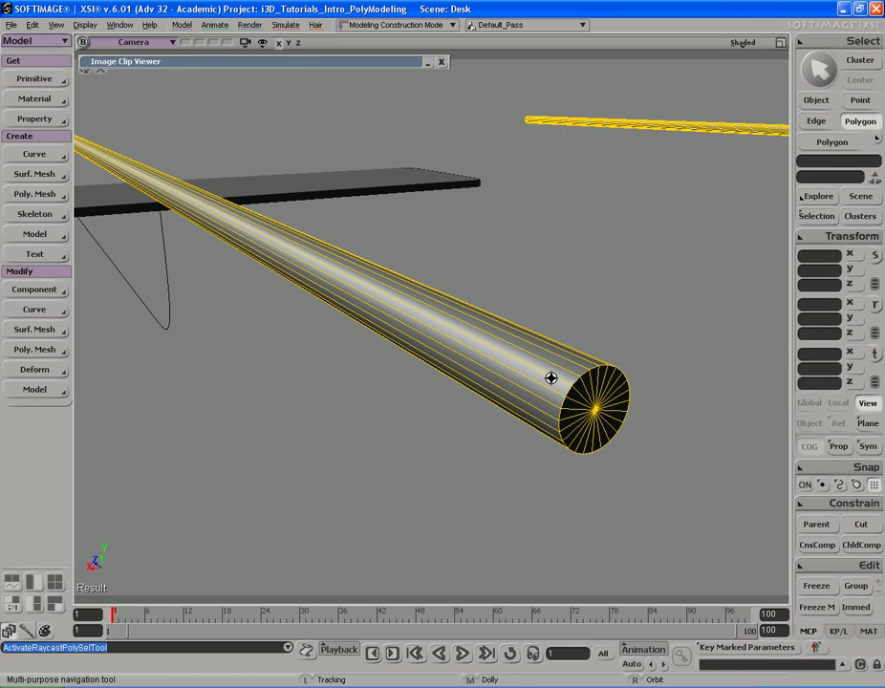
pyautogui.moveTo(617, 401)
pyautogui.mouseDown()
pyautogui.moveTo(598, 421)
pyautogui.moveTo(614, 390)
pyautogui.mouseUp()
pyautogui.rightClick(614, 384)
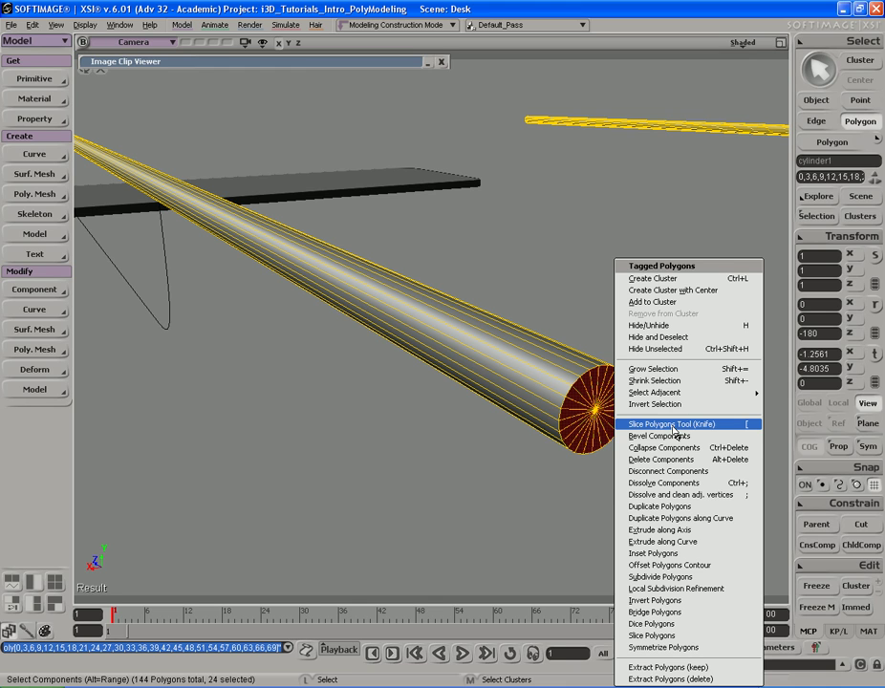
pyautogui.click(699, 680)
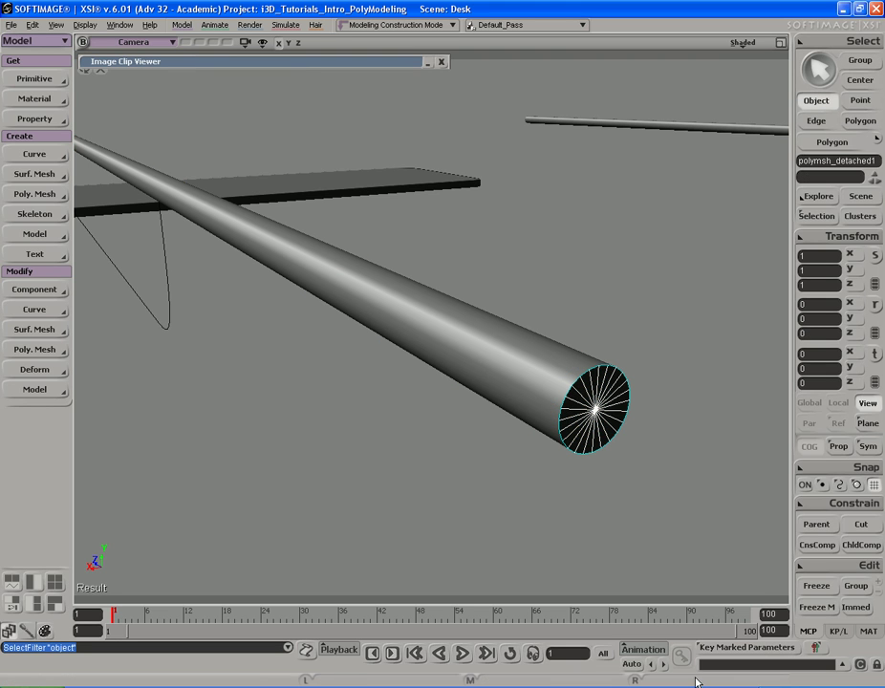
pyautogui.hotkey('ctrl', 'shift', 'f')
# Display the camera view in wireframe and activate Translate for the extracted end cap
pyautogui.press('s')
pyautogui.moveTo(351, 350)
pyautogui.mouseDown(button='right')
pyautogui.moveTo(500, 356)
pyautogui.moveTo(437, 378)
pyautogui.mouseUp(button='right')
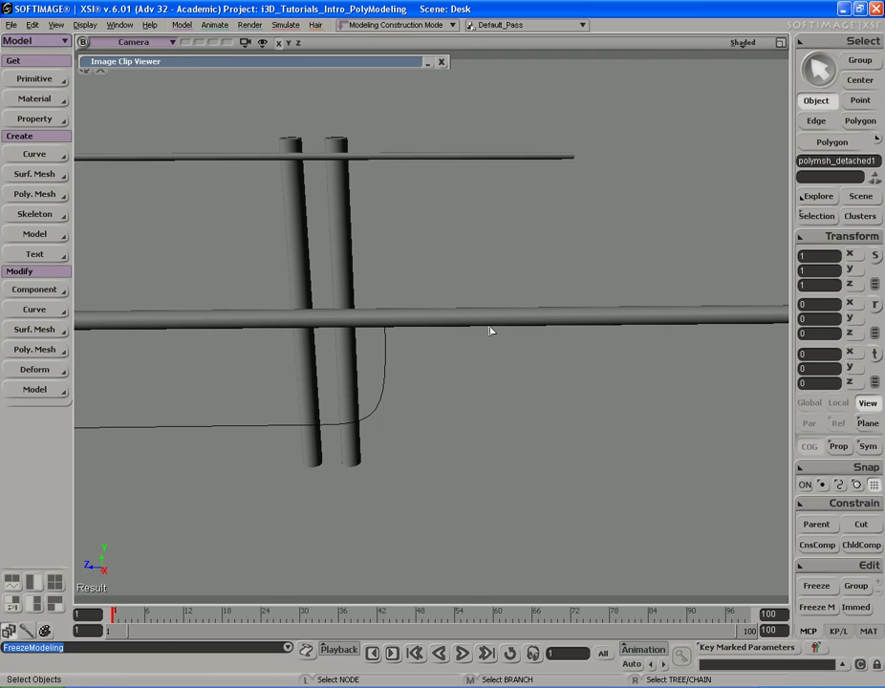
pyautogui.middleClick(736, 45)
pyautogui.moveTo(622, 239)
pyautogui.mouseDown(button='right')
pyautogui.moveTo(658, 239)
pyautogui.moveTo(654, 250)
pyautogui.moveTo(628, 245)
pyautogui.mouseUp(button='right')
pyautogui.press('v')
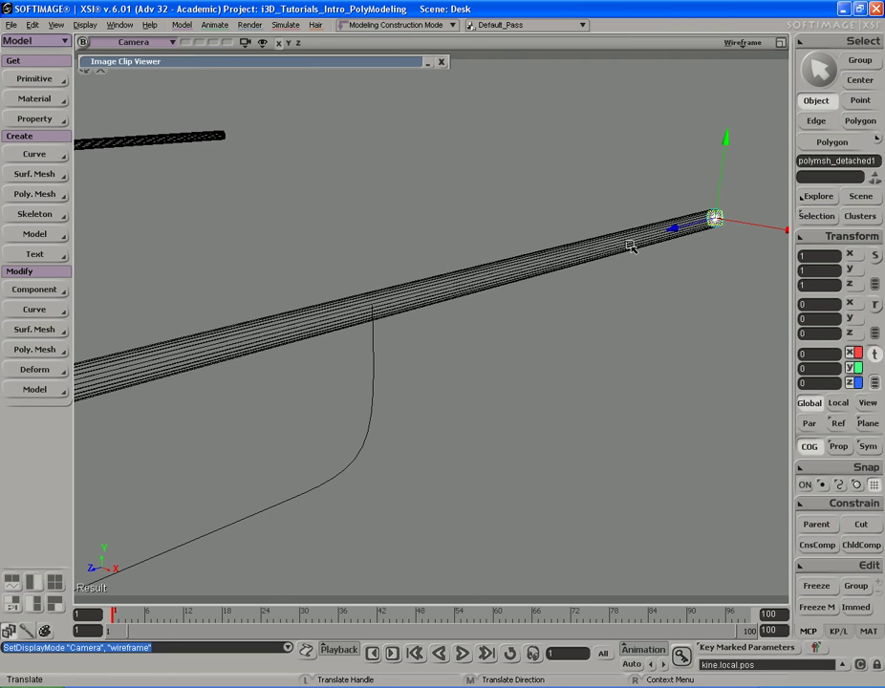
# Enable point snapping, snap the detached end-cap disc onto the curve's upper end, and rotate it -90° about X
pyautogui.click(823, 486)
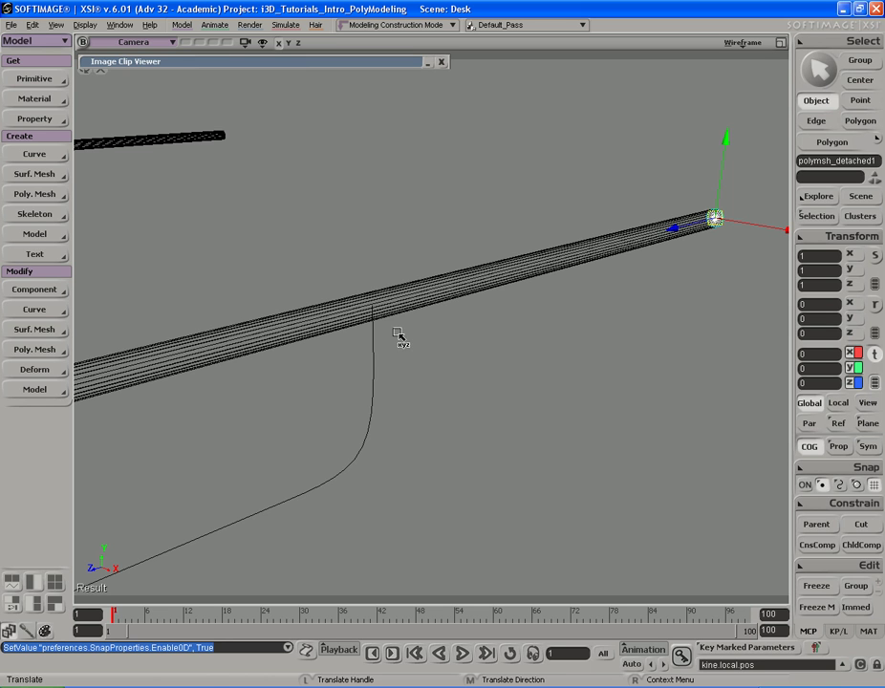
pyautogui.moveTo(387, 330); pyautogui.dragTo(375, 313)
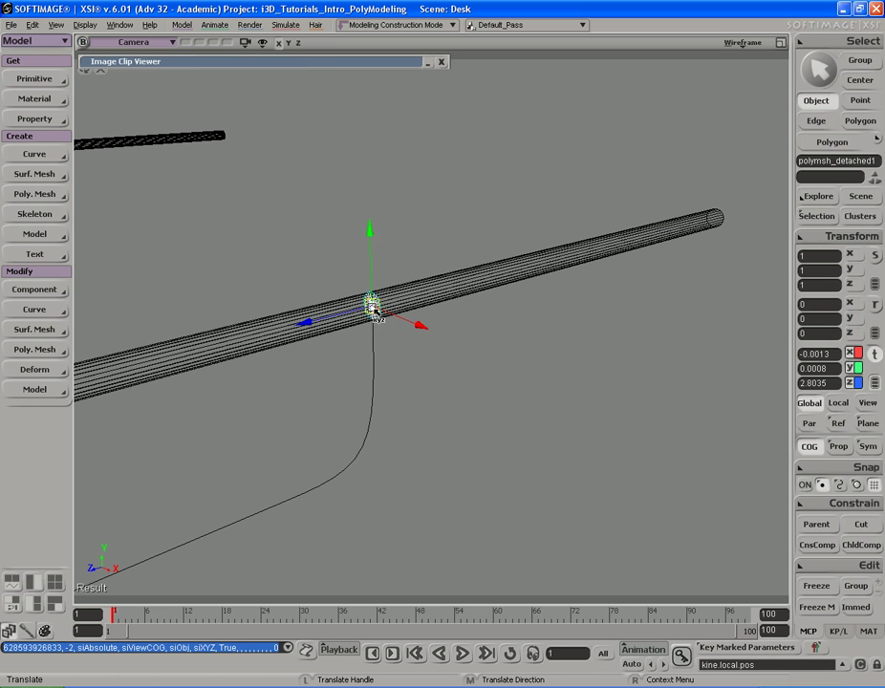
pyautogui.press('s')
pyautogui.moveTo(374, 314); pyautogui.dragTo(376, 331, button='middle')
pyautogui.moveTo(376, 331); pyautogui.dragTo(396, 343)
pyautogui.press('c')
pyautogui.moveTo(352, 285); pyautogui.dragTo(443, 243)
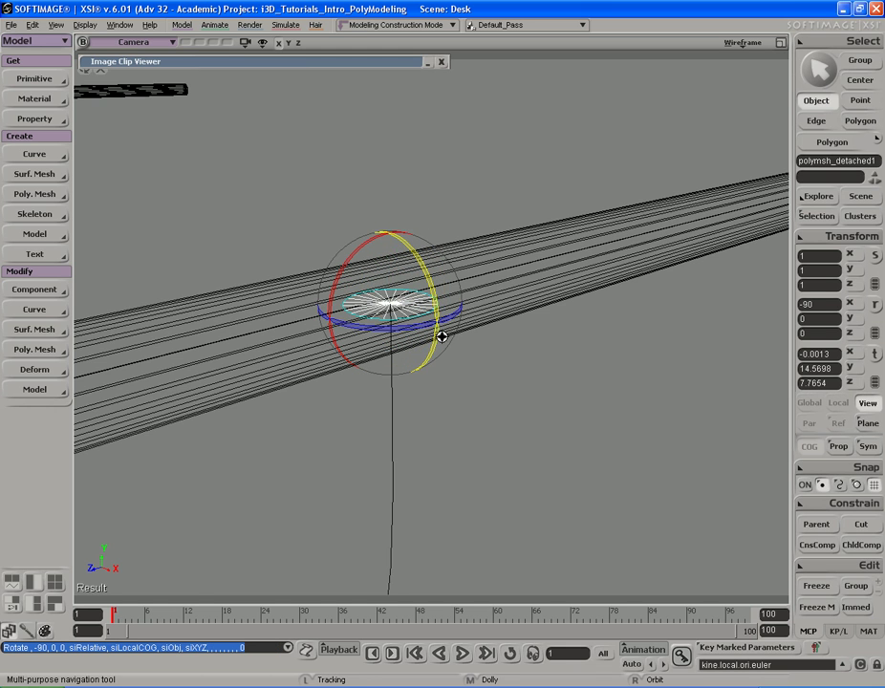
# Scale the detached disc uniformly to about 0.82 so it is narrower than the rail
pyautogui.press('s')
pyautogui.moveTo(440, 331); pyautogui.dragTo(447, 311, button='right')
pyautogui.moveTo(446, 311); pyautogui.dragTo(456, 387)
pyautogui.moveTo(456, 387); pyautogui.dragTo(446, 272, button='right')
pyautogui.press('v')
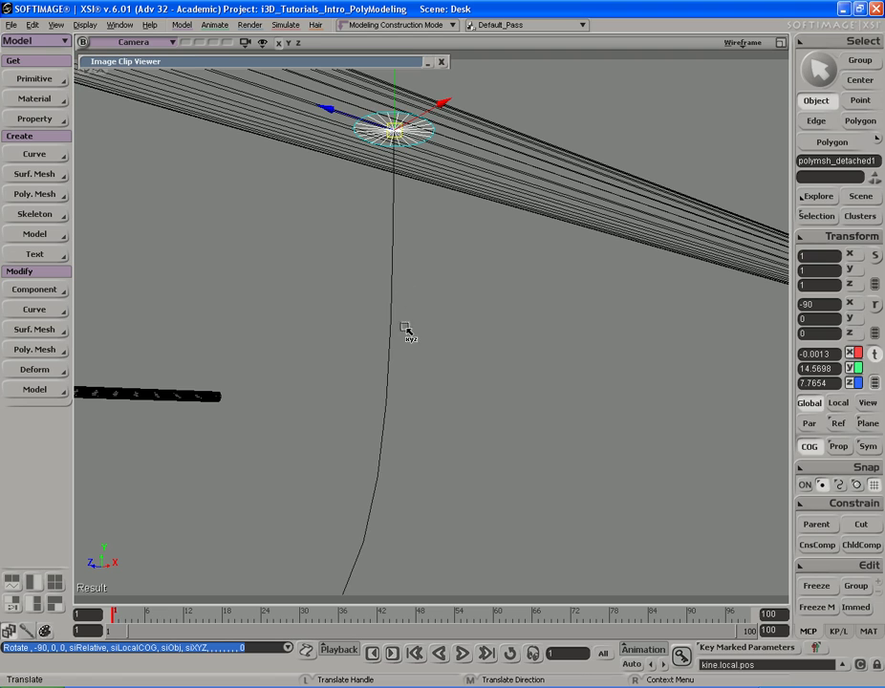
pyautogui.press('s')
pyautogui.moveTo(396, 314); pyautogui.dragTo(421, 245, button='right')
pyautogui.press('s')
pyautogui.moveTo(424, 322); pyautogui.dragTo(430, 246)
pyautogui.moveTo(336, 260); pyautogui.dragTo(355, 258, button='middle')
pyautogui.moveTo(355, 257); pyautogui.dragTo(385, 243, button='right')
pyautogui.press('f')
pyautogui.press('s')
pyautogui.moveTo(387, 244); pyautogui.dragTo(464, 246, button='middle')
pyautogui.moveTo(464, 245); pyautogui.dragTo(576, 215, button='right')
pyautogui.press('x')
pyautogui.moveTo(576, 215); pyautogui.dragTo(555, 215)
pyautogui.press('s')
pyautogui.moveTo(554, 215); pyautogui.dragTo(527, 232, button='right')
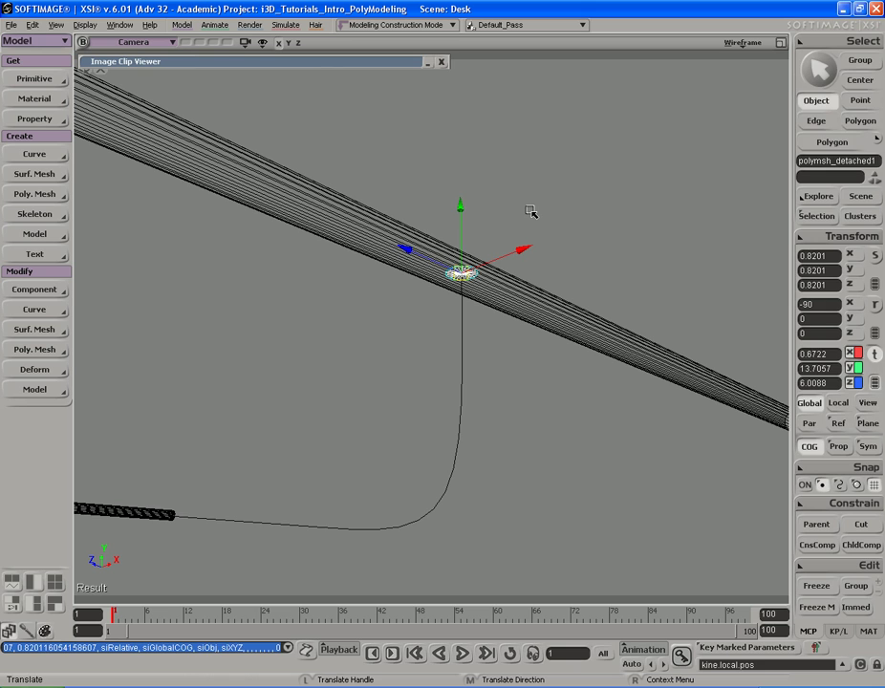
# Select all polygons of the disc and extrude them along the U-shaped bracket curve
pyautogui.press('u')
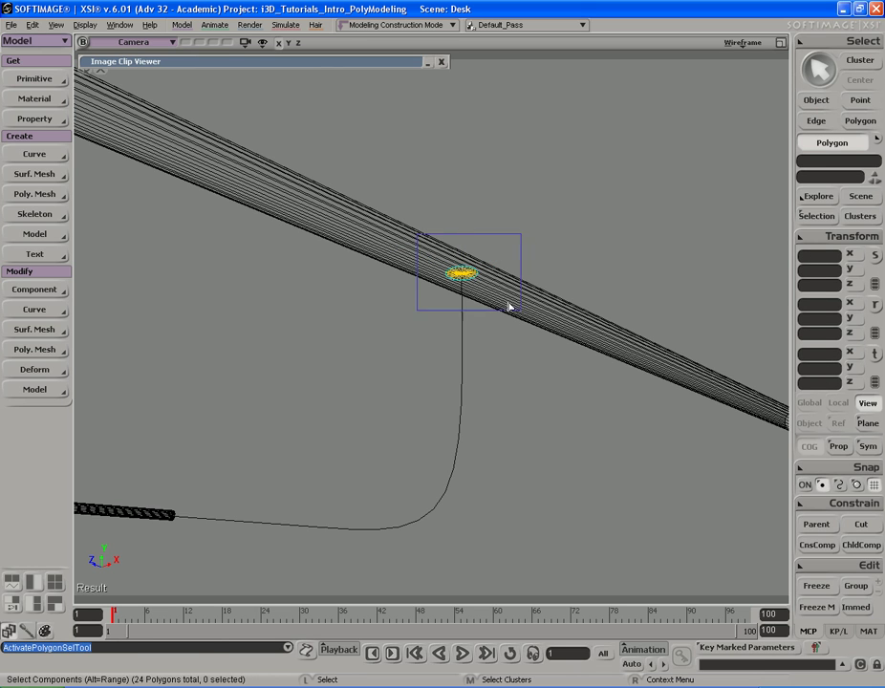
pyautogui.moveTo(432, 252); pyautogui.dragTo(457, 273)
pyautogui.press('s')
pyautogui.moveTo(547, 288); pyautogui.dragTo(529, 243, button='right')
pyautogui.rightClick(473, 260)
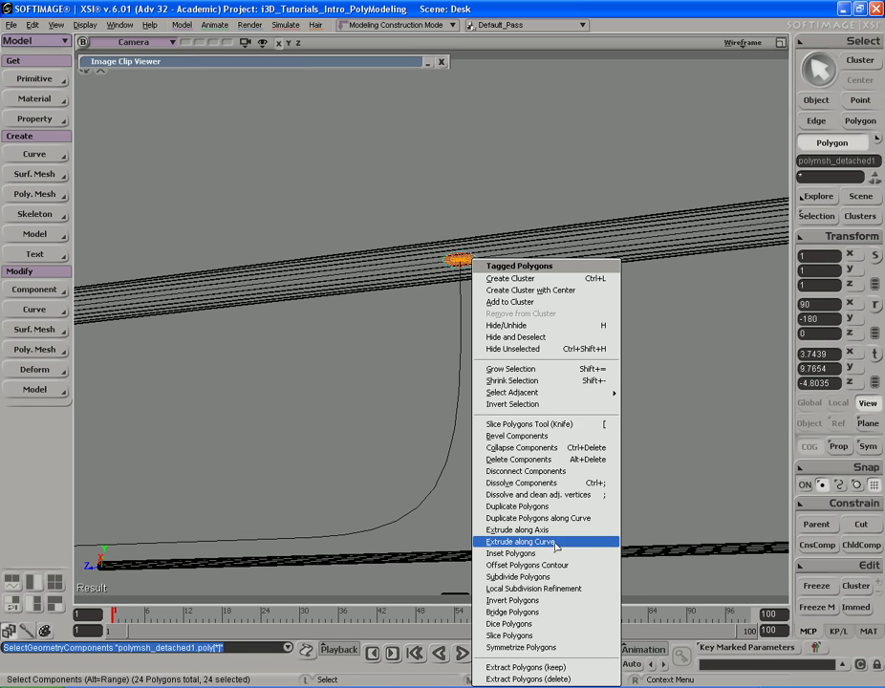
pyautogui.click(521, 542)
pyautogui.click(520, 401)
# Set the curve extrusion to 6 subdivisions and enable Per Knot
pyautogui.press('s')
pyautogui.moveTo(527, 403); pyautogui.dragTo(530, 362, button='right')
pyautogui.click(268, 273)
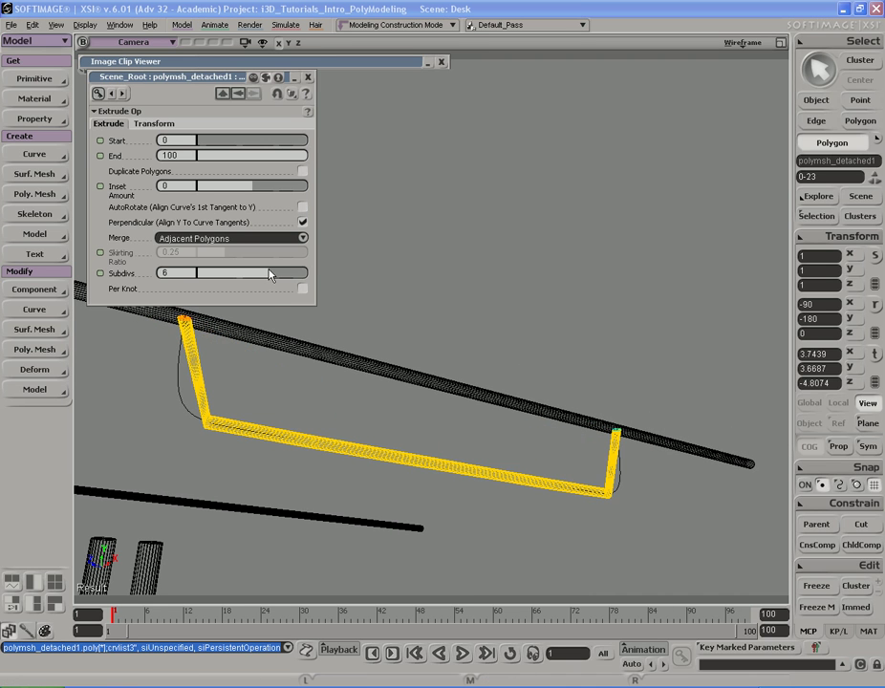
pyautogui.click(302, 289)
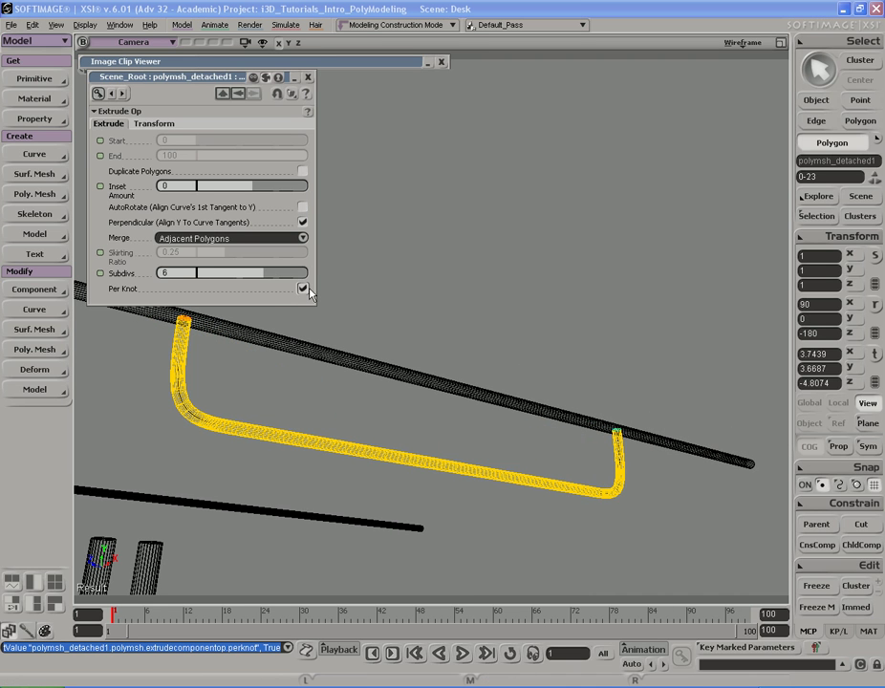
pyautogui.press('s')
pyautogui.moveTo(392, 363)
pyautogui.mouseDown(button='right')
pyautogui.moveTo(481, 379)
pyautogui.moveTo(441, 362)
pyautogui.mouseUp(button='right')
pyautogui.moveTo(440, 361); pyautogui.dragTo(401, 357)
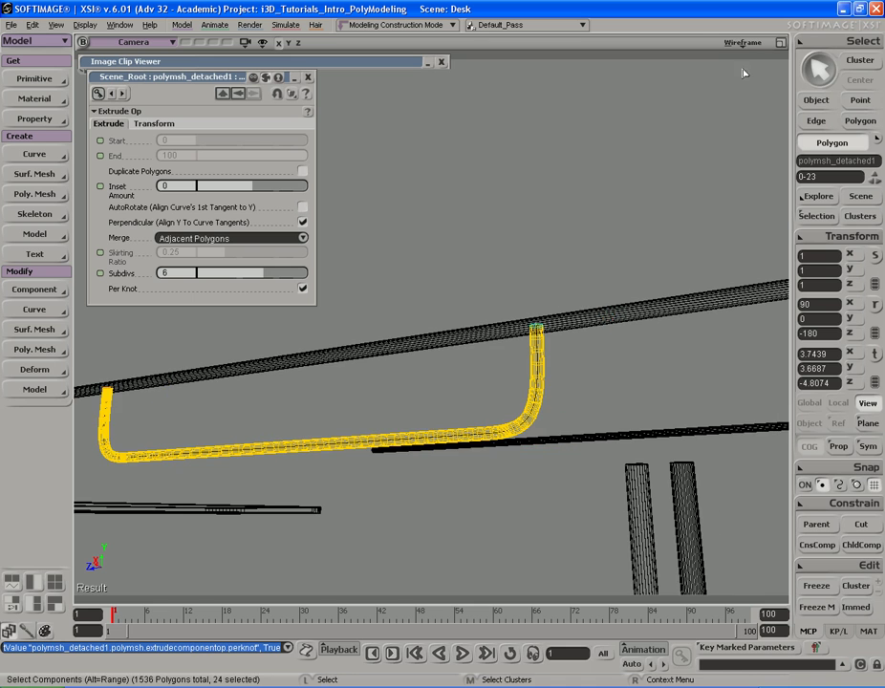
# Switch the camera view to shaded display and set the bracket extrusion's subdivisions to 10
pyautogui.middleClick(744, 43)
pyautogui.press('s')
pyautogui.moveTo(612, 244); pyautogui.dragTo(642, 291, button='middle')
pyautogui.moveTo(643, 292); pyautogui.dragTo(571, 253)
pyautogui.moveTo(571, 253); pyautogui.dragTo(567, 270, button='middle')
pyautogui.moveTo(566, 270); pyautogui.dragTo(535, 366, button='right')
pyautogui.moveTo(261, 274); pyautogui.dragTo(326, 274)
pyautogui.press('s')
pyautogui.moveTo(413, 358); pyautogui.dragTo(326, 362, button='middle')
pyautogui.moveTo(326, 362); pyautogui.dragTo(487, 381, button='right')
pyautogui.moveTo(152, 322); pyautogui.dragTo(423, 391)
pyautogui.moveTo(423, 391); pyautogui.dragTo(393, 395, button='middle')
pyautogui.moveTo(409, 476); pyautogui.dragTo(428, 376)
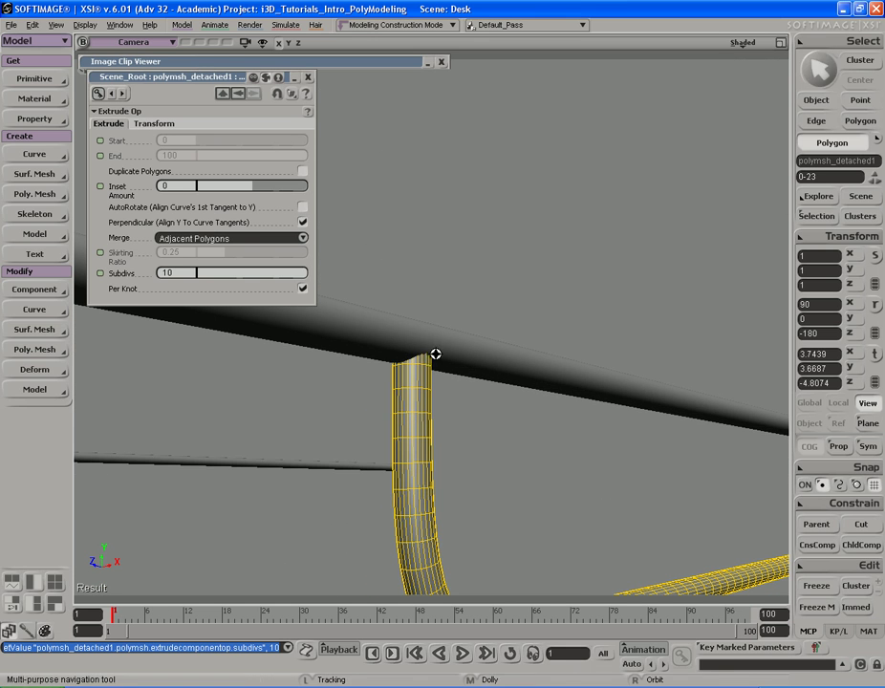
# Preview-render a region around the bracket's joint with the rail to inspect the extrusion's smoothness
pyautogui.press('s')
pyautogui.moveTo(436, 358); pyautogui.dragTo(457, 393, button='middle')
pyautogui.moveTo(553, 324); pyautogui.dragTo(535, 336)
pyautogui.moveTo(536, 335); pyautogui.dragTo(536, 339, button='right')
pyautogui.press('q')
pyautogui.moveTo(313, 357); pyautogui.dragTo(683, 497)
pyautogui.press('q')
pyautogui.middleClick(721, 308)
pyautogui.press('s')
pyautogui.moveTo(489, 368); pyautogui.dragTo(602, 344, button='middle')
pyautogui.moveTo(602, 344); pyautogui.dragTo(638, 350)
# Close the extrusion settings and freeze the bracket's modeling operators in object mode
pyautogui.click(308, 77)
pyautogui.press('space')
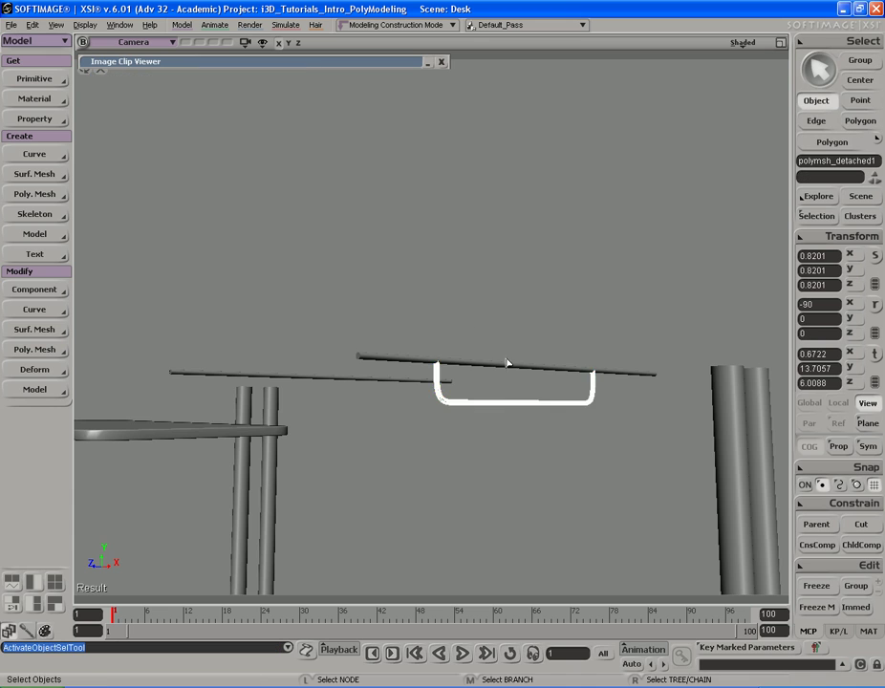
pyautogui.press('s')
pyautogui.moveTo(554, 416); pyautogui.dragTo(501, 389)
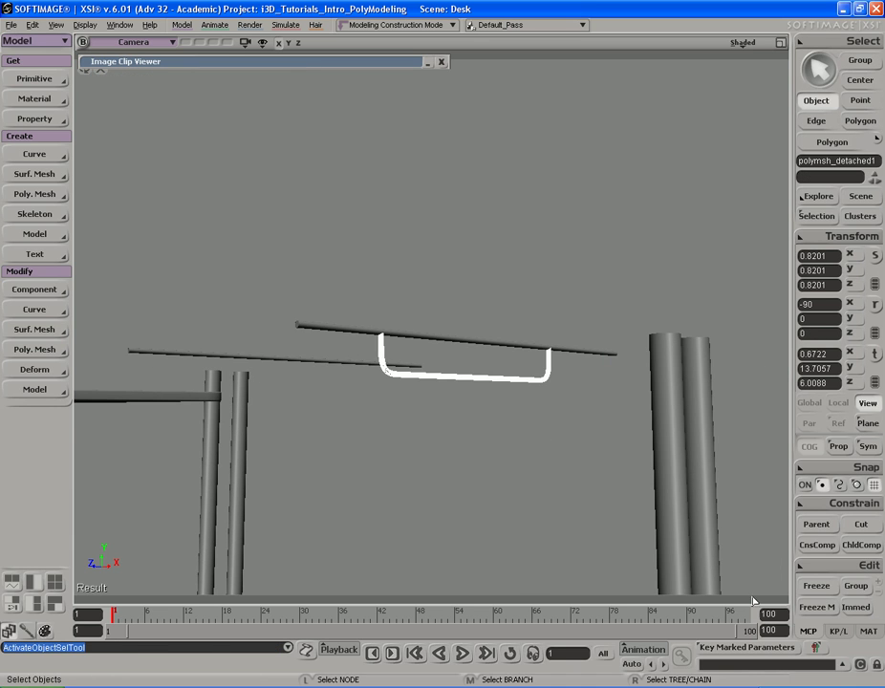
pyautogui.click(818, 607)
# Symmetrize the bracket's polygons to create a mirrored bracket under the opposite rail
pyautogui.press('s')
pyautogui.moveTo(406, 366); pyautogui.dragTo(513, 390)
pyautogui.moveTo(513, 390); pyautogui.dragTo(586, 402, button='right')
pyautogui.rightClick(571, 394)
pyautogui.click(619, 679)
pyautogui.moveTo(474, 399); pyautogui.dragTo(450, 377, button='right')
pyautogui.click(307, 77)
# Compare the two brackets with the desk reference image, examining the supports under the keyboard tray
pyautogui.moveTo(516, 315); pyautogui.dragTo(541, 325, button='right')
pyautogui.doubleClick(386, 63)
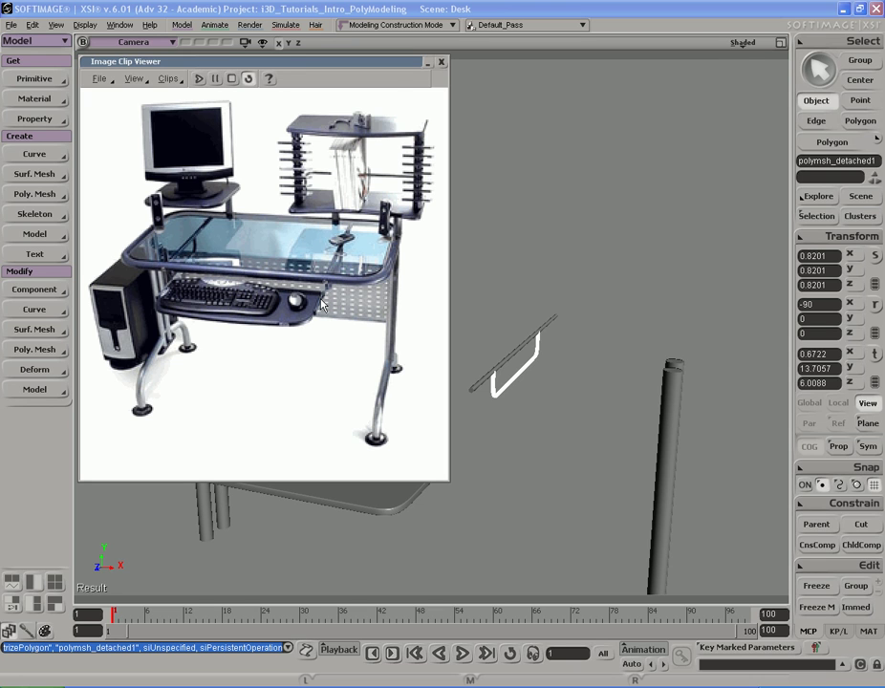
pyautogui.click(428, 62)
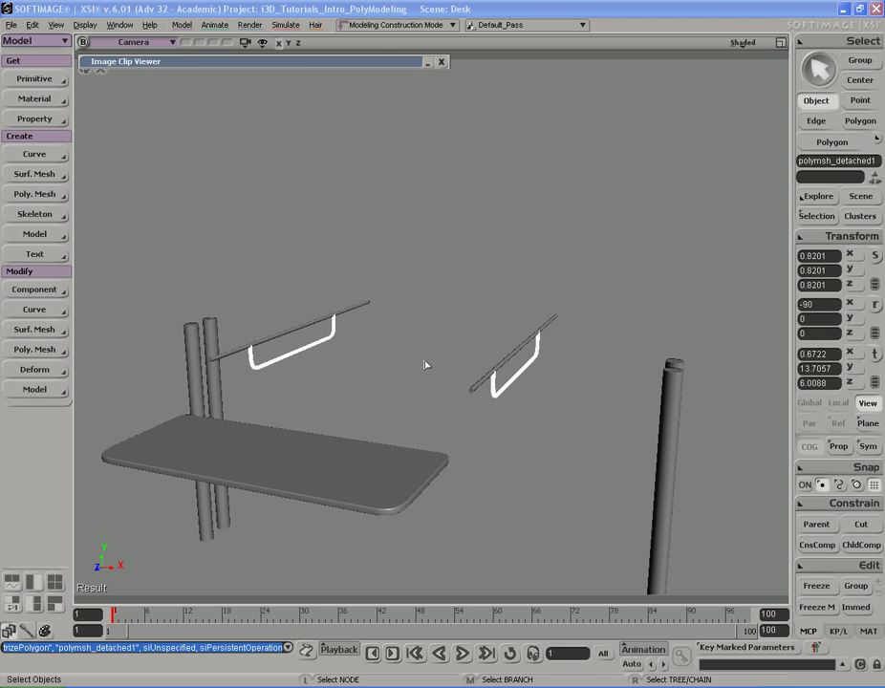
pyautogui.press('s')
pyautogui.moveTo(424, 440); pyautogui.dragTo(470, 375, button='right')
pyautogui.moveTo(470, 376); pyautogui.dragTo(359, 144, button='middle')
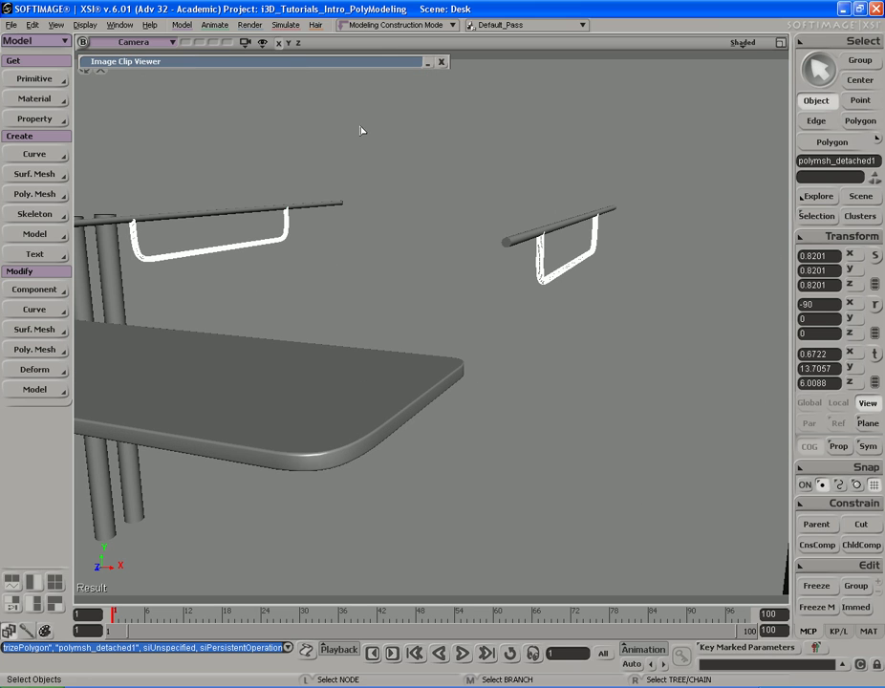
pyautogui.doubleClick(352, 65)
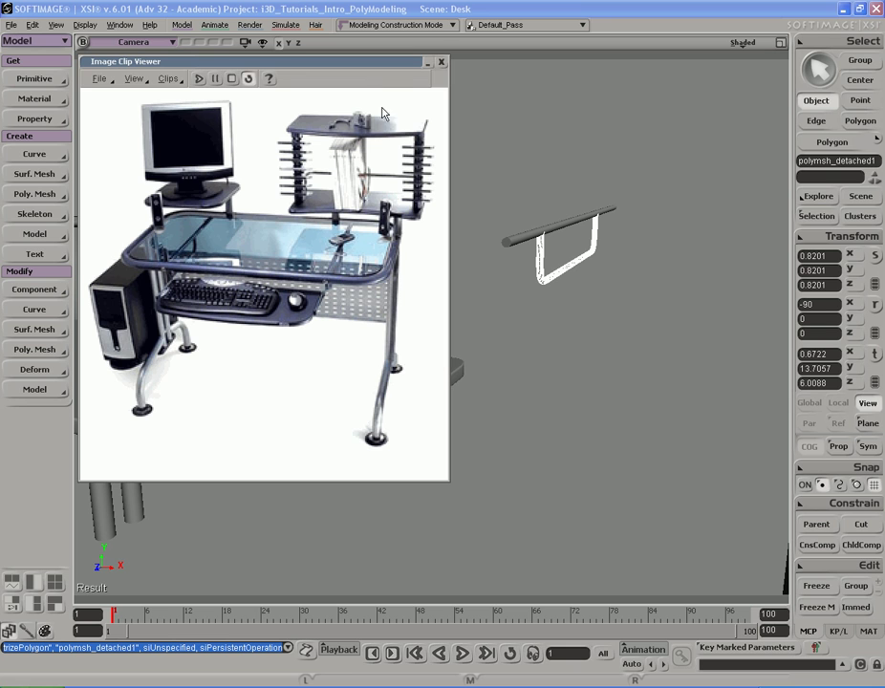
pyautogui.doubleClick(384, 64)
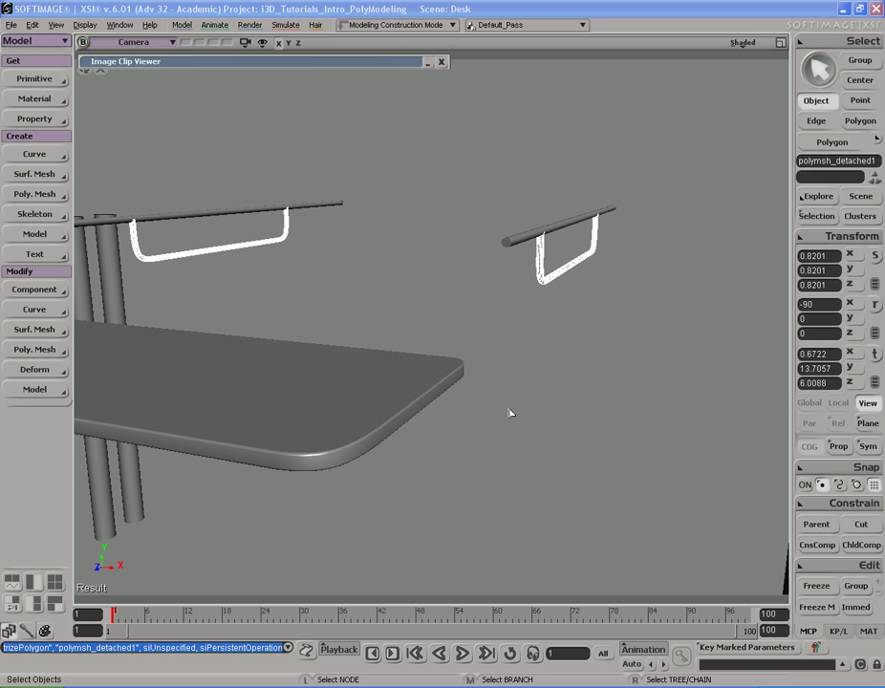
pyautogui.press('s')
pyautogui.moveTo(508, 413); pyautogui.dragTo(501, 359, button='right')
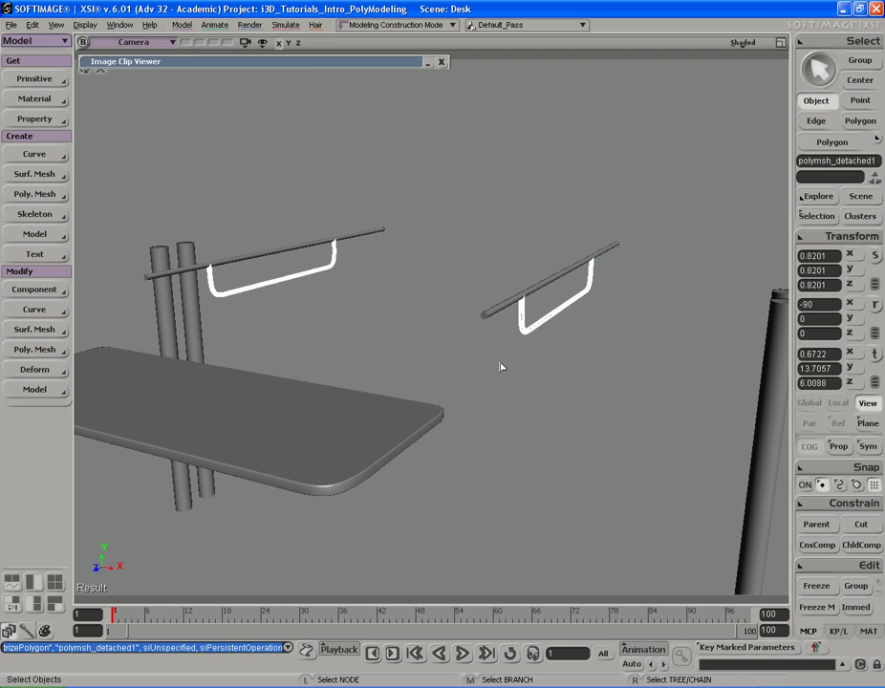
pyautogui.press('s')
pyautogui.moveTo(498, 362); pyautogui.dragTo(533, 360, button='right')
pyautogui.moveTo(533, 360); pyautogui.dragTo(490, 361, button='middle')
pyautogui.moveTo(490, 361); pyautogui.dragTo(513, 363, button='right')
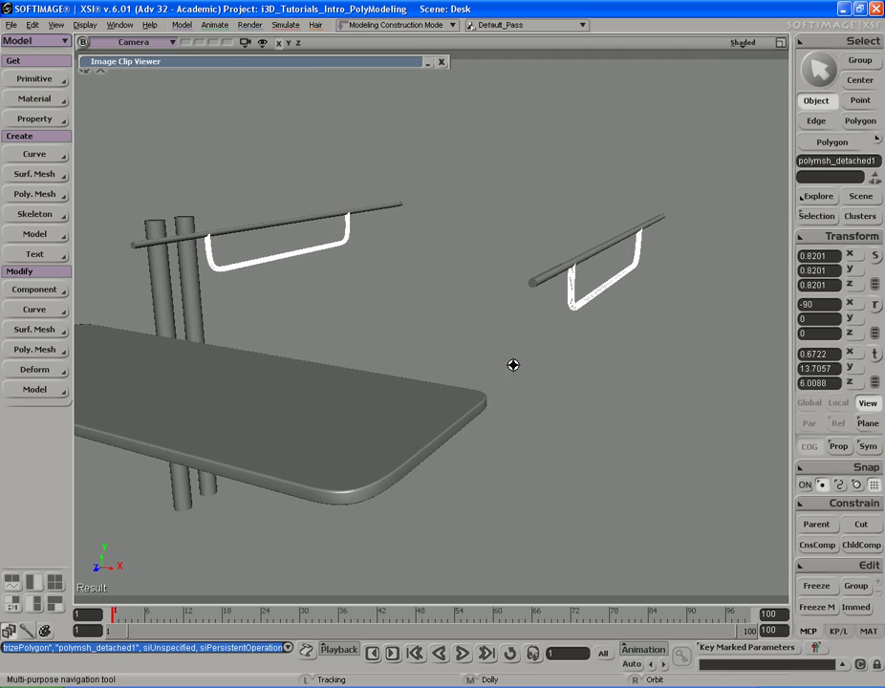
pyautogui.moveTo(513, 364); pyautogui.dragTo(558, 377, button='middle')
pyautogui.moveTo(557, 378); pyautogui.dragTo(531, 322, button='right')
pyautogui.press('s')
pyautogui.press('space')
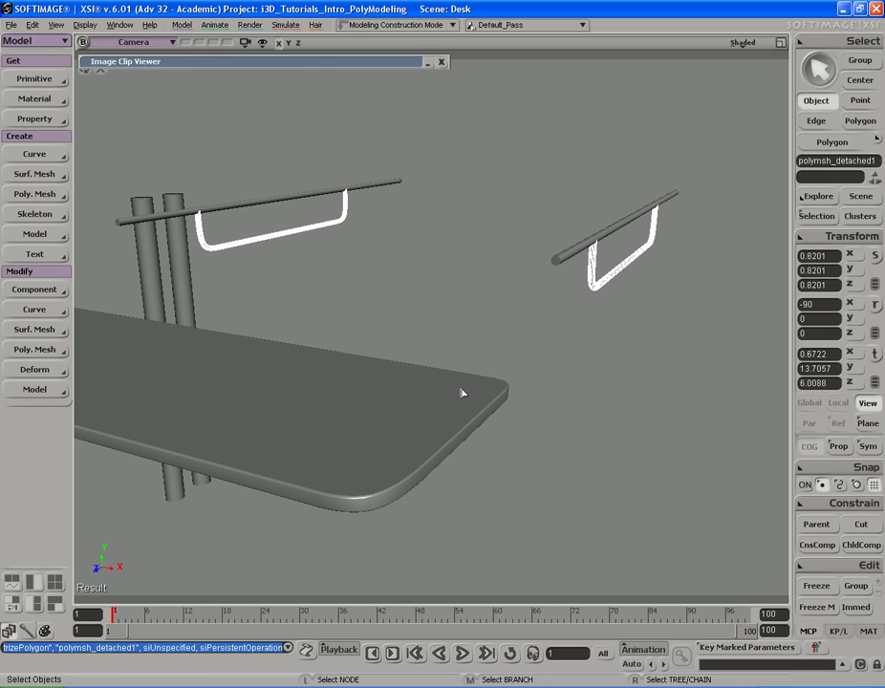
pyautogui.press('s')
pyautogui.moveTo(516, 344); pyautogui.dragTo(568, 313, button='right')
pyautogui.press('s')
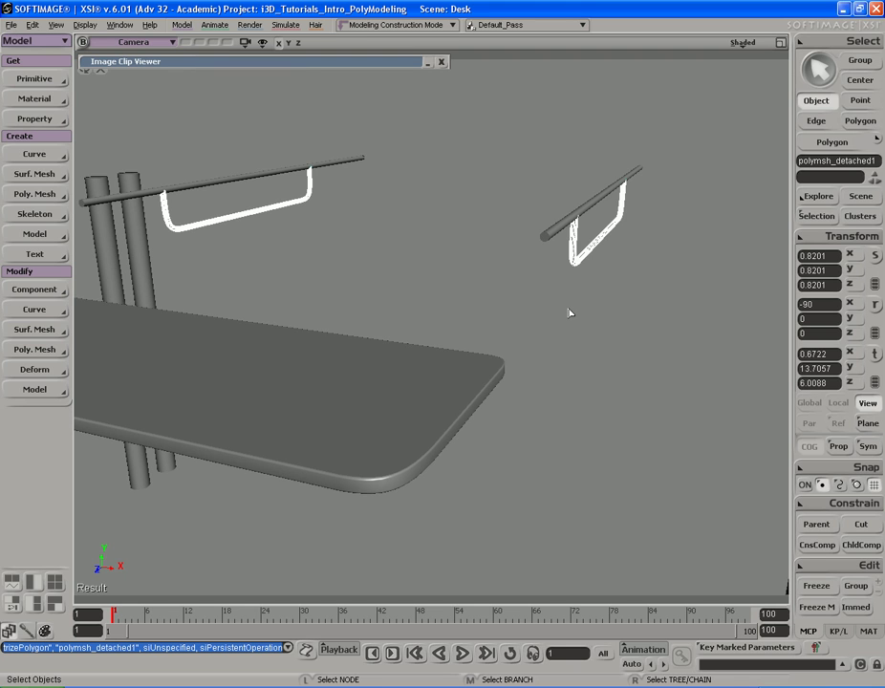
pyautogui.press('s')
pyautogui.moveTo(569, 313)
pyautogui.mouseDown(button='right')
pyautogui.moveTo(551, 318)
pyautogui.moveTo(575, 319)
pyautogui.mouseUp(button='right')
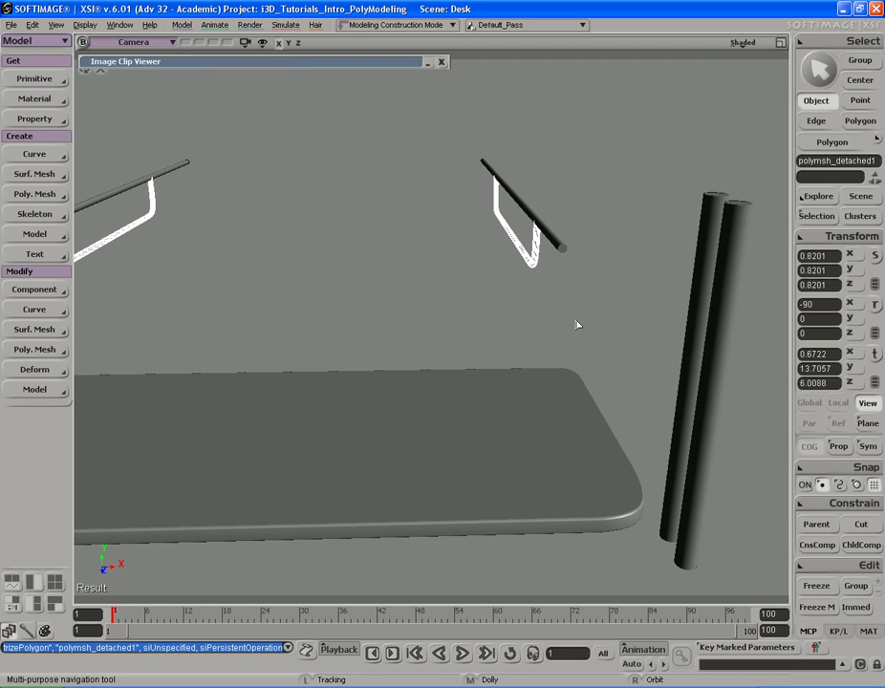
# Clear the selection and create a polygon mesh cube
pyautogui.click(528, 263)
pyautogui.click(512, 261)
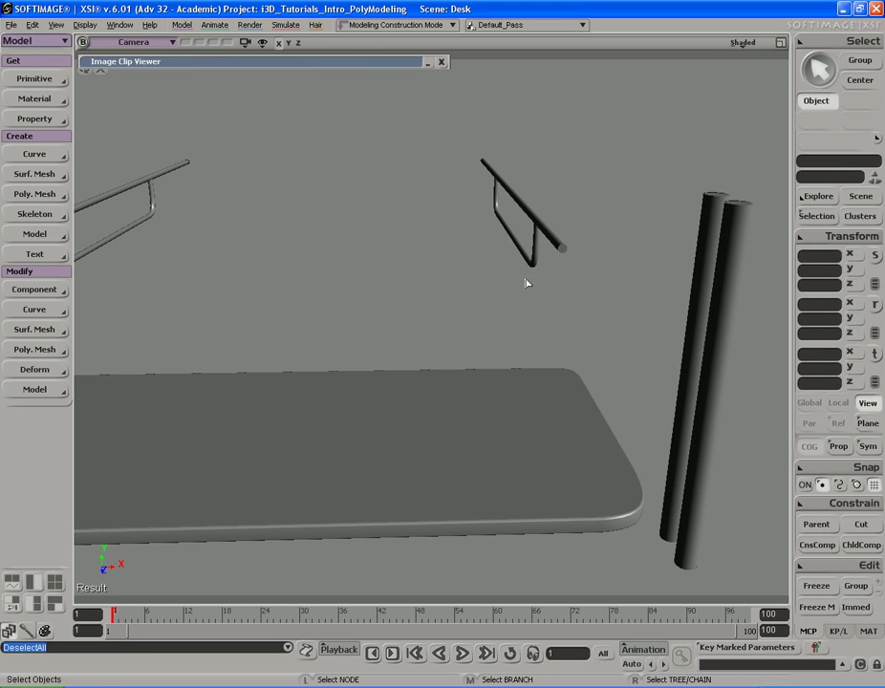
pyautogui.moveTo(581, 373); pyautogui.dragTo(567, 356, button='right')
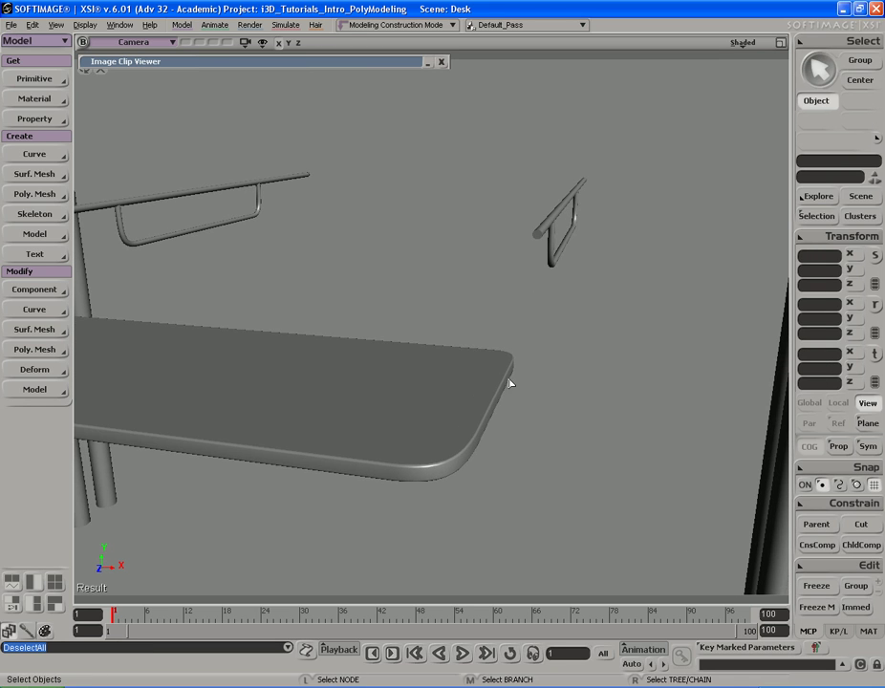
pyautogui.press('s')
pyautogui.moveTo(507, 386); pyautogui.dragTo(534, 338, button='right')
pyautogui.press('s')
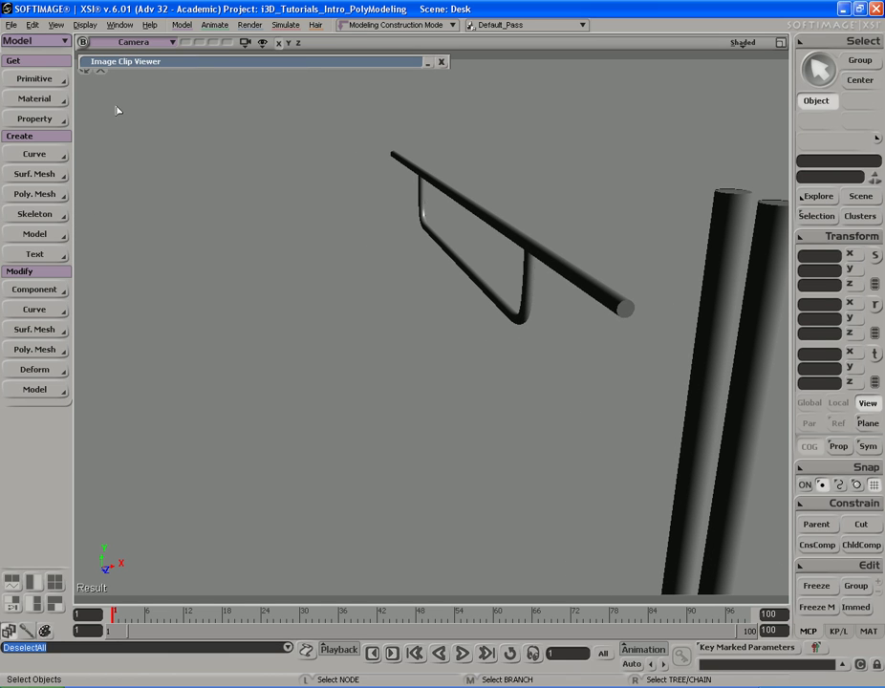
pyautogui.click(57, 80)
pyautogui.moveTo(143, 108)
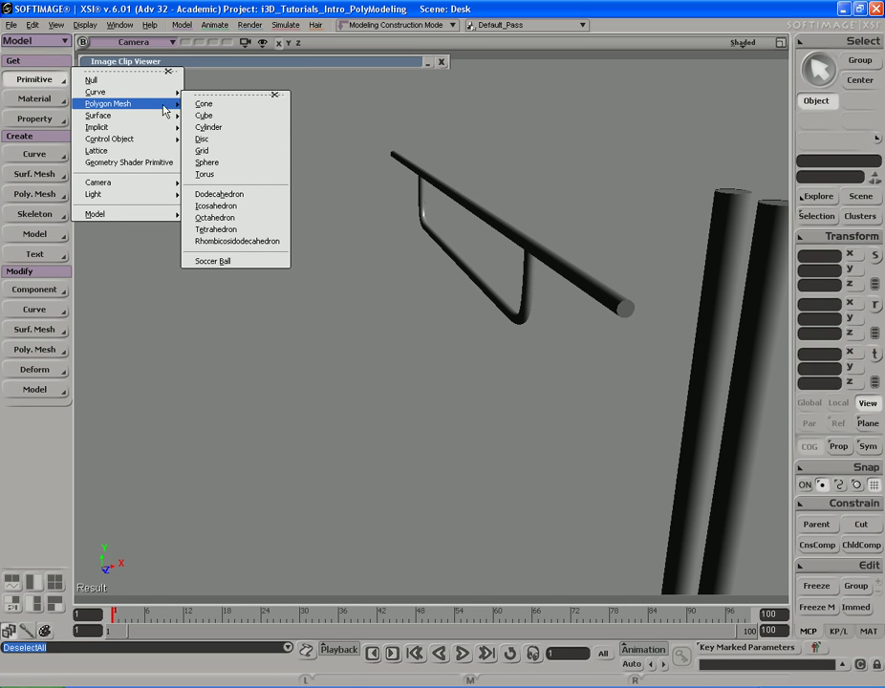
pyautogui.click(234, 116)
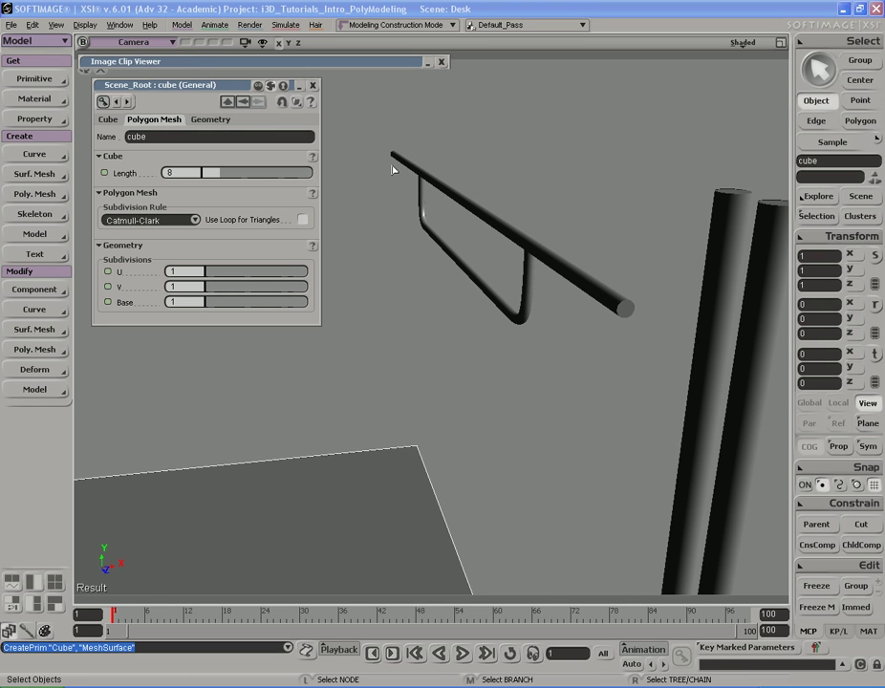
pyautogui.click(313, 86)
# In the front view, scale the cube uniformly to about 0.043 and move it beside the bracket's base, to about X 3.51, Y 8.97
pyautogui.press('F12')
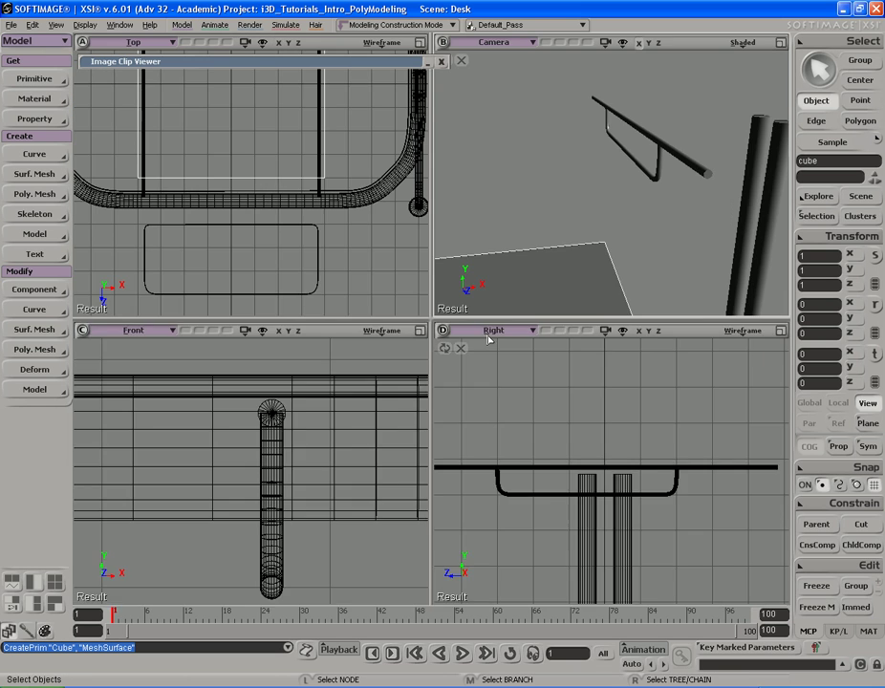
pyautogui.press('F12')
pyautogui.press('a')
pyautogui.press('s')
pyautogui.moveTo(539, 268); pyautogui.dragTo(510, 357)
pyautogui.press('v')
pyautogui.moveTo(499, 425); pyautogui.dragTo(495, 197)
pyautogui.press('s')
pyautogui.moveTo(511, 198); pyautogui.dragTo(494, 192, button='middle')
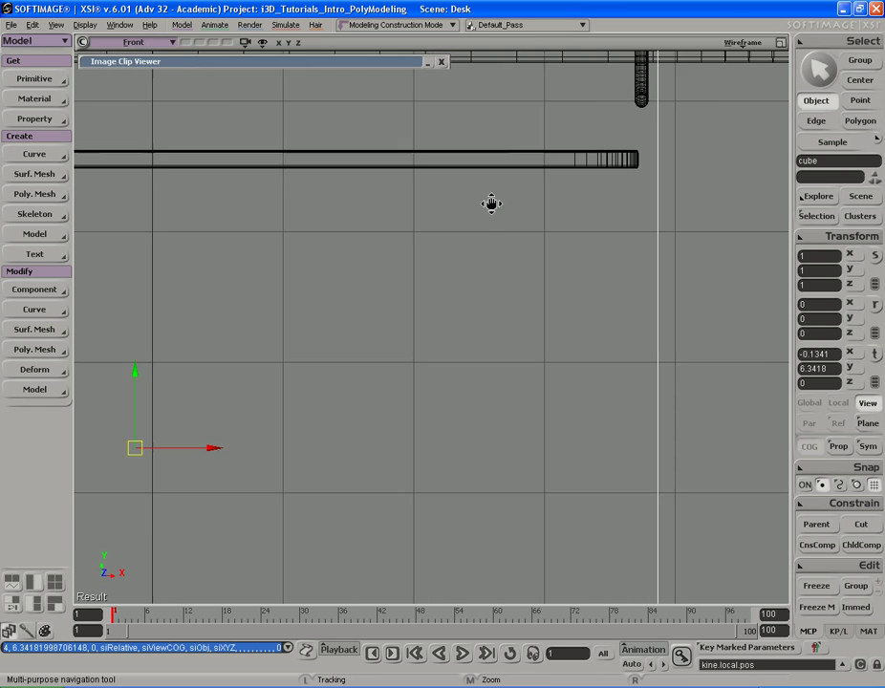
pyautogui.moveTo(494, 192); pyautogui.dragTo(362, 409)
pyautogui.moveTo(448, 388); pyautogui.dragTo(624, 193)
pyautogui.moveTo(472, 299); pyautogui.dragTo(447, 293)
pyautogui.press('x')
pyautogui.press('v')
pyautogui.moveTo(612, 246); pyautogui.dragTo(626, 238)
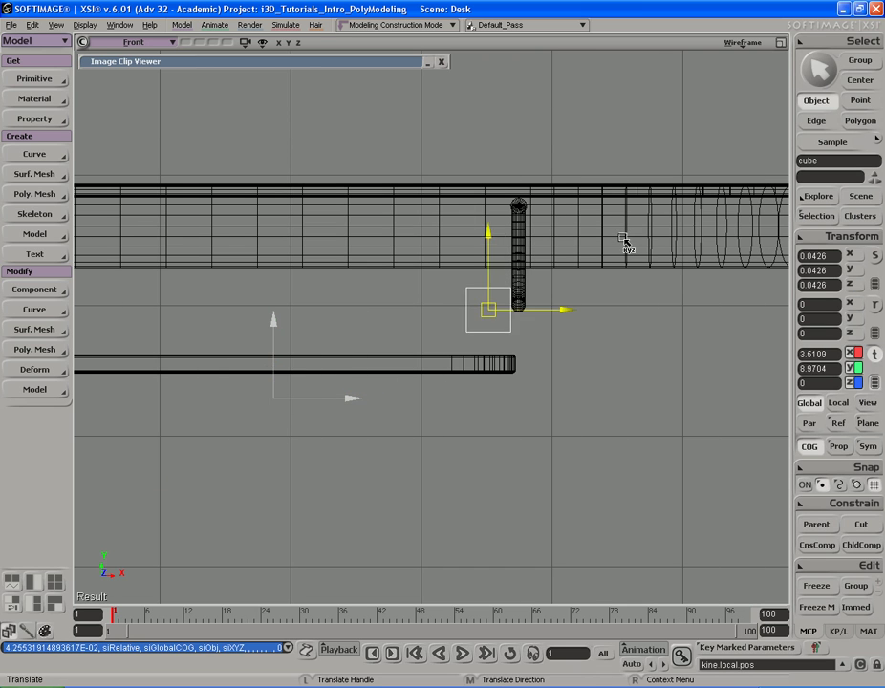
# Shrink the cube further and bring it closer to the bracket tube, at about X 3.62, Y 9.02
pyautogui.press('f')
pyautogui.press('s')
pyautogui.moveTo(626, 238); pyautogui.dragTo(669, 134, button='middle')
pyautogui.moveTo(686, 119); pyautogui.dragTo(643, 208)
pyautogui.moveTo(643, 207); pyautogui.dragTo(498, 211, button='middle')
pyautogui.press('v')
pyautogui.press('s')
pyautogui.moveTo(583, 348); pyautogui.dragTo(543, 361, button='middle')
pyautogui.press('F12')
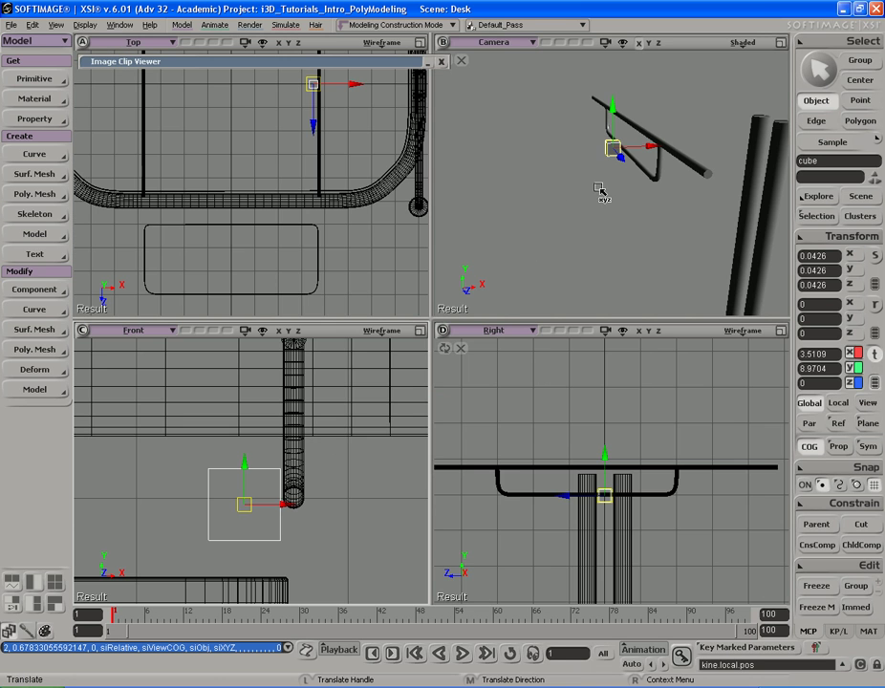
pyautogui.press('f')
pyautogui.press('s')
pyautogui.moveTo(652, 212); pyautogui.dragTo(582, 215, button='right')
pyautogui.moveTo(582, 214); pyautogui.dragTo(619, 202, button='middle')
pyautogui.moveTo(618, 202); pyautogui.dragTo(643, 193, button='right')
pyautogui.moveTo(644, 193)
pyautogui.mouseDown(button='middle')
pyautogui.moveTo(555, 218)
pyautogui.moveTo(658, 202)
pyautogui.mouseUp(button='middle')
pyautogui.press('v')
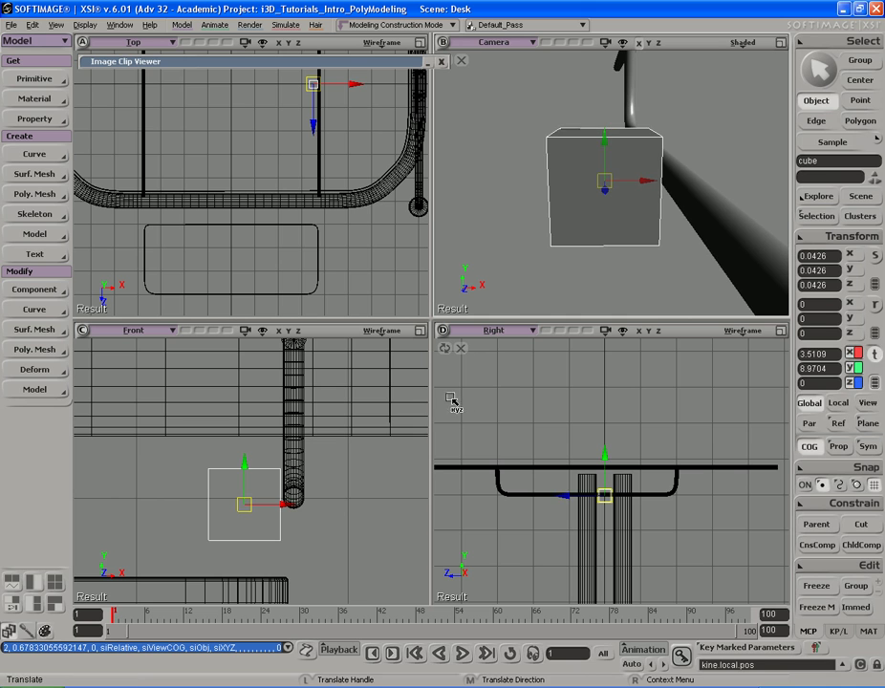
pyautogui.press('x')
pyautogui.moveTo(348, 454)
pyautogui.mouseDown()
pyautogui.moveTo(312, 467)
pyautogui.moveTo(321, 449)
pyautogui.moveTo(344, 446)
pyautogui.moveTo(335, 450)
pyautogui.mouseUp()
pyautogui.press('x')
pyautogui.press('s')
pyautogui.moveTo(335, 450); pyautogui.dragTo(386, 421, button='middle')
# Scale the cube uniformly to about 0.011 and narrow it along X to a scale of 0.006
pyautogui.moveTo(658, 212); pyautogui.dragTo(651, 189, button='middle')
pyautogui.moveTo(651, 188); pyautogui.dragTo(638, 206, button='right')
pyautogui.press('x')
pyautogui.moveTo(661, 222); pyautogui.dragTo(650, 227)
pyautogui.press('s')
pyautogui.moveTo(650, 226); pyautogui.dragTo(650, 229, button='right')
pyautogui.press('x')
pyautogui.moveTo(680, 228); pyautogui.dragTo(637, 228, button='middle')
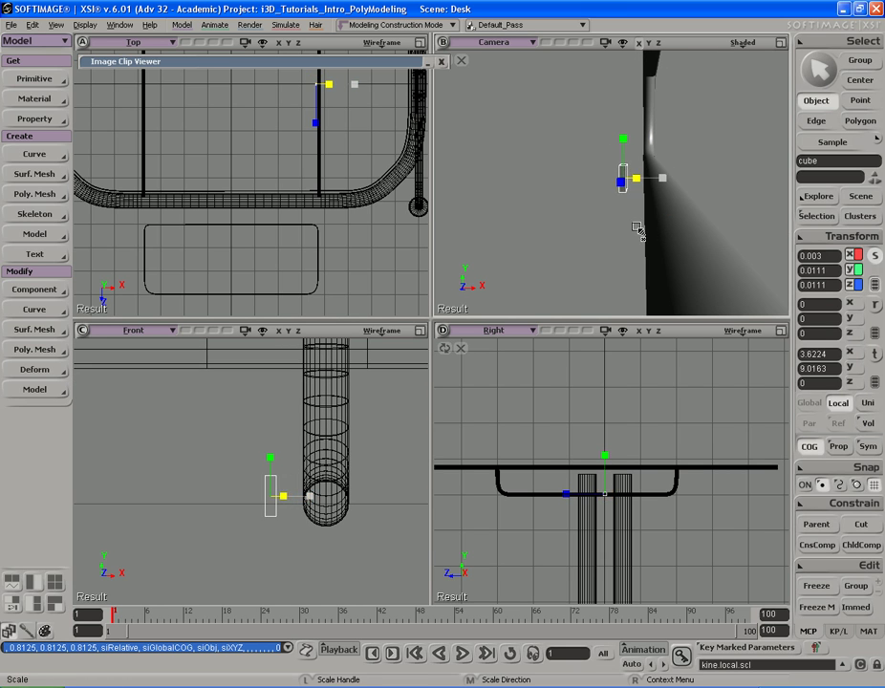
pyautogui.press('s')
pyautogui.moveTo(653, 226)
pyautogui.mouseDown(button='right')
pyautogui.moveTo(638, 226)
pyautogui.moveTo(641, 210)
pyautogui.mouseUp(button='right')
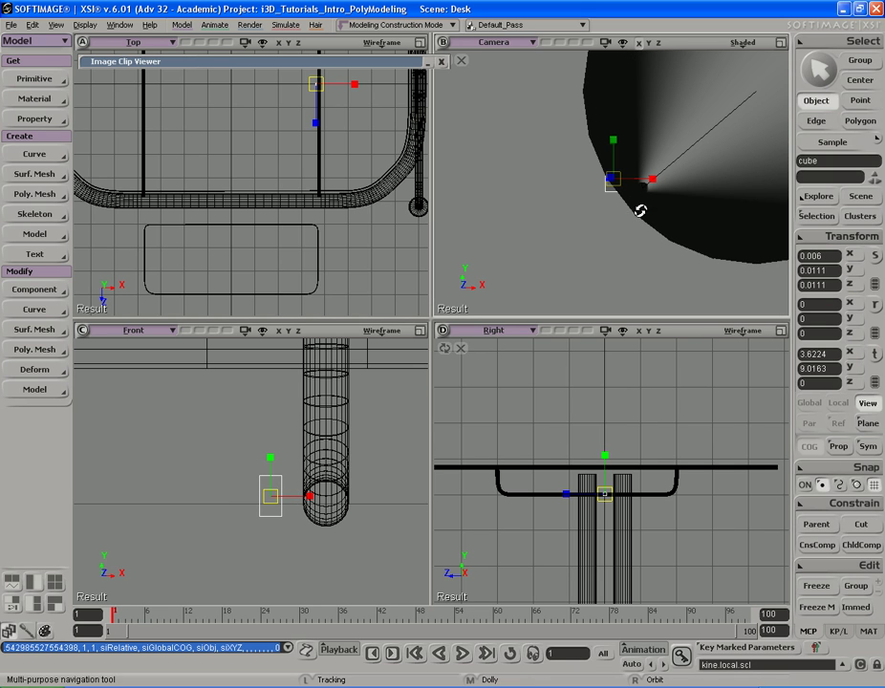
# In the front view, move the cube up against the bracket tube, to about X 3.67, Y 9
pyautogui.moveTo(398, 421); pyautogui.dragTo(337, 393, button='middle')
pyautogui.press('v')
pyautogui.keyDown('ctrl'); pyautogui.moveTo(246, 494); pyautogui.dragTo(245, 482); pyautogui.keyUp('ctrl')
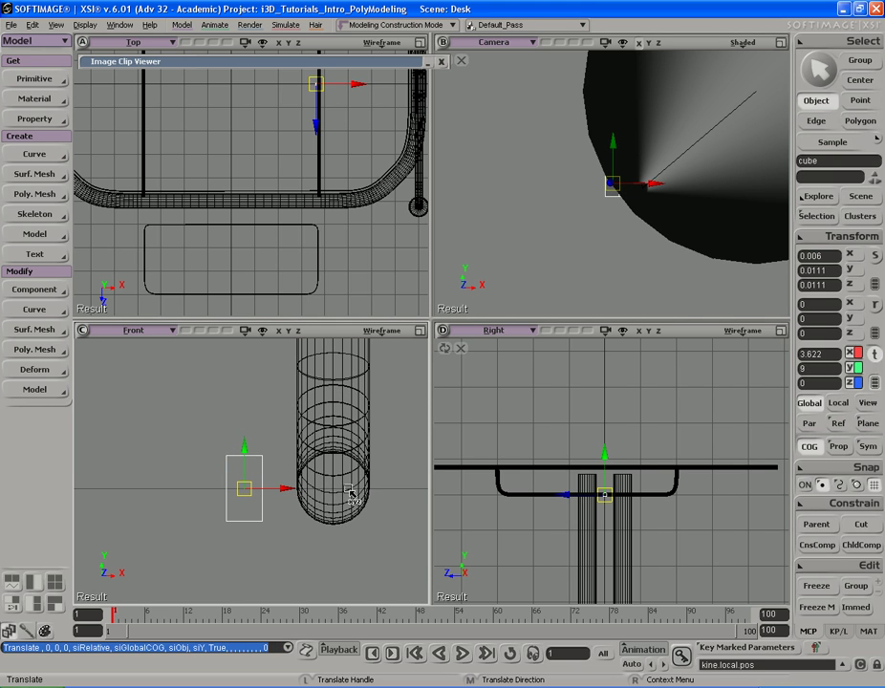
pyautogui.moveTo(322, 488); pyautogui.dragTo(342, 449)
# Scale the cube's height along Y to about 0.0105
pyautogui.press('s')
pyautogui.moveTo(652, 191); pyautogui.dragTo(611, 218, button='right')
pyautogui.press('x')
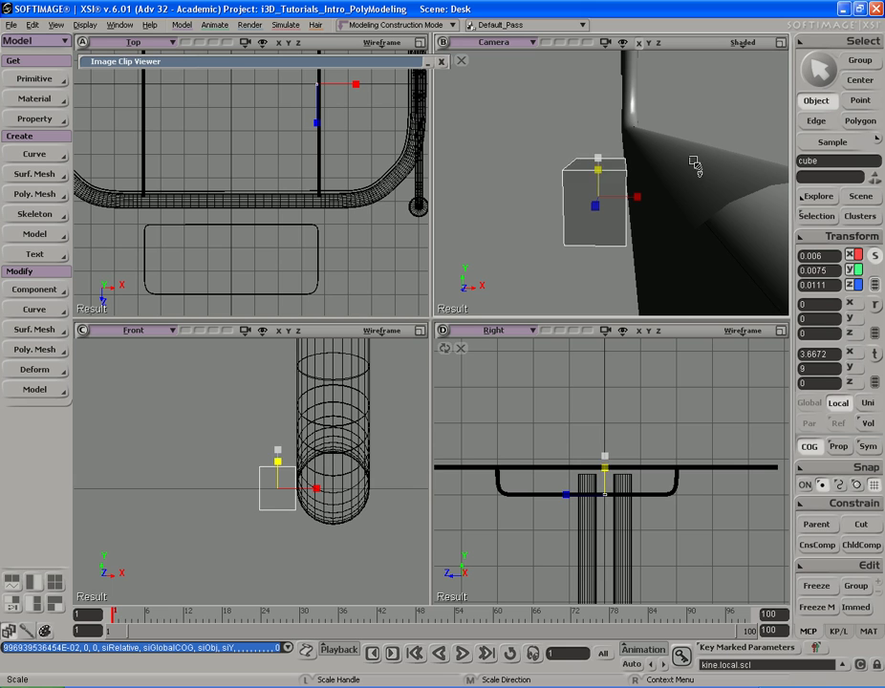
pyautogui.press('s')
pyautogui.moveTo(692, 142); pyautogui.dragTo(673, 187, button='right')
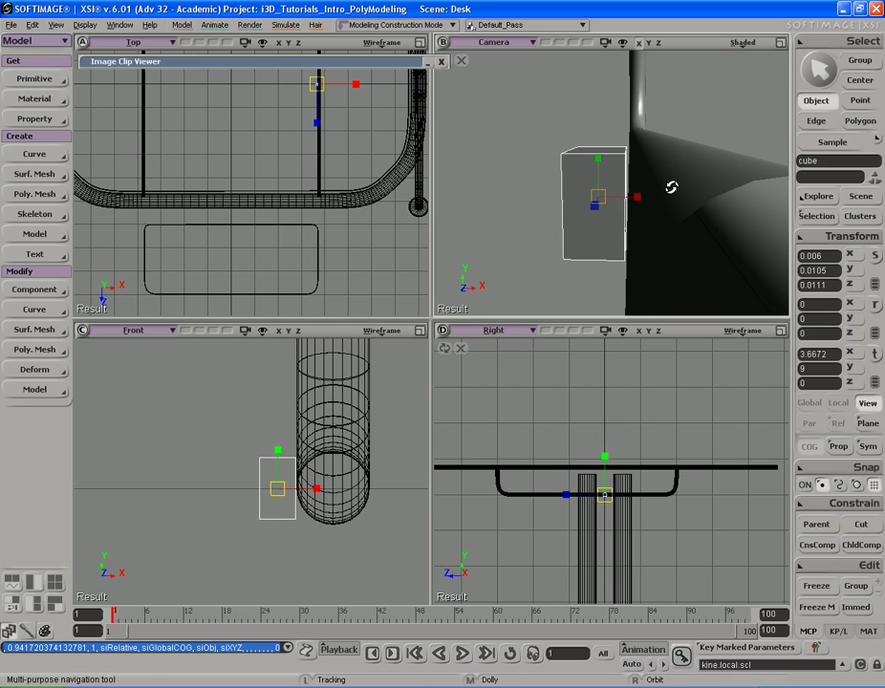
pyautogui.press('x')
pyautogui.moveTo(337, 461); pyautogui.dragTo(313, 449)
pyautogui.press('x')
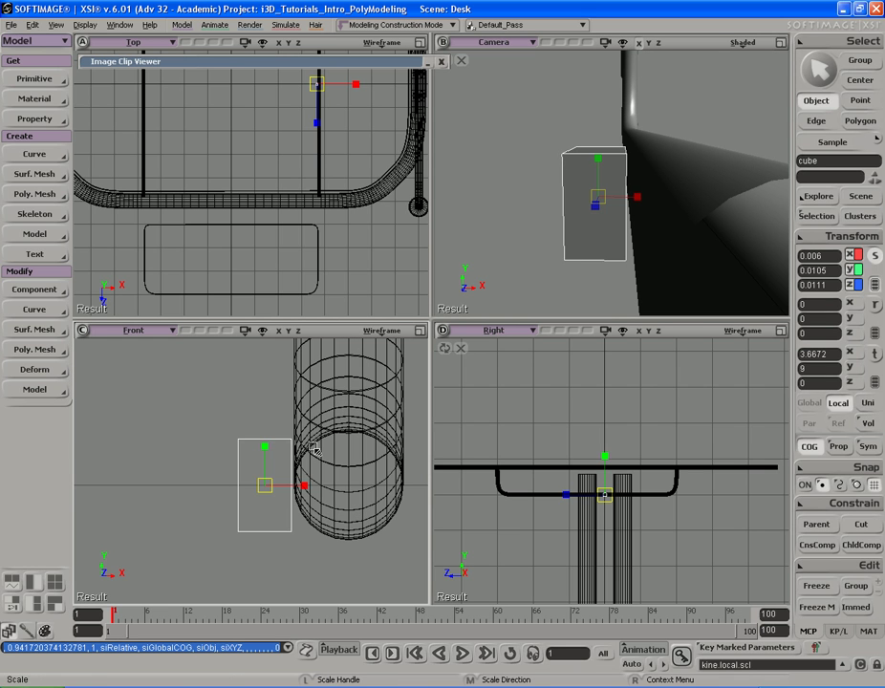
# Select the cube's four points farthest from the tube and move them toward it, to about X 3.655
pyautogui.press('t')
pyautogui.moveTo(208, 435); pyautogui.dragTo(274, 577)
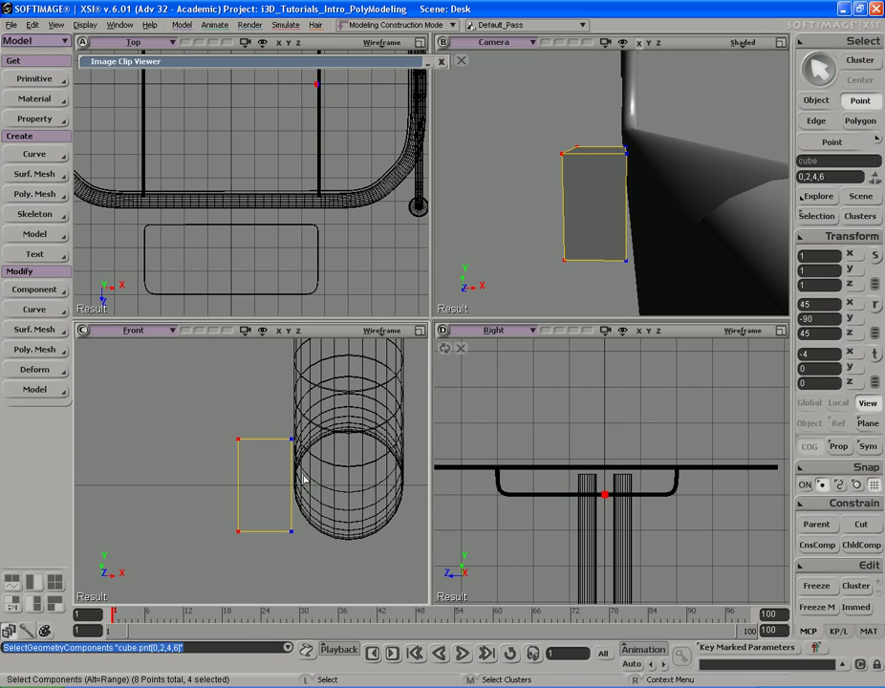
pyautogui.press('v')
pyautogui.moveTo(314, 426); pyautogui.dragTo(334, 426)
pyautogui.press('s')
pyautogui.moveTo(584, 217); pyautogui.dragTo(574, 234, button='right')
pyautogui.moveTo(604, 247); pyautogui.dragTo(595, 246)
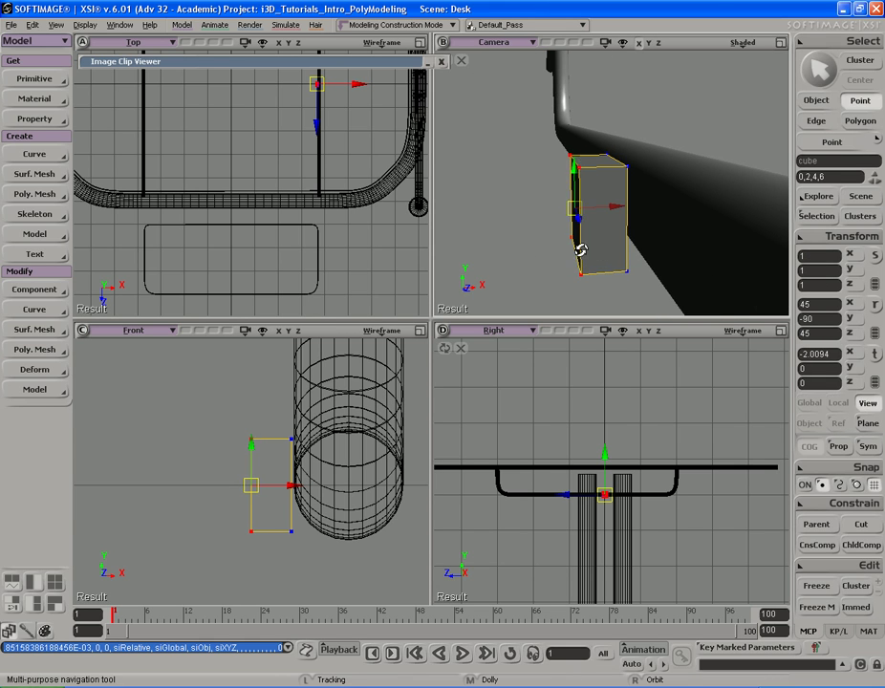
pyautogui.press('s')
pyautogui.moveTo(595, 246); pyautogui.dragTo(592, 246, button='right')
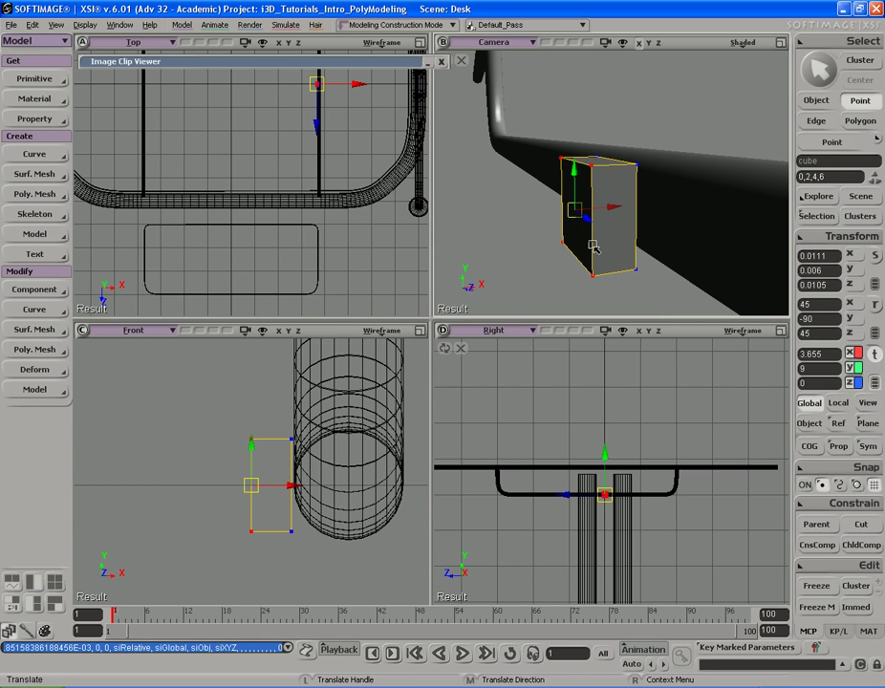
# Select the cube's top points and lower them to flatten the cube into a low block
pyautogui.press('s')
pyautogui.moveTo(656, 243); pyautogui.dragTo(620, 250, button='right')
pyautogui.moveTo(568, 245); pyautogui.dragTo(580, 244, button='middle')
pyautogui.moveTo(579, 244); pyautogui.dragTo(638, 236, button='right')
pyautogui.press('s')
pyautogui.press('v')
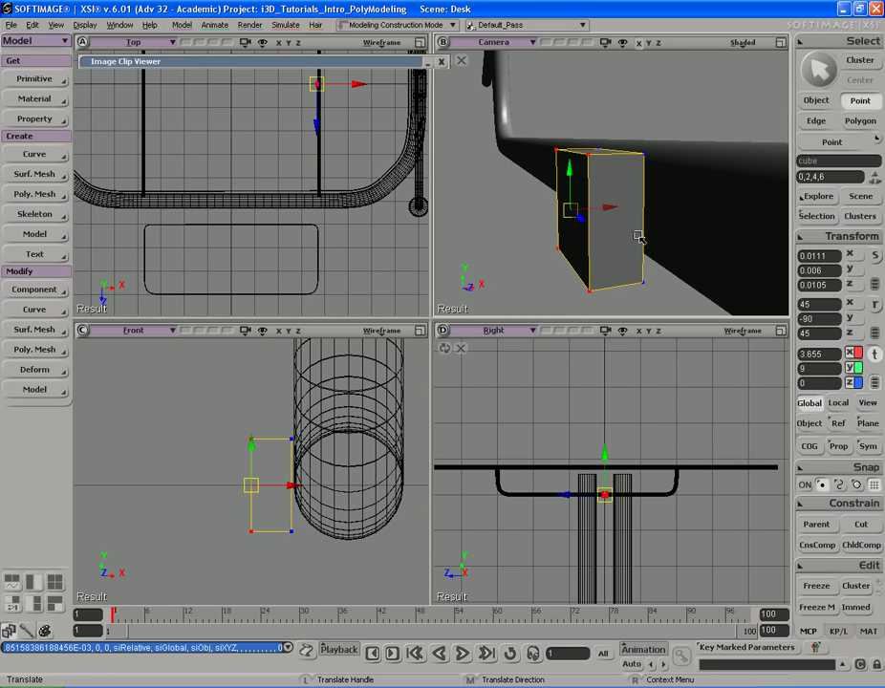
pyautogui.press('s')
pyautogui.moveTo(573, 217); pyautogui.dragTo(618, 194, button='right')
pyautogui.press('t')
pyautogui.moveTo(532, 121); pyautogui.dragTo(691, 183)
pyautogui.press('v')
pyautogui.moveTo(669, 88); pyautogui.dragTo(668, 159, button='middle')
pyautogui.moveTo(670, 159); pyautogui.dragTo(669, 164)
pyautogui.moveTo(668, 164); pyautogui.dragTo(670, 162, button='middle')
pyautogui.press('s')
pyautogui.moveTo(670, 162)
pyautogui.mouseDown(button='middle')
pyautogui.moveTo(695, 160)
pyautogui.moveTo(661, 182)
pyautogui.mouseUp(button='middle')
pyautogui.moveTo(662, 182); pyautogui.dragTo(671, 156)
pyautogui.moveTo(672, 155); pyautogui.dragTo(685, 134, button='right')
pyautogui.press('v')
pyautogui.press('space')
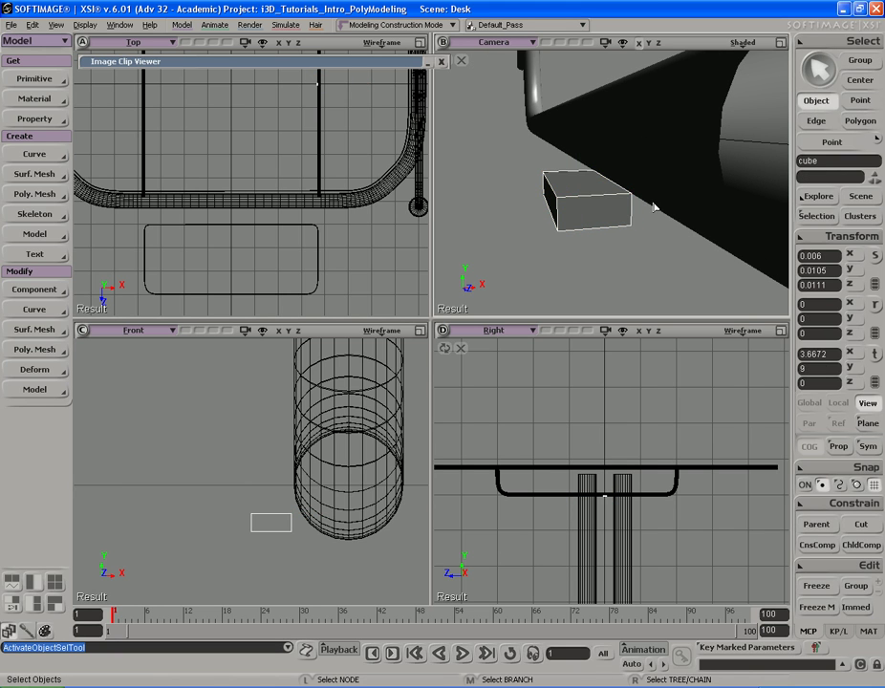
# In the front view, cut the block vertically with the Knife tool, close to its tube-side end
pyautogui.press('i')
pyautogui.press('s')
pyautogui.moveTo(623, 194); pyautogui.dragTo(622, 211, button='right')
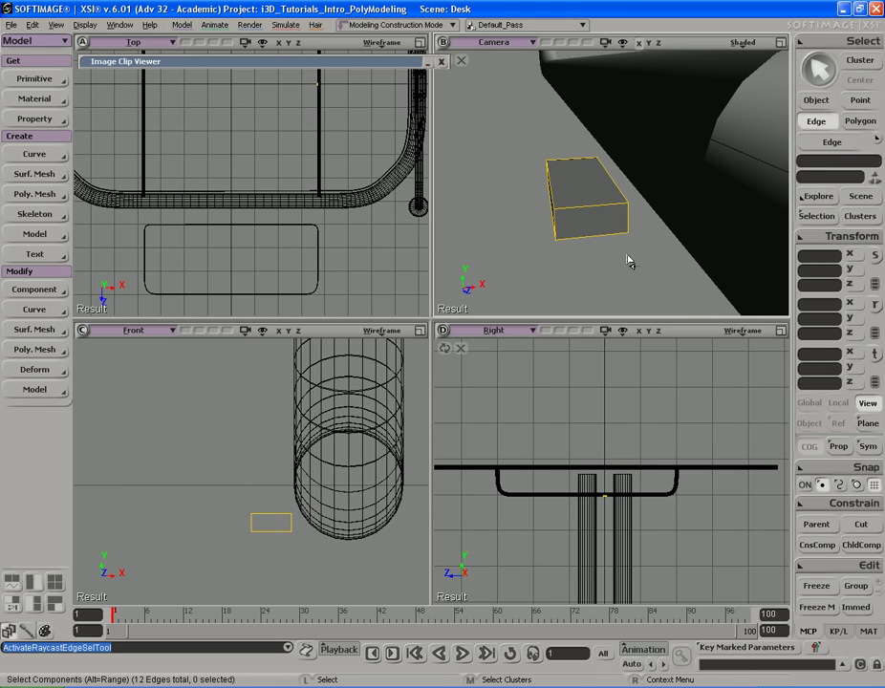
pyautogui.press('space')
pyautogui.click(586, 196)
pyautogui.press('s')
pyautogui.moveTo(287, 508); pyautogui.dragTo(272, 490)
pyautogui.moveTo(272, 489); pyautogui.dragTo(288, 488, button='middle')
pyautogui.moveTo(289, 487); pyautogui.dragTo(247, 449)
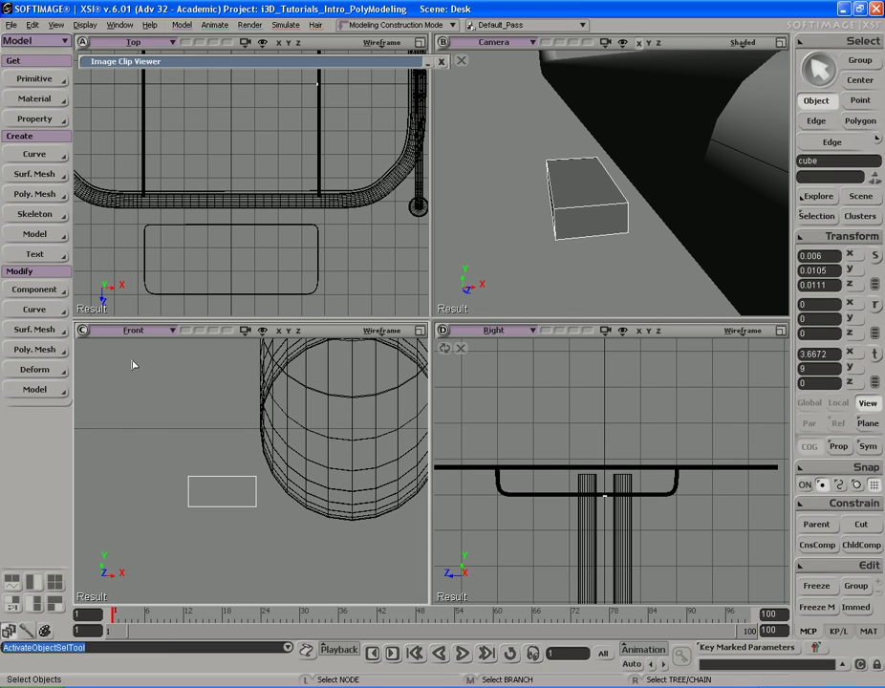
pyautogui.click(35, 353)
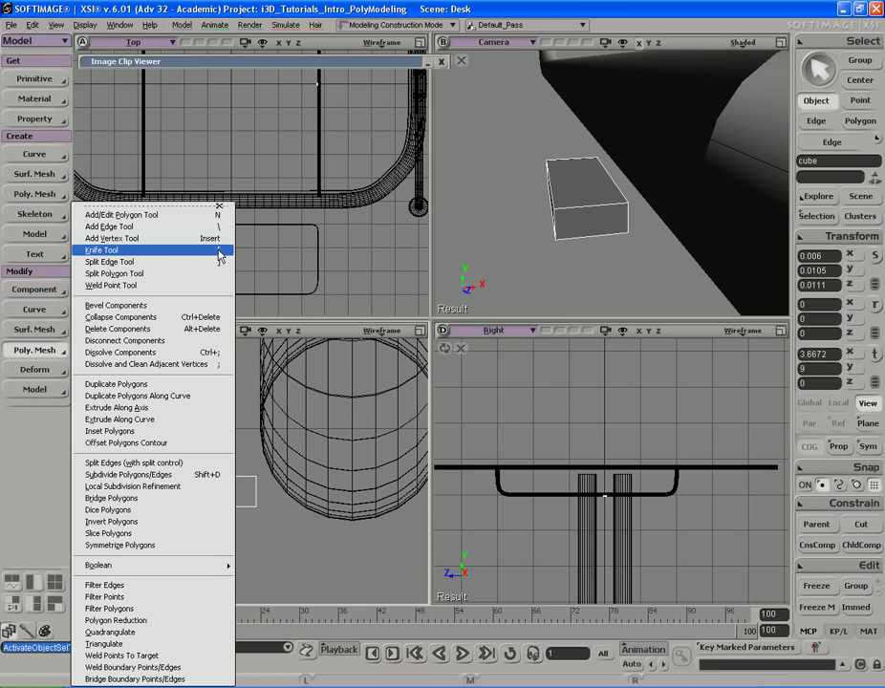
pyautogui.click(105, 249)
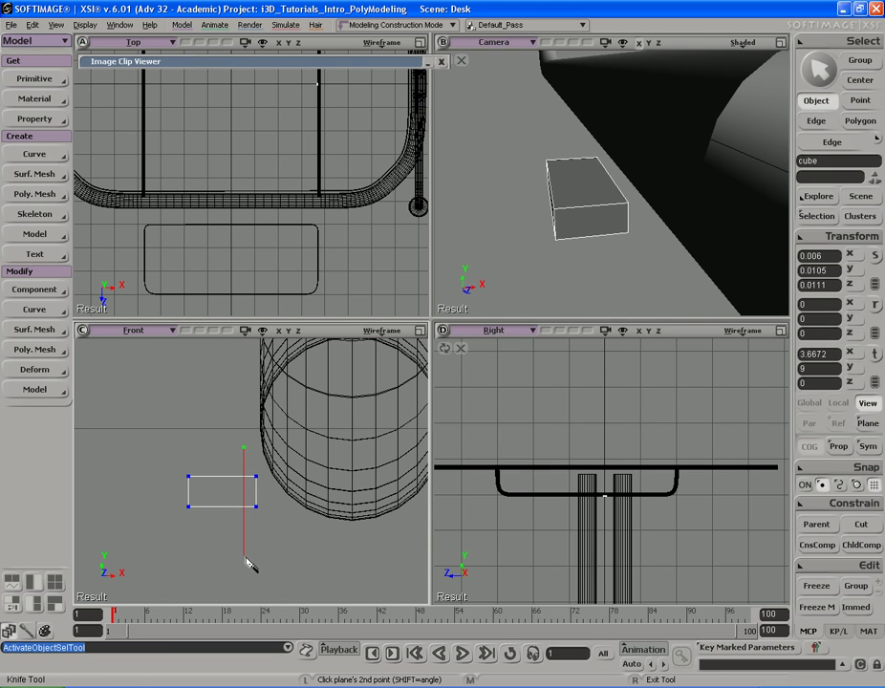
pyautogui.click(245, 562)
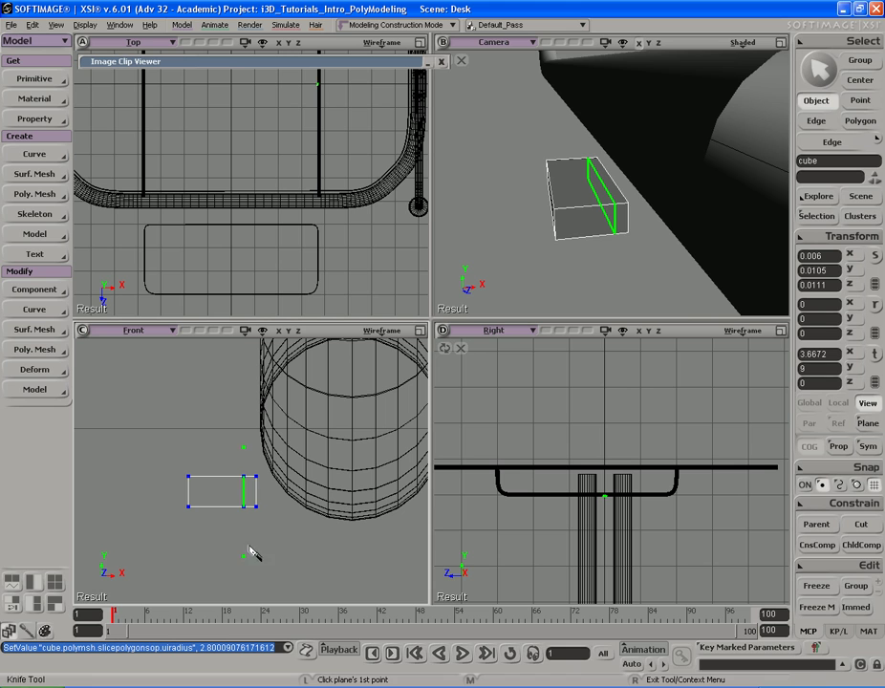
pyautogui.moveTo(671, 113); pyautogui.dragTo(644, 169, button='right')
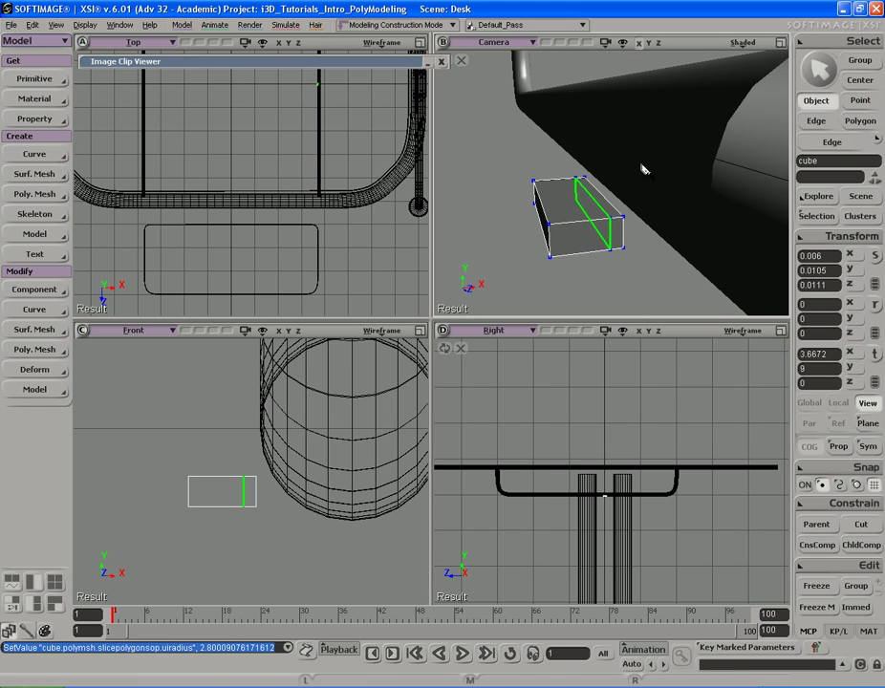
# Extrude the narrow top polygon beside the tube upward to about Y 9.027 by duplicating and moving it
pyautogui.press('space')
pyautogui.press('s')
pyautogui.moveTo(643, 226); pyautogui.dragTo(600, 139, button='right')
pyautogui.press('u')
pyautogui.click(594, 200)
pyautogui.press('s')
pyautogui.moveTo(601, 139); pyautogui.dragTo(620, 183, button='middle')
pyautogui.press('s')
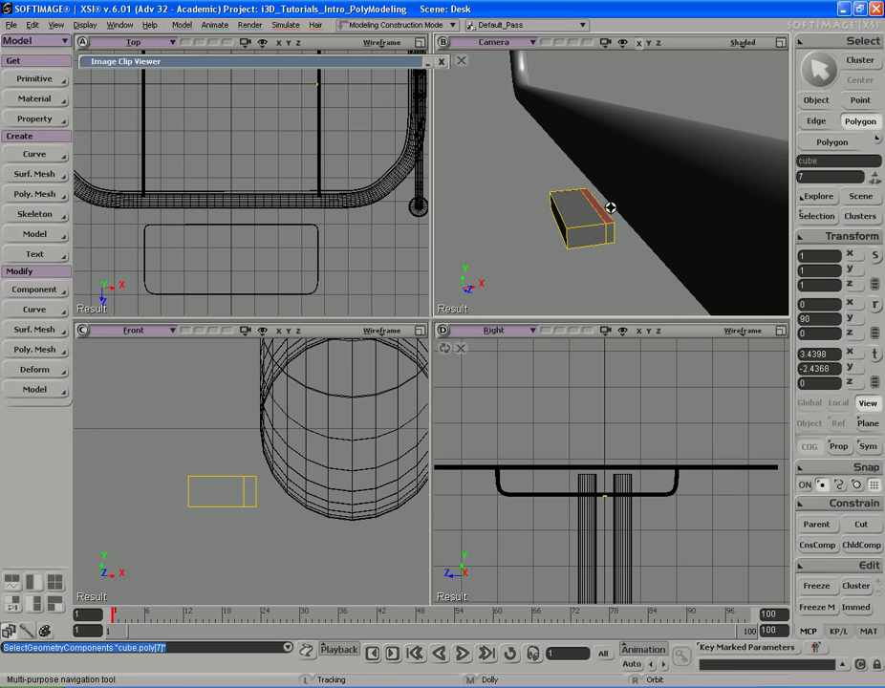
pyautogui.moveTo(619, 185); pyautogui.dragTo(667, 194, button='right')
pyautogui.moveTo(668, 194); pyautogui.dragTo(667, 201, button='middle')
pyautogui.moveTo(668, 201); pyautogui.dragTo(624, 213, button='right')
pyautogui.hotkey('ctrl', 'd')
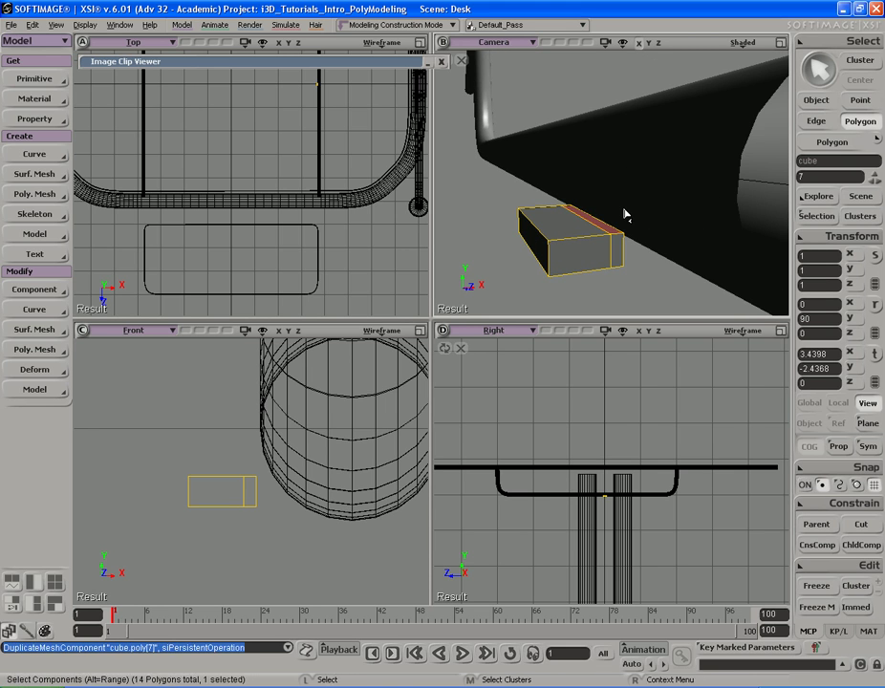
pyautogui.moveTo(656, 280); pyautogui.dragTo(652, 183)
pyautogui.press('s')
pyautogui.moveTo(652, 184); pyautogui.dragTo(654, 204, button='right')
pyautogui.moveTo(658, 199); pyautogui.dragTo(660, 201, button='middle')
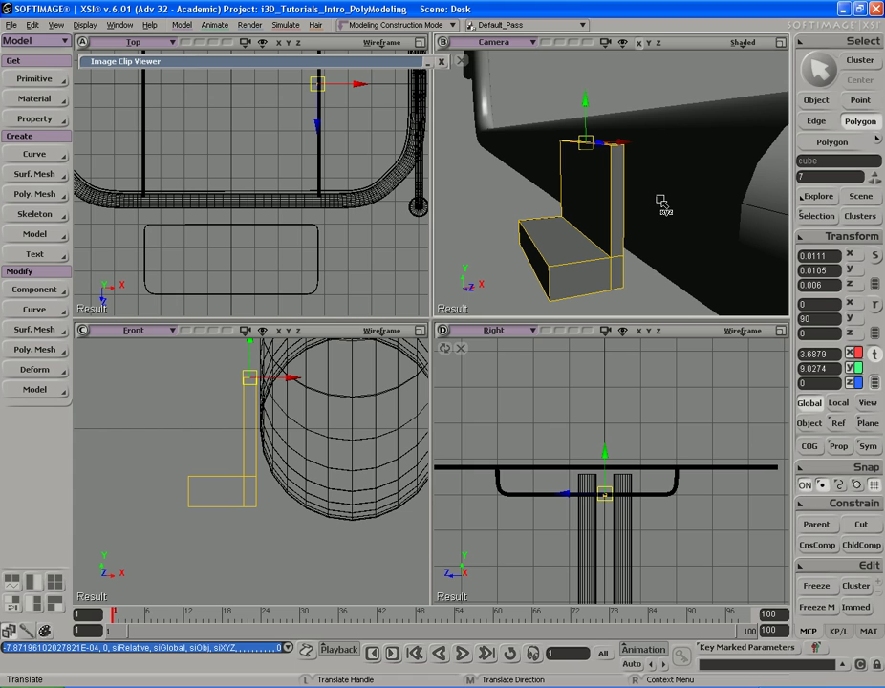
# Extrude the top polygon of the upright once more to add a shorter segment above it
pyautogui.hotkey('ctrl', 'd')
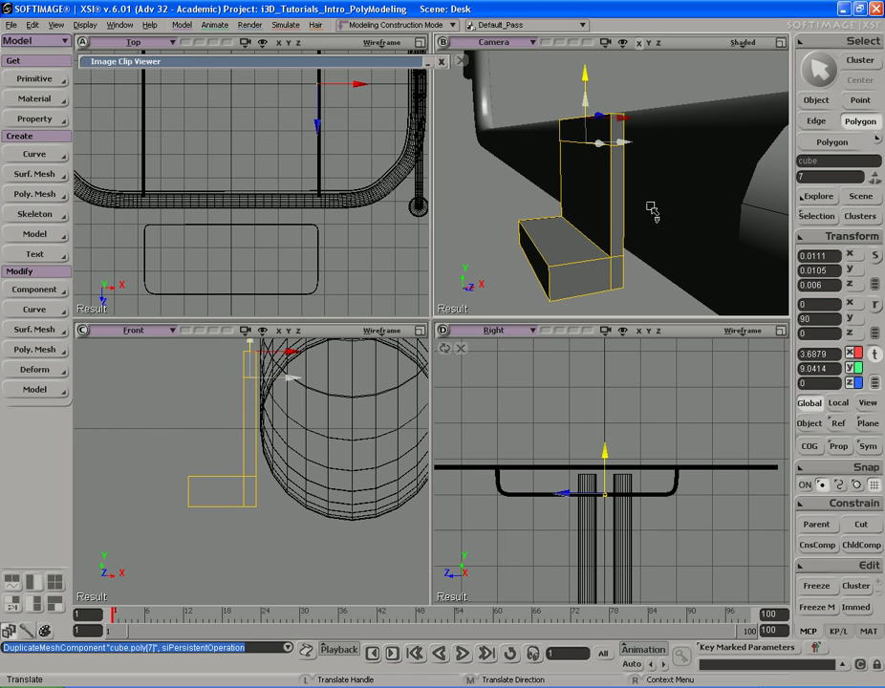
pyautogui.moveTo(652, 203); pyautogui.dragTo(652, 198)
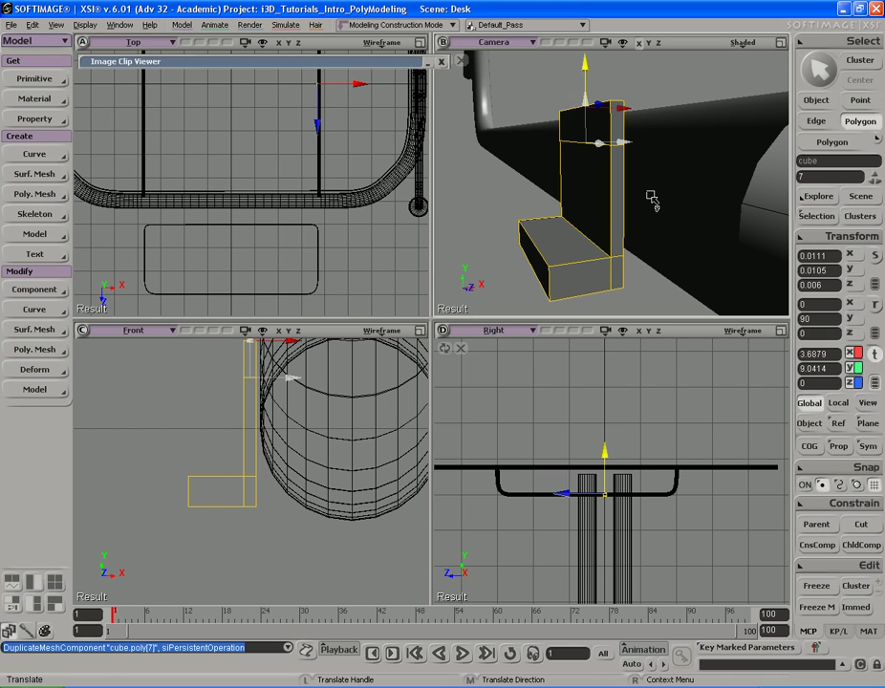
pyautogui.moveTo(652, 198); pyautogui.dragTo(652, 197, button='middle')
pyautogui.press('s')
pyautogui.moveTo(651, 187); pyautogui.dragTo(650, 222, button='right')
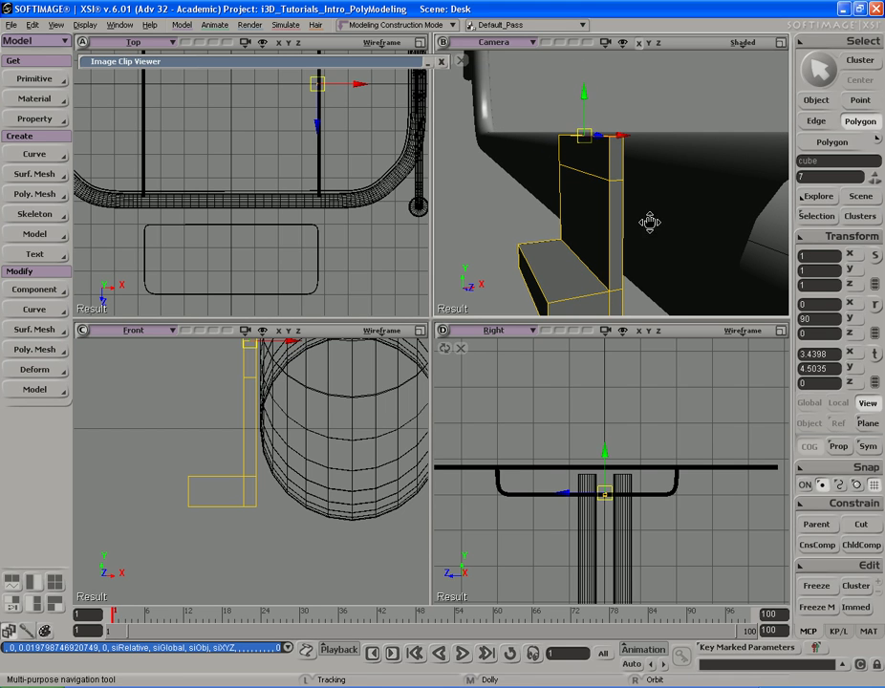
pyautogui.moveTo(649, 241); pyautogui.dragTo(648, 232, button='middle')
pyautogui.press('s')
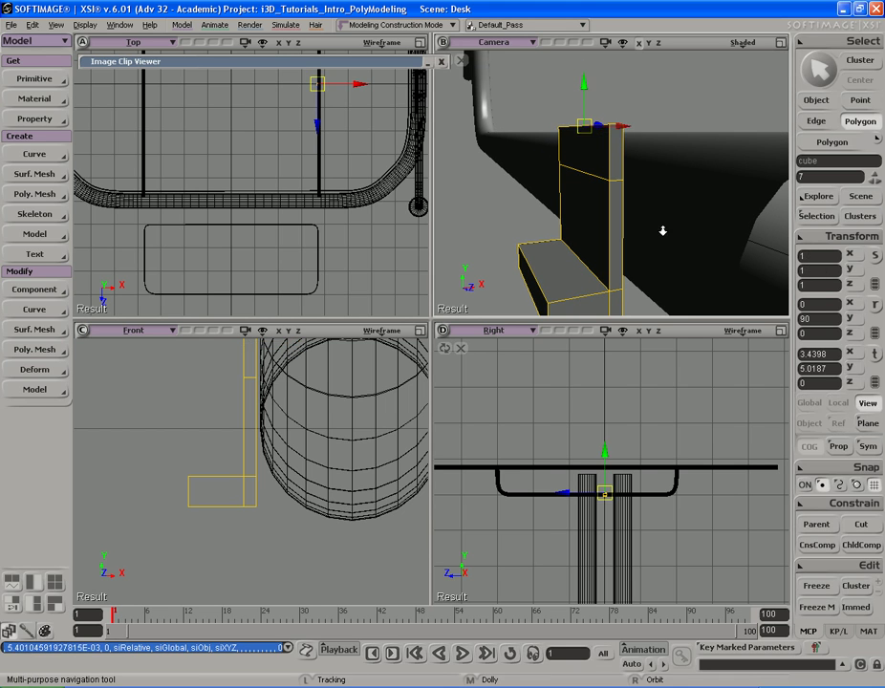
pyautogui.moveTo(655, 232); pyautogui.dragTo(634, 226, button='right')
# Extrude the upper segment's side polygon away from the tube to about X 3.655, forming a C-shaped piece with the lower arm
pyautogui.press('u')
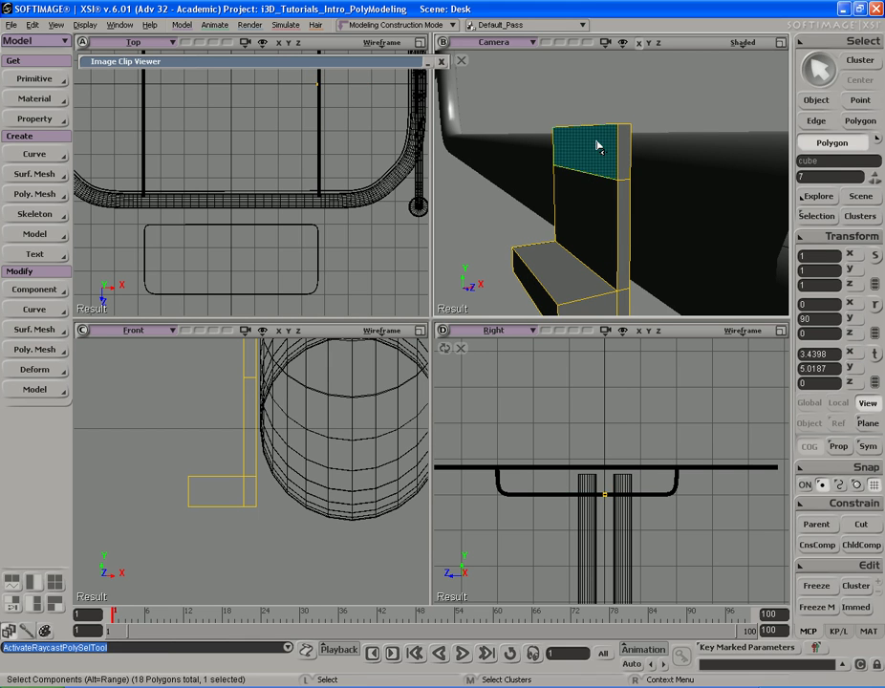
pyautogui.click(599, 146)
pyautogui.press('s')
pyautogui.moveTo(602, 215); pyautogui.dragTo(602, 194)
pyautogui.moveTo(602, 194); pyautogui.dragTo(605, 196, button='right')
pyautogui.press('f')
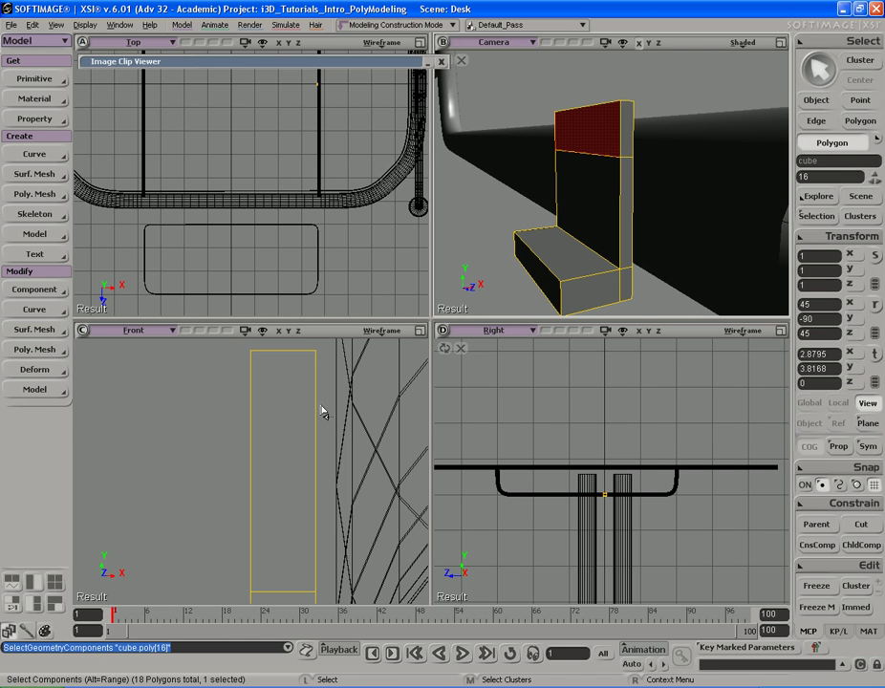
pyautogui.press('space')
pyautogui.press('f')
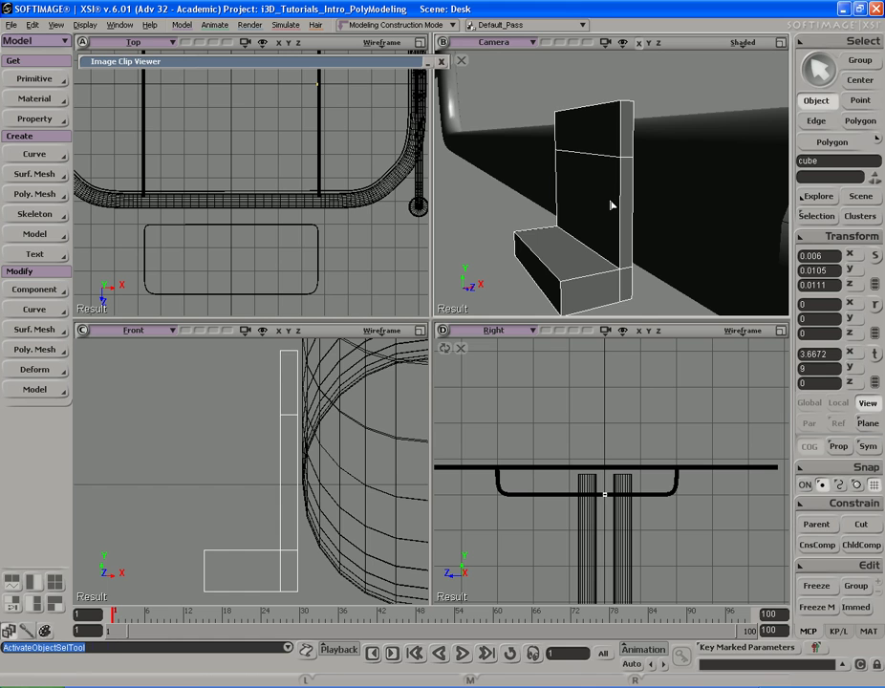
pyautogui.press('u')
pyautogui.hotkey('ctrl', 'd')
pyautogui.press('v')
pyautogui.press('s')
pyautogui.moveTo(609, 193); pyautogui.dragTo(668, 176, button='right')
pyautogui.moveTo(668, 176); pyautogui.dragTo(626, 174, button='middle')
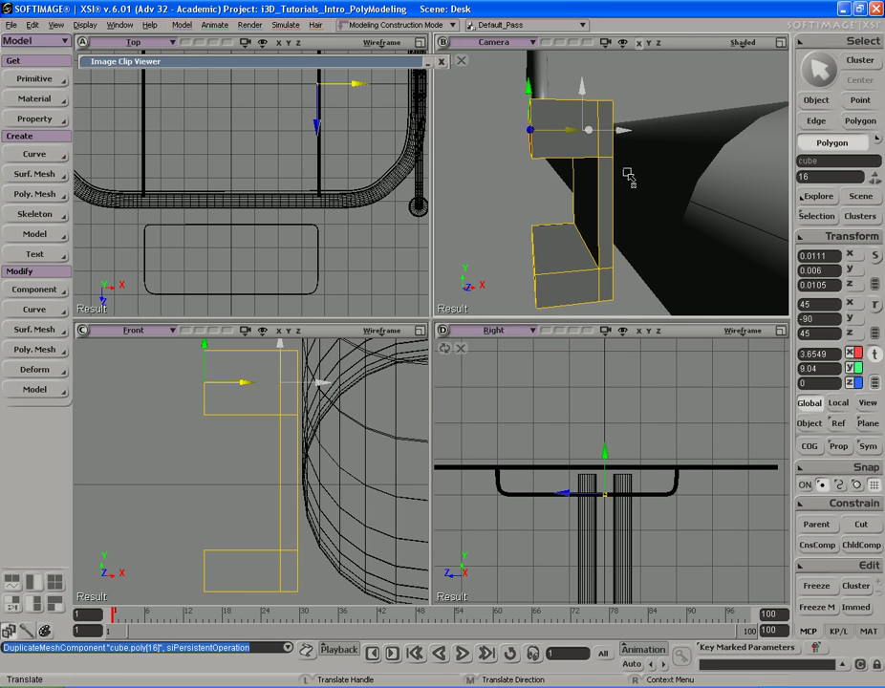
pyautogui.moveTo(628, 174); pyautogui.dragTo(632, 189)
pyautogui.press('space')
# Select the parallel edges along both arms' lengths and subdivide them with 2 subdivisions, connecting the new points
pyautogui.press('s')
pyautogui.moveTo(516, 231); pyautogui.dragTo(593, 194, button='right')
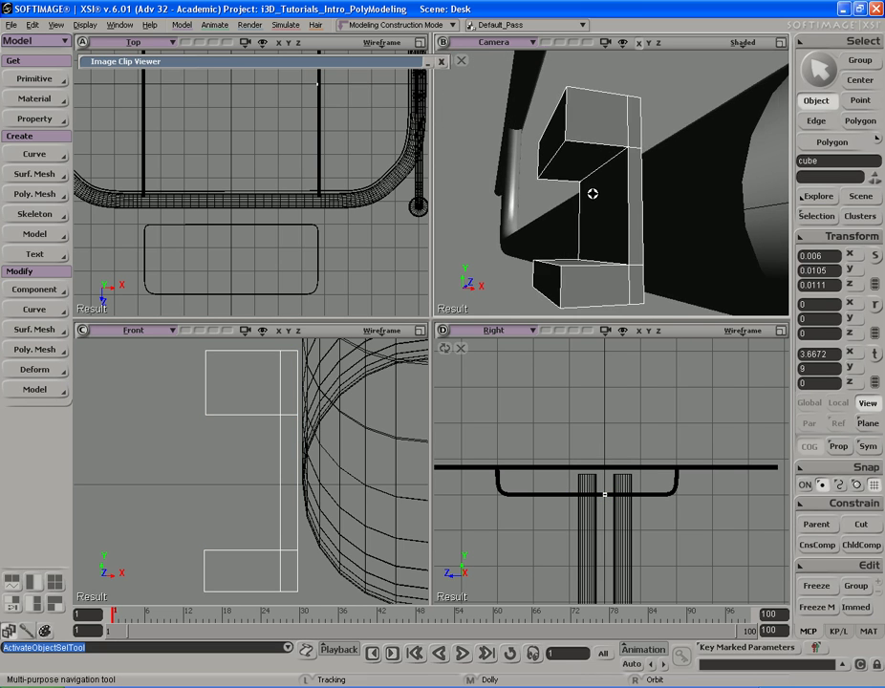
pyautogui.press('e')
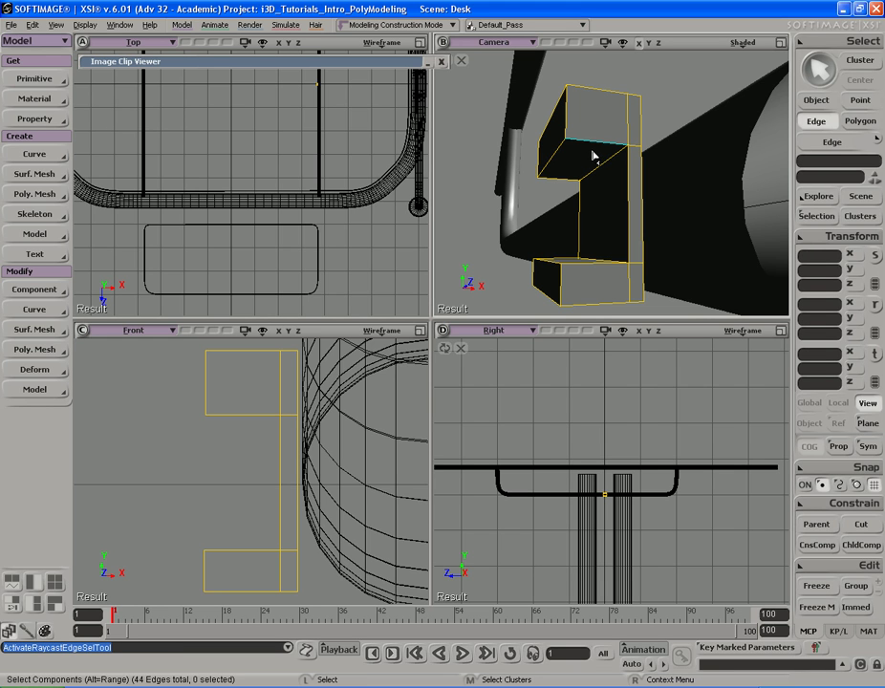
pyautogui.click(593, 145)
pyautogui.press('s')
pyautogui.moveTo(592, 139); pyautogui.dragTo(640, 197, button='right')
pyautogui.keyDown('alt'); pyautogui.middleClick(594, 144); pyautogui.keyUp('alt')
pyautogui.click(590, 251)
pyautogui.keyDown('alt'); pyautogui.middleClick(590, 270); pyautogui.keyUp('alt')
pyautogui.press('.')
pyautogui.press('s')
# Select the facing middle edges of both arms and scale them apart vertically by about 1.4 in Global mode to form V-shaped notches
pyautogui.click(587, 151)
pyautogui.press('s')
pyautogui.keyDown('shift'); pyautogui.click(592, 253); pyautogui.keyUp('shift')
pyautogui.press('s')
pyautogui.press('x')
pyautogui.press('s')
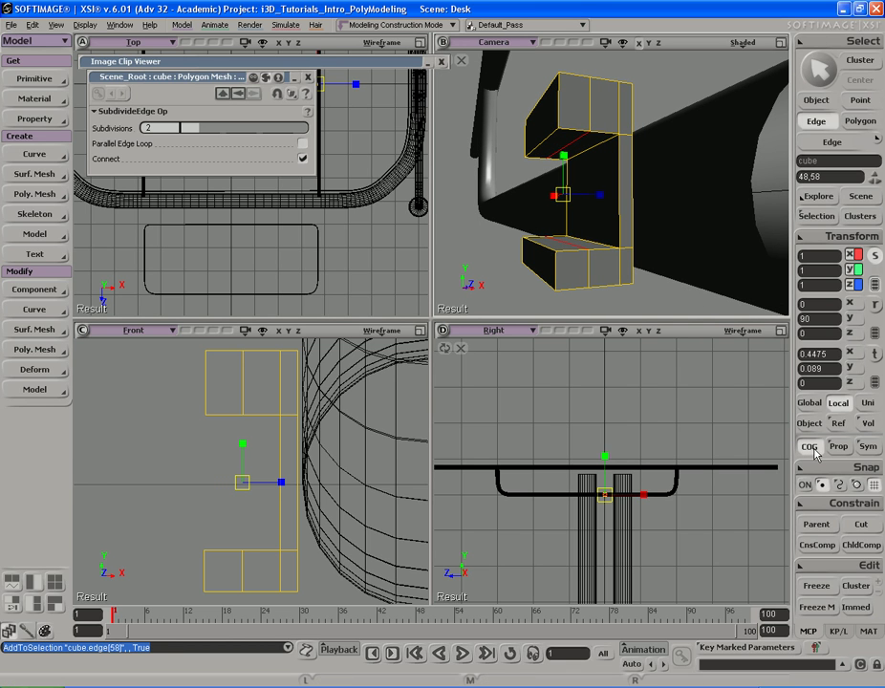
pyautogui.click(810, 404)
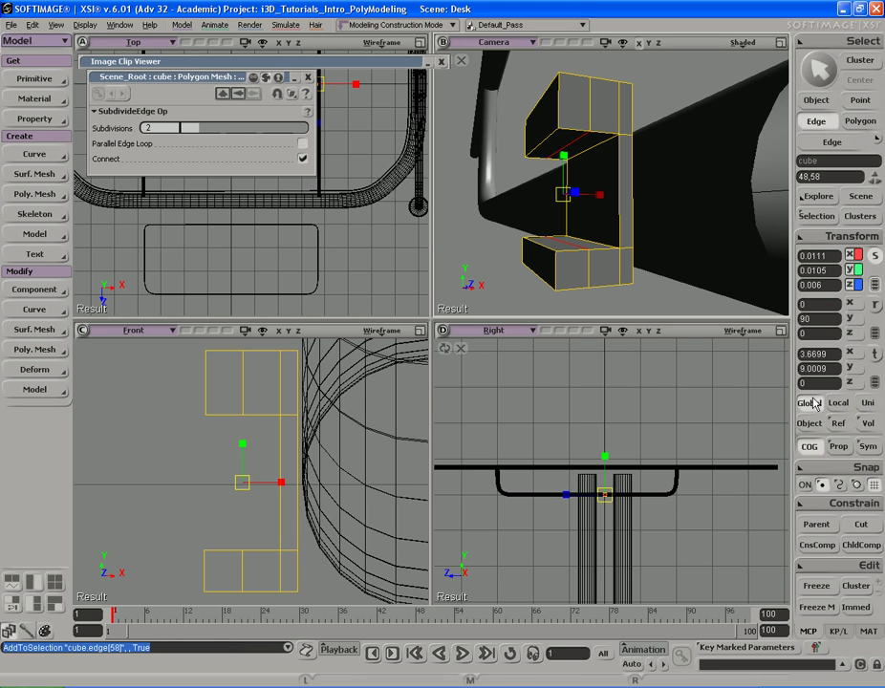
pyautogui.moveTo(679, 219); pyautogui.dragTo(680, 199, button='middle')
pyautogui.press('v')
pyautogui.press('s')
pyautogui.moveTo(680, 197); pyautogui.dragTo(661, 208, button='right')
pyautogui.press('v')
# Bevel the middle edges of both V-notches with a distance of 2 and 1 rounding subdivision
pyautogui.press('e')
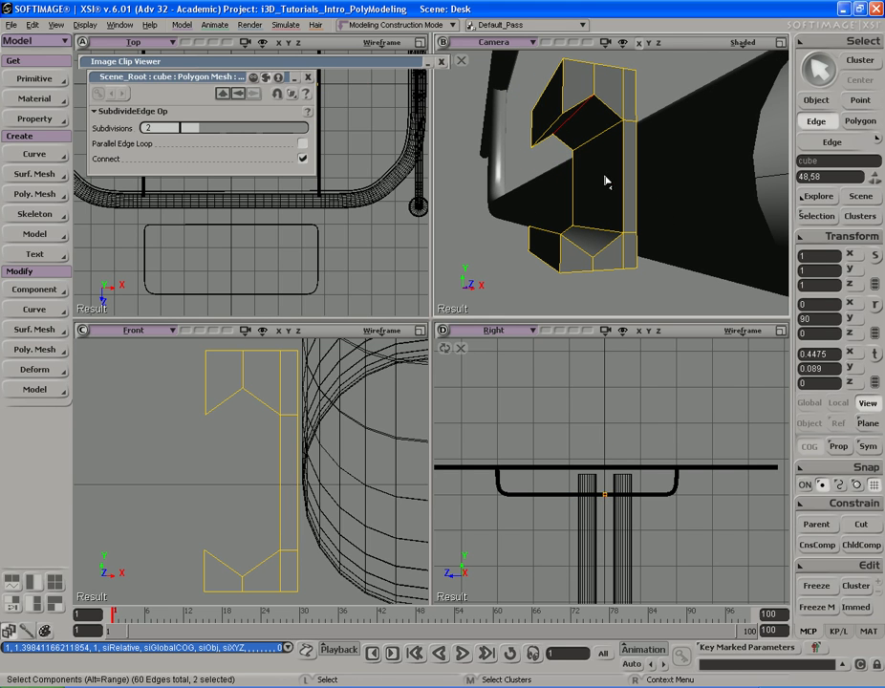
pyautogui.rightClick(606, 118)
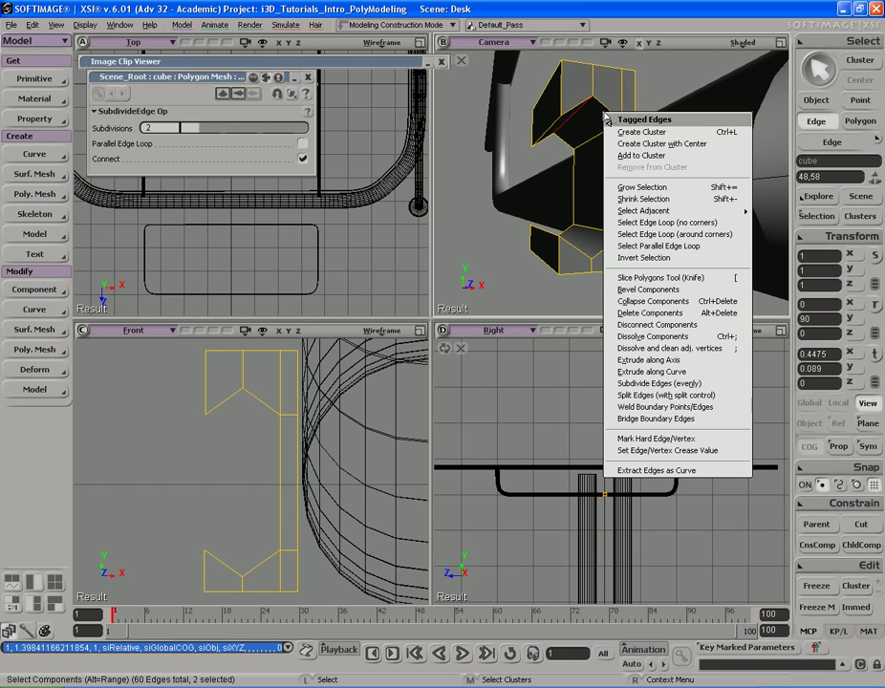
pyautogui.click(666, 291)
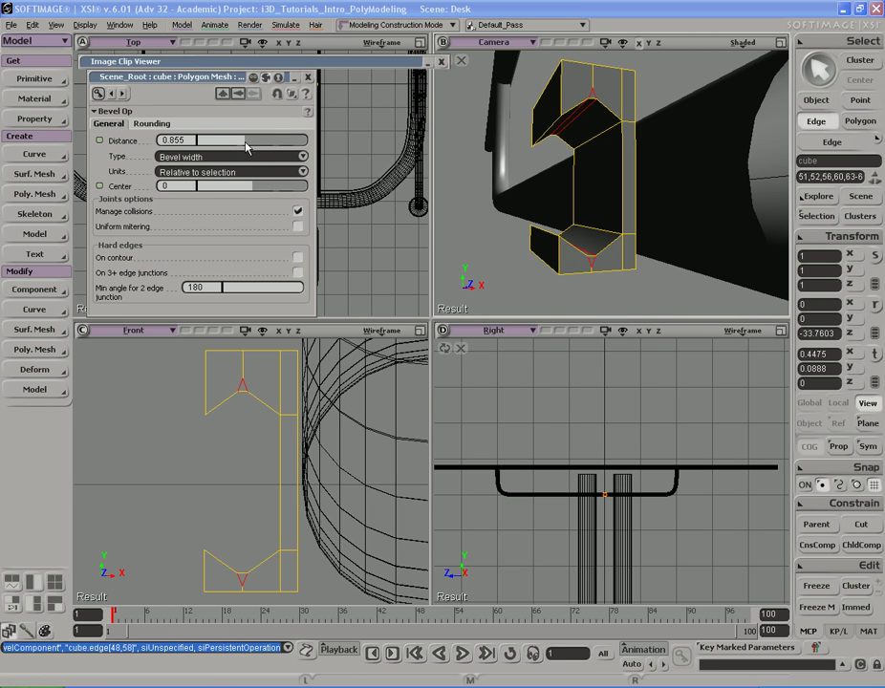
pyautogui.moveTo(237, 146); pyautogui.dragTo(334, 150)
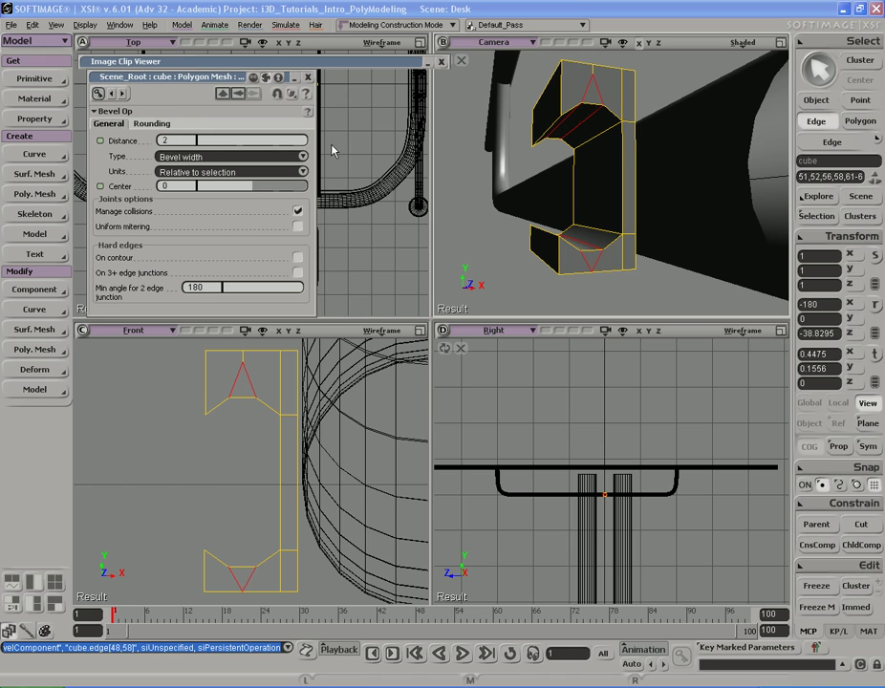
pyautogui.click(142, 125)
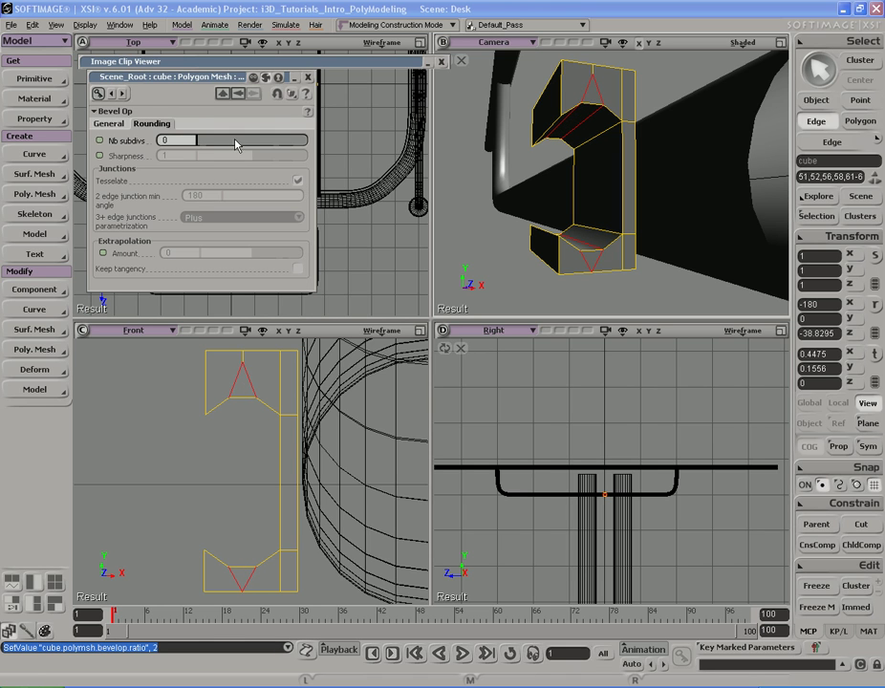
pyautogui.click(108, 124)
# Render a preview region around the C-shaped piece to examine its rounded notches
pyautogui.press('s')
pyautogui.moveTo(632, 148)
pyautogui.mouseDown(button='right')
pyautogui.moveTo(624, 158)
pyautogui.moveTo(623, 145)
pyautogui.moveTo(617, 152)
pyautogui.moveTo(636, 168)
pyautogui.moveTo(647, 153)
pyautogui.moveTo(639, 154)
pyautogui.mouseUp(button='right')
pyautogui.moveTo(531, 151); pyautogui.dragTo(525, 119, button='middle')
pyautogui.press('q')
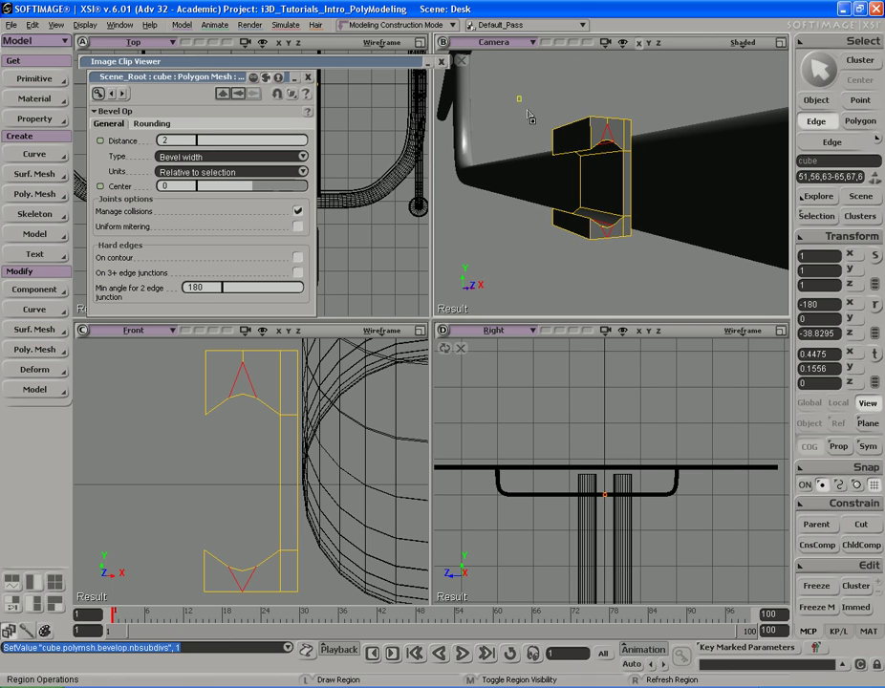
pyautogui.moveTo(517, 96); pyautogui.dragTo(718, 288)
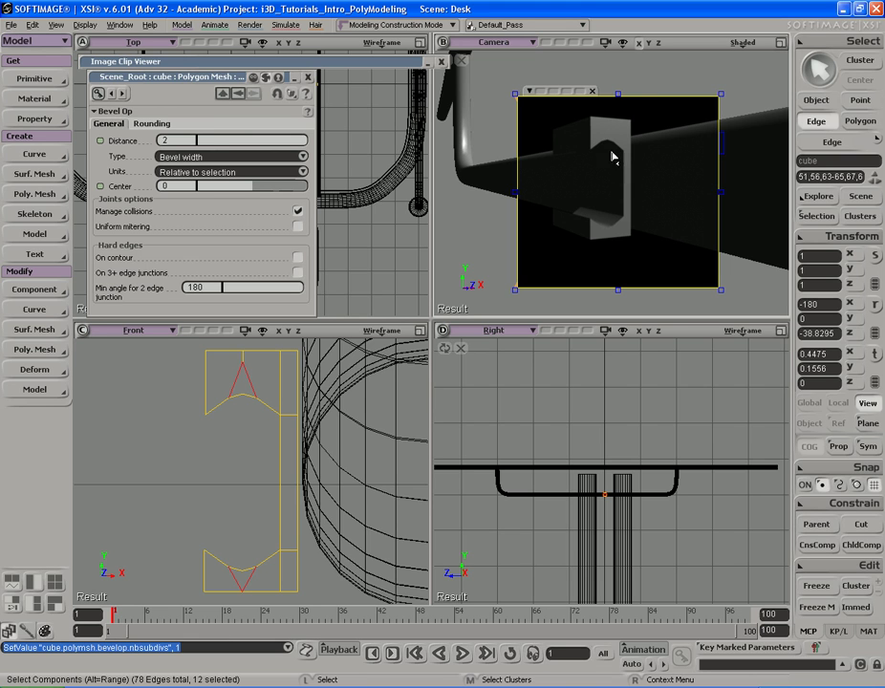
pyautogui.press('q')
pyautogui.middleClick(724, 159)
# Select the four outer lengthwise corner edges of the C-shaped piece and bevel them
pyautogui.press('s')
pyautogui.moveTo(708, 160); pyautogui.dragTo(606, 149, button='right')
pyautogui.moveTo(606, 149)
pyautogui.mouseDown(button='middle')
pyautogui.moveTo(607, 172)
pyautogui.moveTo(604, 161)
pyautogui.mouseUp(button='middle')
pyautogui.moveTo(604, 161); pyautogui.dragTo(508, 172, button='right')
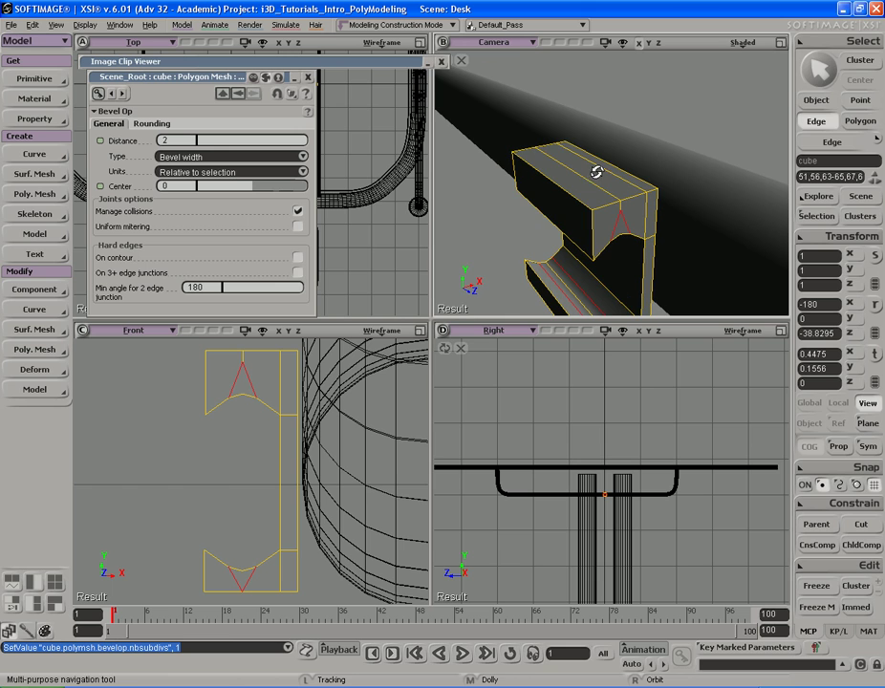
pyautogui.press('i')
pyautogui.click(558, 189)
pyautogui.press('s')
pyautogui.moveTo(558, 189); pyautogui.dragTo(527, 232, button='right')
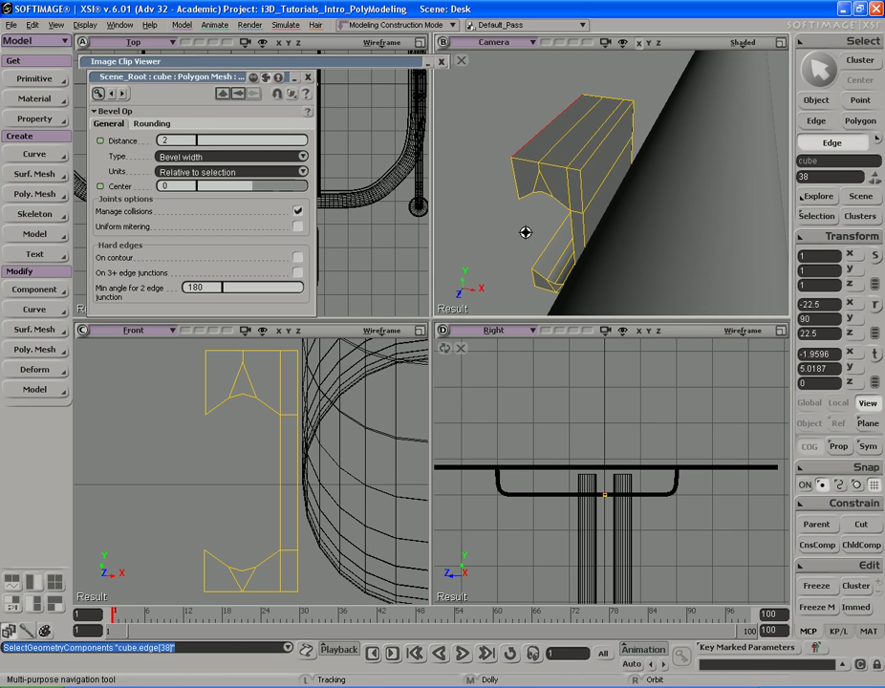
pyautogui.keyDown('shift'); pyautogui.click(612, 153); pyautogui.keyUp('shift')
pyautogui.press('s')
pyautogui.moveTo(578, 206); pyautogui.dragTo(604, 159, button='right')
pyautogui.keyDown('shift'); pyautogui.click(579, 231); pyautogui.keyUp('shift')
pyautogui.press('s')
pyautogui.moveTo(579, 232); pyautogui.dragTo(642, 163, button='right')
pyautogui.press('s')
pyautogui.rightClick(640, 161)
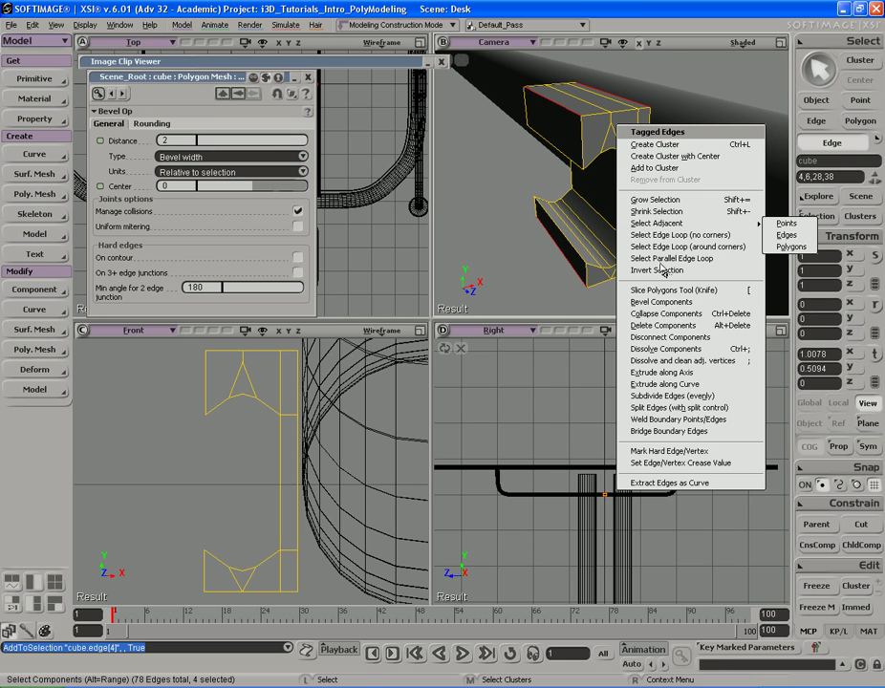
pyautogui.click(755, 301)
pyautogui.press('s')
pyautogui.moveTo(553, 203); pyautogui.dragTo(571, 159, button='right')
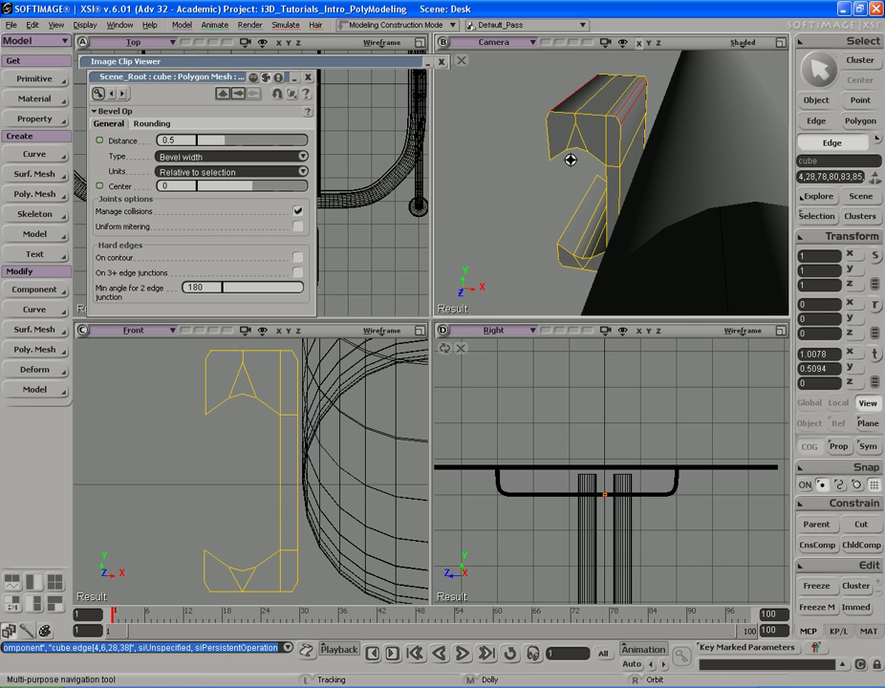
# Set the corner bevel's distance to about 0.742 and round it with 1 subdivision
pyautogui.moveTo(224, 140); pyautogui.dragTo(238, 139)
pyautogui.press('s')
pyautogui.moveTo(542, 153); pyautogui.dragTo(593, 162, button='right')
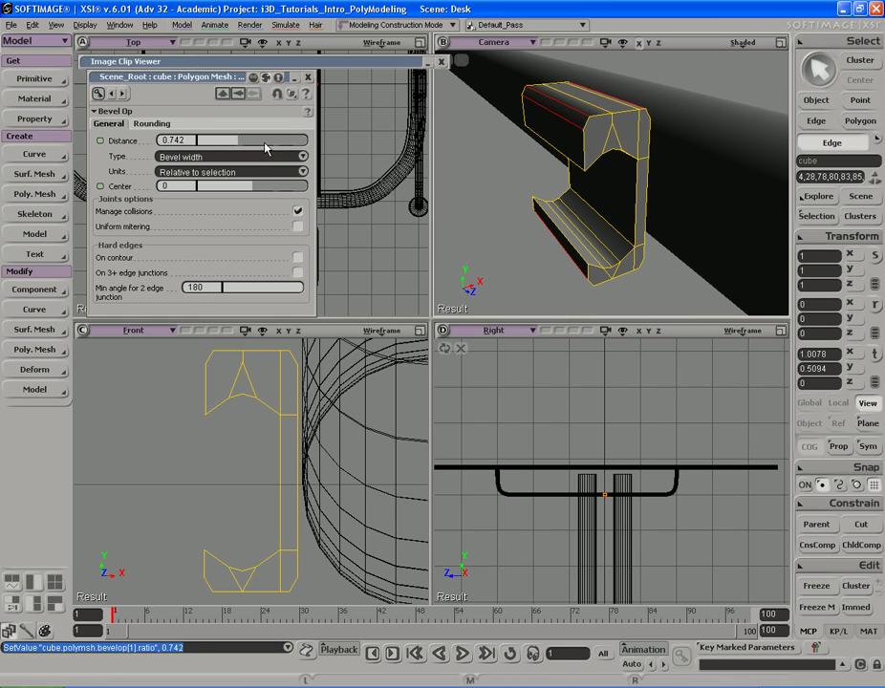
pyautogui.click(152, 123)
pyautogui.moveTo(203, 143); pyautogui.dragTo(209, 143)
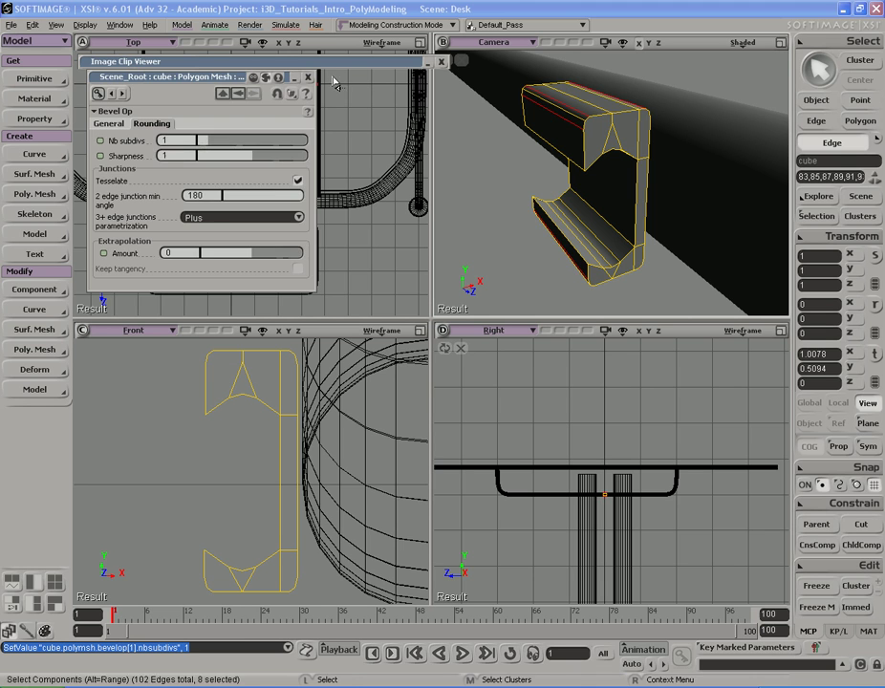
pyautogui.click(308, 77)
# Preview-render the C-shaped piece from several angles to examine its rounded corners and notches
pyautogui.press('s')
pyautogui.press('q')
pyautogui.moveTo(499, 87); pyautogui.dragTo(686, 239)
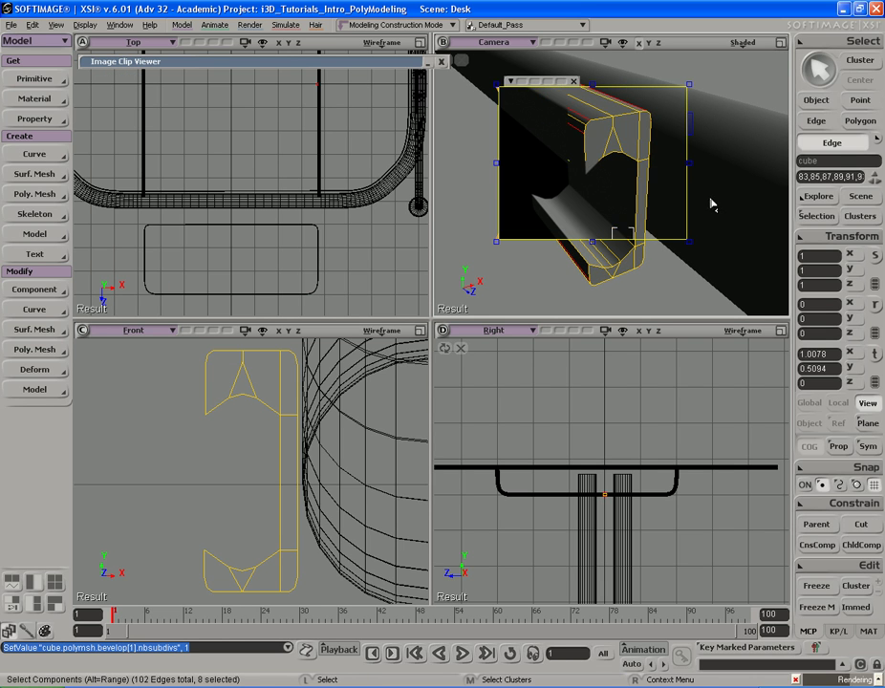
pyautogui.press('q')
pyautogui.middleClick(729, 146)
pyautogui.press('s')
pyautogui.moveTo(730, 146); pyautogui.dragTo(669, 181, button='right')
pyautogui.moveTo(669, 182); pyautogui.dragTo(669, 197, button='middle')
pyautogui.moveTo(669, 198); pyautogui.dragTo(666, 182, button='right')
pyautogui.press('q')
pyautogui.moveTo(519, 116); pyautogui.dragTo(691, 259)
pyautogui.press('q')
pyautogui.middleClick(728, 145)
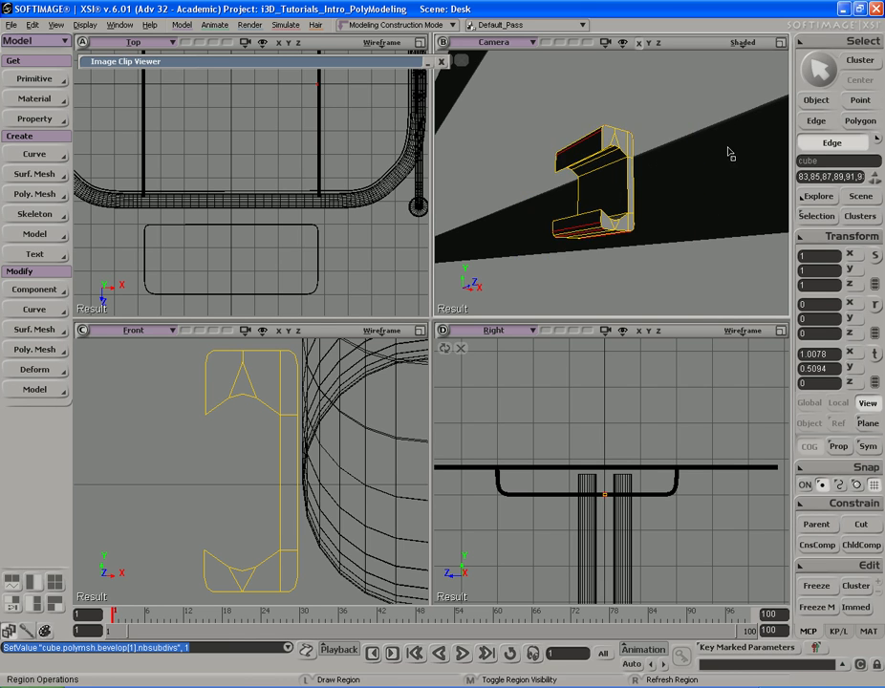
pyautogui.press('s')
pyautogui.moveTo(729, 149); pyautogui.dragTo(682, 199, button='right')
pyautogui.press('q')
pyautogui.moveTo(530, 84)
pyautogui.mouseDown()
pyautogui.moveTo(691, 198)
pyautogui.moveTo(667, 231)
pyautogui.mouseUp()
pyautogui.press('s')
pyautogui.moveTo(699, 163)
pyautogui.mouseDown(button='right')
pyautogui.moveTo(731, 158)
pyautogui.moveTo(648, 170)
pyautogui.mouseUp(button='right')
pyautogui.press('q')
pyautogui.moveTo(540, 87); pyautogui.dragTo(709, 209)
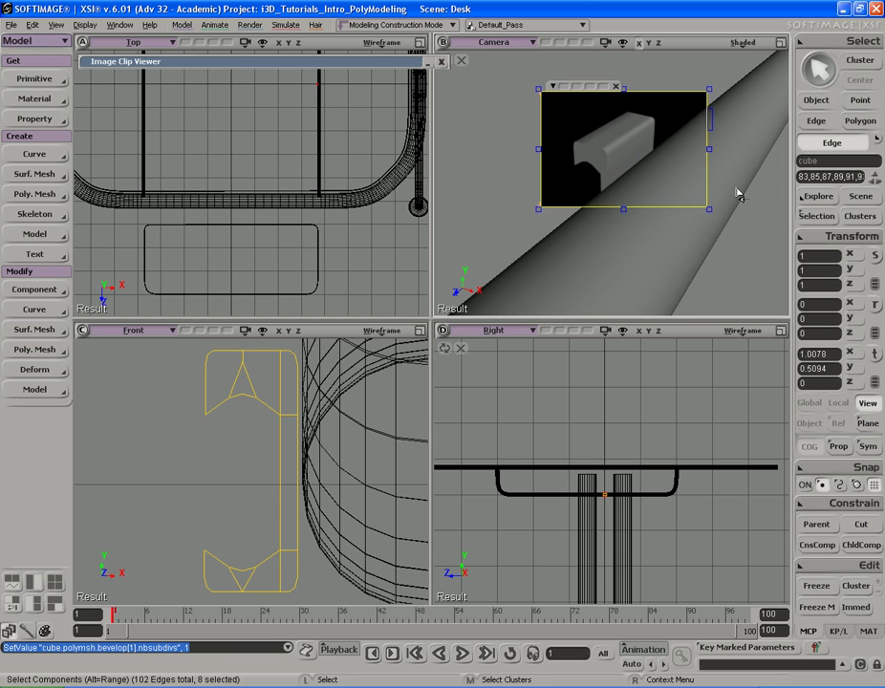
pyautogui.press('q')
pyautogui.middleClick(733, 170)
# Select the upper arm's notch polygons and move them up to about Y 9.0396
pyautogui.press('s')
pyautogui.moveTo(733, 170); pyautogui.dragTo(662, 172, button='right')
pyautogui.press('space')
pyautogui.press('s')
pyautogui.moveTo(532, 184); pyautogui.dragTo(599, 214, button='middle')
pyautogui.moveTo(599, 214); pyautogui.dragTo(672, 198, button='right')
pyautogui.press('s')
pyautogui.press('space')
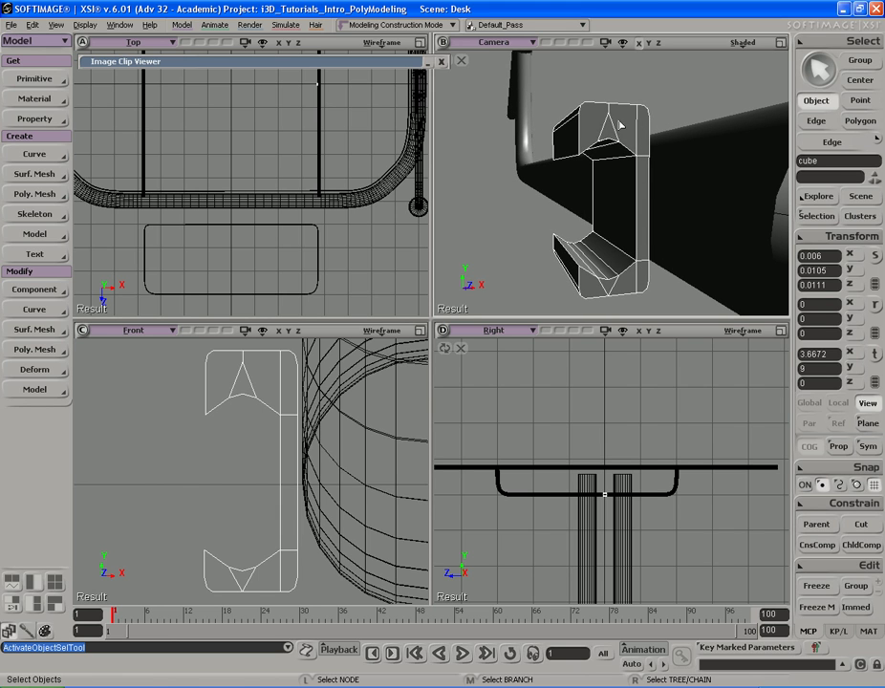
pyautogui.press('s')
pyautogui.moveTo(613, 140); pyautogui.dragTo(618, 172, button='right')
pyautogui.press('u')
pyautogui.press('s')
pyautogui.click(613, 156)
pyautogui.press('s')
pyautogui.press('v')
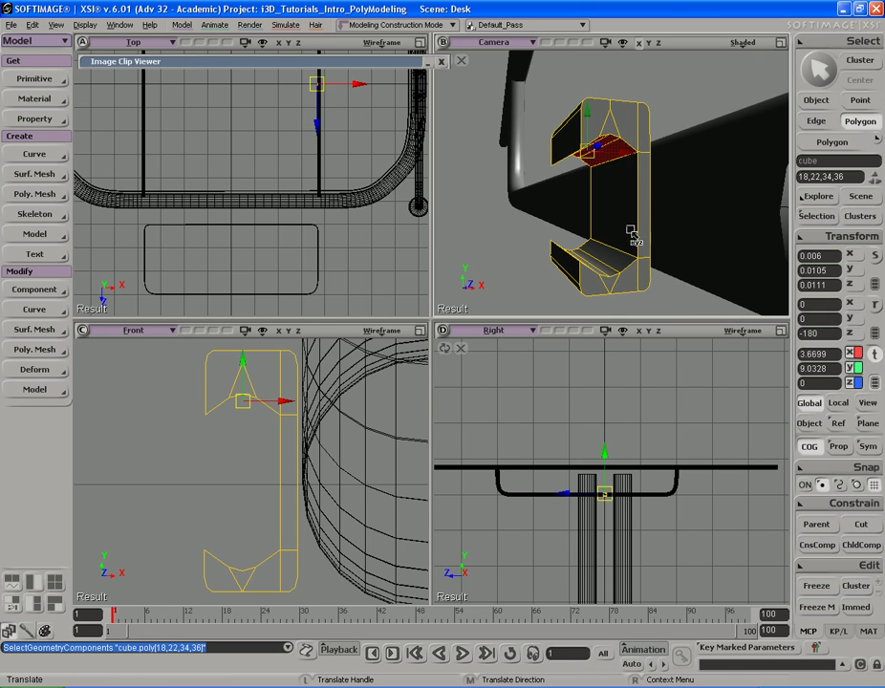
pyautogui.moveTo(628, 216); pyautogui.dragTo(628, 221, button='middle')
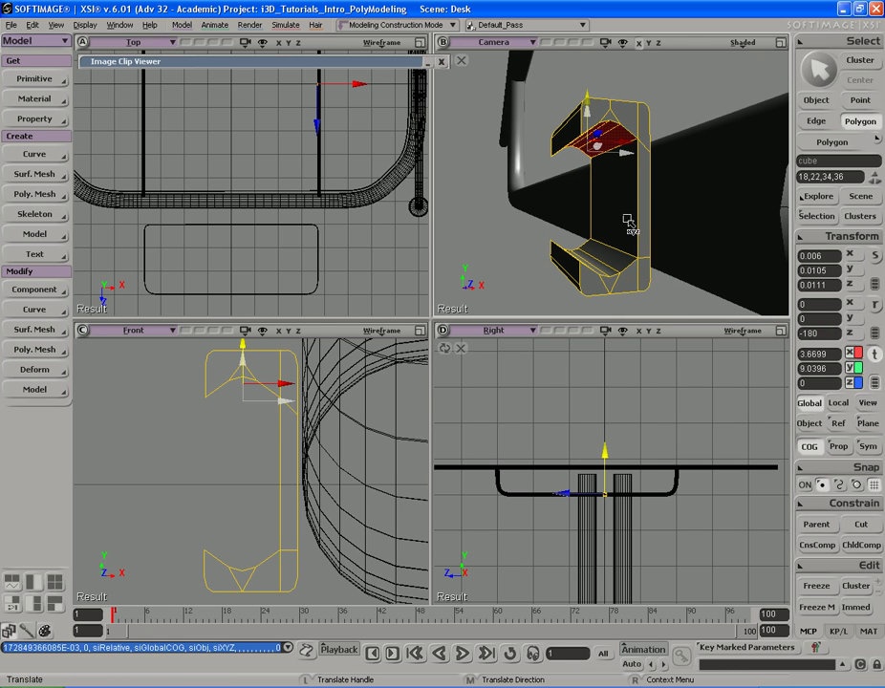
# Scale the whole C-shaped piece lengthwise along the rail to a Z scale of about 0.1209
pyautogui.press('s')
pyautogui.moveTo(610, 275); pyautogui.dragTo(620, 224, button='right')
pyautogui.moveTo(617, 265); pyautogui.dragTo(617, 251)
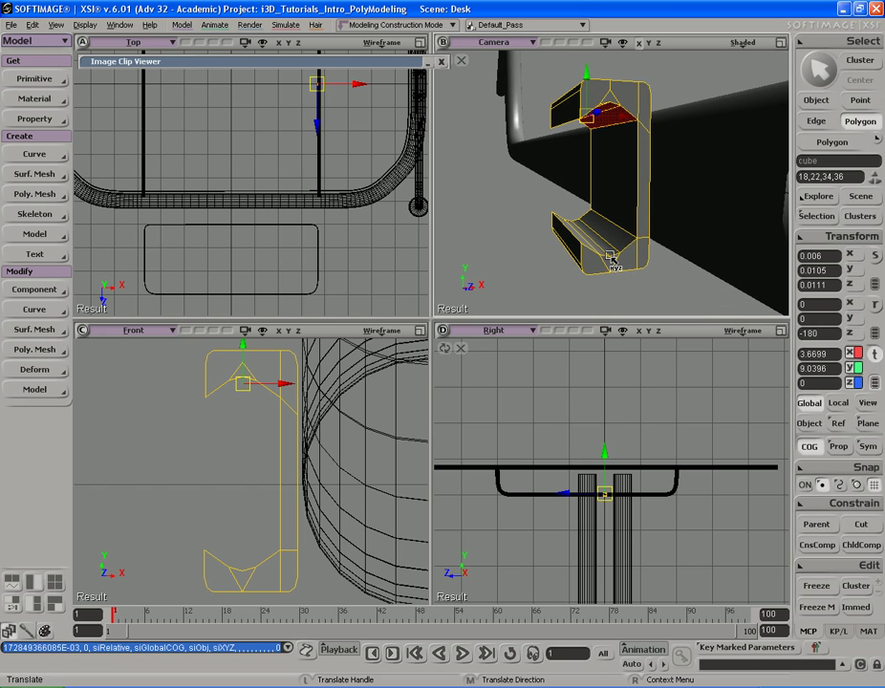
pyautogui.press('space')
pyautogui.press('s')
pyautogui.moveTo(626, 245); pyautogui.dragTo(627, 185, button='middle')
pyautogui.moveTo(627, 184); pyautogui.dragTo(699, 186, button='right')
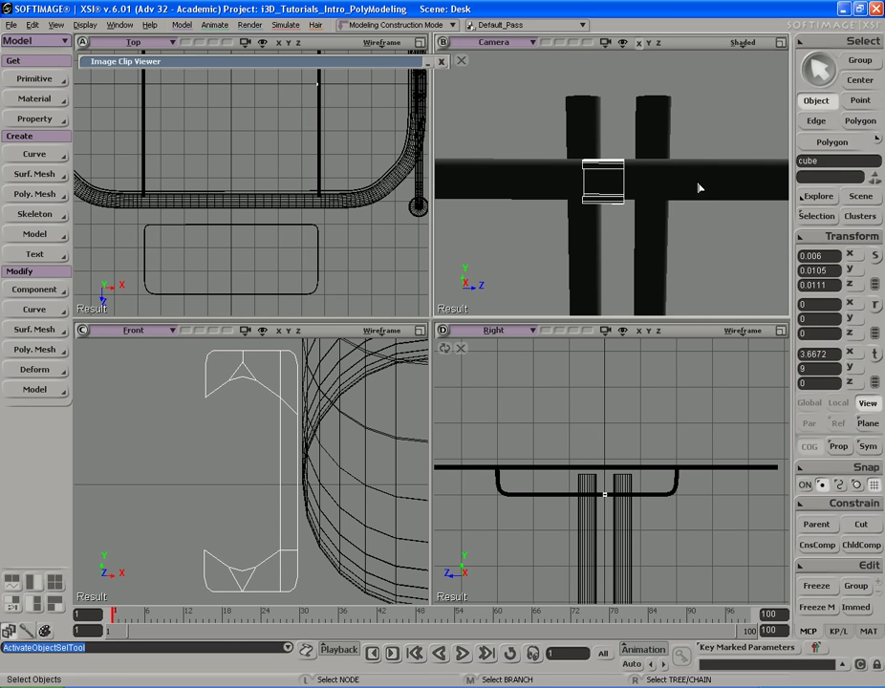
pyautogui.press('x')
pyautogui.moveTo(667, 207); pyautogui.dragTo(700, 214, button='middle')
pyautogui.moveTo(617, 212); pyautogui.dragTo(657, 211, button='middle')
pyautogui.press('s')
pyautogui.moveTo(657, 210); pyautogui.dragTo(710, 203, button='right')
pyautogui.press('s')
pyautogui.press('x')
pyautogui.press('F12')
# Stretch the piece further along the rail to a Z scale of about 0.1623
pyautogui.press('s')
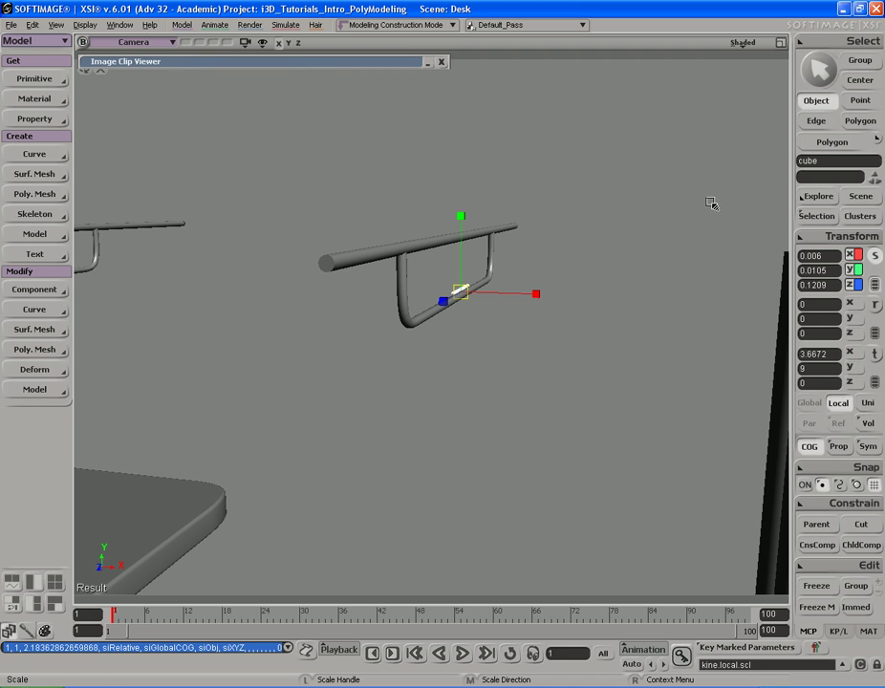
pyautogui.press('s')
pyautogui.moveTo(645, 278); pyautogui.dragTo(475, 267, button='right')
pyautogui.hotkey('ctrl', 's')
pyautogui.press('s')
pyautogui.moveTo(475, 267); pyautogui.dragTo(502, 259, button='middle')
pyautogui.press('s')
pyautogui.moveTo(382, 251); pyautogui.dragTo(626, 257, button='middle')
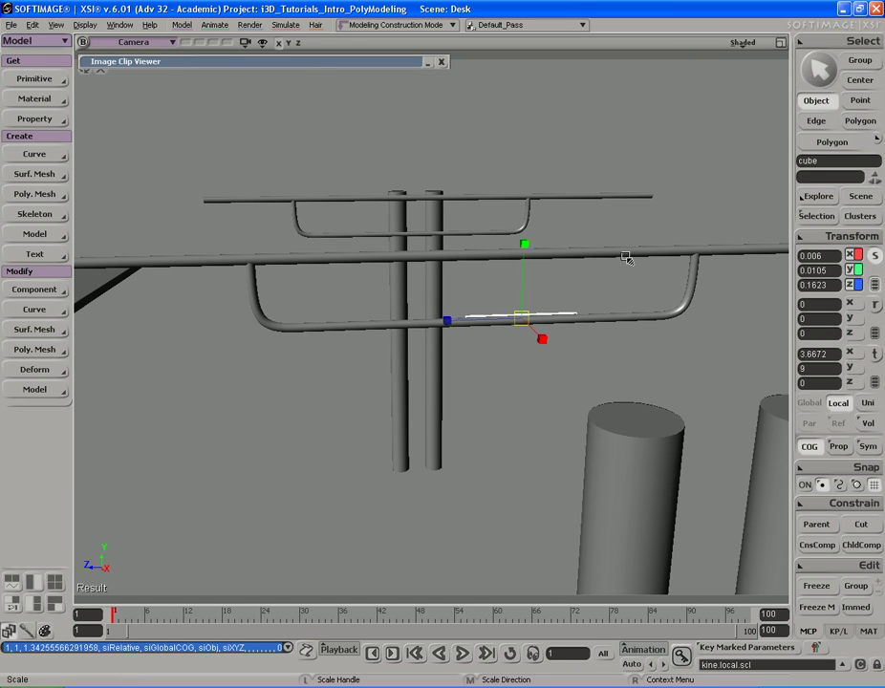
pyautogui.press('s')
pyautogui.moveTo(617, 327); pyautogui.dragTo(647, 327, button='right')
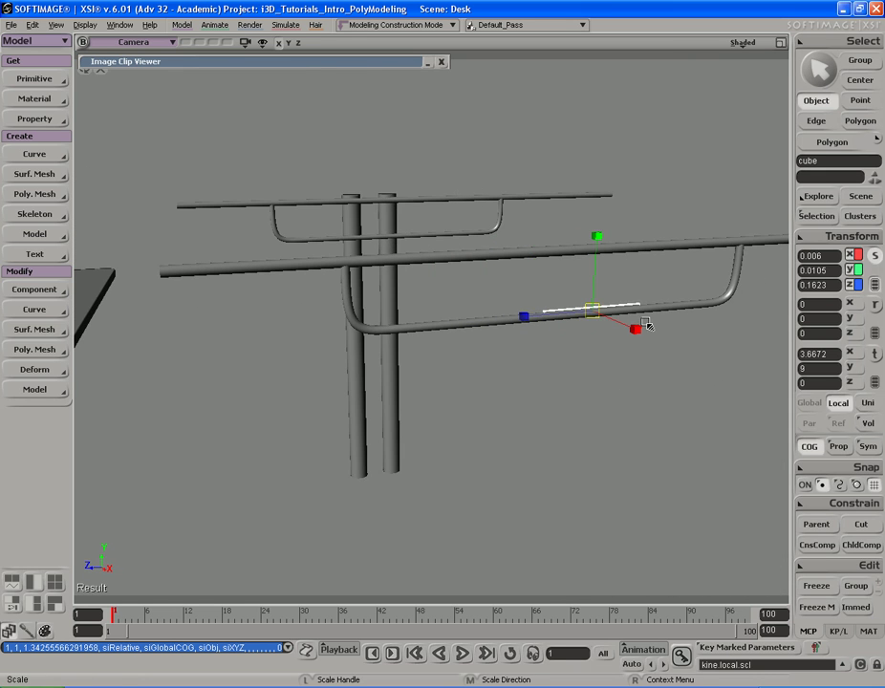
# In an enlarged Right view, tag the piece's negative-Z end points and extend them toward that end of the rail
pyautogui.press('F12')
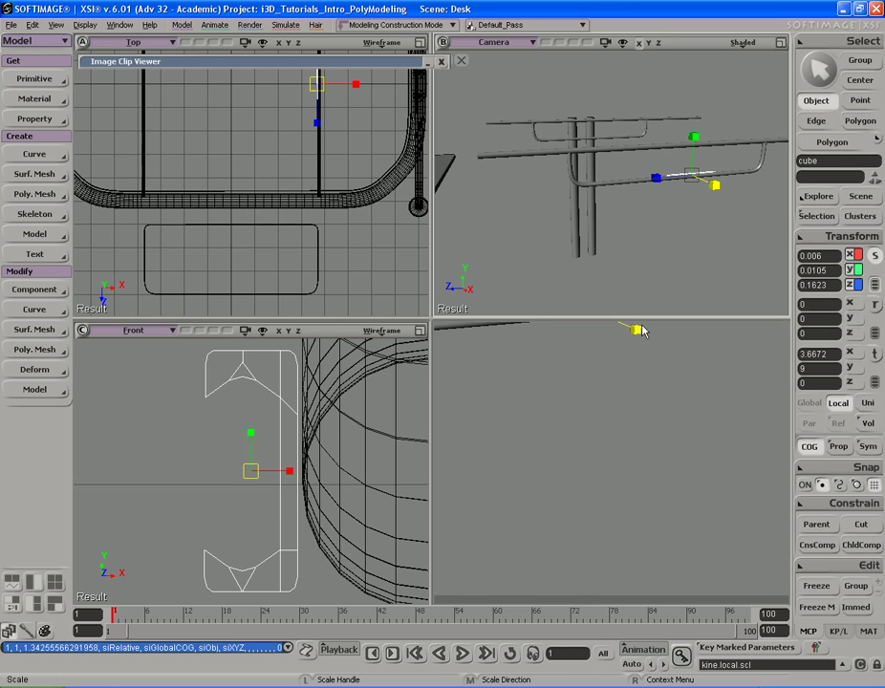
pyautogui.press('F12')
pyautogui.press('s')
pyautogui.moveTo(466, 418); pyautogui.dragTo(547, 382)
pyautogui.moveTo(634, 378); pyautogui.dragTo(550, 387, button='middle')
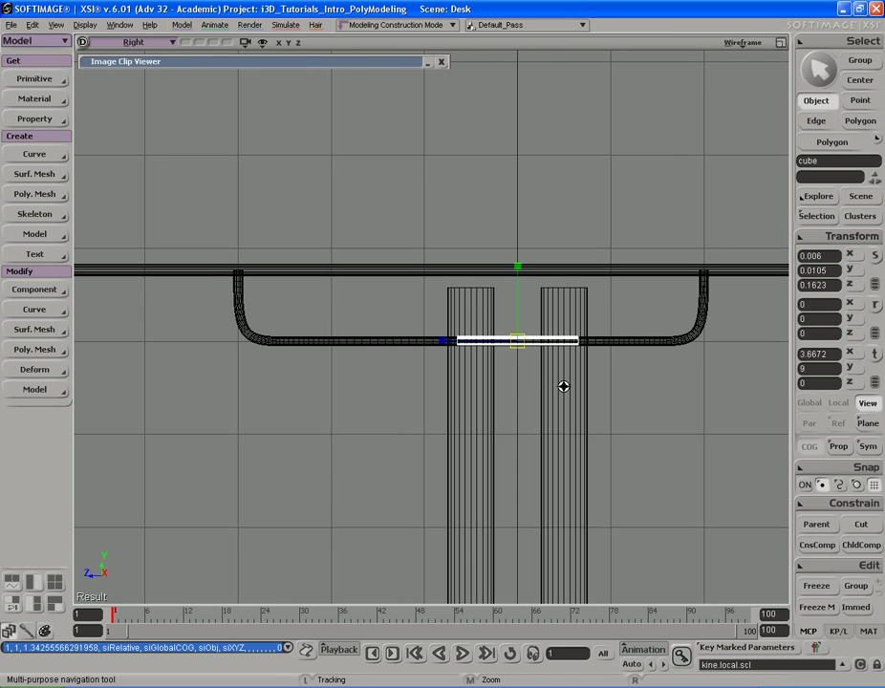
pyautogui.press('t')
pyautogui.press('v')
pyautogui.moveTo(588, 397); pyautogui.dragTo(589, 400)
# Tag the points at the piece's positive-Z end and move them to the rail's bend at about Z 2.96
pyautogui.press('t')
pyautogui.moveTo(414, 325); pyautogui.dragTo(454, 368)
pyautogui.press('v')
pyautogui.moveTo(564, 375); pyautogui.dragTo(398, 375)
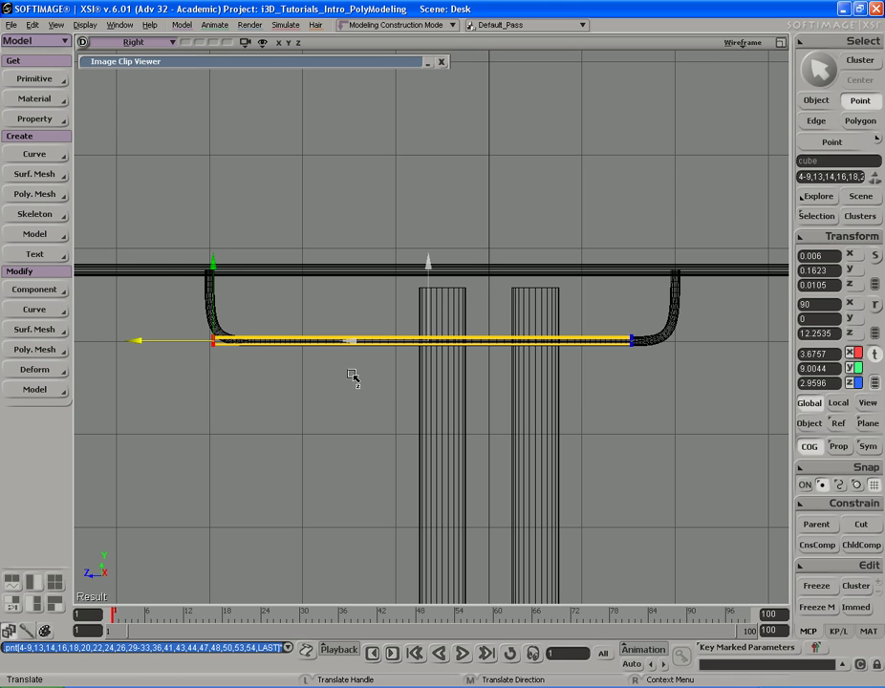
pyautogui.moveTo(351, 374); pyautogui.dragTo(354, 375)
# Tag the points at the piece's negative-Z end and pull them back by about 0.56 along Z
pyautogui.press('t')
pyautogui.moveTo(608, 320); pyautogui.dragTo(651, 375)
pyautogui.press('v')
pyautogui.moveTo(705, 399); pyautogui.dragTo(656, 402)
pyautogui.press('s')
pyautogui.moveTo(417, 376); pyautogui.dragTo(296, 371, button='middle')
pyautogui.moveTo(296, 372); pyautogui.dragTo(512, 389)
pyautogui.press('F12')
pyautogui.press('F12')
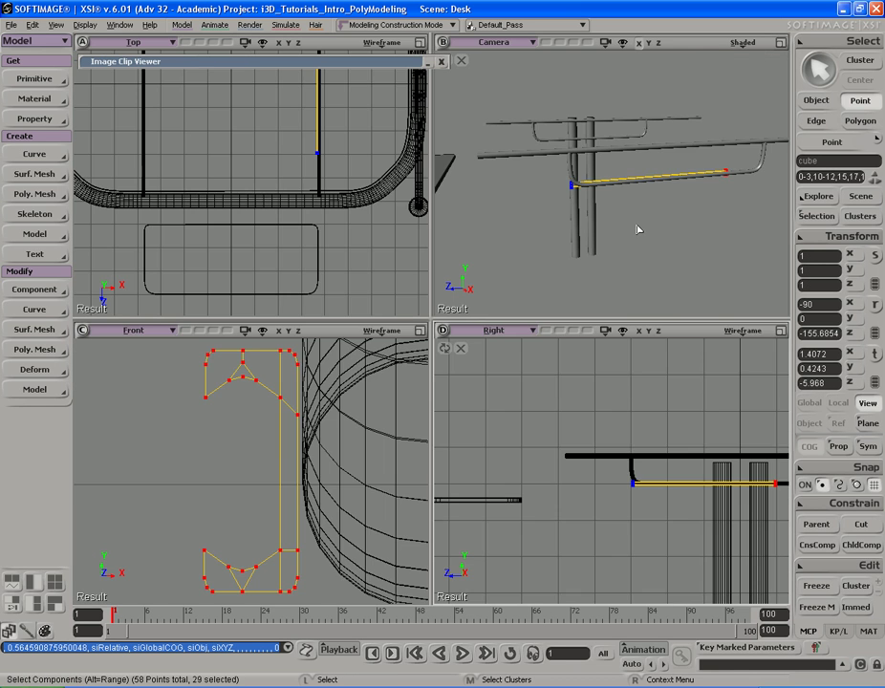
# Return to object selection and freeze the modeling history of the stretched piece
pyautogui.press('s')
pyautogui.moveTo(603, 322); pyautogui.dragTo(655, 315, button='right')
pyautogui.press('space')
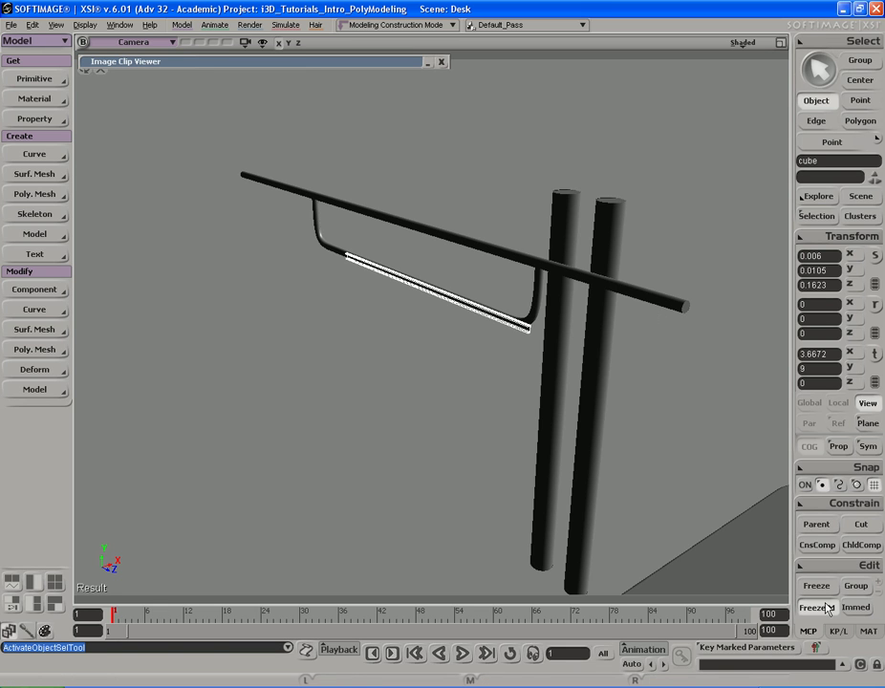
pyautogui.press('s')
pyautogui.moveTo(497, 411); pyautogui.dragTo(563, 328, button='right')
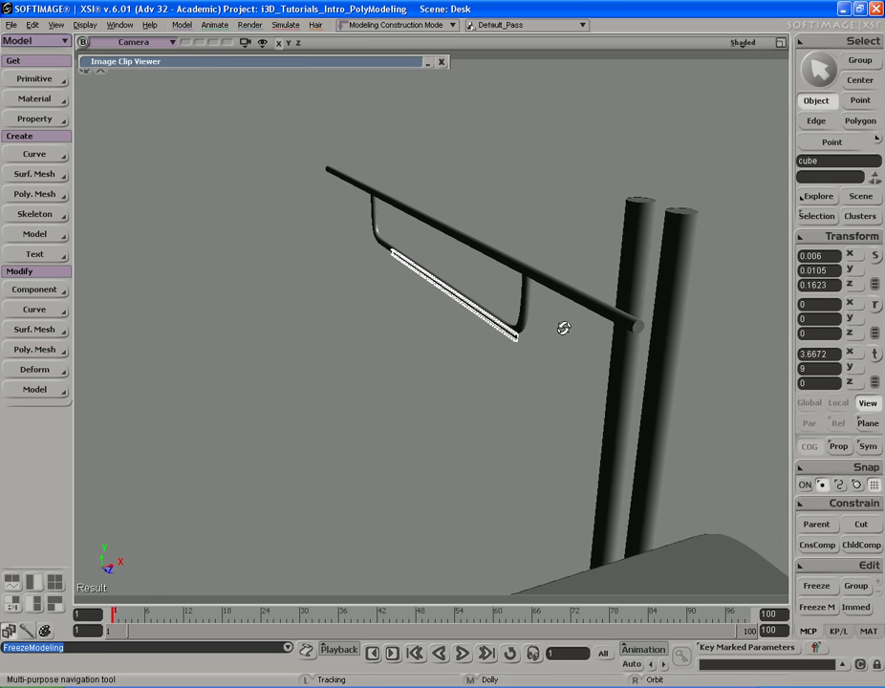
# Symmetrize the piece's polygons across the global X axis to create a matching piece on the opposite rail
pyautogui.rightClick(512, 339)
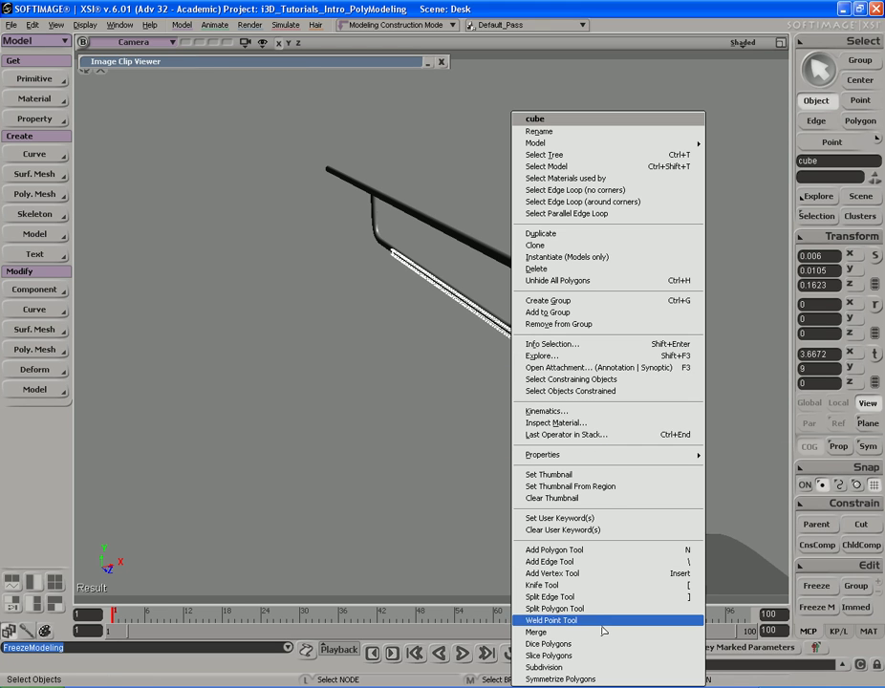
pyautogui.click(600, 678)
pyautogui.moveTo(593, 376)
pyautogui.mouseDown(button='right')
pyautogui.moveTo(525, 370)
pyautogui.moveTo(345, 384)
pyautogui.moveTo(492, 391)
pyautogui.mouseUp(button='right')
pyautogui.press('q')
pyautogui.moveTo(512, 231); pyautogui.dragTo(277, 367)
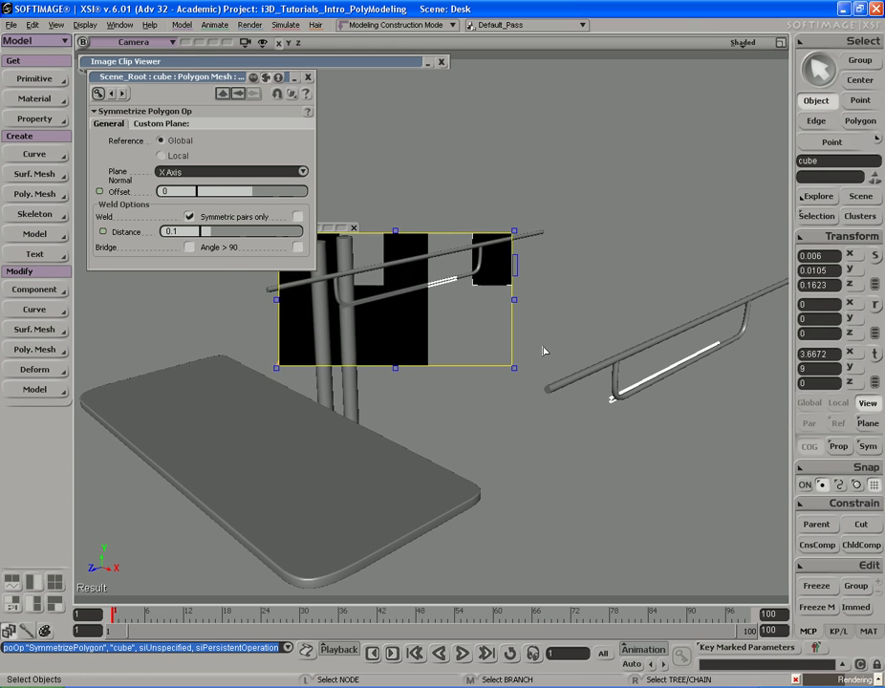
pyautogui.press('q')
pyautogui.middleClick(397, 161)
pyautogui.click(308, 78)
# Deselect everything and expand the reference image to compare the keyboard tray area with the model
pyautogui.press('s')
pyautogui.moveTo(411, 310); pyautogui.dragTo(478, 309, button='right')
pyautogui.moveTo(486, 354); pyautogui.dragTo(522, 362, button='right')
pyautogui.click(623, 384)
pyautogui.press('s')
pyautogui.moveTo(622, 384); pyautogui.dragTo(396, 168, button='right')
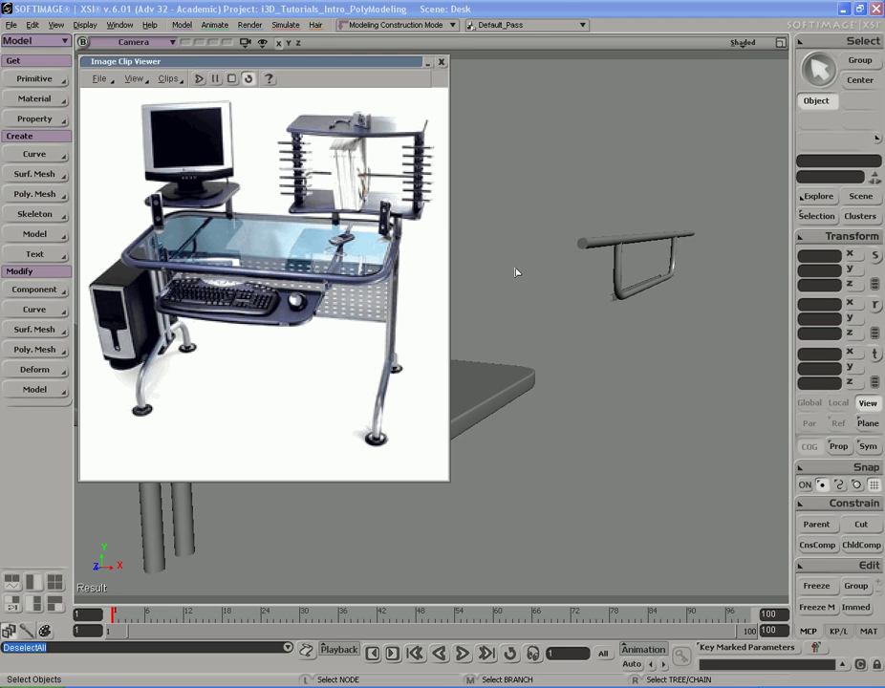
pyautogui.press('s')
pyautogui.moveTo(572, 304)
pyautogui.mouseDown(button='right')
pyautogui.moveTo(587, 302)
pyautogui.moveTo(550, 300)
pyautogui.moveTo(567, 300)
pyautogui.mouseUp(button='right')
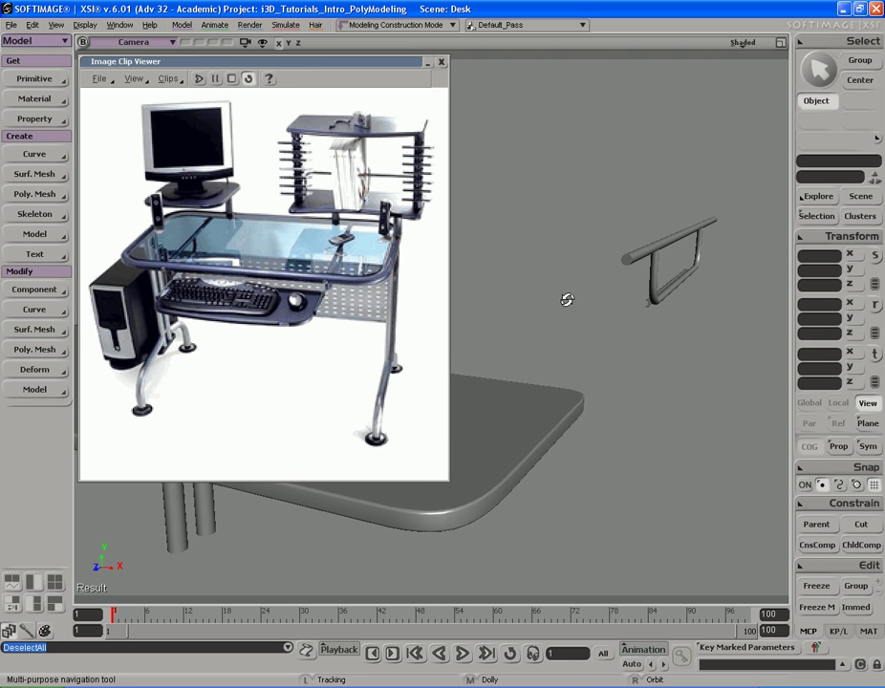
pyautogui.moveTo(631, 300); pyautogui.dragTo(585, 302, button='right')
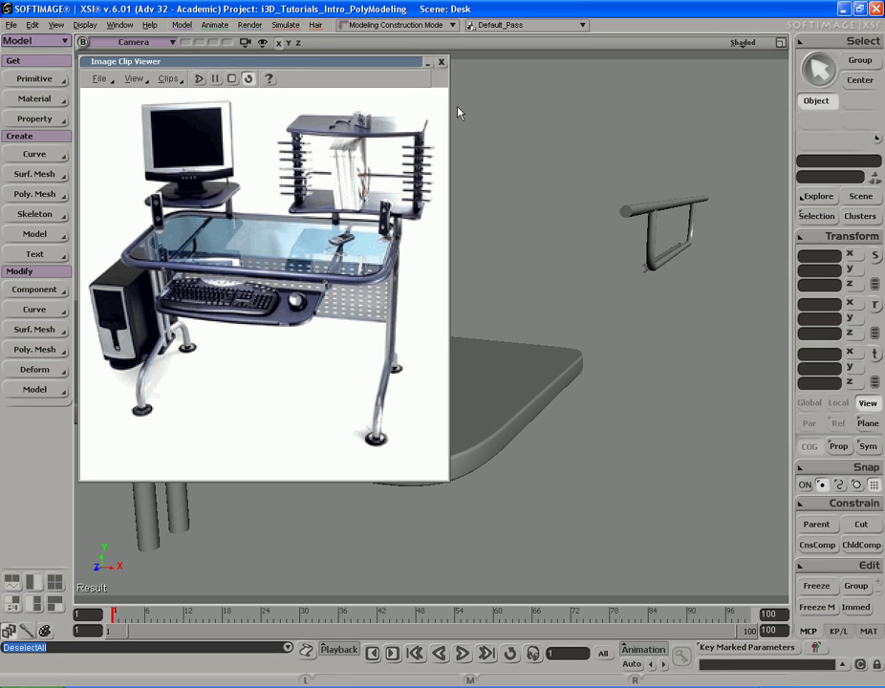
# Collapse the reference image and select the C-shaped rail piece beneath the opposite rail
pyautogui.doubleClick(409, 62)
pyautogui.press('s')
pyautogui.moveTo(612, 182); pyautogui.dragTo(637, 216, button='right')
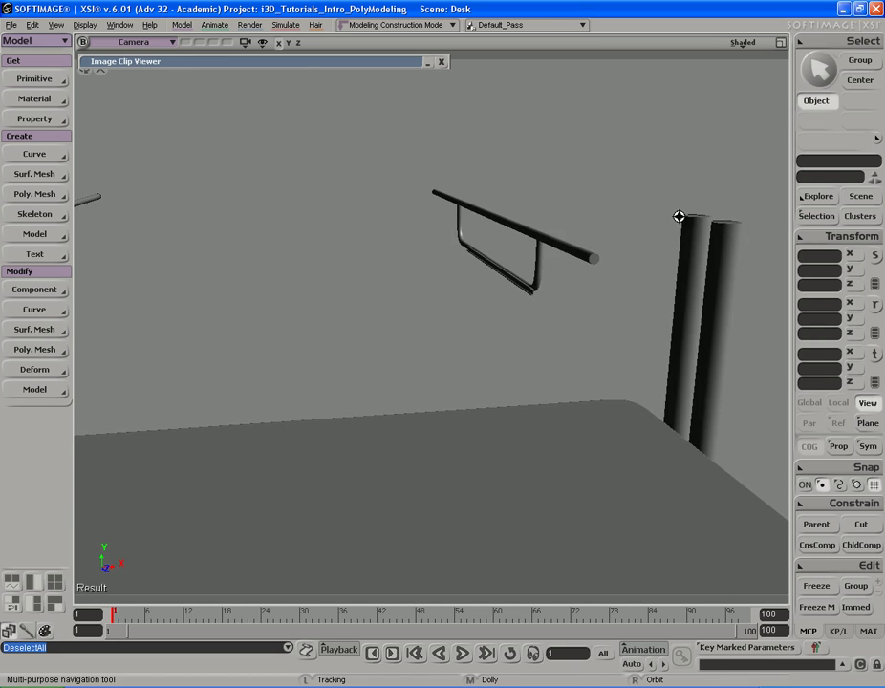
pyautogui.moveTo(637, 216); pyautogui.dragTo(541, 213, button='middle')
pyautogui.moveTo(541, 213)
pyautogui.mouseDown()
pyautogui.moveTo(522, 239)
pyautogui.moveTo(533, 224)
pyautogui.moveTo(525, 222)
pyautogui.mouseUp()
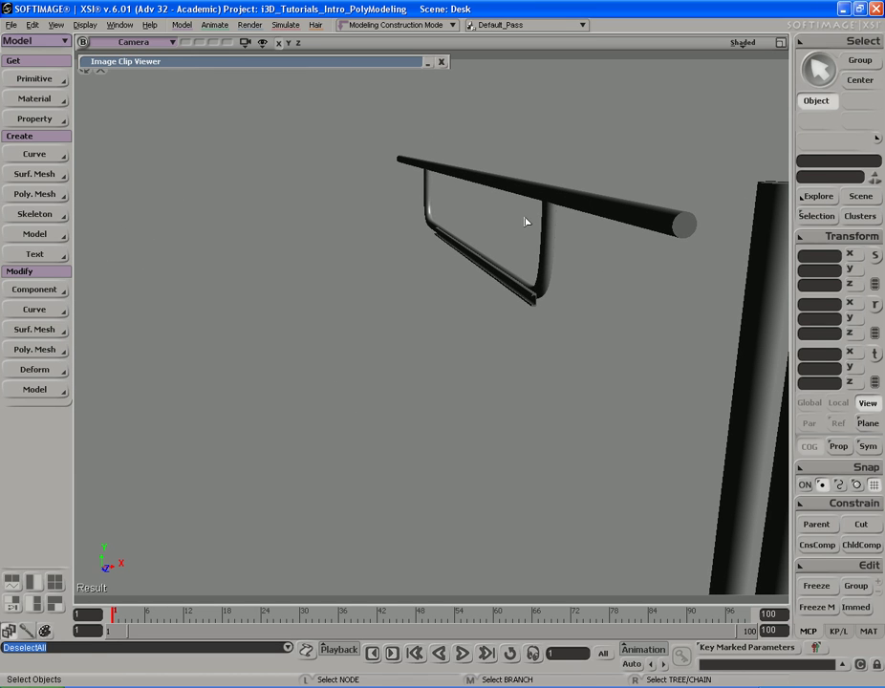
pyautogui.click(509, 291)
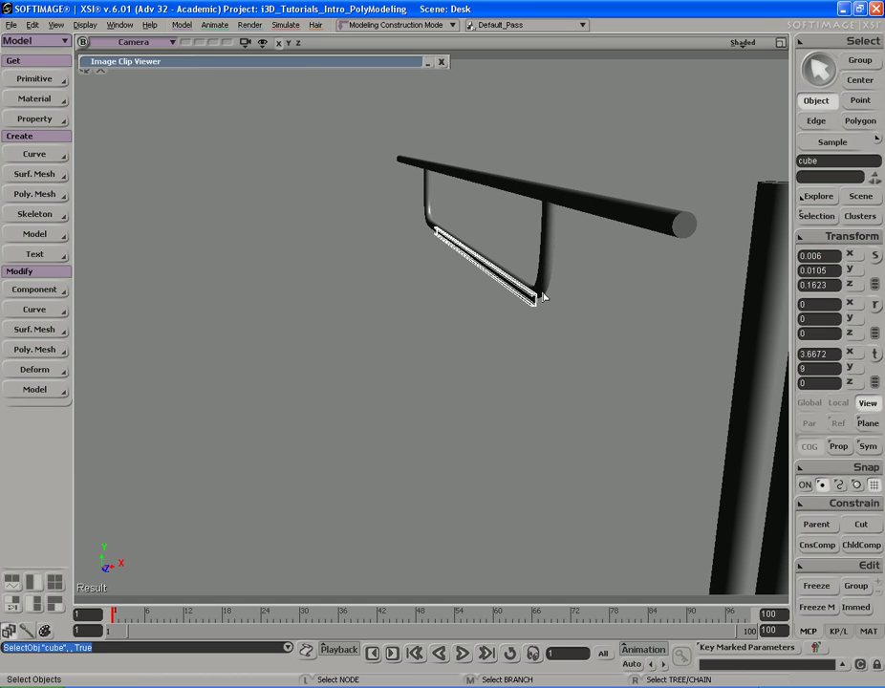
# Tag the points at the near end of the C-shaped piece and frame them in a close-up
pyautogui.press('t')
pyautogui.moveTo(494, 258); pyautogui.dragTo(578, 359)
pyautogui.press('f')
pyautogui.press('s')
pyautogui.moveTo(577, 359); pyautogui.dragTo(454, 296, button='middle')
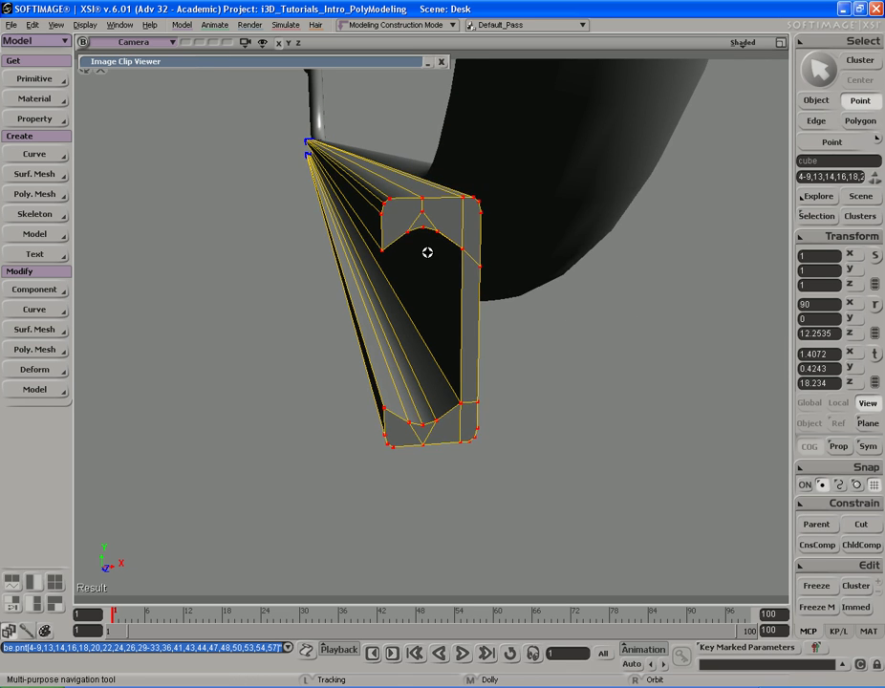
pyautogui.moveTo(454, 296); pyautogui.dragTo(473, 267, button='right')
pyautogui.moveTo(472, 267); pyautogui.dragTo(491, 286, button='middle')
pyautogui.moveTo(491, 286); pyautogui.dragTo(637, 387, button='right')
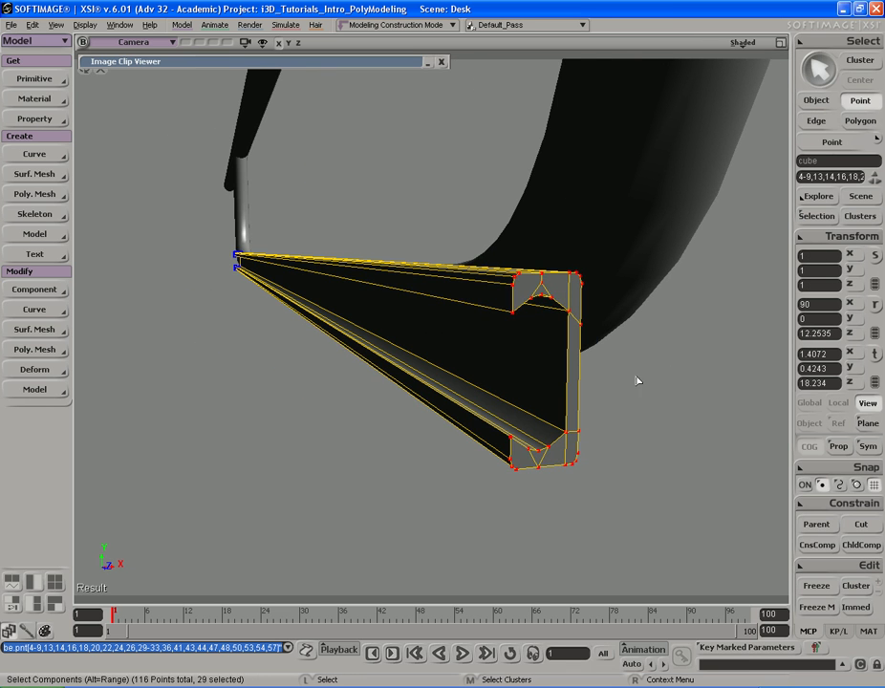
# Deselect the tagged points and examine the channel opening at the end of the C-shaped piece
pyautogui.click(636, 387)
pyautogui.press('s')
pyautogui.moveTo(600, 290); pyautogui.dragTo(621, 305, button='right')
pyautogui.press('s')
pyautogui.moveTo(621, 306); pyautogui.dragTo(550, 321, button='middle')
pyautogui.moveTo(550, 320); pyautogui.dragTo(496, 274)
pyautogui.moveTo(496, 275); pyautogui.dragTo(516, 285, button='right')
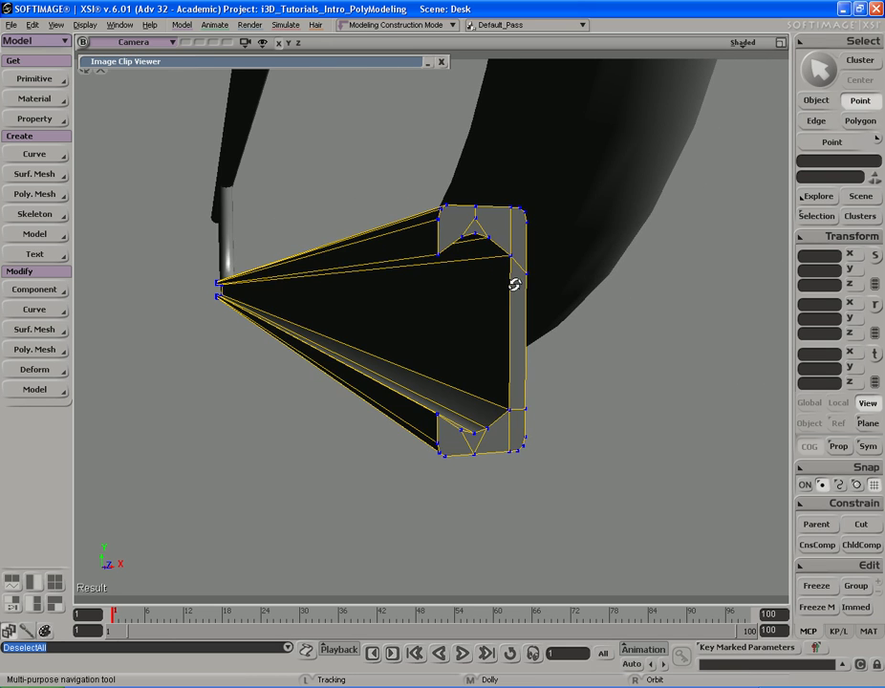
pyautogui.moveTo(581, 288); pyautogui.dragTo(510, 289, button='middle')
pyautogui.moveTo(509, 289); pyautogui.dragTo(518, 289)
pyautogui.moveTo(518, 289); pyautogui.dragTo(533, 287, button='right')
# Extract the long inner wall polygon of the channel as a separate mesh, keeping the original, and freeze the new mesh's modeling
pyautogui.press('space')
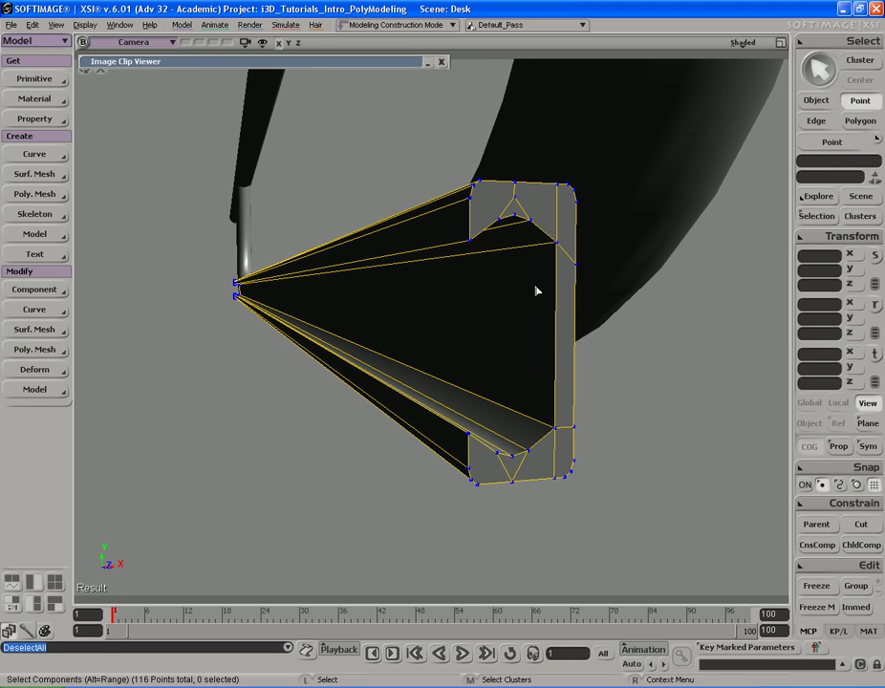
pyautogui.press('u')
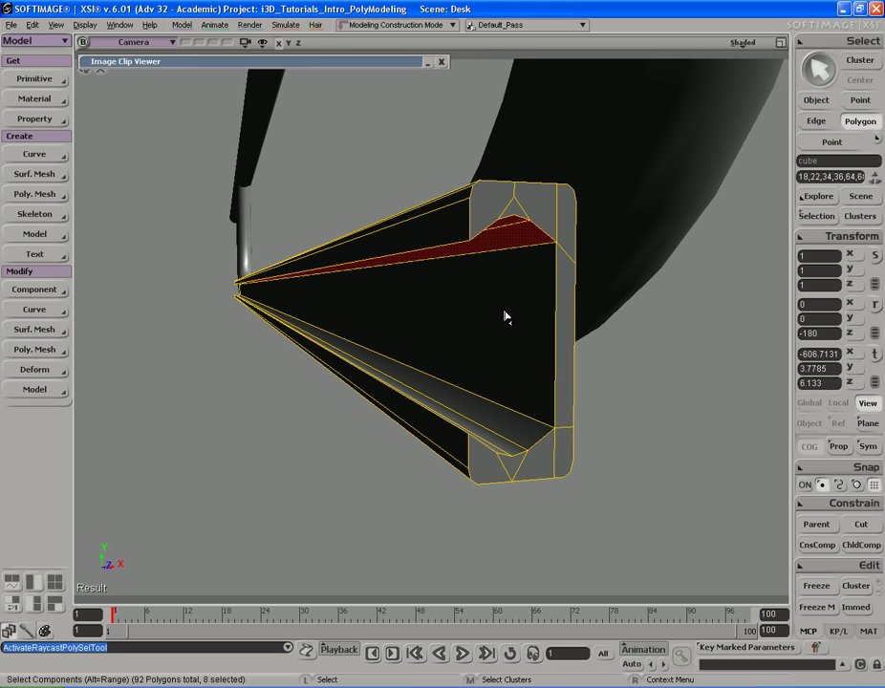
pyautogui.click(506, 317)
pyautogui.press('s')
pyautogui.moveTo(506, 313); pyautogui.dragTo(508, 305, button='right')
pyautogui.rightClick(492, 290)
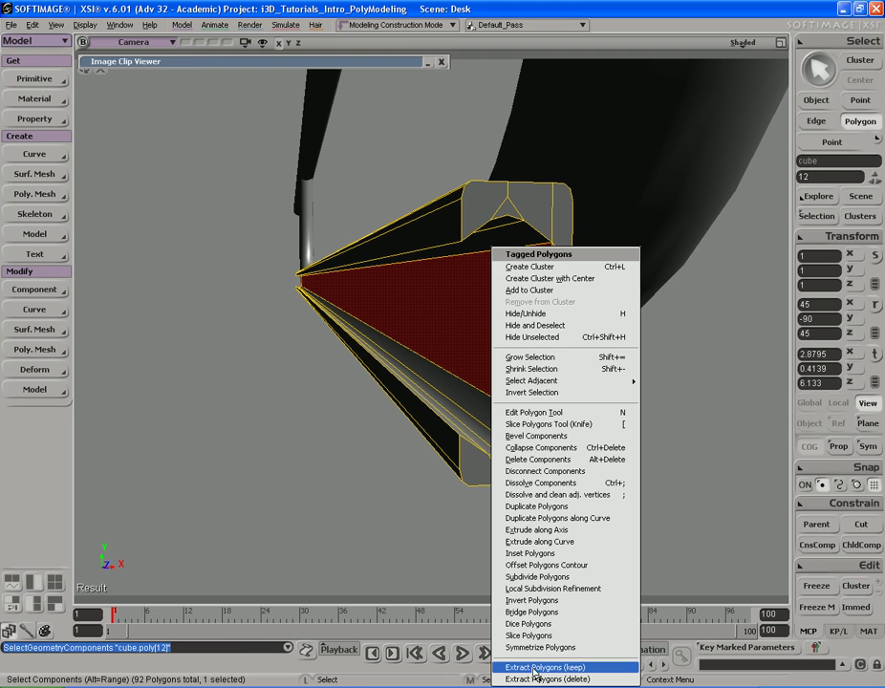
pyautogui.click(568, 668)
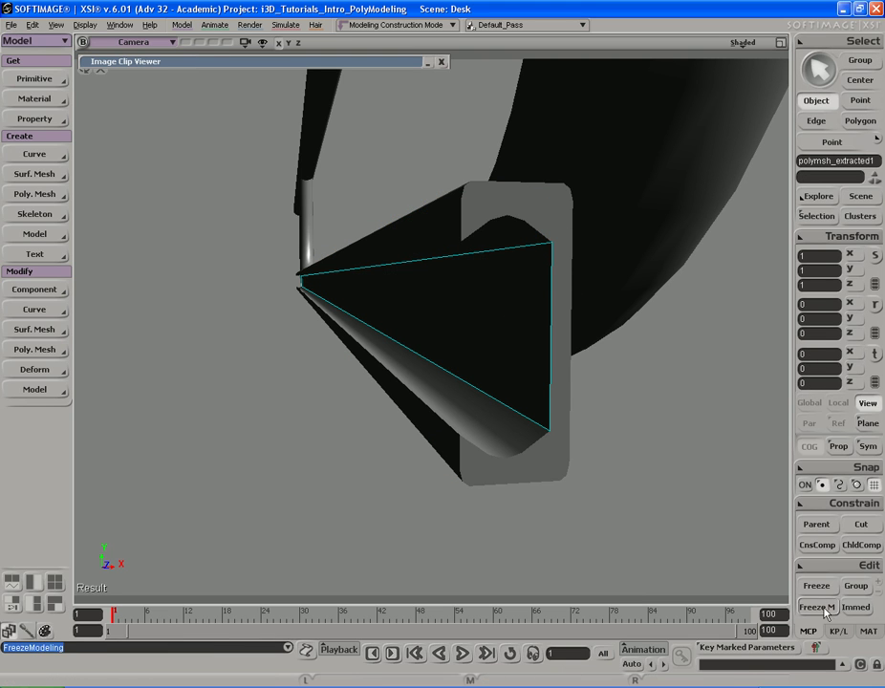
# Shift the extracted polygon slightly away from the channel wall along negative X
pyautogui.press('v')
pyautogui.moveTo(655, 332); pyautogui.dragTo(646, 334, button='middle')
pyautogui.moveTo(647, 337); pyautogui.dragTo(654, 337)
# Extrude the extracted polygon along X into a box shape and move it out of the channel to about -0.1044 in X
pyautogui.press('u')
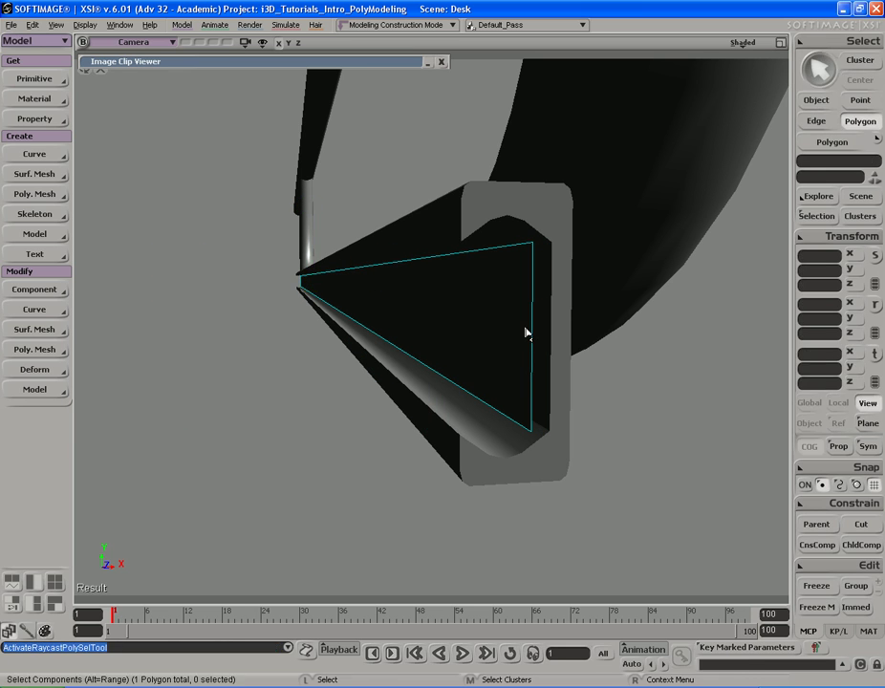
pyautogui.click(472, 292)
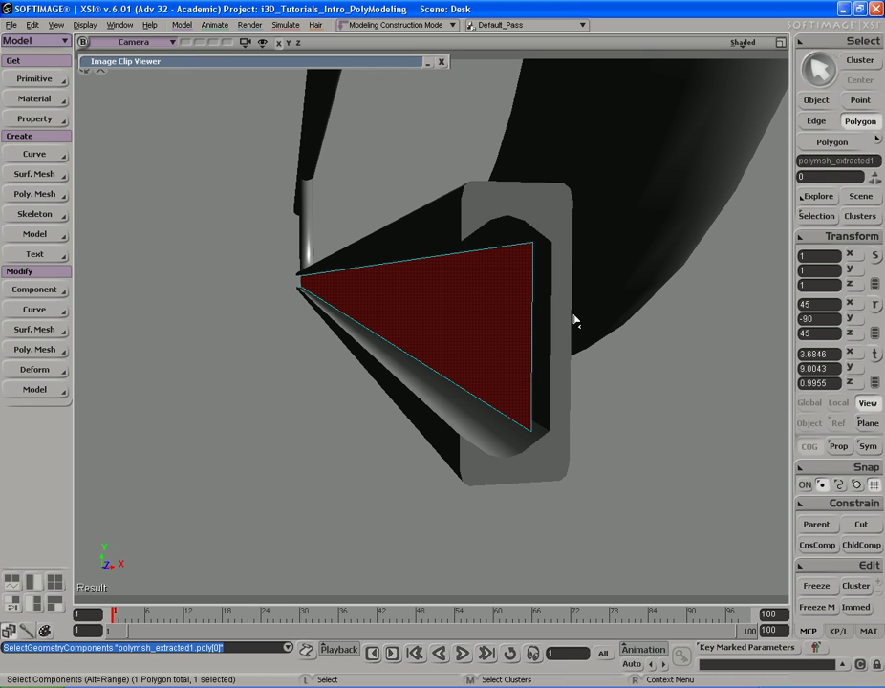
pyautogui.press('ctrl')
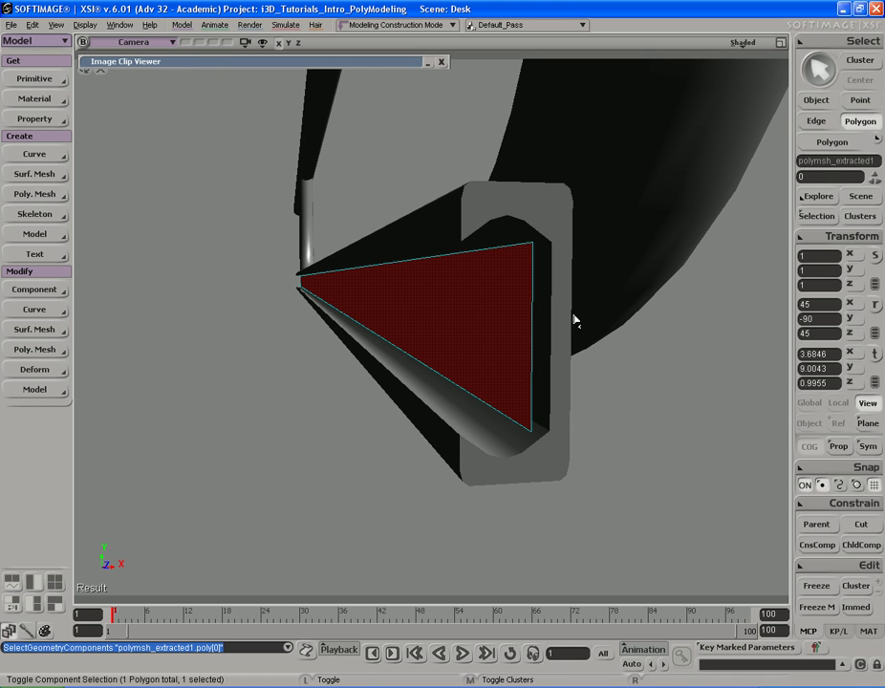
pyautogui.hotkey('ctrl', 'd')
pyautogui.moveTo(572, 309); pyautogui.dragTo(646, 276)
pyautogui.press('space')
pyautogui.press('v')
pyautogui.press('space')
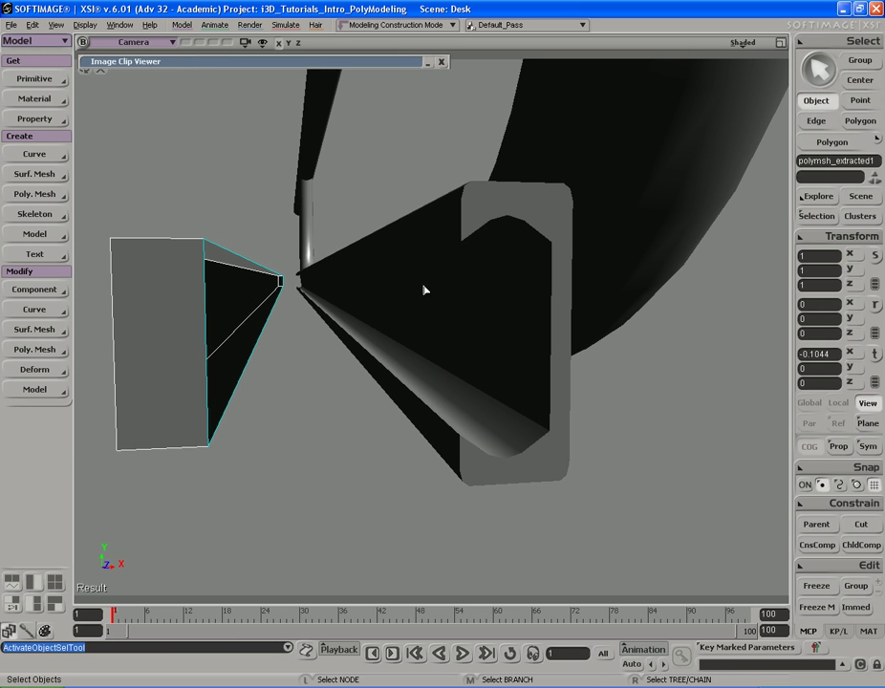
# Bridge the boundary points/edges of the extruded mesh with a distance of 0.723 to close its open side
pyautogui.click(41, 359)
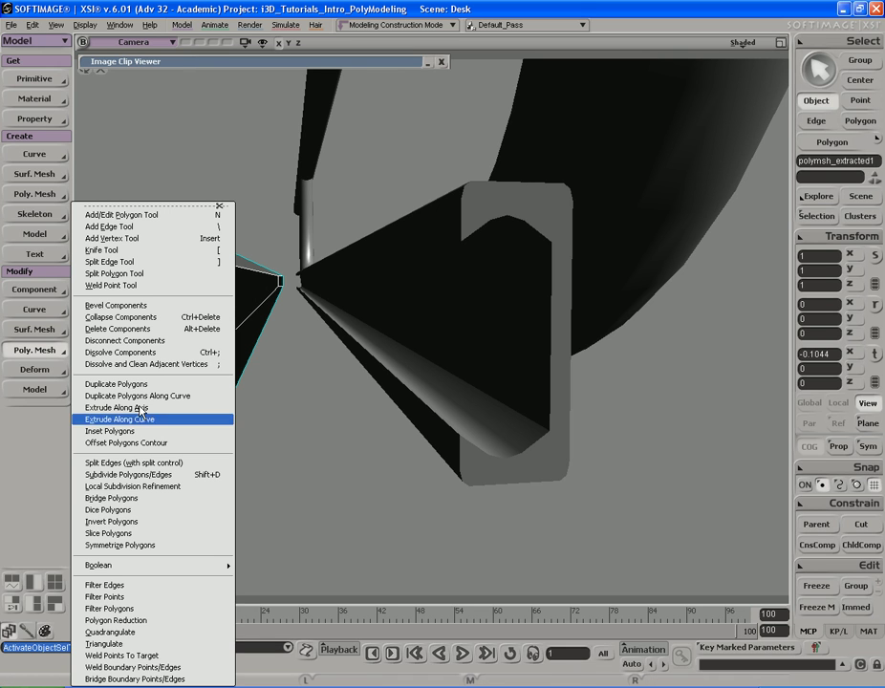
pyautogui.click(158, 679)
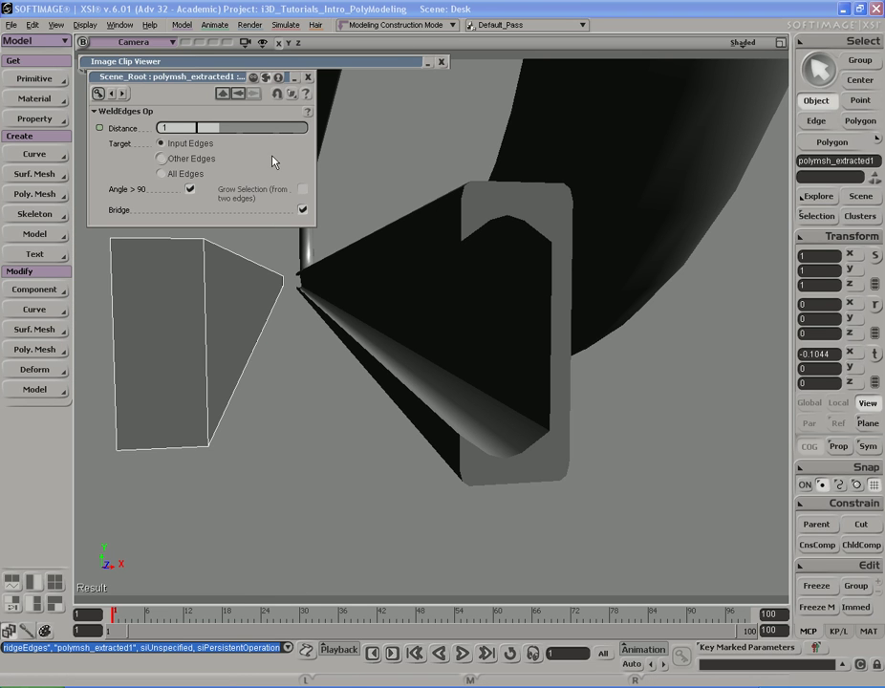
pyautogui.moveTo(198, 127)
pyautogui.mouseDown()
pyautogui.moveTo(231, 131)
pyautogui.moveTo(204, 128)
pyautogui.mouseUp()
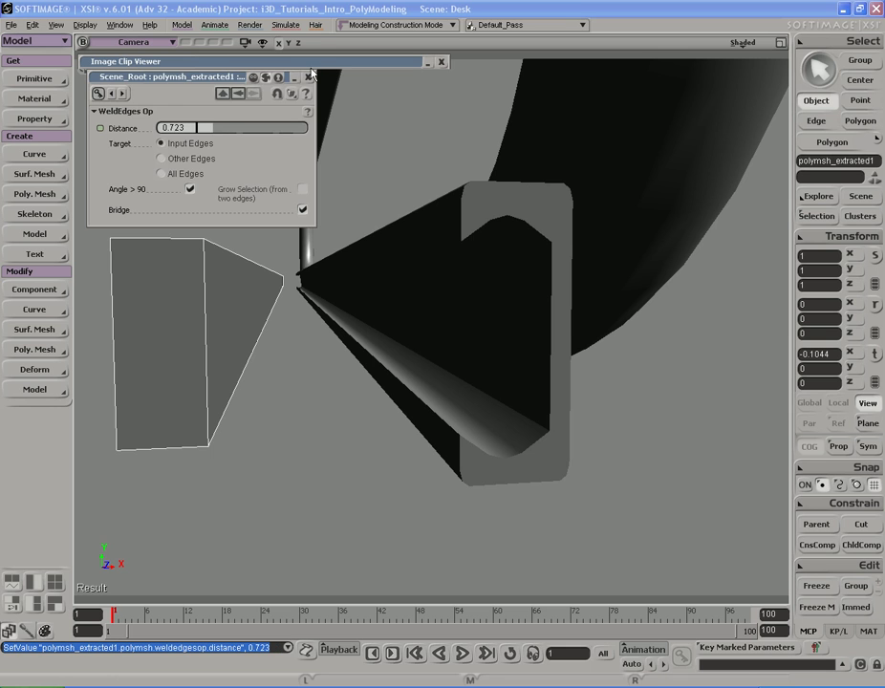
pyautogui.click(308, 77)
# Try the closed box inside the channel by moving it to about -0.0037 in X
pyautogui.press('s')
pyautogui.moveTo(322, 102); pyautogui.dragTo(343, 222, button='right')
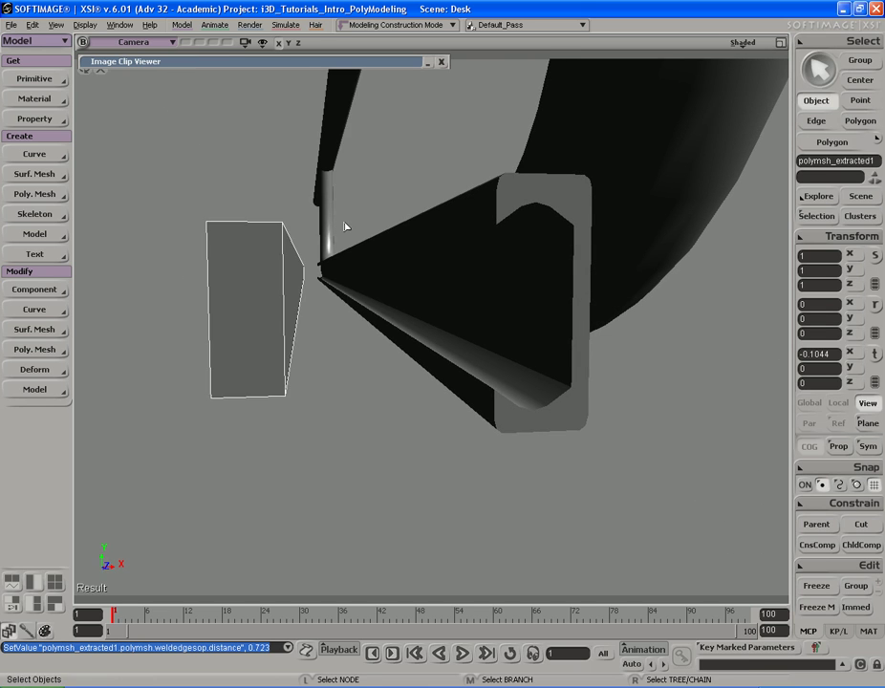
pyautogui.press('v')
pyautogui.moveTo(348, 204); pyautogui.dragTo(323, 201)
pyautogui.press('s')
pyautogui.moveTo(322, 199); pyautogui.dragTo(347, 194, button='right')
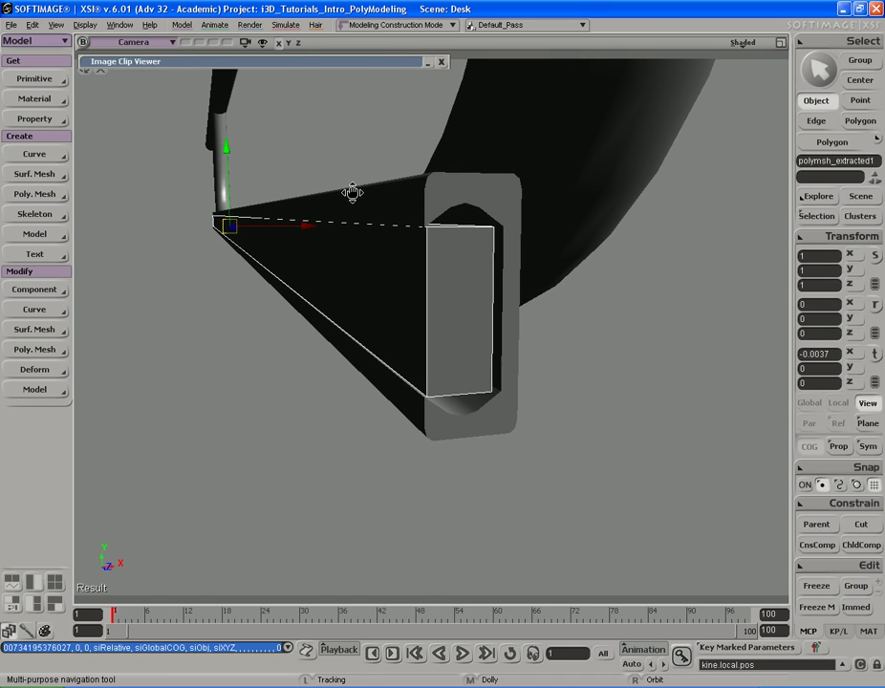
# Move the box back out of the channel to about -0.1115 in X, exposing its inner long edges
pyautogui.press('v')
pyautogui.moveTo(433, 191); pyautogui.dragTo(368, 190)
pyautogui.moveTo(368, 189); pyautogui.dragTo(413, 195, button='right')
pyautogui.press('v')
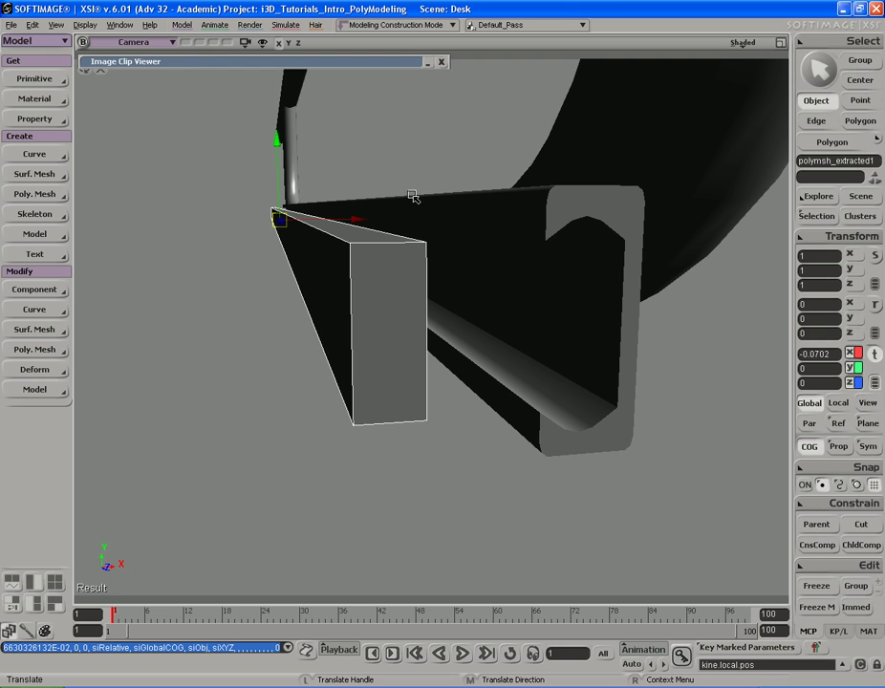
pyautogui.press('s')
pyautogui.moveTo(383, 226); pyautogui.dragTo(418, 221, button='right')
pyautogui.press('v')
pyautogui.moveTo(541, 227); pyautogui.dragTo(489, 227, button='middle')
pyautogui.press('s')
pyautogui.moveTo(489, 228); pyautogui.dragTo(452, 213, button='right')
pyautogui.press('v')
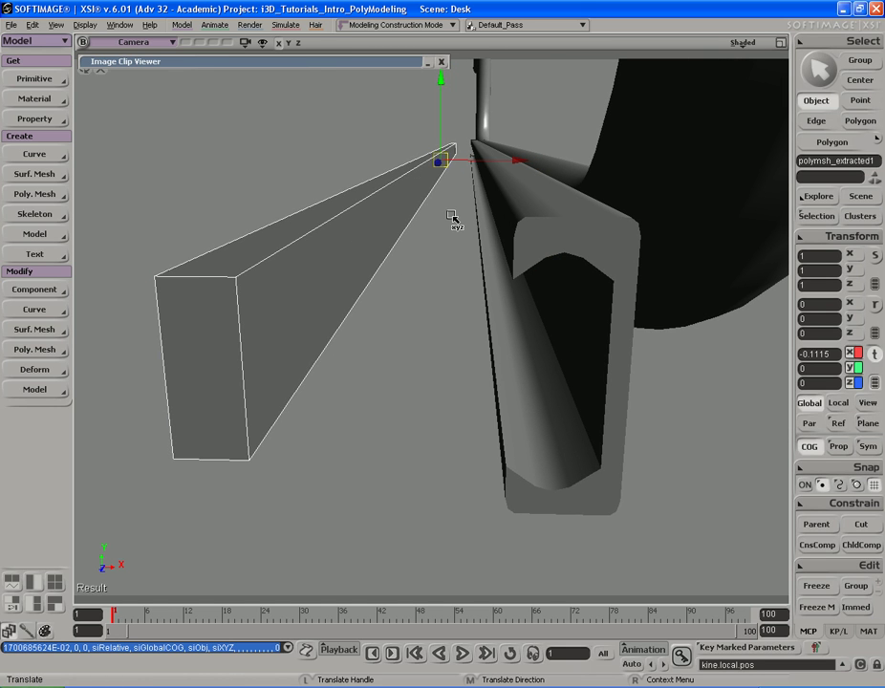
# Bevel the box's two long edges on the side facing the channel, with 2 rounding subdivisions
pyautogui.press('e')
pyautogui.click(383, 294)
pyautogui.press('s')
pyautogui.moveTo(385, 290); pyautogui.dragTo(357, 239, button='right')
pyautogui.keyDown('shift'); pyautogui.click(383, 296); pyautogui.keyUp('shift')
pyautogui.press('s')
pyautogui.moveTo(387, 276); pyautogui.dragTo(340, 231, button='right')
pyautogui.rightClick(337, 224)
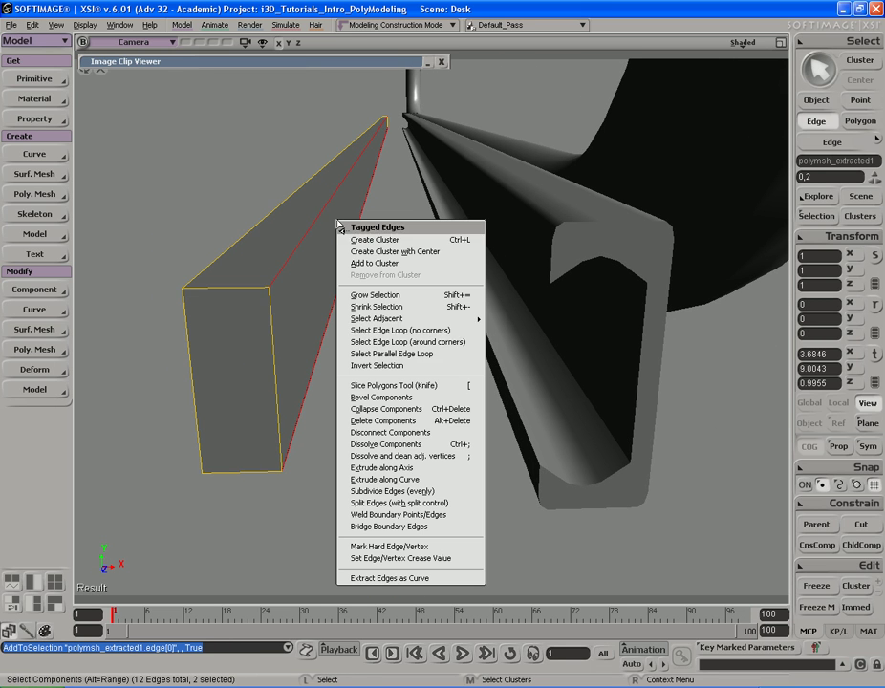
pyautogui.click(405, 402)
pyautogui.click(115, 124)
pyautogui.click(154, 124)
pyautogui.moveTo(196, 138); pyautogui.dragTo(224, 142)
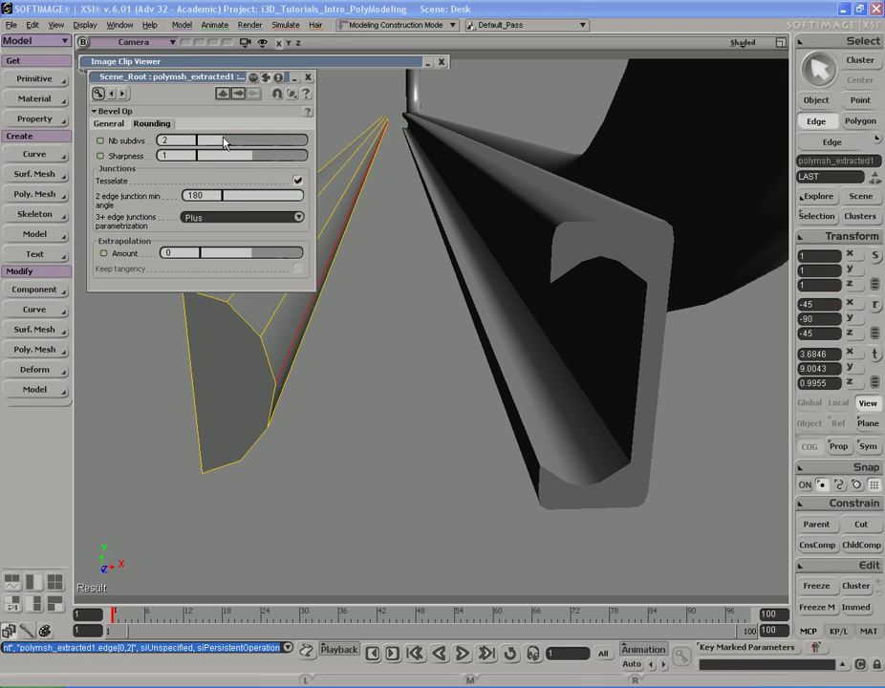
# Reduce the bevel distance on the box's long edges to 0.025
pyautogui.press('s')
pyautogui.moveTo(427, 226)
pyautogui.mouseDown(button='right')
pyautogui.moveTo(432, 203)
pyautogui.moveTo(410, 221)
pyautogui.mouseUp(button='right')
pyautogui.moveTo(410, 221); pyautogui.dragTo(432, 225)
pyautogui.click(118, 123)
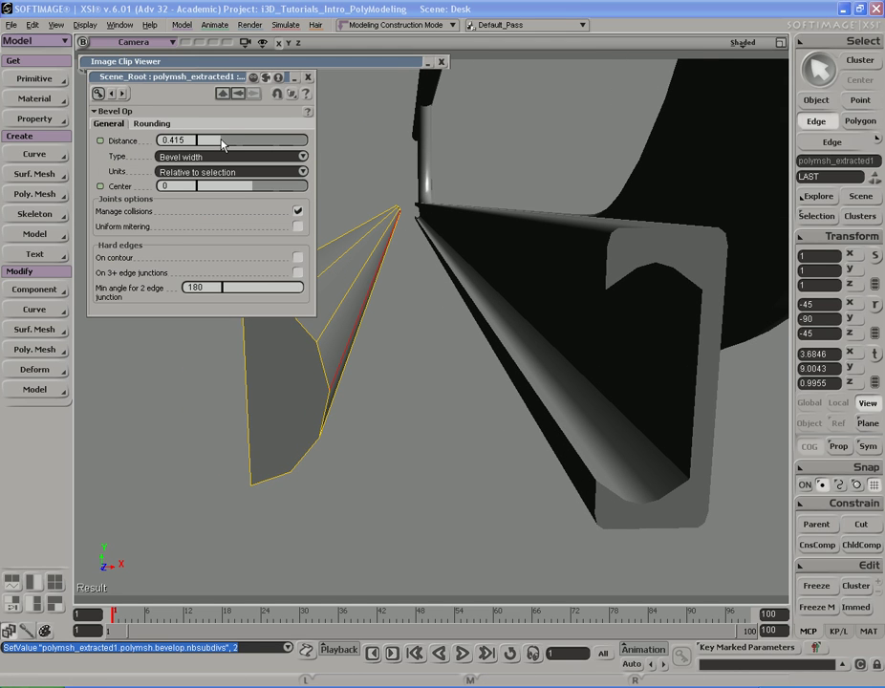
pyautogui.moveTo(216, 144); pyautogui.dragTo(204, 141)
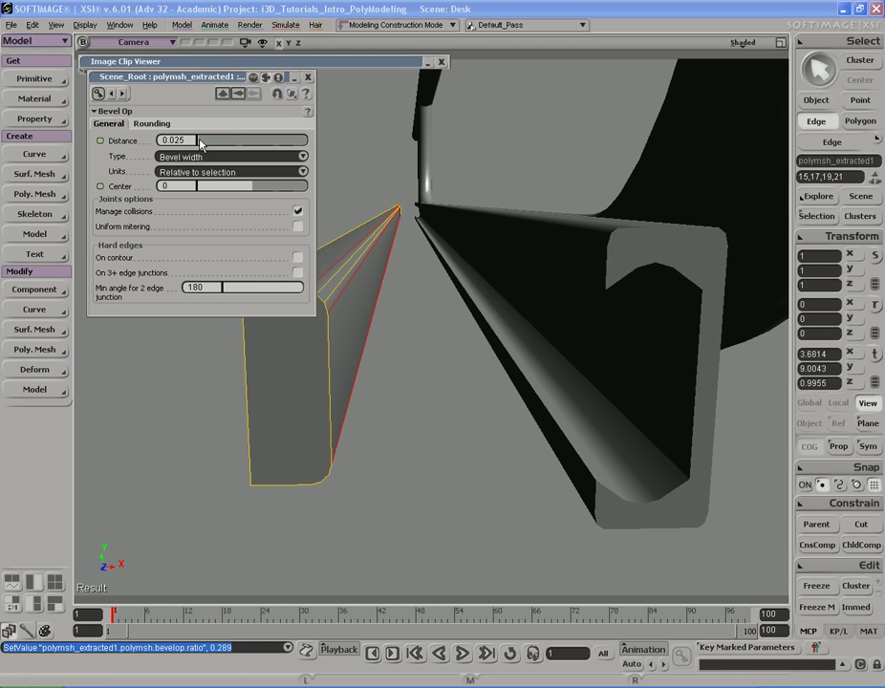
# Move the beveled box into the channel at about -0.0023 in X
pyautogui.press('space')
pyautogui.press('v')
pyautogui.moveTo(417, 288); pyautogui.dragTo(429, 280, button='middle')
pyautogui.press('s')
pyautogui.moveTo(429, 279); pyautogui.dragTo(460, 248, button='right')
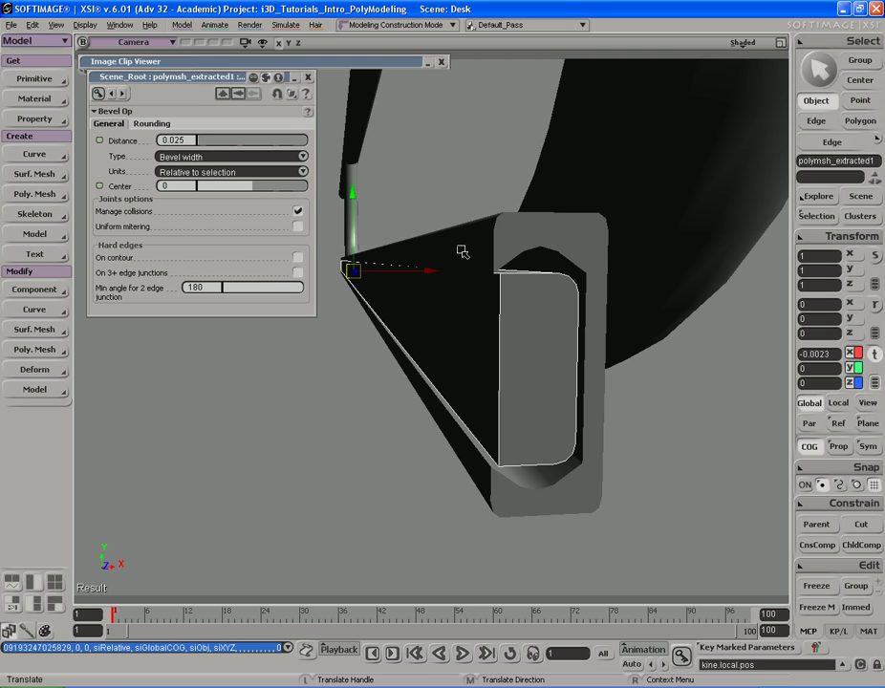
pyautogui.press('s')
pyautogui.moveTo(462, 251)
pyautogui.mouseDown(button='right')
pyautogui.moveTo(478, 229)
pyautogui.moveTo(463, 224)
pyautogui.moveTo(470, 233)
pyautogui.mouseUp(button='right')
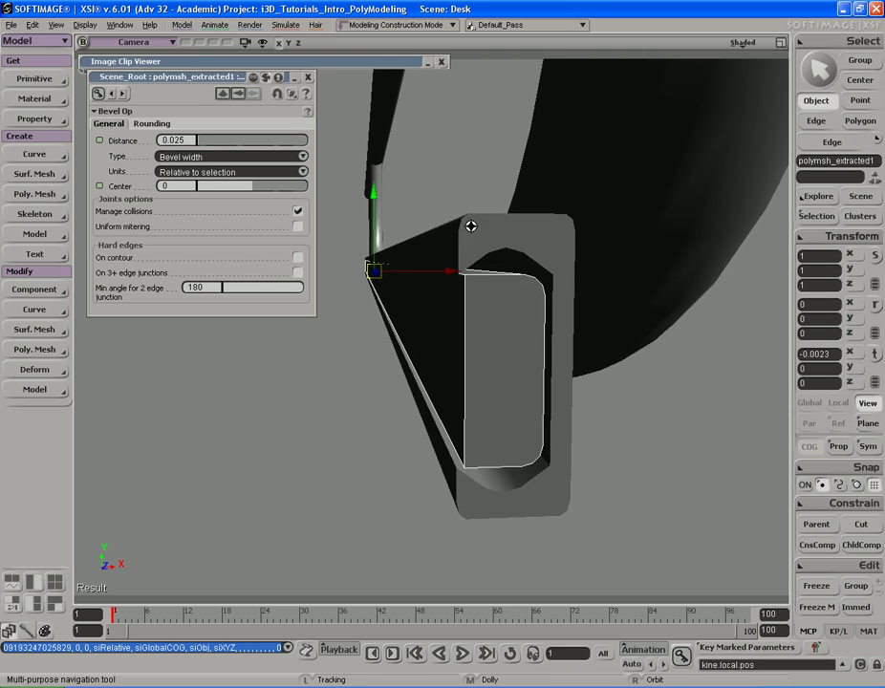
# Pull the box's flat outer side polygon along negative X so the box extends past the channel opening
pyautogui.press('u')
pyautogui.click(443, 350)
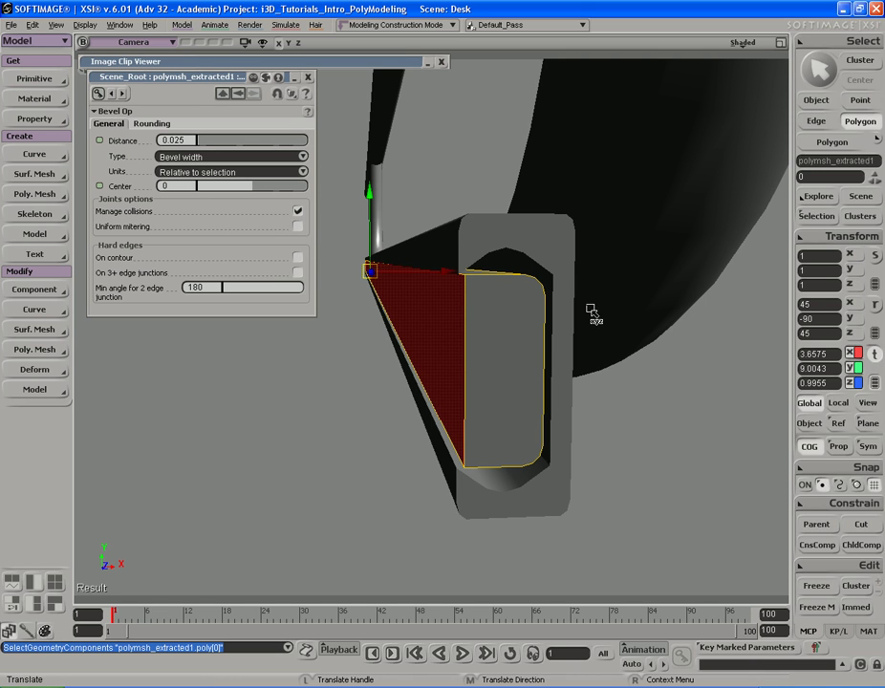
pyautogui.press('s')
pyautogui.moveTo(585, 362); pyautogui.dragTo(529, 291, button='right')
# Scale the box to about 1.1219 in Y to fill the channel's height and close the bevel settings
pyautogui.press('space')
pyautogui.press('s')
pyautogui.moveTo(545, 340); pyautogui.dragTo(536, 329, button='right')
pyautogui.press('x')
pyautogui.moveTo(537, 335)
pyautogui.mouseDown(button='middle')
pyautogui.moveTo(538, 313)
pyautogui.moveTo(539, 326)
pyautogui.mouseUp(button='middle')
pyautogui.press('s')
pyautogui.moveTo(545, 339); pyautogui.dragTo(514, 324, button='right')
pyautogui.press('v')
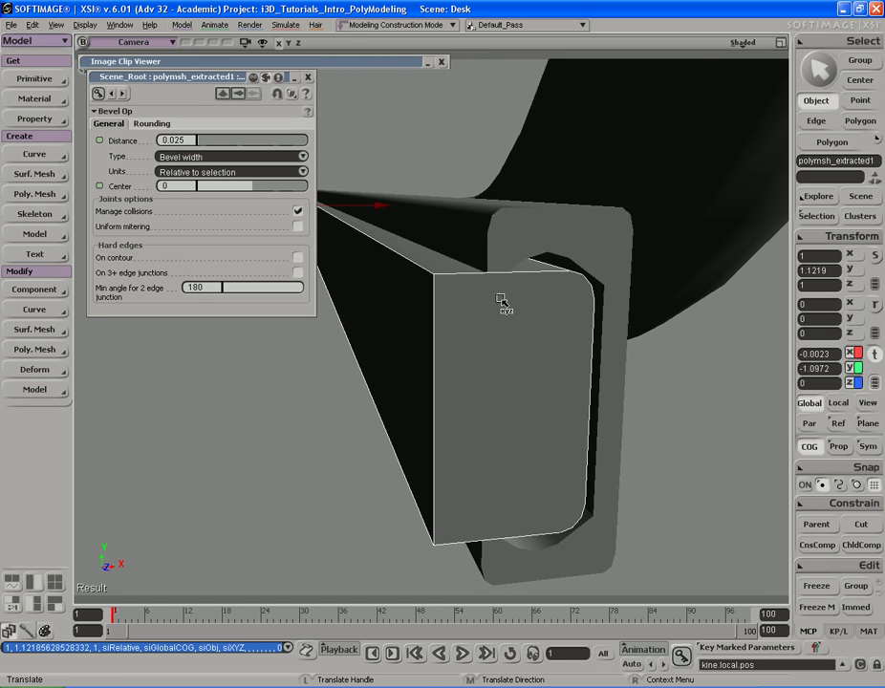
pyautogui.press('space')
pyautogui.press('s')
pyautogui.moveTo(502, 283)
pyautogui.mouseDown(button='right')
pyautogui.moveTo(498, 277)
pyautogui.moveTo(500, 284)
pyautogui.mouseUp(button='right')
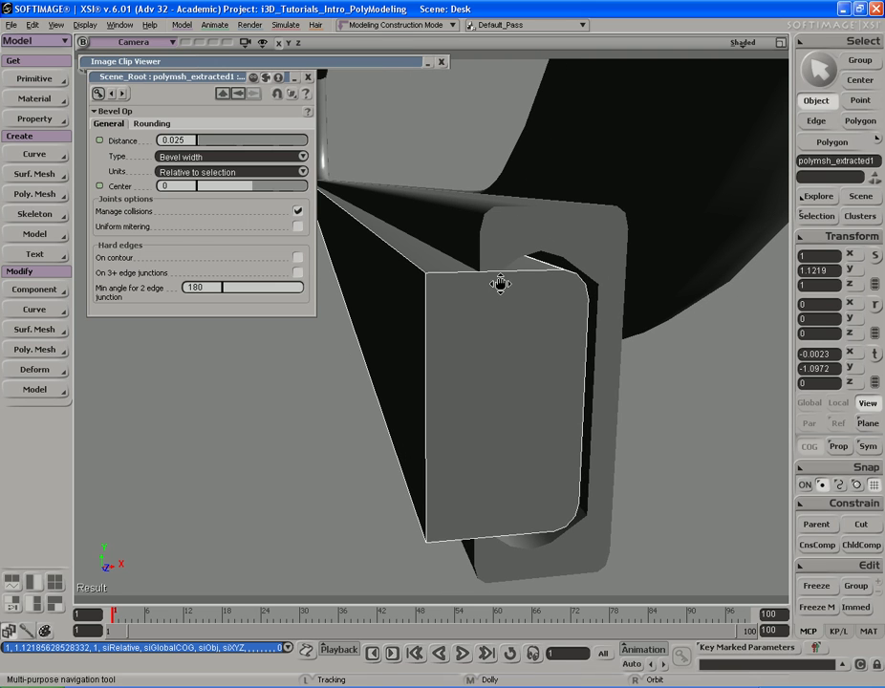
pyautogui.click(308, 76)
pyautogui.moveTo(313, 83); pyautogui.dragTo(495, 328, button='right')
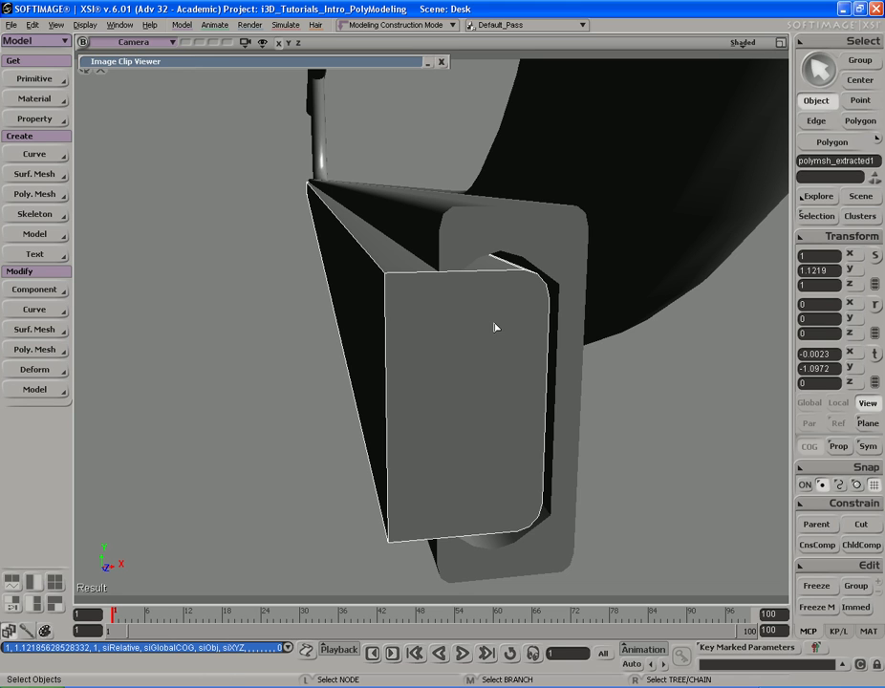
# Split the four parallel edges across the bar's width at a ratio of 70.436 to add an edge loop near its outer side
pyautogui.press('e')
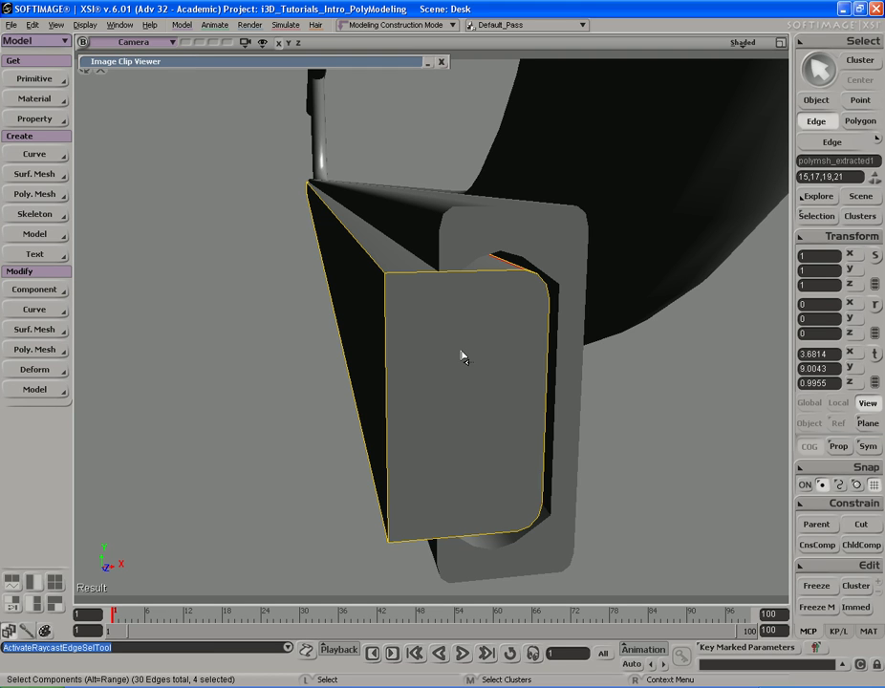
pyautogui.press('s')
pyautogui.moveTo(468, 349); pyautogui.dragTo(467, 342, button='right')
pyautogui.moveTo(466, 342); pyautogui.dragTo(439, 332, button='middle')
pyautogui.moveTo(439, 332); pyautogui.dragTo(435, 337, button='right')
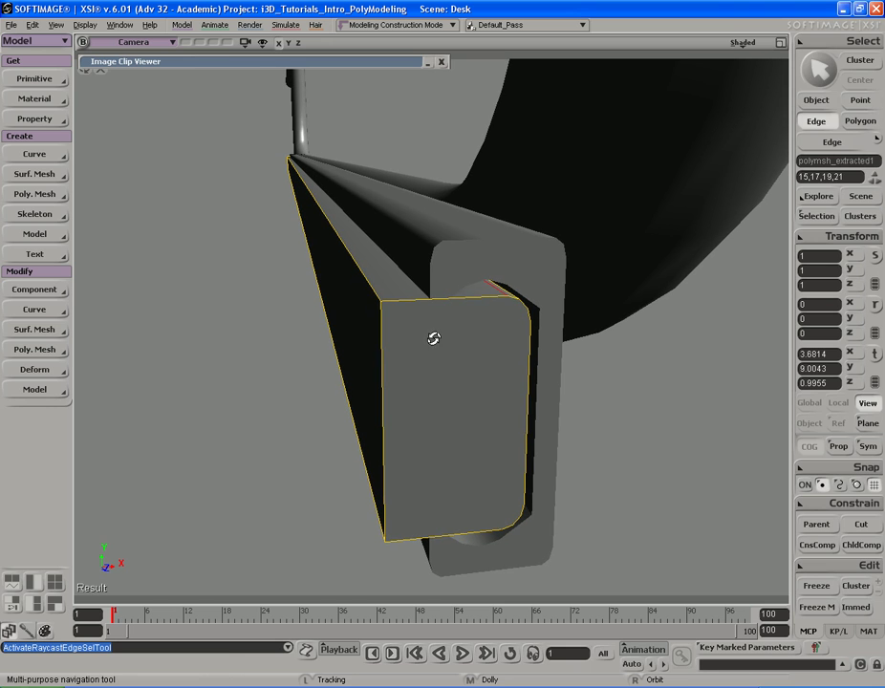
pyautogui.click(427, 300)
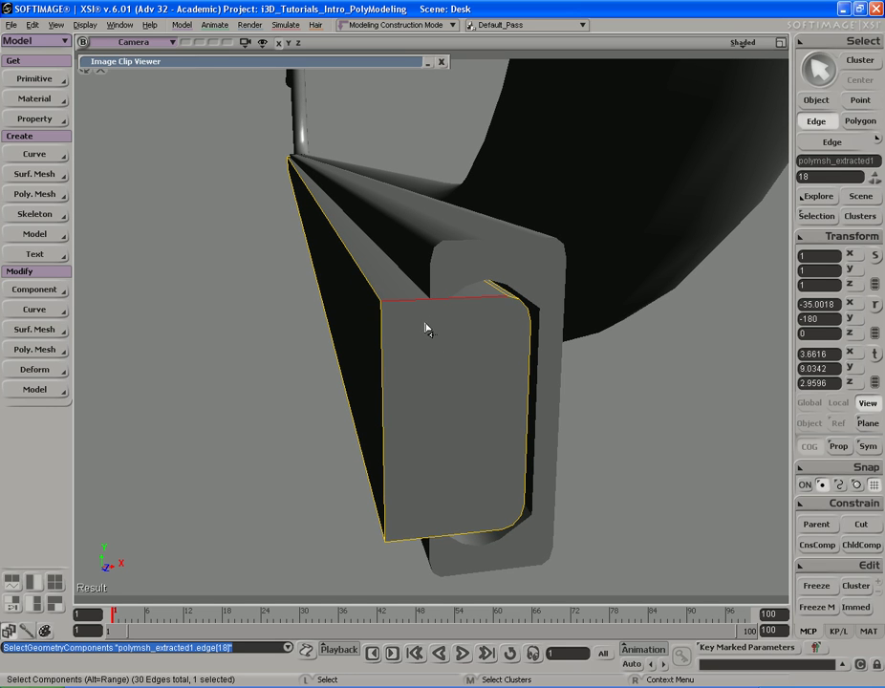
pyautogui.keyDown('alt'); pyautogui.middleClick(442, 535); pyautogui.keyUp('alt')
pyautogui.press('f')
pyautogui.press('s')
pyautogui.moveTo(401, 470); pyautogui.dragTo(435, 439, button='right')
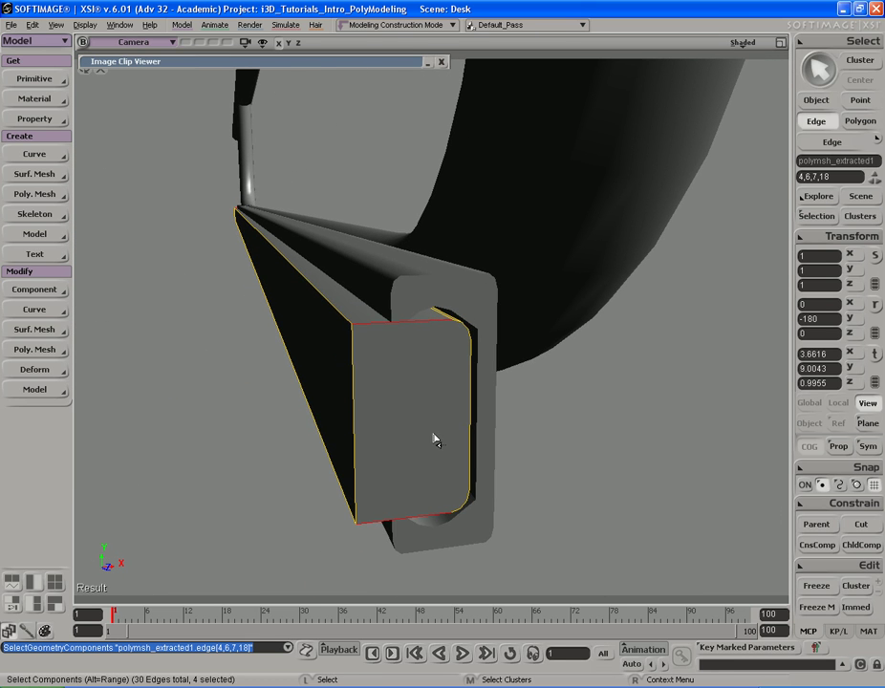
pyautogui.rightClick(435, 382)
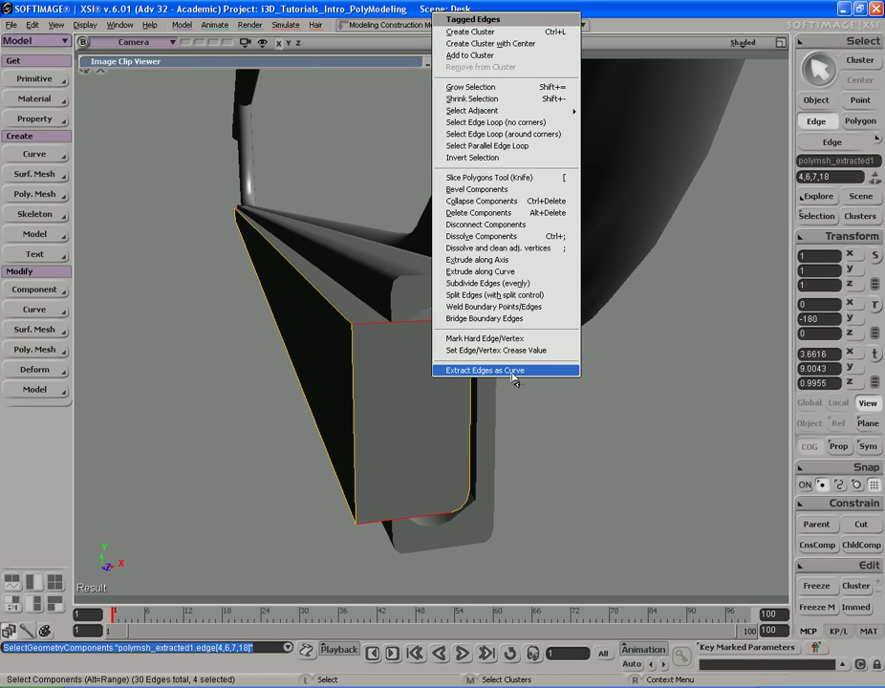
pyautogui.click(499, 296)
pyautogui.moveTo(265, 135); pyautogui.dragTo(274, 134)
# Split the parallel edges between the new loop and the bar's rounded side at a ratio of 47.17
pyautogui.click(426, 325)
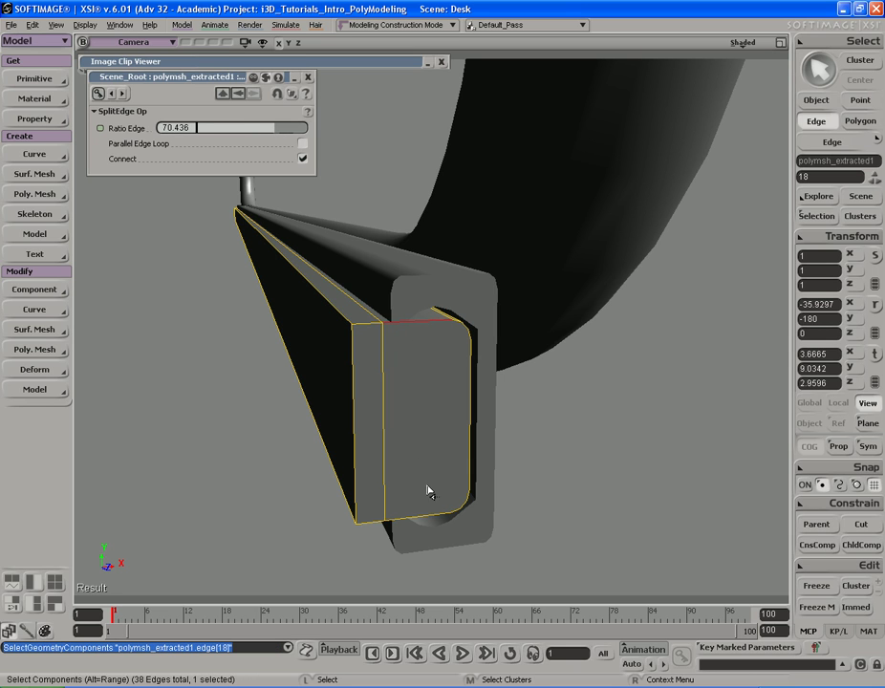
pyautogui.keyDown('alt'); pyautogui.middleClick(415, 519); pyautogui.keyUp('alt')
pyautogui.press('f')
pyautogui.press('s')
pyautogui.moveTo(385, 453); pyautogui.dragTo(429, 413, button='right')
pyautogui.rightClick(426, 323)
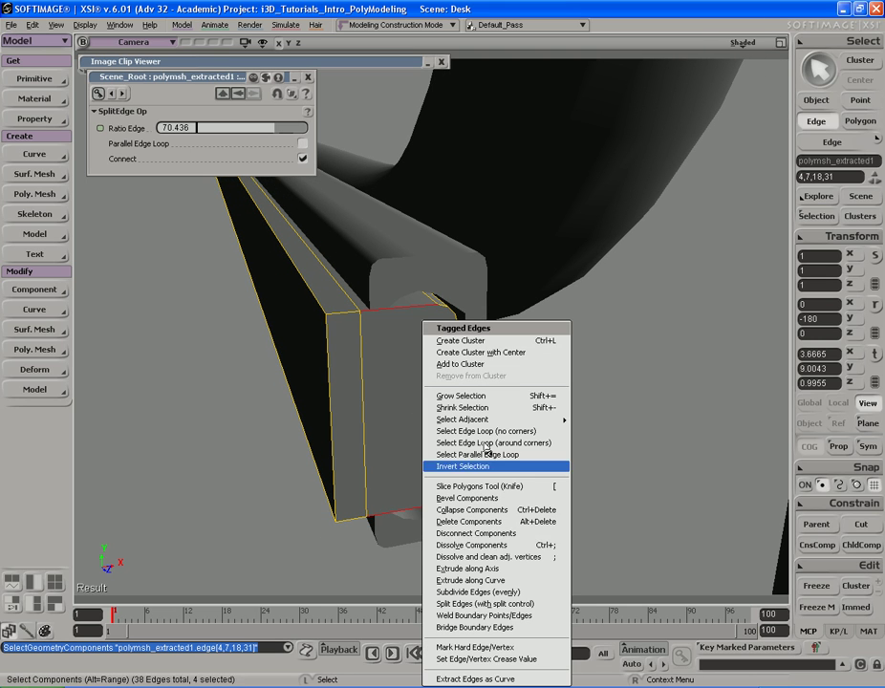
pyautogui.click(516, 603)
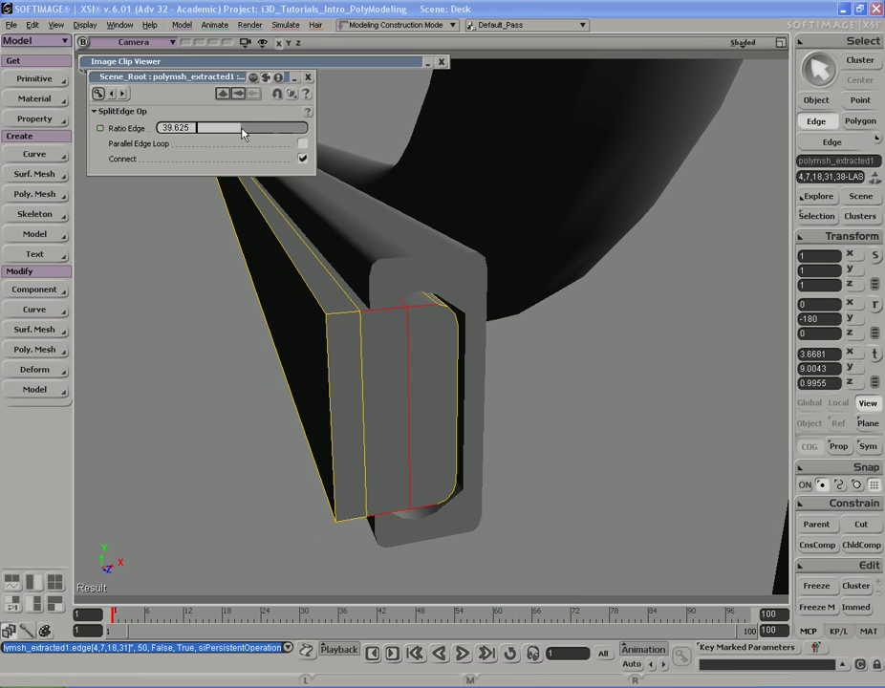
pyautogui.moveTo(250, 129); pyautogui.dragTo(251, 129)
# Subdivide the four edges across the narrow strip between the two new loops evenly into 2 and close the settings
pyautogui.press('s')
pyautogui.moveTo(420, 348); pyautogui.dragTo(423, 348)
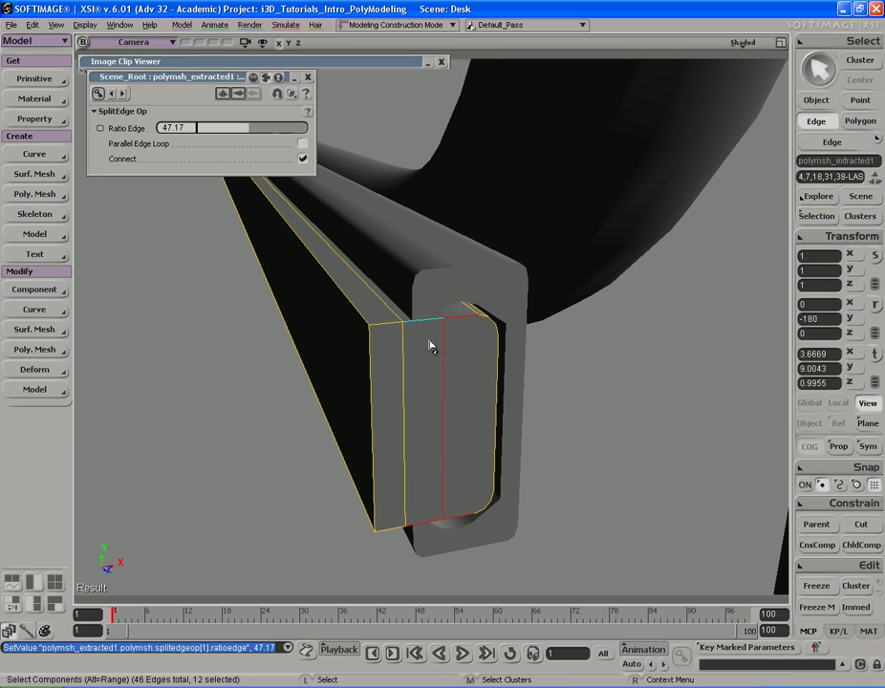
pyautogui.click(429, 346)
pyautogui.press('s')
pyautogui.moveTo(424, 505); pyautogui.dragTo(513, 433, button='right')
pyautogui.keyDown('alt'); pyautogui.middleClick(424, 517); pyautogui.keyUp('alt')
pyautogui.press('f')
pyautogui.press('s')
pyautogui.press('space')
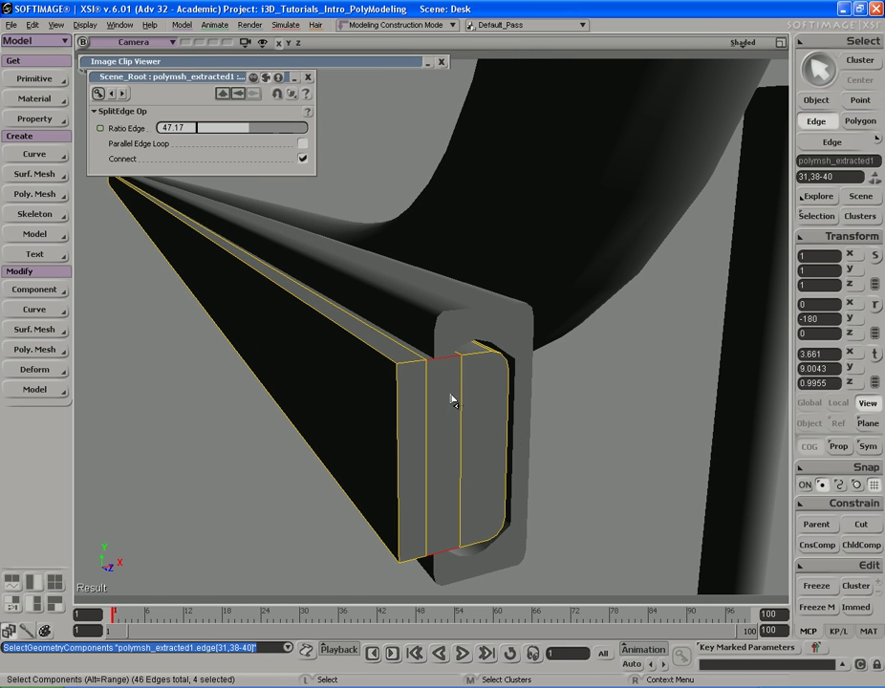
pyautogui.press('s')
pyautogui.moveTo(463, 402); pyautogui.dragTo(464, 401, button='right')
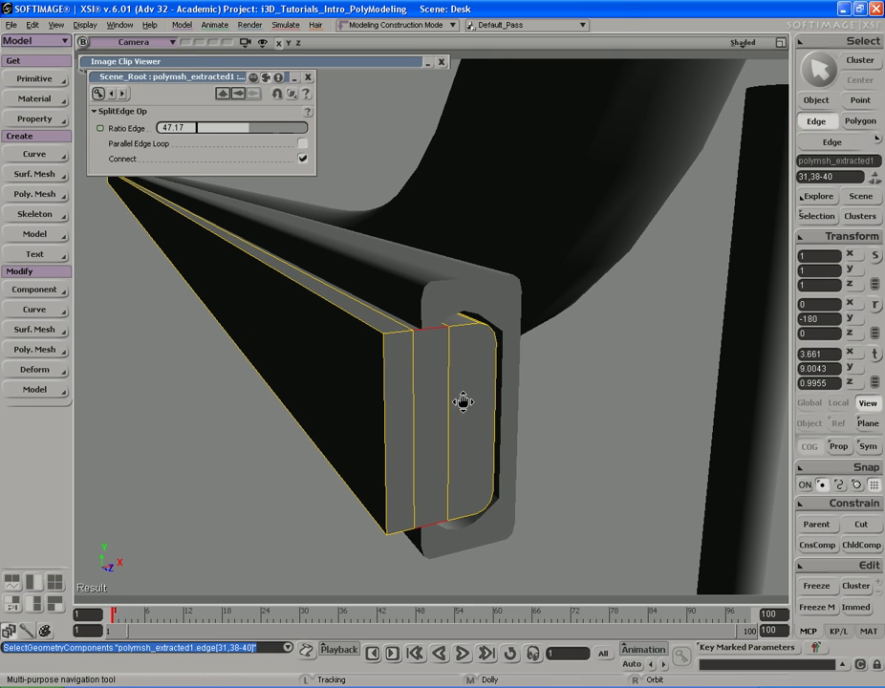
pyautogui.rightClick(478, 378)
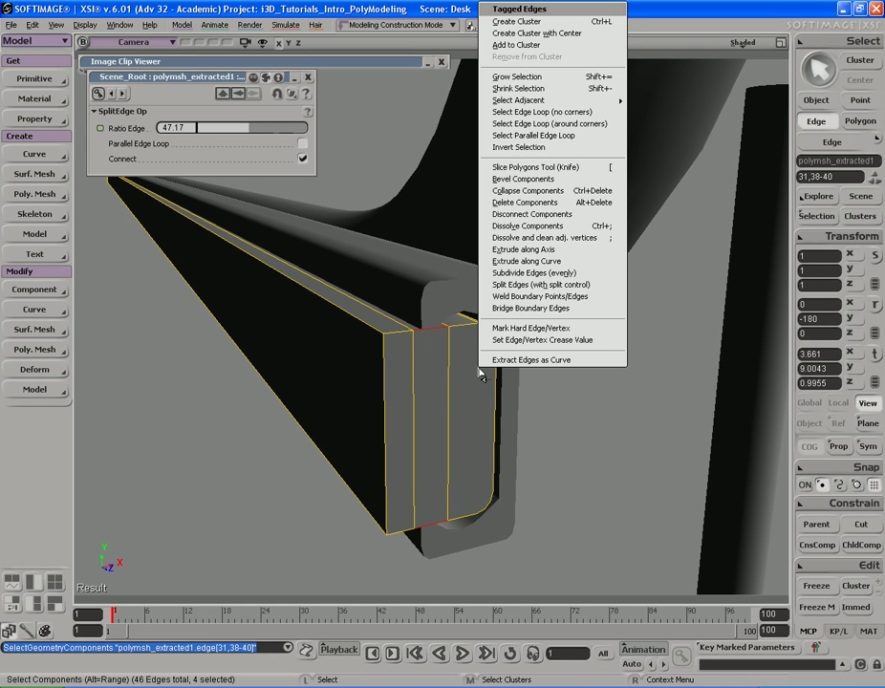
pyautogui.click(452, 382)
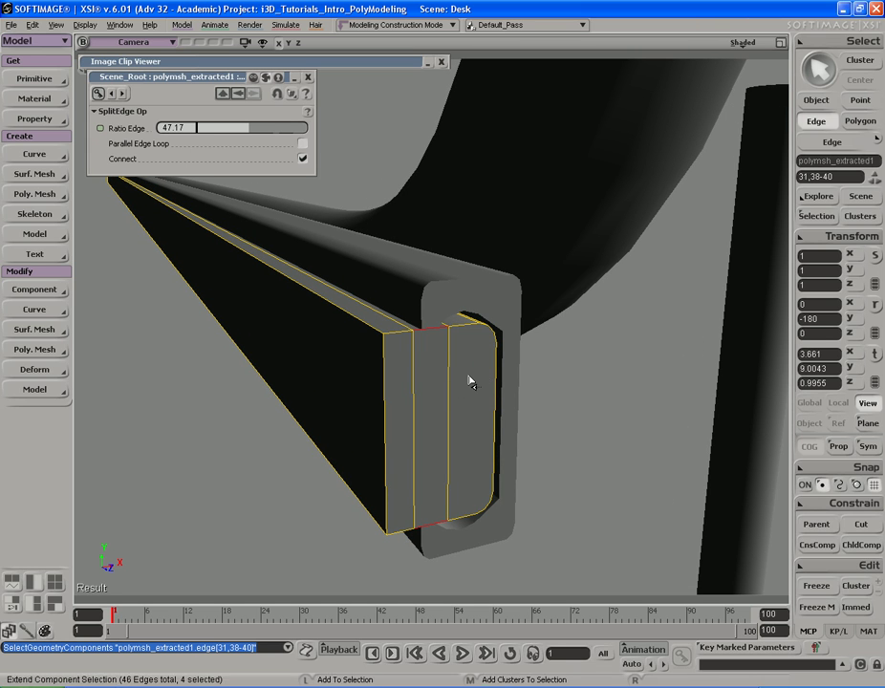
pyautogui.hotkey('ctrl', 'd')
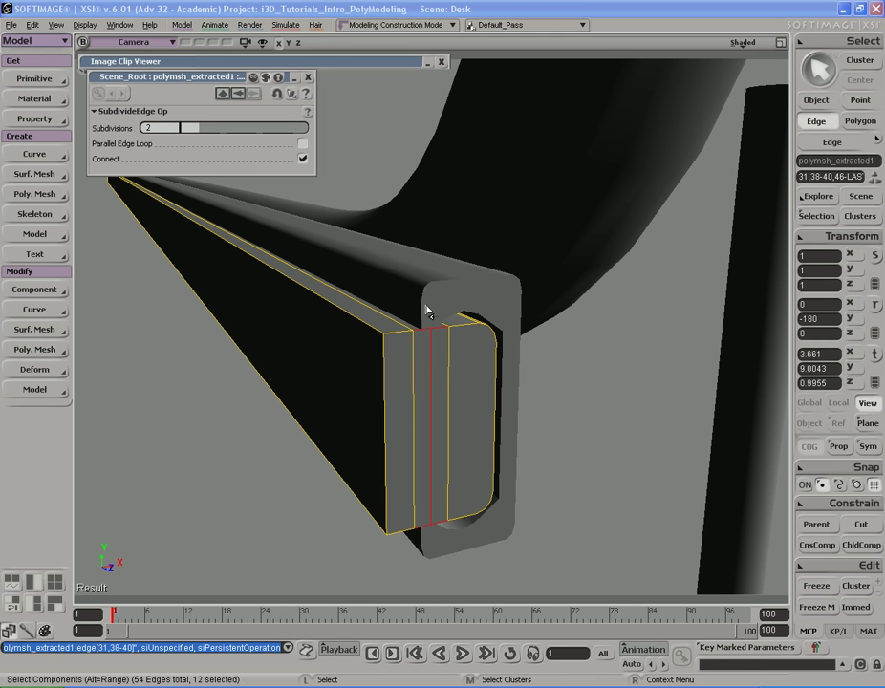
pyautogui.click(309, 76)
# Show the camera view in wireframe with the bar's split end in view
pyautogui.press('s')
pyautogui.moveTo(474, 296); pyautogui.dragTo(515, 300, button='middle')
pyautogui.moveTo(515, 300)
pyautogui.mouseDown()
pyautogui.moveTo(510, 307)
pyautogui.moveTo(506, 271)
pyautogui.moveTo(499, 279)
pyautogui.mouseUp()
pyautogui.click(748, 42)
pyautogui.click(734, 89)
pyautogui.press('s')
pyautogui.press('Escape')
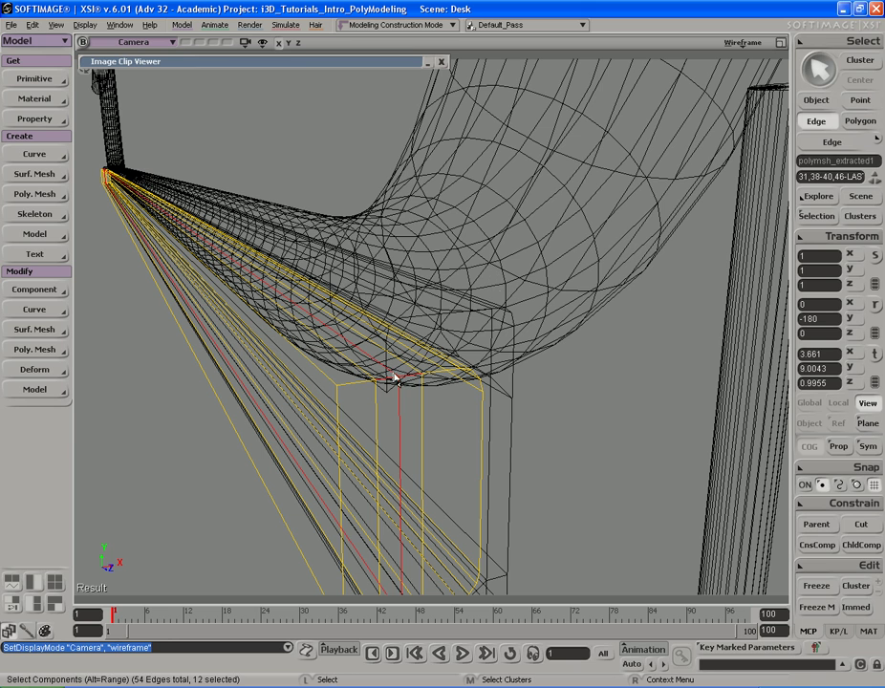
# Select only the strip's two middle lengthwise edges, one on the bar's upper face and one on its underside
pyautogui.hotkey('ctrl', 'shift', 'a')
pyautogui.click(388, 367)
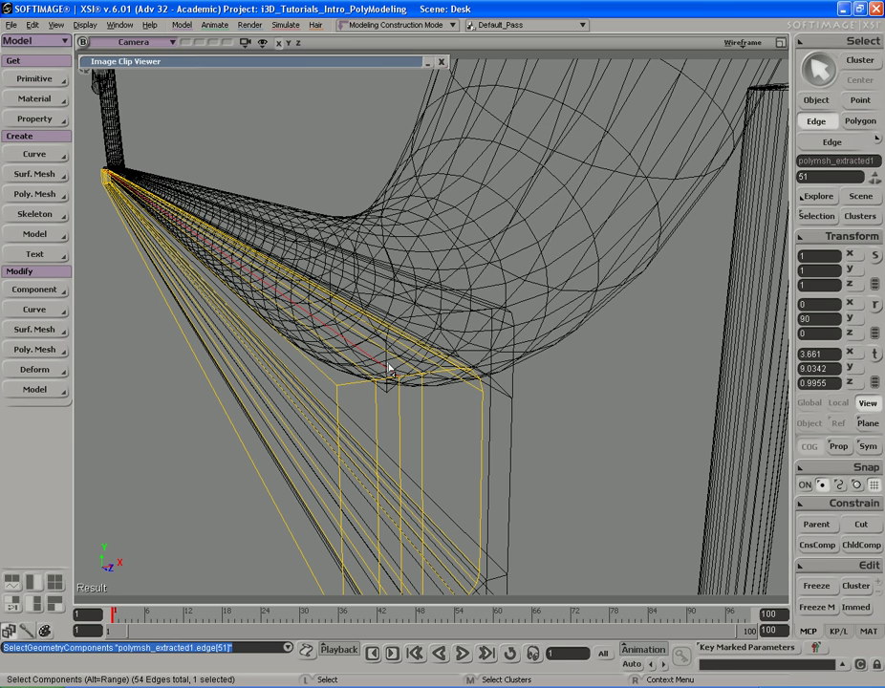
pyautogui.press('s')
pyautogui.moveTo(388, 365); pyautogui.dragTo(385, 386, button='right')
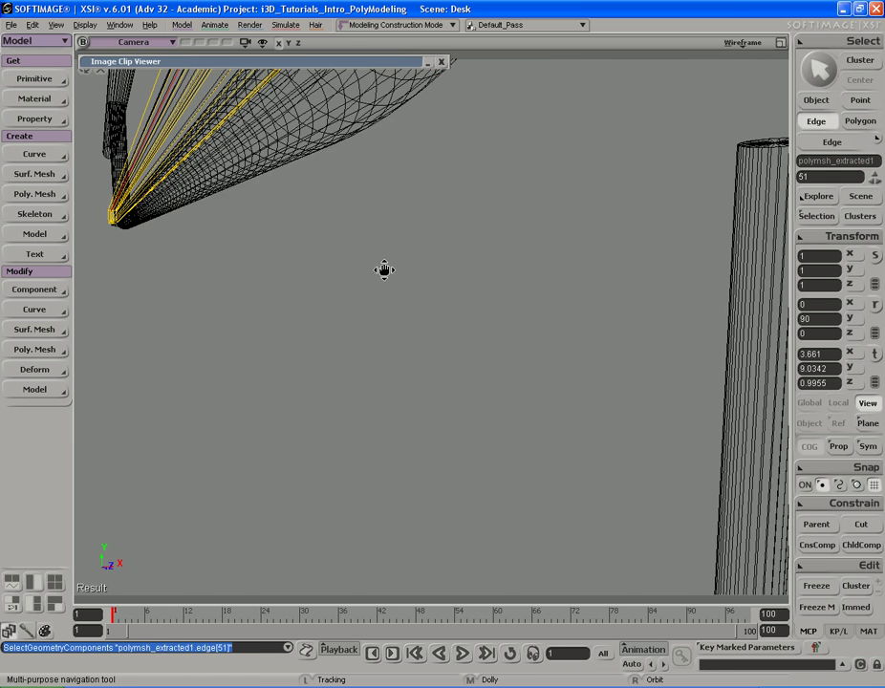
pyautogui.moveTo(385, 270); pyautogui.dragTo(387, 382)
pyautogui.moveTo(387, 382); pyautogui.dragTo(387, 362, button='right')
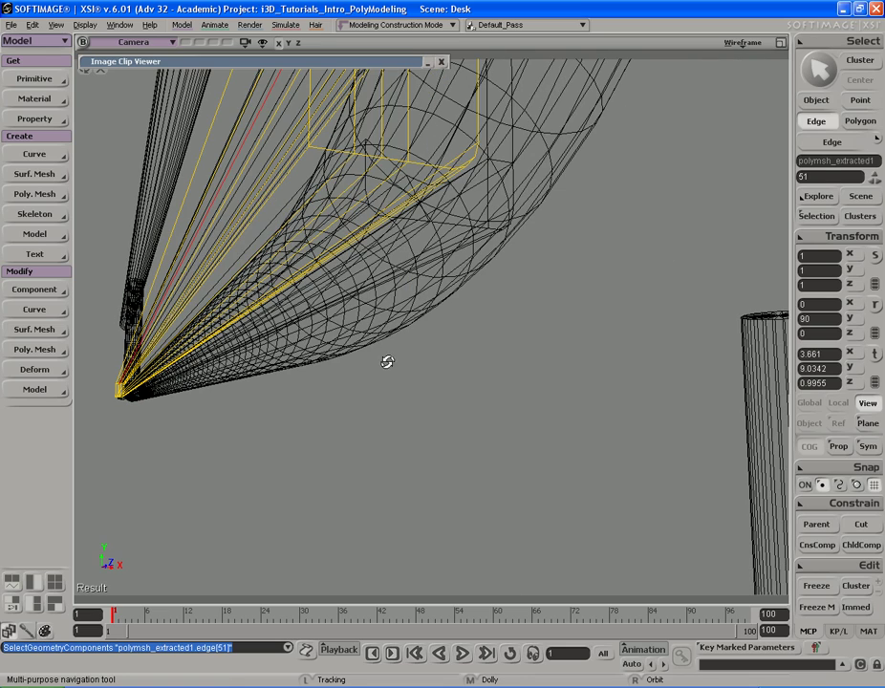
pyautogui.keyDown('shift'); pyautogui.click(381, 177); pyautogui.keyUp('shift')
# Check both selected lengthwise edges in wireframe and return the camera view to shaded display
pyautogui.press('s')
pyautogui.moveTo(407, 134); pyautogui.dragTo(407, 143, button='right')
pyautogui.moveTo(407, 142); pyautogui.dragTo(337, 360, button='middle')
pyautogui.moveTo(337, 360); pyautogui.dragTo(339, 318)
pyautogui.moveTo(339, 318); pyautogui.dragTo(375, 318, button='right')
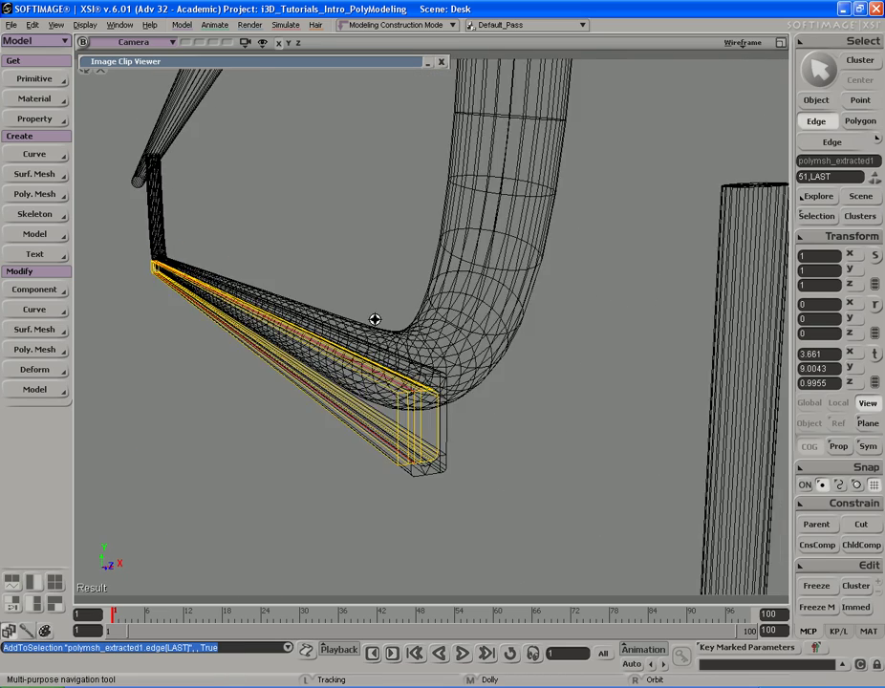
pyautogui.moveTo(376, 318); pyautogui.dragTo(395, 324, button='middle')
pyautogui.moveTo(395, 324); pyautogui.dragTo(389, 314)
pyautogui.moveTo(389, 314); pyautogui.dragTo(413, 312, button='middle')
pyautogui.moveTo(413, 312); pyautogui.dragTo(413, 323, button='right')
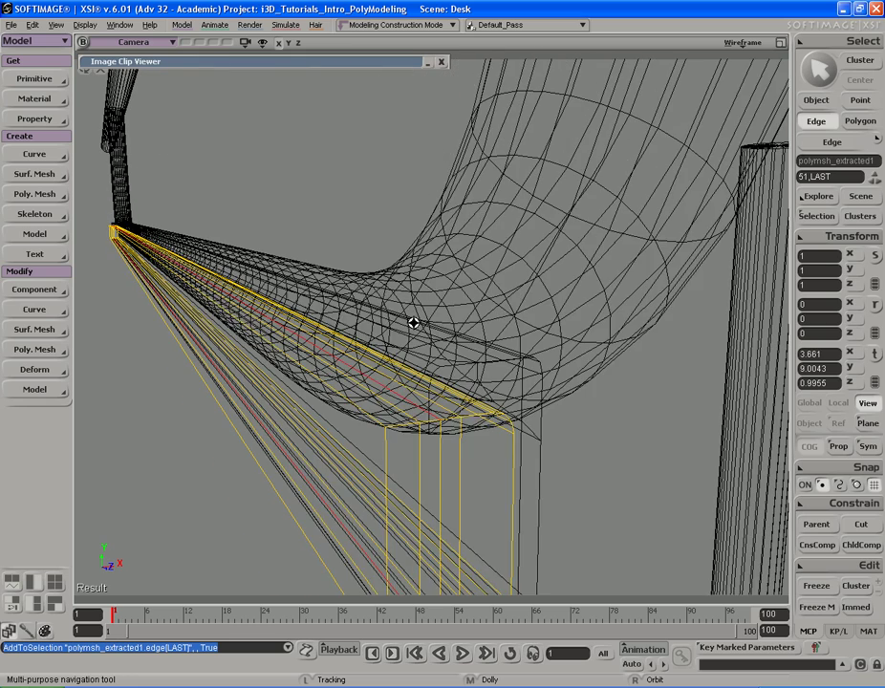
pyautogui.moveTo(413, 323); pyautogui.dragTo(409, 314)
pyautogui.moveTo(409, 317); pyautogui.dragTo(411, 328, button='right')
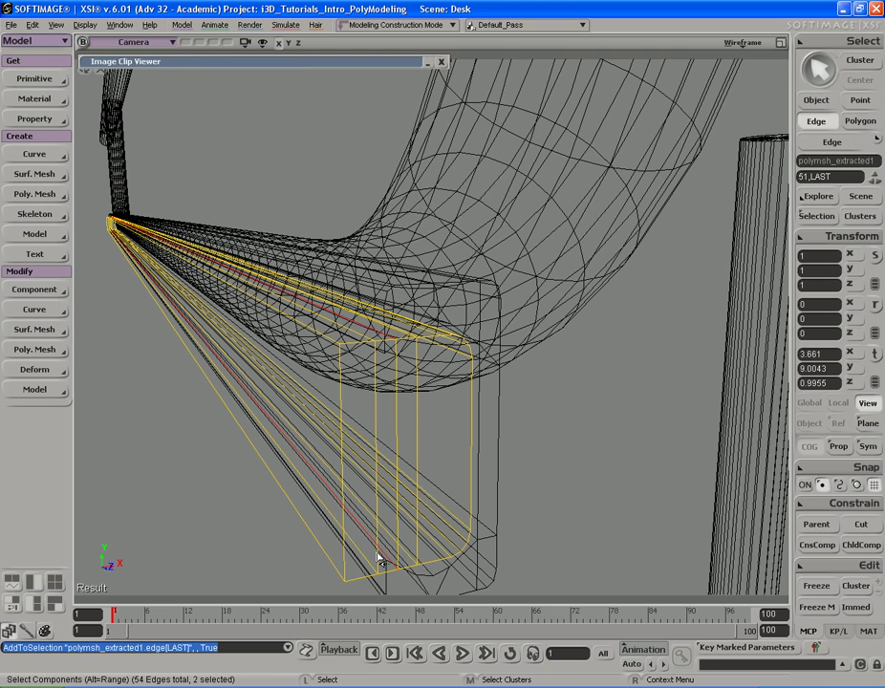
pyautogui.middleClick(744, 45)
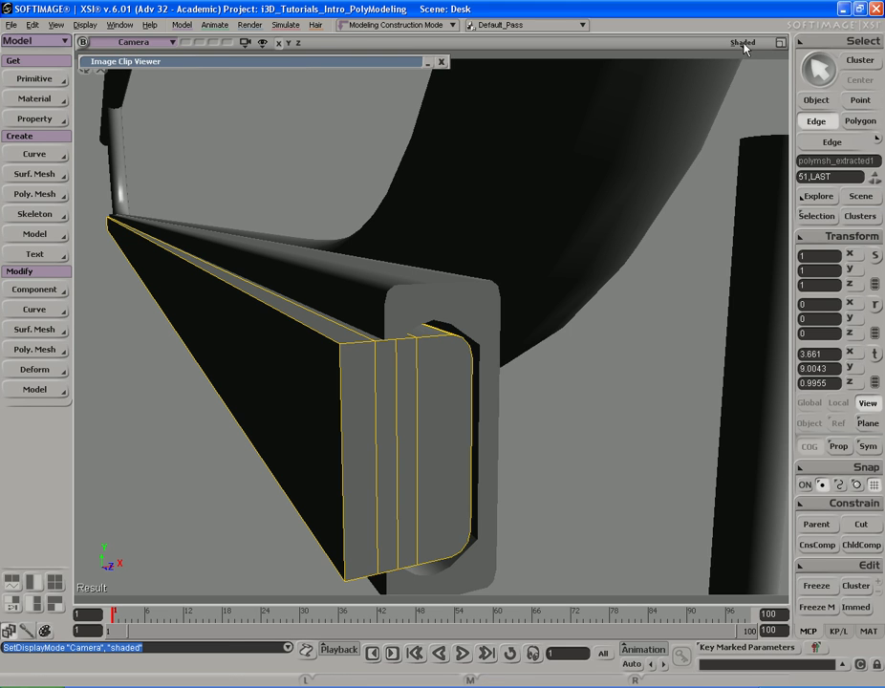
# Bevel the two middle lengthwise edges with a distance of 0.013 and 1 rounding subdivision
pyautogui.rightClick(431, 368)
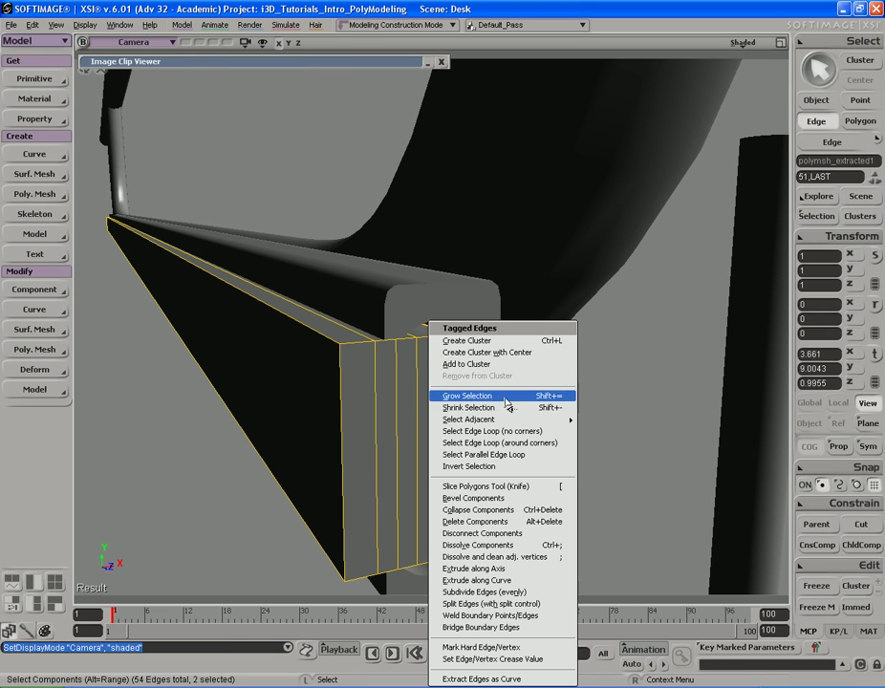
pyautogui.click(482, 498)
pyautogui.moveTo(228, 143); pyautogui.dragTo(199, 141)
pyautogui.click(151, 123)
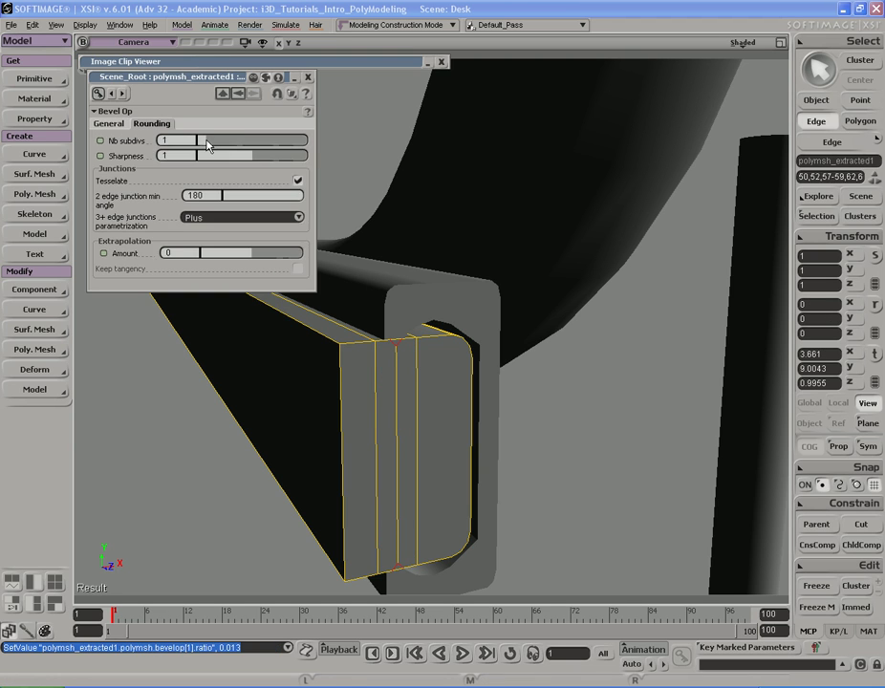
pyautogui.click(207, 144)
pyautogui.click(111, 124)
pyautogui.moveTo(199, 139); pyautogui.dragTo(198, 137)
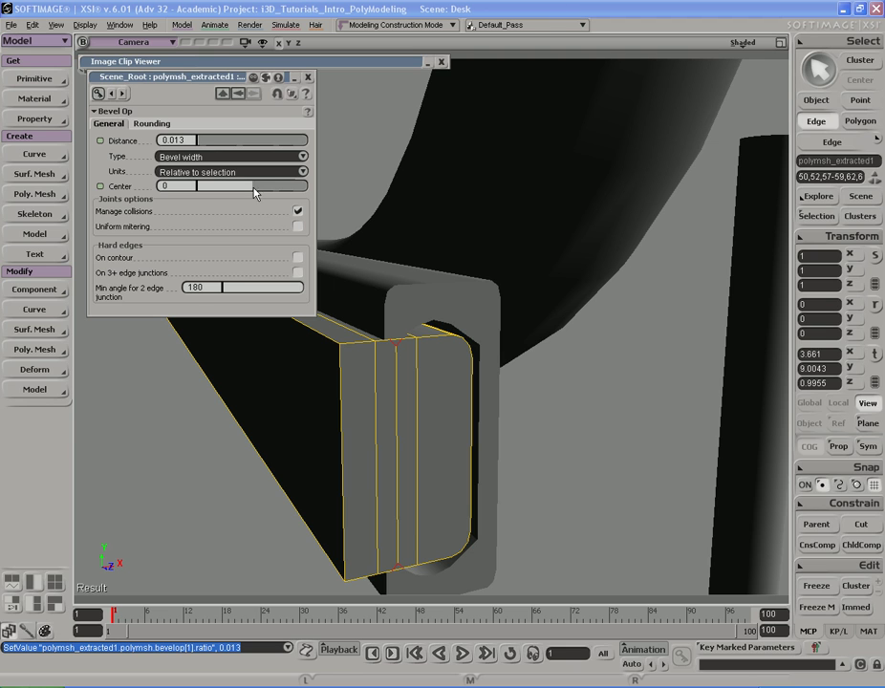
# Undo the last bevel change, then try an extrapolation amount of 1.041 and a different sharpness, undoing each
pyautogui.hotkey('ctrl', 'z')
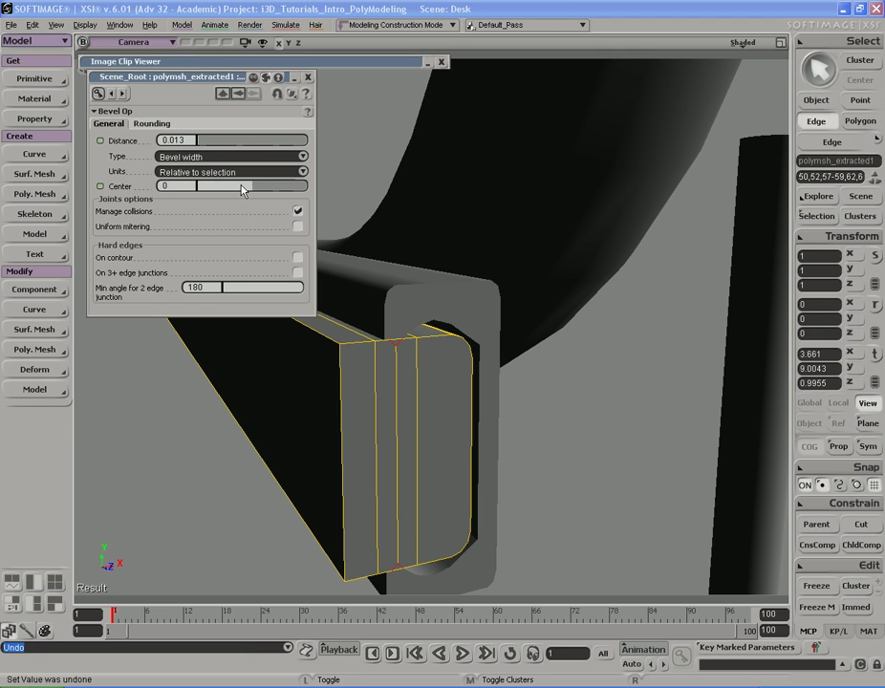
pyautogui.click(153, 124)
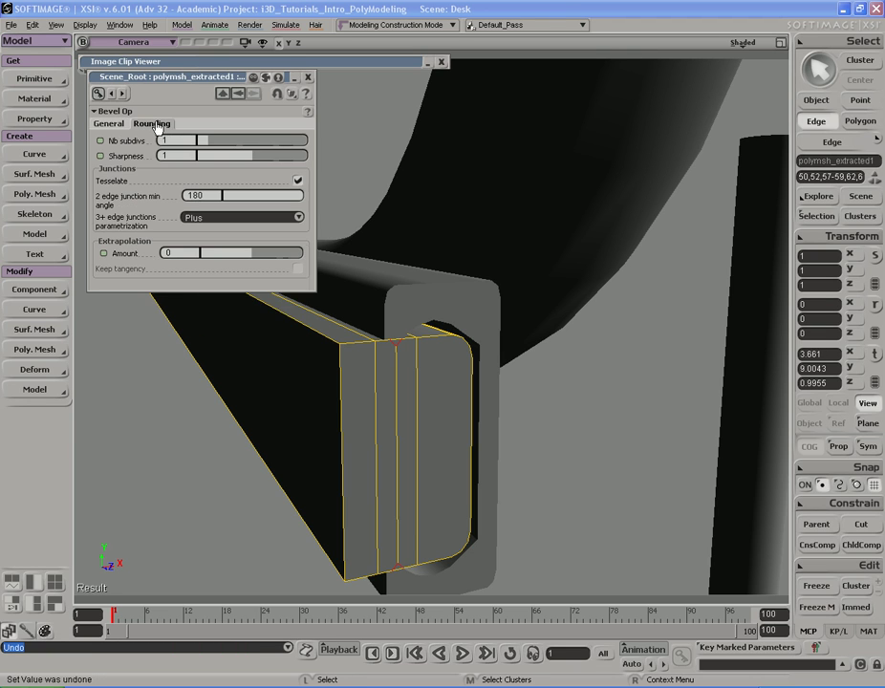
pyautogui.moveTo(253, 253)
pyautogui.mouseDown()
pyautogui.moveTo(181, 249)
pyautogui.moveTo(336, 250)
pyautogui.moveTo(271, 250)
pyautogui.mouseUp()
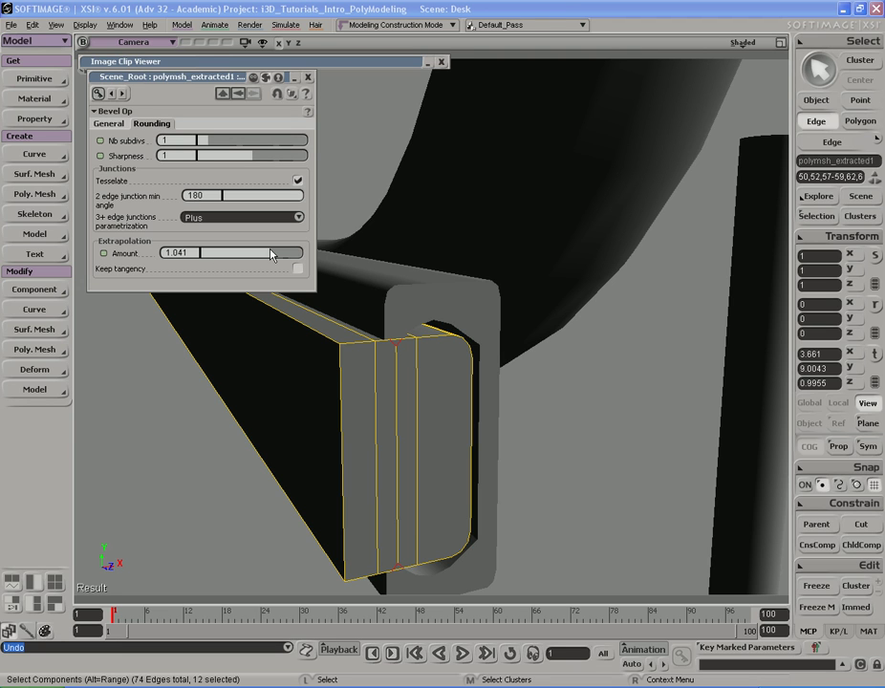
pyautogui.hotkey('ctrl', 'z')
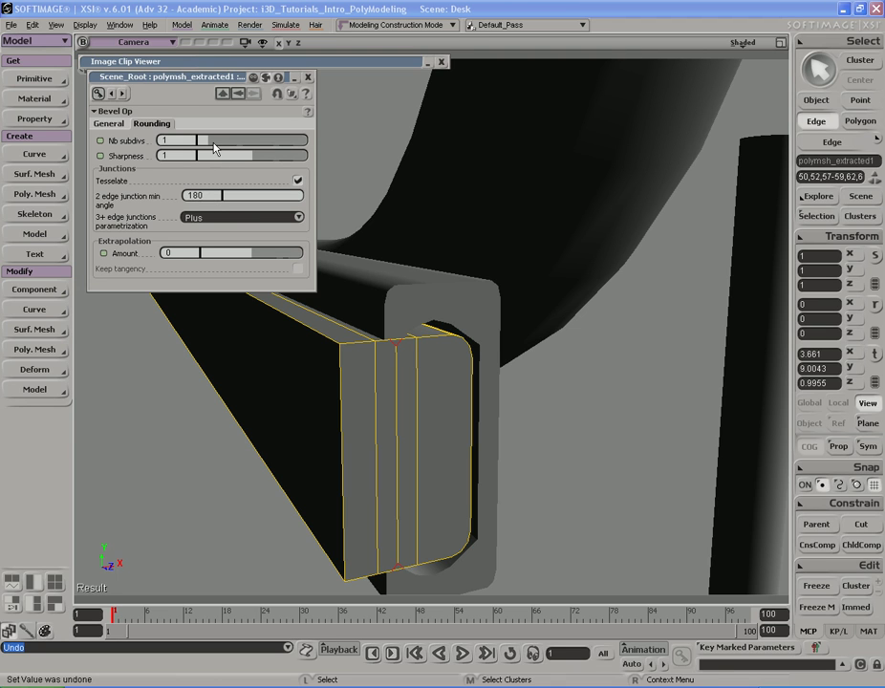
pyautogui.moveTo(240, 163); pyautogui.dragTo(230, 160)
pyautogui.hotkey('ctrl', 'z')
pyautogui.click(109, 124)
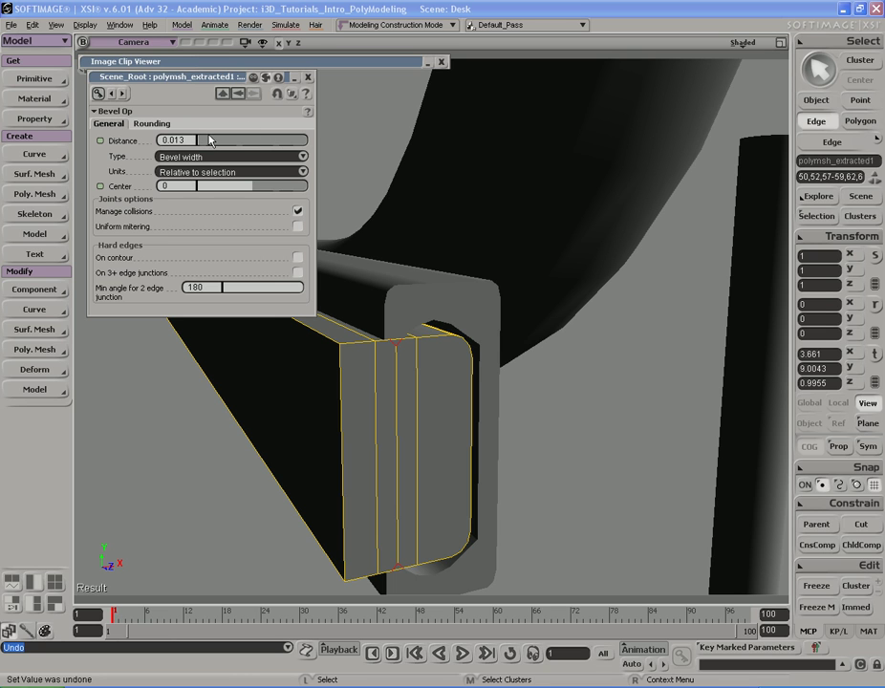
# Close the bevel settings and delete the topmost Bevel operator from the bar's operator stack
pyautogui.click(307, 77)
pyautogui.press('space')
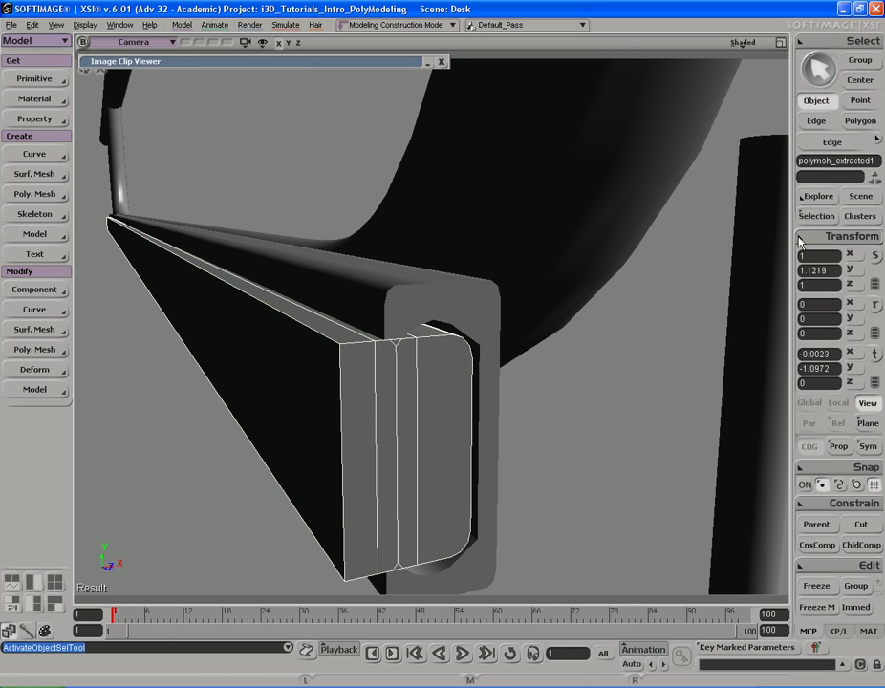
pyautogui.click(817, 218)
pyautogui.click(658, 267)
pyautogui.press('Delete')
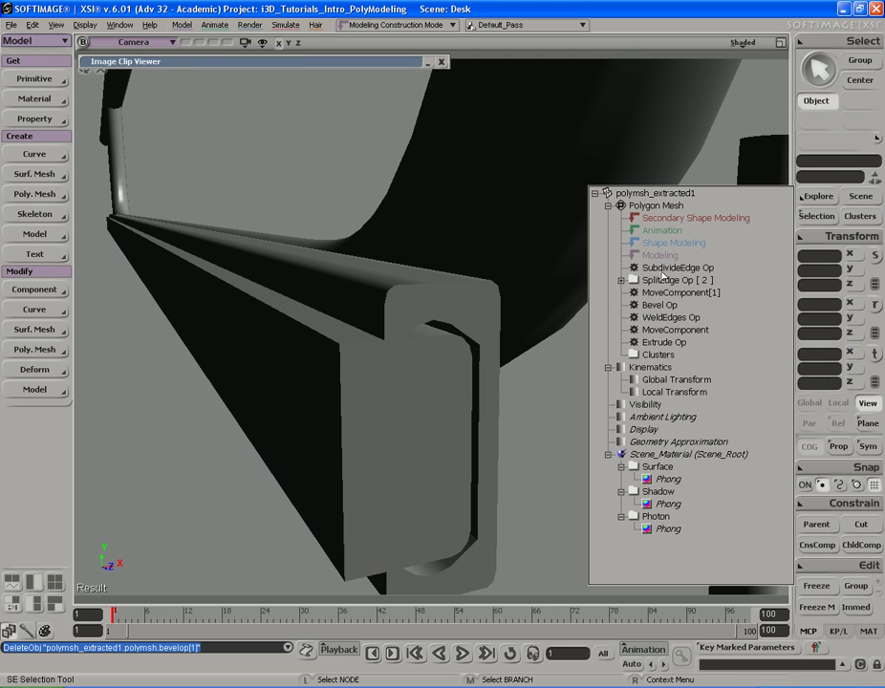
# Scale the bar's two middle lengthwise edges toward each other vertically to about 0.72, using global axes
pyautogui.click(434, 425)
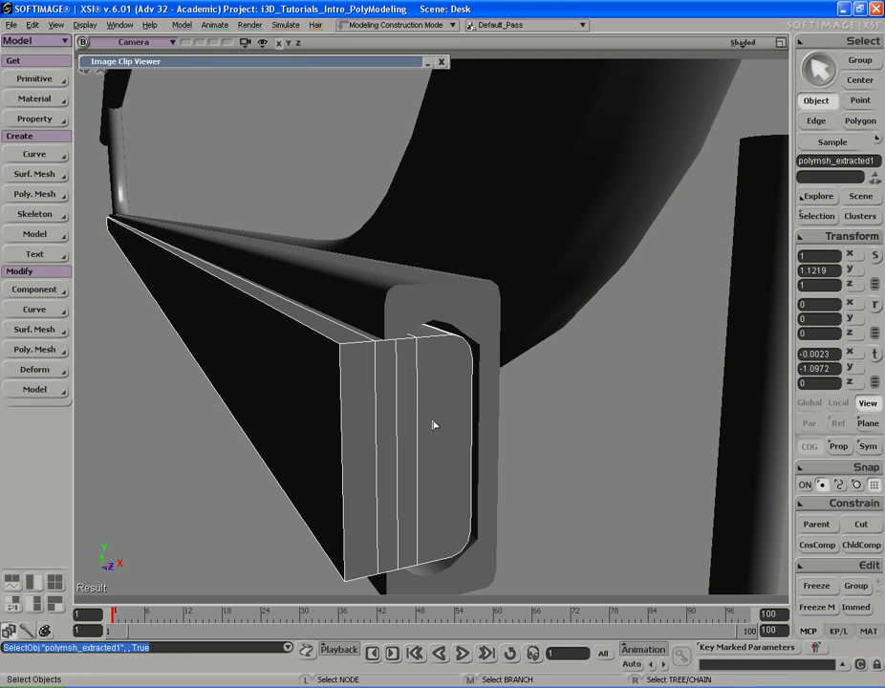
pyautogui.press('e')
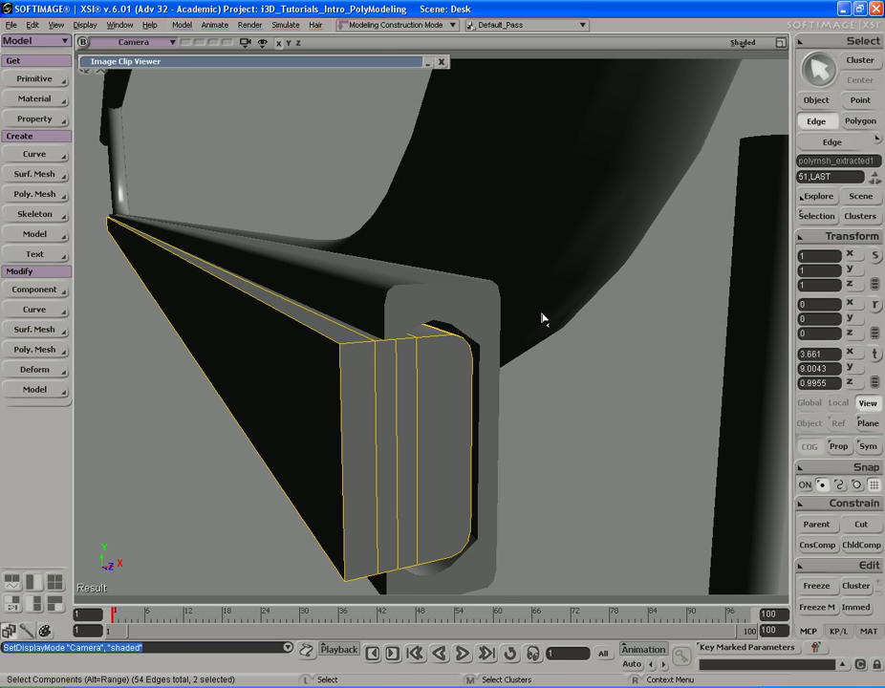
pyautogui.press('c')
pyautogui.press('x')
pyautogui.rightClick(510, 260)
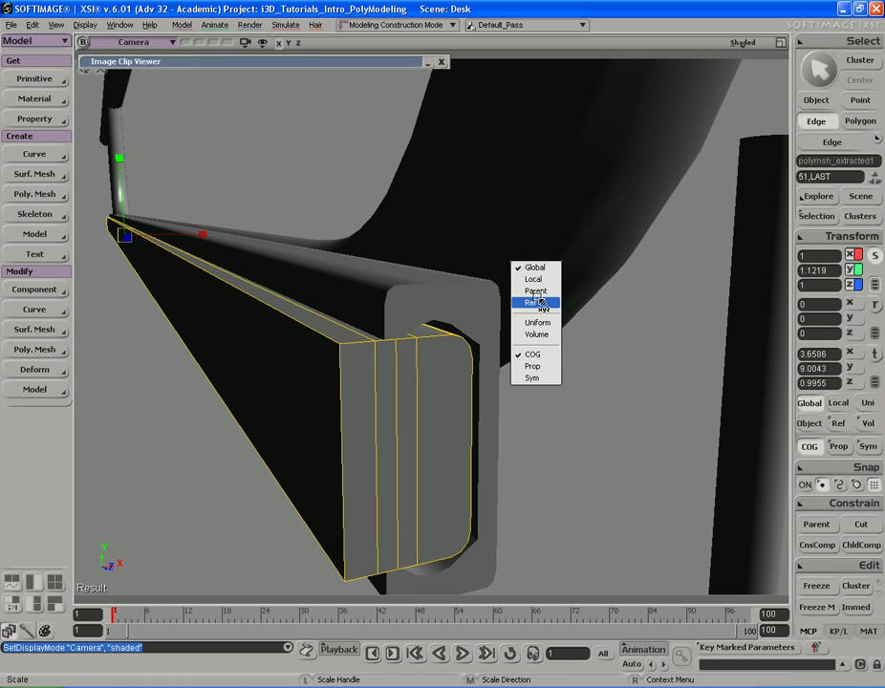
pyautogui.click(542, 355)
pyautogui.rightClick(542, 355)
pyautogui.click(572, 447)
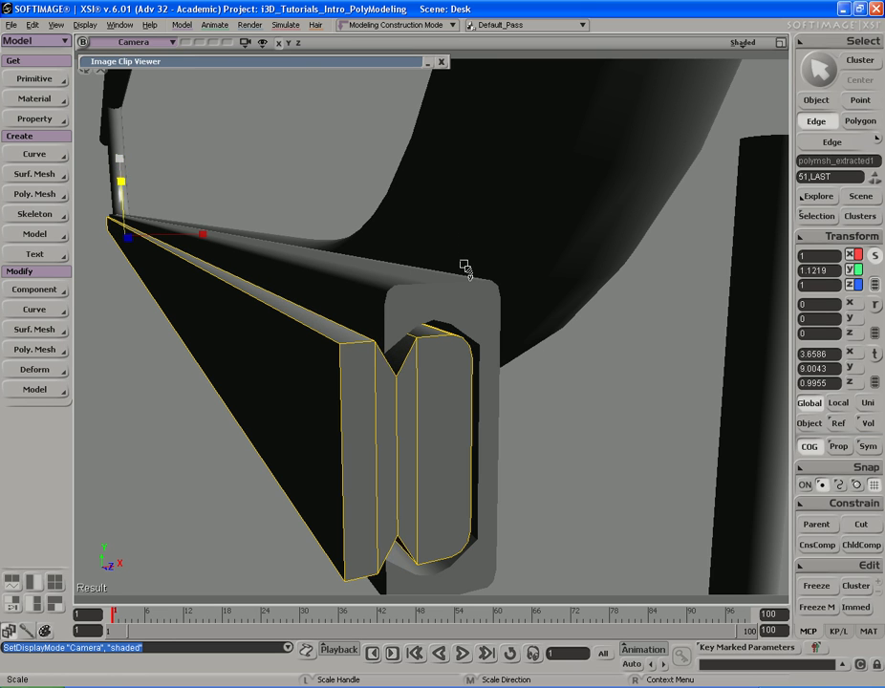
pyautogui.moveTo(464, 260); pyautogui.dragTo(464, 258, button='middle')
# Shift the two pinched edges along X to about 3.657, beside the rail's opening
pyautogui.press('s')
pyautogui.moveTo(463, 259); pyautogui.dragTo(465, 257, button='right')
pyautogui.moveTo(394, 299); pyautogui.dragTo(452, 310, button='right')
pyautogui.press('f')
pyautogui.moveTo(452, 310); pyautogui.dragTo(436, 283)
pyautogui.moveTo(564, 296); pyautogui.dragTo(444, 306, button='middle')
pyautogui.moveTo(469, 296); pyautogui.dragTo(470, 295, button='right')
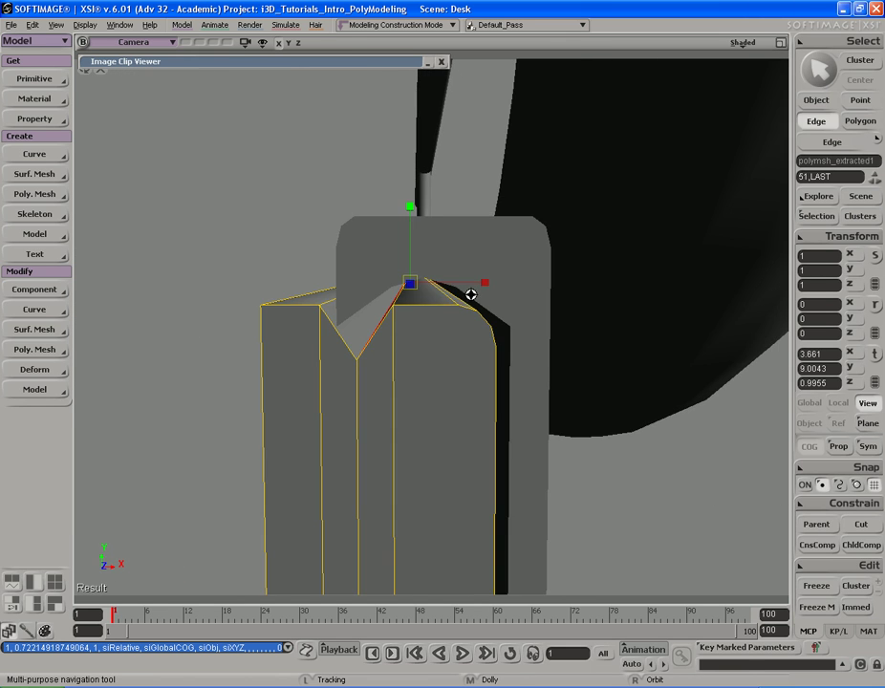
pyautogui.press('v')
pyautogui.moveTo(590, 292); pyautogui.dragTo(478, 284)
pyautogui.press('s')
pyautogui.moveTo(472, 291); pyautogui.dragTo(470, 291, button='right')
pyautogui.moveTo(471, 290); pyautogui.dragTo(469, 289)
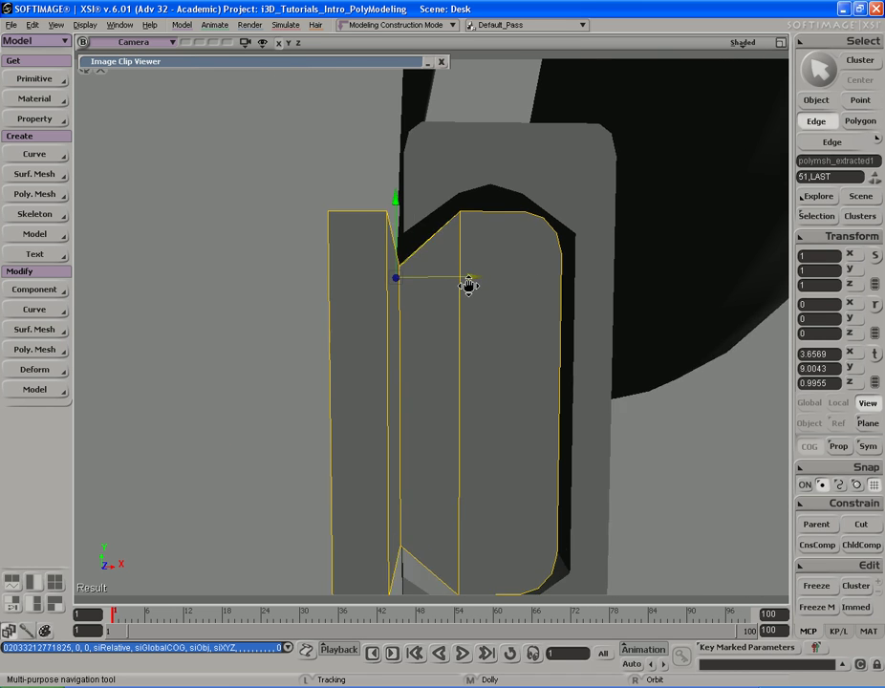
pyautogui.moveTo(468, 287); pyautogui.dragTo(469, 289)
# Bevel the two pinched edges with a distance of 0.013 and 1 rounding subdivision
pyautogui.press('space')
pyautogui.rightClick(505, 303)
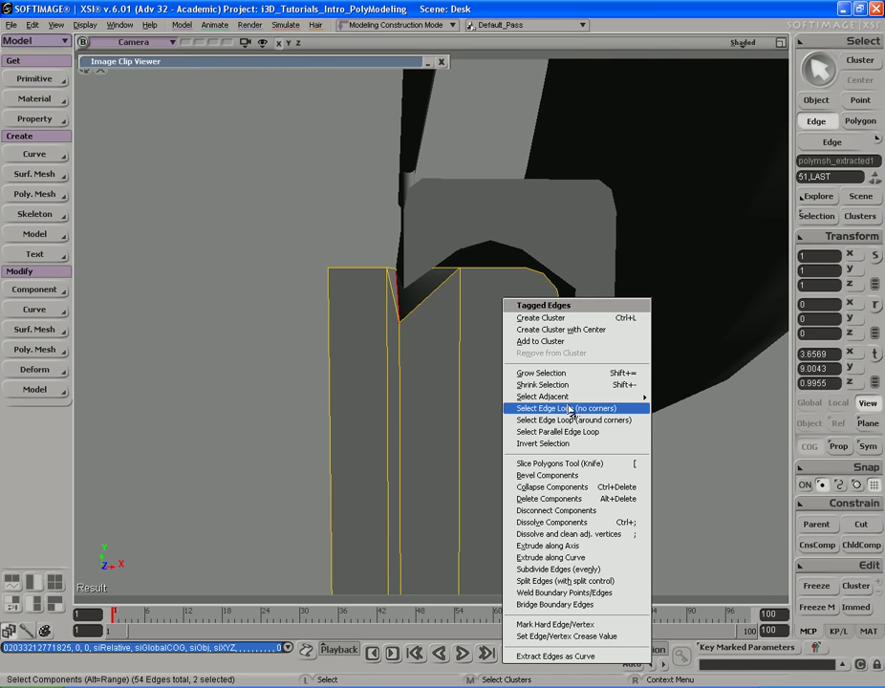
pyautogui.click(553, 475)
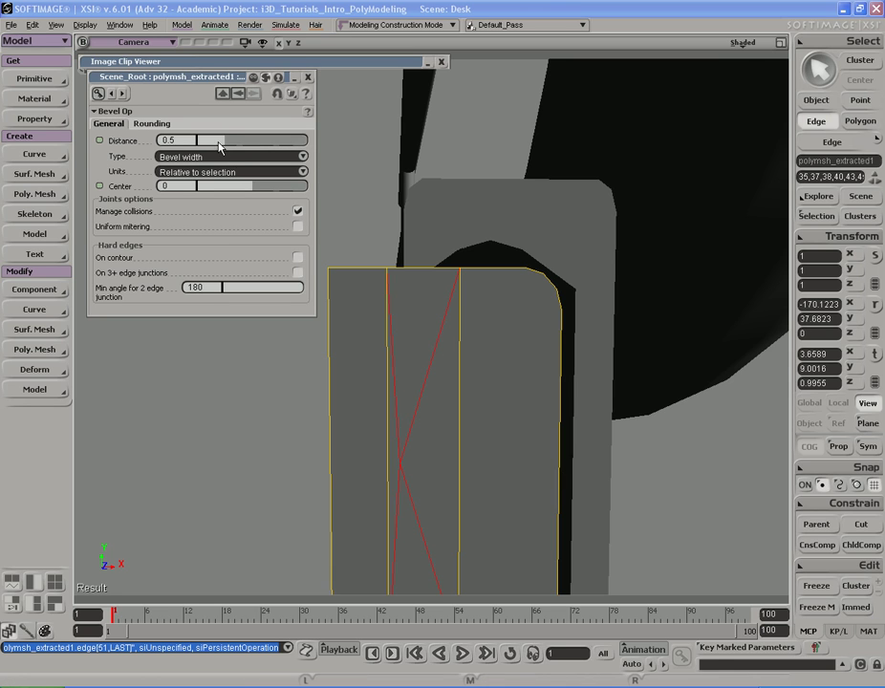
pyautogui.moveTo(220, 145); pyautogui.dragTo(200, 145)
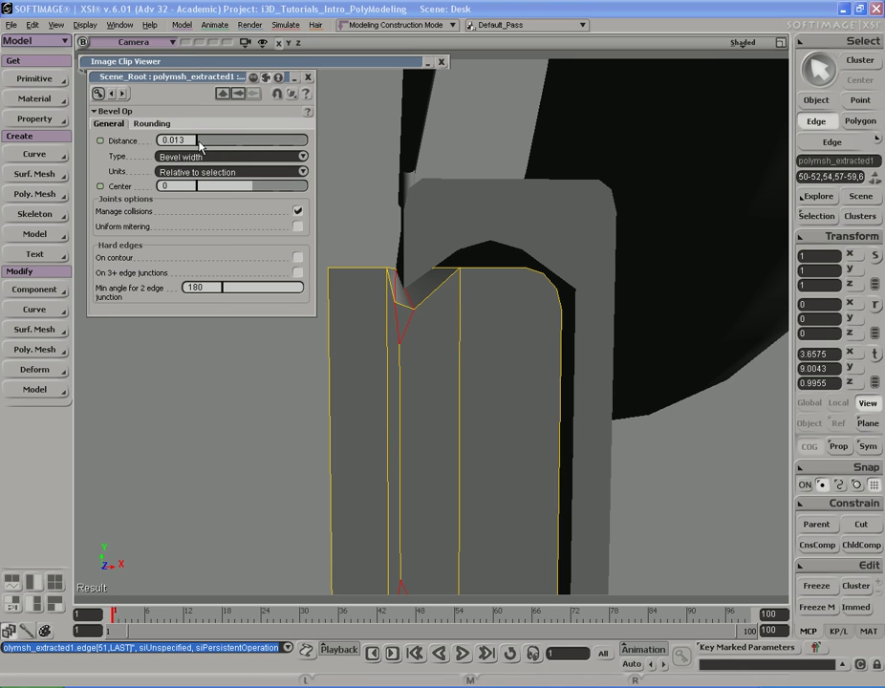
pyautogui.click(152, 124)
pyautogui.moveTo(202, 146); pyautogui.dragTo(207, 146)
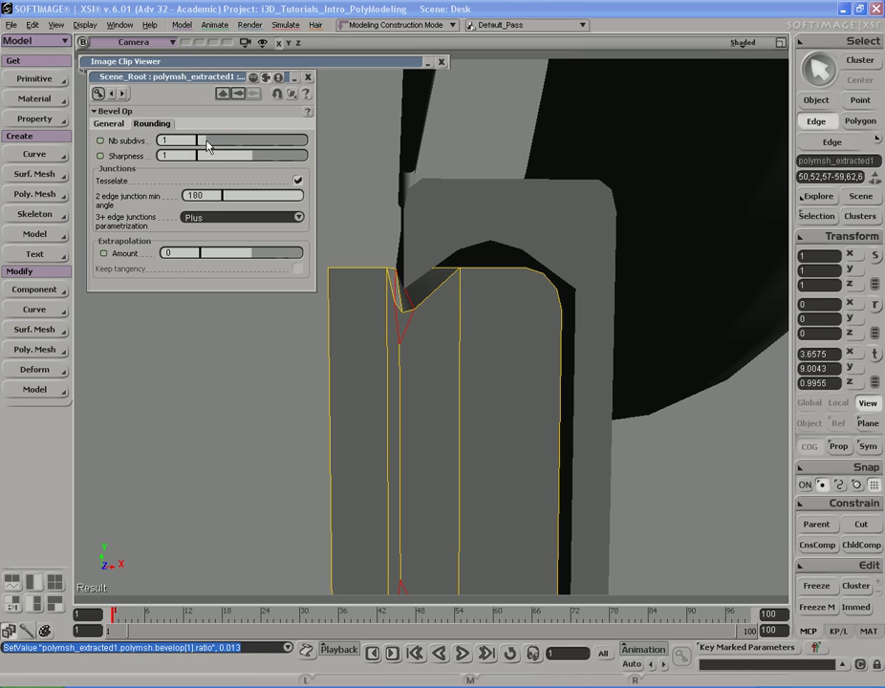
# Preview the ends of the bar and rail with a render region to check the beveled groove
pyautogui.moveTo(361, 220); pyautogui.dragTo(364, 222, button='right')
pyautogui.moveTo(382, 298); pyautogui.dragTo(439, 317, button='middle')
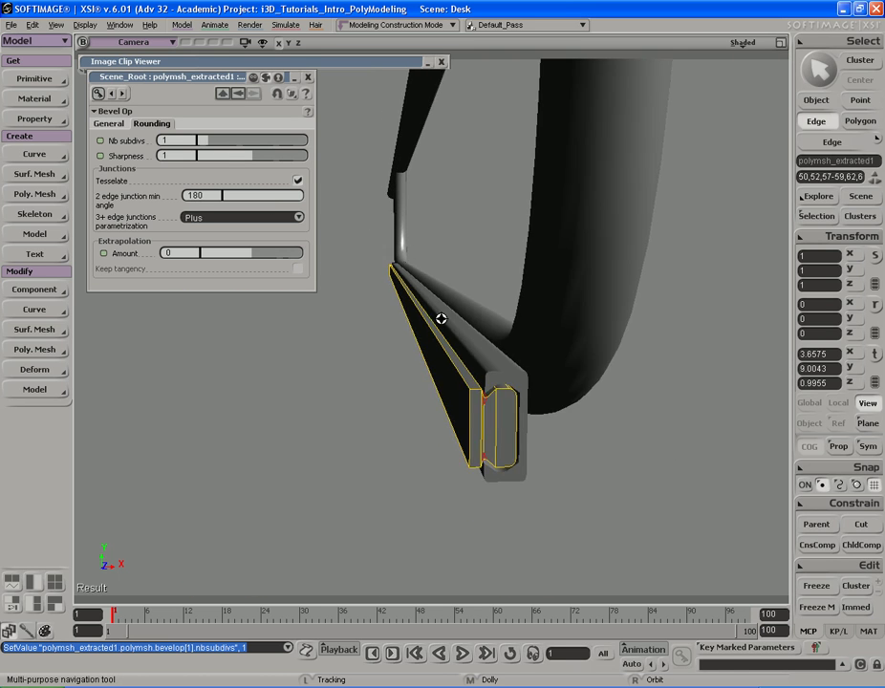
pyautogui.moveTo(439, 318); pyautogui.dragTo(405, 285, button='right')
pyautogui.moveTo(405, 285); pyautogui.dragTo(428, 285)
pyautogui.moveTo(428, 285); pyautogui.dragTo(478, 285, button='middle')
pyautogui.moveTo(478, 285); pyautogui.dragTo(478, 297, button='right')
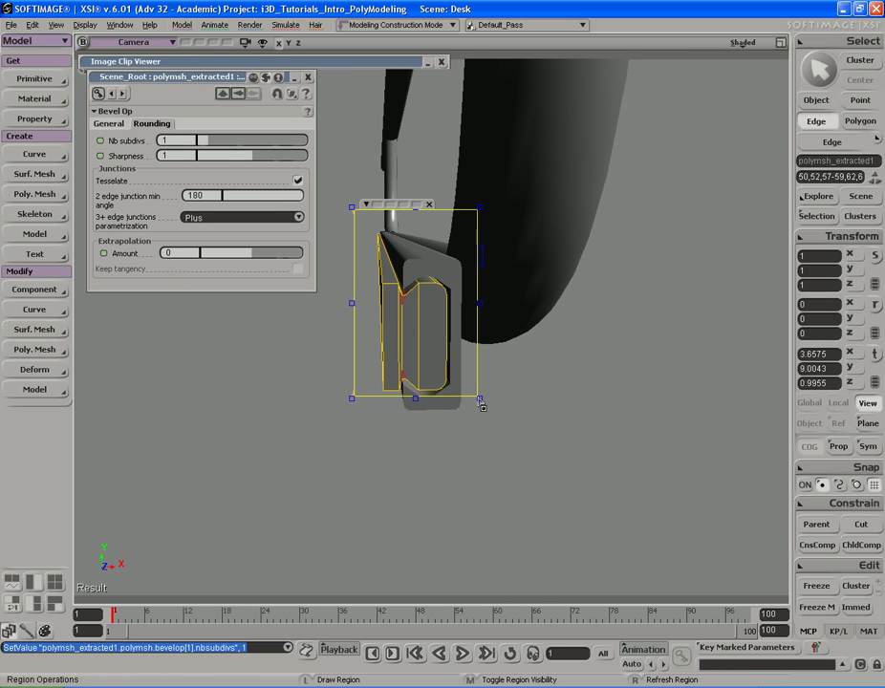
pyautogui.moveTo(477, 396); pyautogui.dragTo(481, 400)
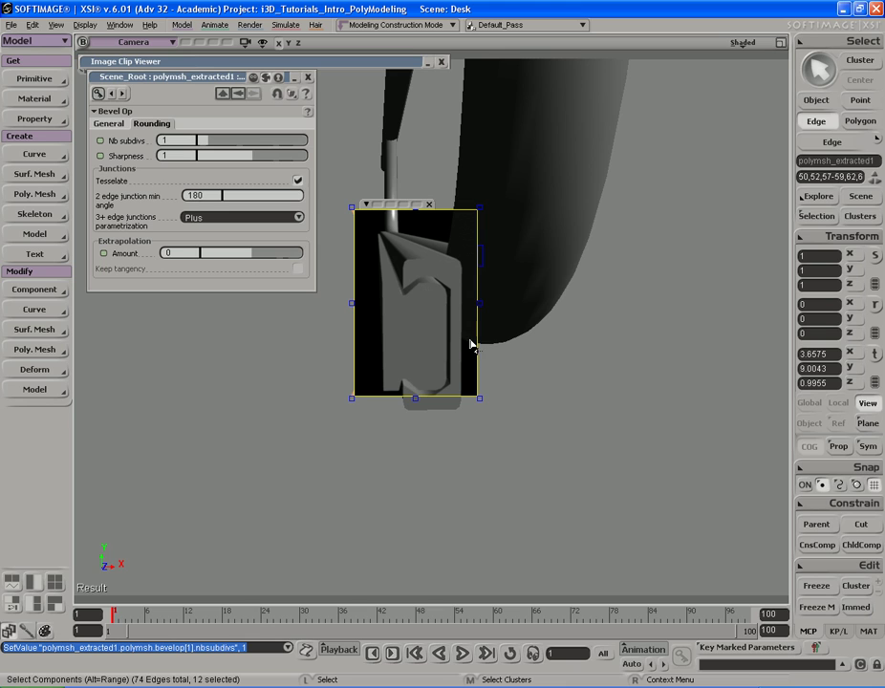
pyautogui.middleClick(518, 333)
pyautogui.press('q')
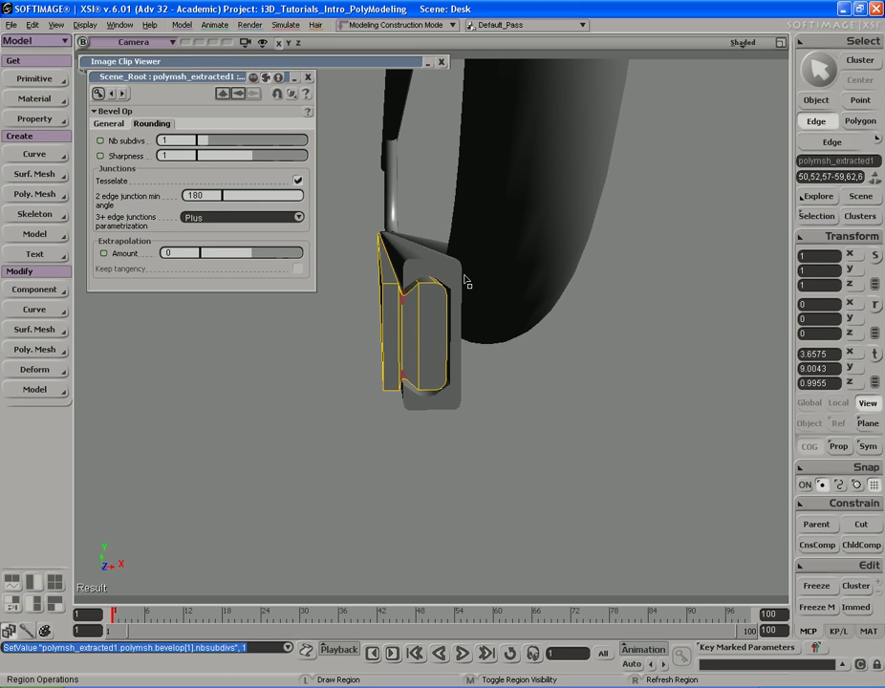
pyautogui.moveTo(353, 229); pyautogui.dragTo(498, 450)
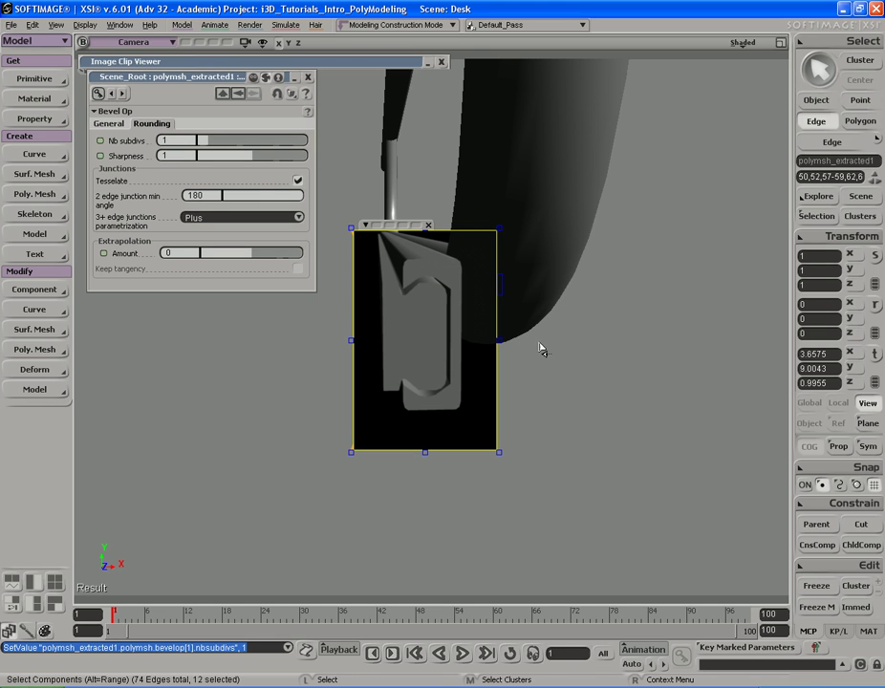
pyautogui.middleClick(535, 373)
# Inspect the groove's top edge up close, close the bevel settings and return to object selection
pyautogui.press('s')
pyautogui.moveTo(498, 372); pyautogui.dragTo(498, 353, button='middle')
pyautogui.moveTo(498, 354); pyautogui.dragTo(499, 356)
pyautogui.moveTo(499, 356); pyautogui.dragTo(515, 410, button='right')
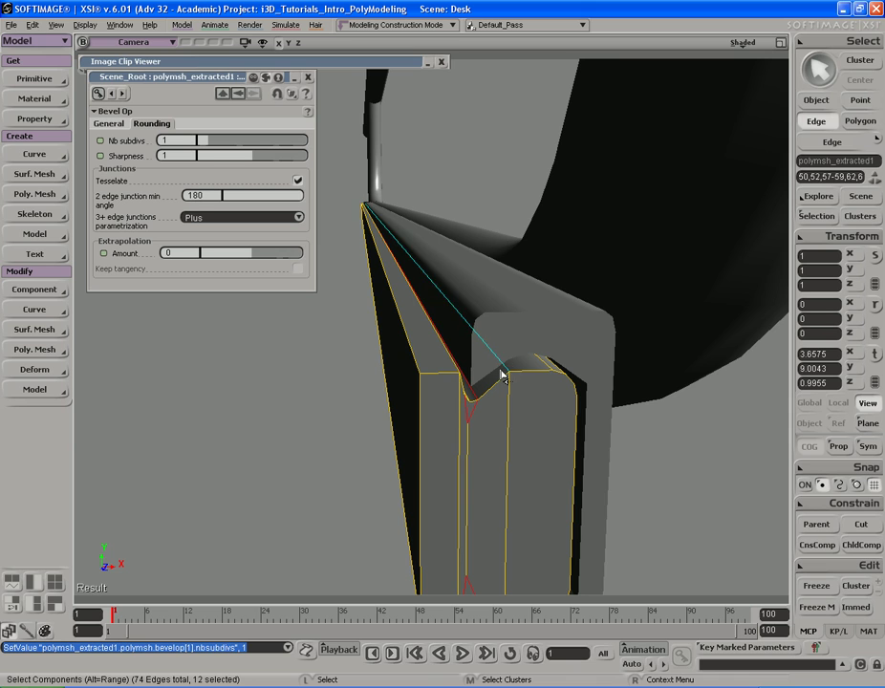
pyautogui.click(501, 375)
pyautogui.press('s')
pyautogui.moveTo(502, 376); pyautogui.dragTo(458, 394, button='middle')
pyautogui.moveTo(458, 394); pyautogui.dragTo(458, 393, button='right')
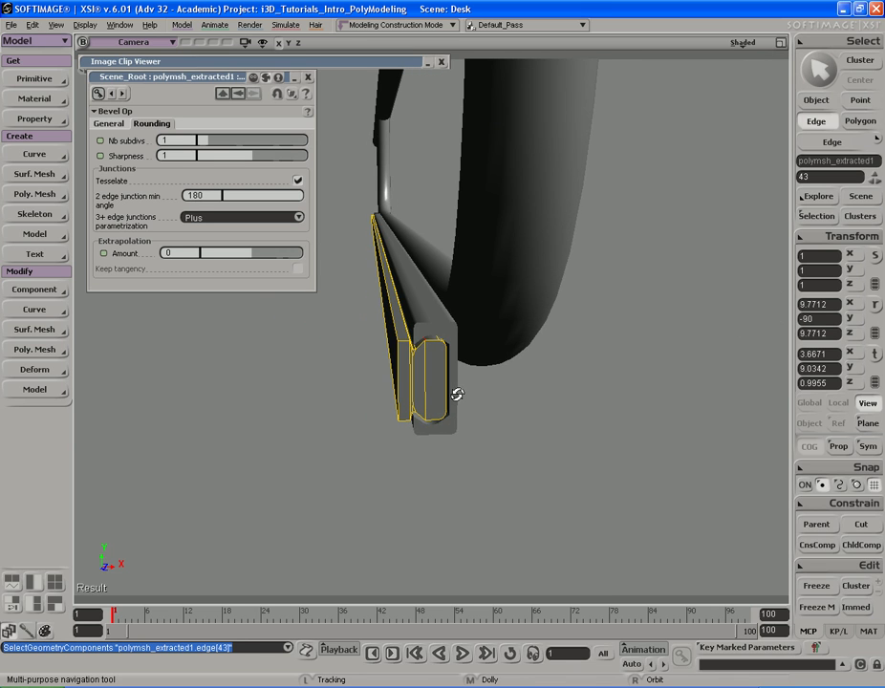
pyautogui.click(308, 78)
pyautogui.press('space')
# Preview the bar and rail under the support tube from farther away with a render region
pyautogui.press('s')
pyautogui.moveTo(508, 310); pyautogui.dragTo(258, 280, button='middle')
pyautogui.moveTo(478, 273)
pyautogui.mouseDown(button='right')
pyautogui.moveTo(504, 272)
pyautogui.moveTo(490, 273)
pyautogui.mouseUp(button='right')
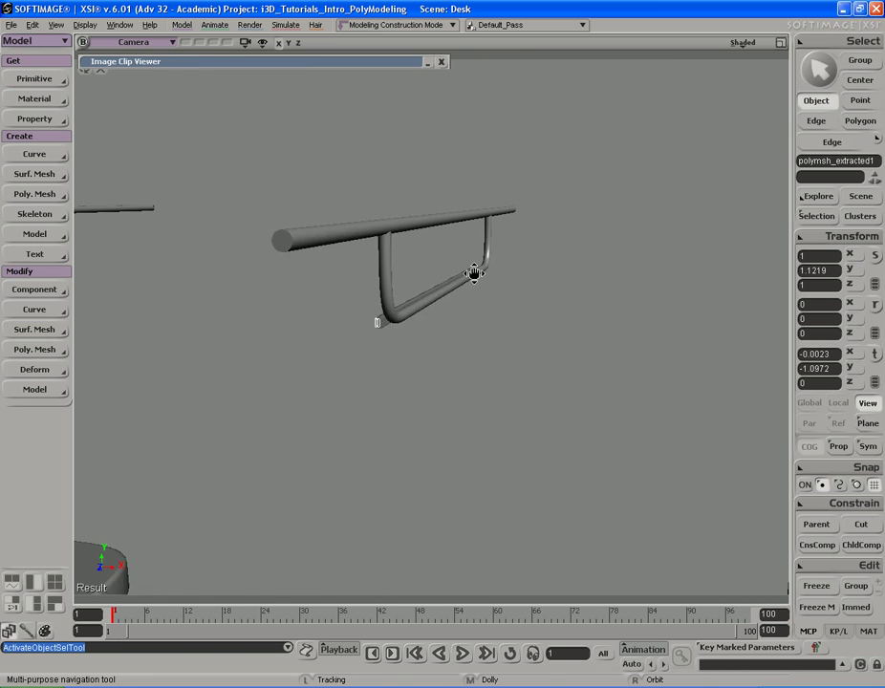
pyautogui.moveTo(462, 278); pyautogui.dragTo(496, 267)
pyautogui.press('q')
pyautogui.moveTo(413, 281)
pyautogui.mouseDown()
pyautogui.moveTo(519, 359)
pyautogui.moveTo(541, 361)
pyautogui.mouseUp()
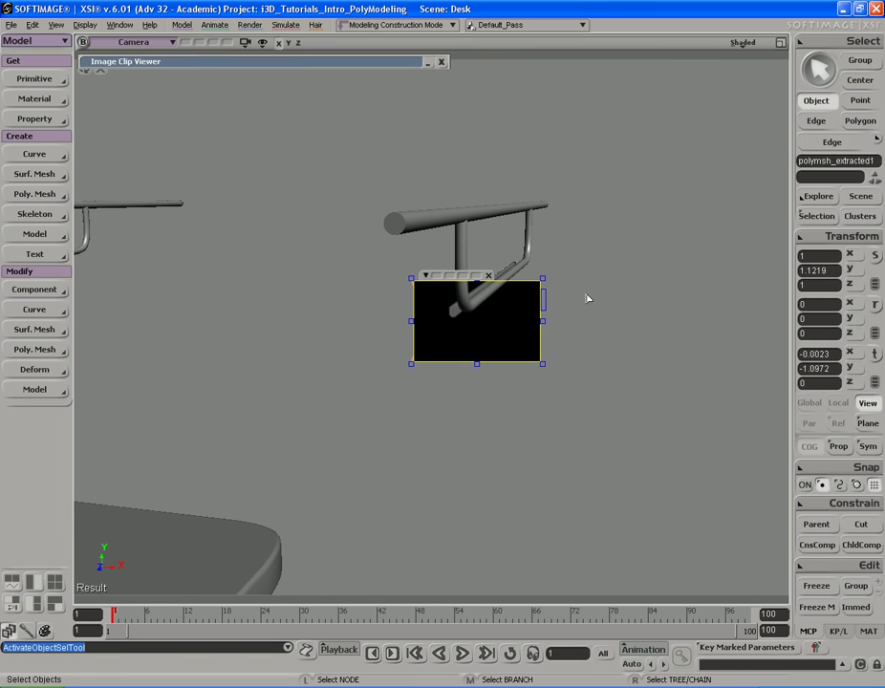
pyautogui.press('s')
pyautogui.moveTo(587, 293); pyautogui.dragTo(507, 296, button='right')
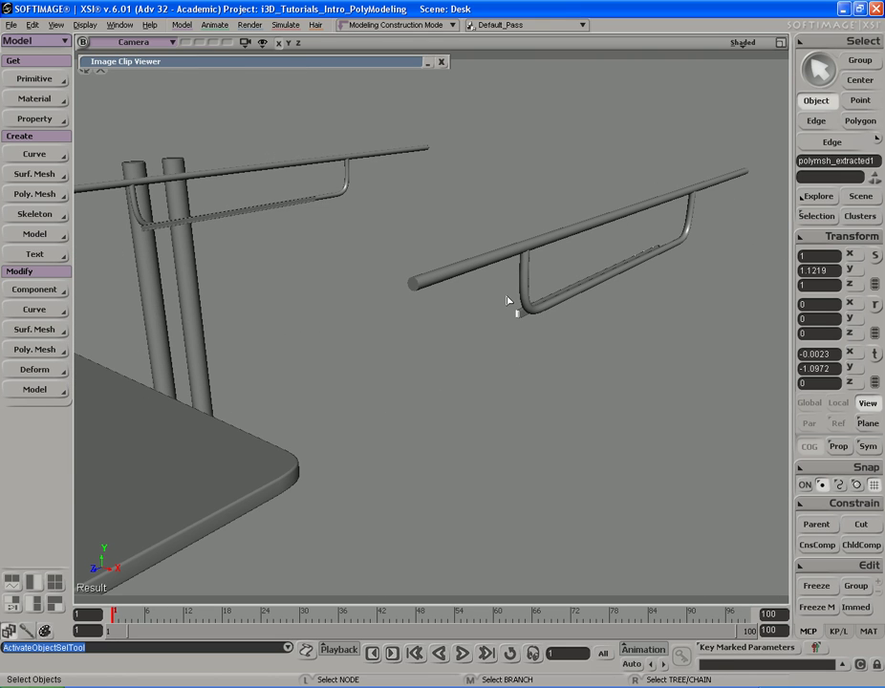
# Slide the bar out of its rail along global Z to about 3.80
pyautogui.press('v')
pyautogui.press('s')
pyautogui.moveTo(530, 271); pyautogui.dragTo(563, 198, button='right')
pyautogui.press('s')
pyautogui.press('v')
pyautogui.hotkey('ctrl', 'z')
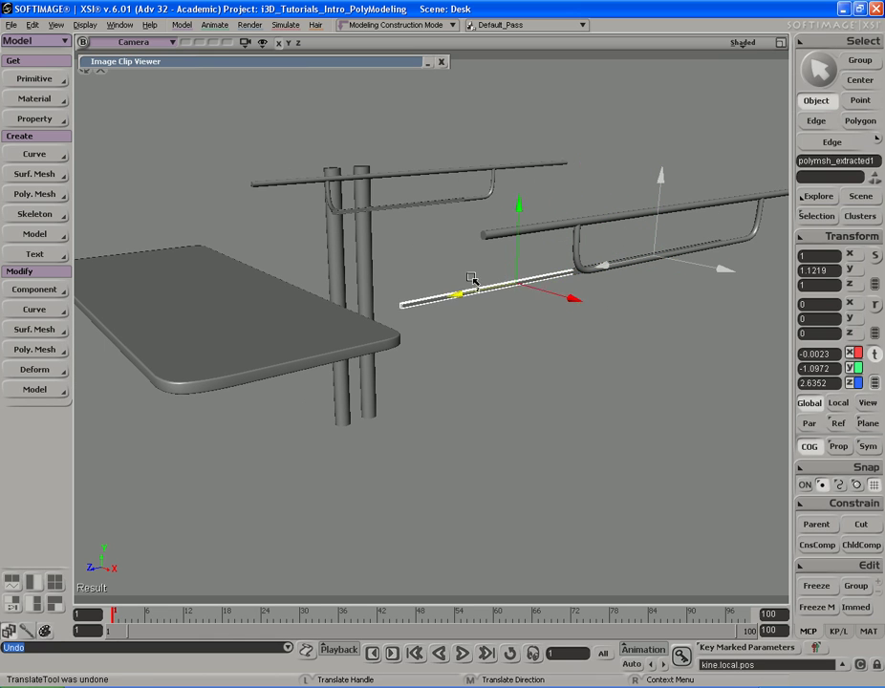
pyautogui.press('s')
pyautogui.moveTo(458, 278); pyautogui.dragTo(612, 253, button='right')
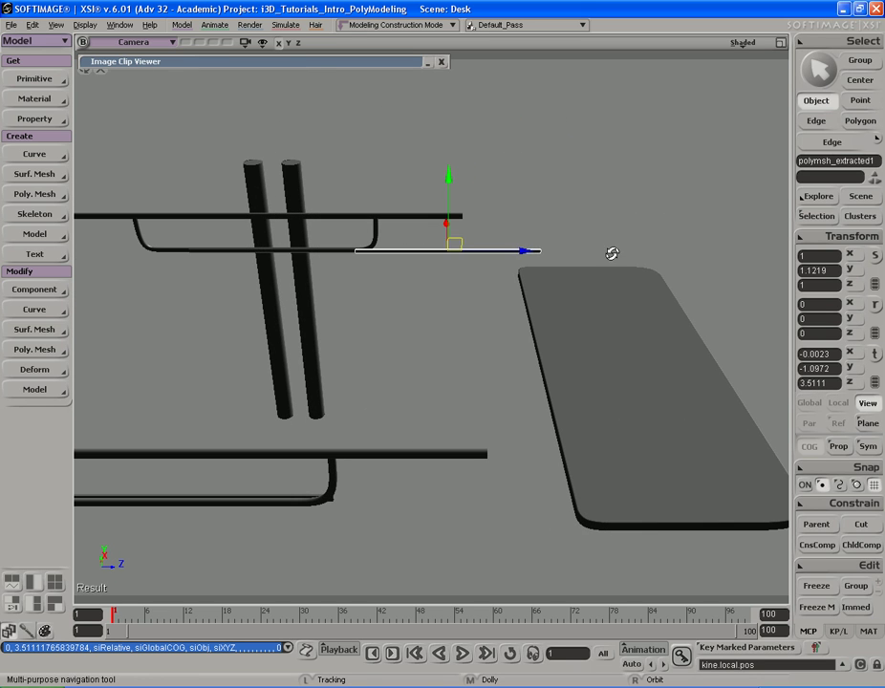
pyautogui.press('v')
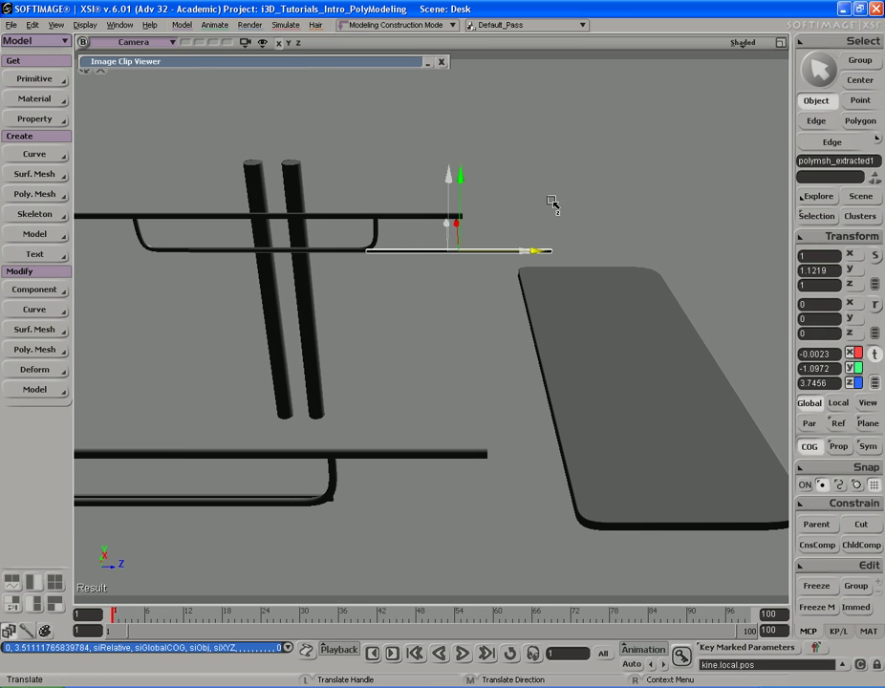
pyautogui.press('s')
pyautogui.moveTo(557, 206); pyautogui.dragTo(619, 217, button='right')
pyautogui.press('v')
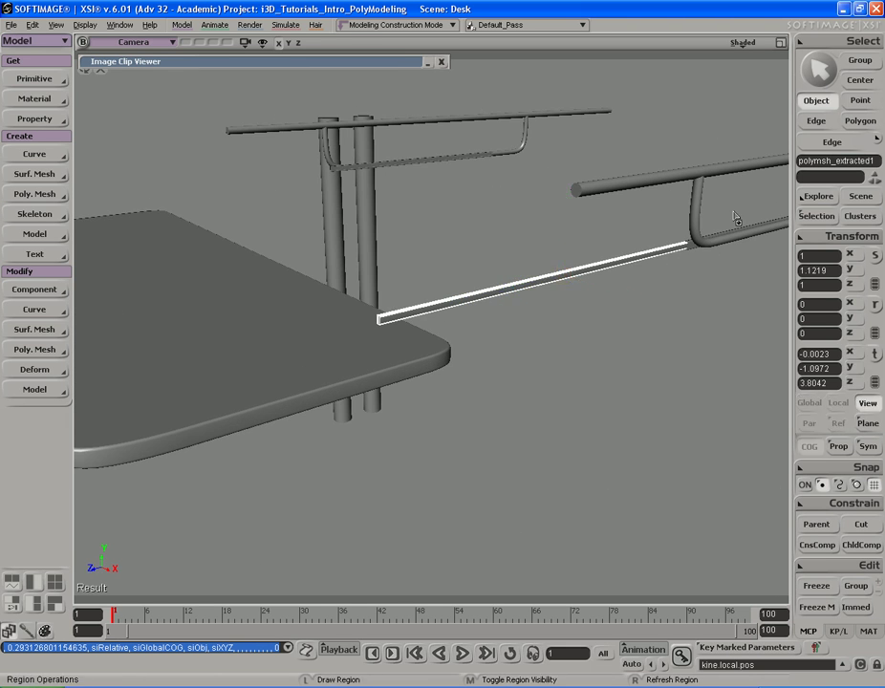
# Check the extended bar and its rail in a render region, then dismiss the preview
pyautogui.press('q')
pyautogui.moveTo(742, 197); pyautogui.dragTo(543, 320)
pyautogui.press('q')
pyautogui.middleClick(708, 377)
pyautogui.press('s')
pyautogui.moveTo(628, 338); pyautogui.dragTo(528, 291, button='right')
# Select the rounded keyboard tray board and move it in the Right view to about Y 0.448, level with the bar
pyautogui.click(537, 310)
pyautogui.press('F12')
pyautogui.press('F12')
pyautogui.press('s')
pyautogui.moveTo(350, 373); pyautogui.dragTo(641, 361)
pyautogui.moveTo(535, 361); pyautogui.dragTo(486, 304, button='middle')
pyautogui.press('v')
pyautogui.press('s')
pyautogui.moveTo(554, 315); pyautogui.dragTo(334, 332, button='middle')
pyautogui.moveTo(333, 333); pyautogui.dragTo(348, 303)
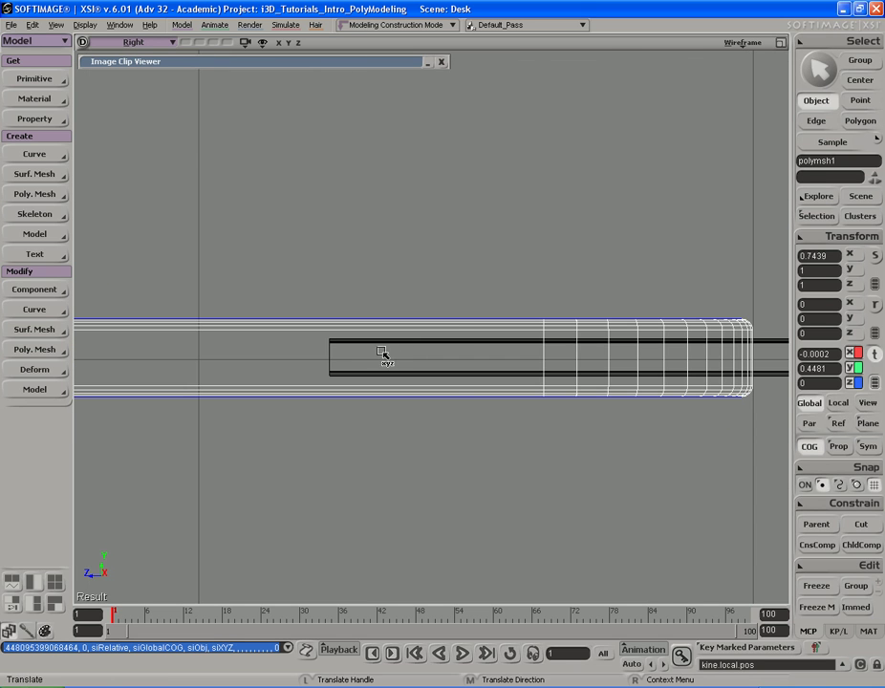
# Move the tray board along Z to about -2.18 to line it up with the sliding bar
pyautogui.press('s')
pyautogui.moveTo(304, 339); pyautogui.dragTo(430, 327, button='middle')
pyautogui.moveTo(429, 327); pyautogui.dragTo(391, 352)
pyautogui.moveTo(469, 325); pyautogui.dragTo(479, 325, button='middle')
pyautogui.moveTo(334, 316); pyautogui.dragTo(554, 315, button='middle')
pyautogui.press('s')
pyautogui.moveTo(369, 306); pyautogui.dragTo(481, 311, button='middle')
pyautogui.moveTo(561, 310); pyautogui.dragTo(438, 310)
pyautogui.moveTo(366, 307); pyautogui.dragTo(436, 305, button='middle')
pyautogui.moveTo(435, 305); pyautogui.dragTo(530, 305)
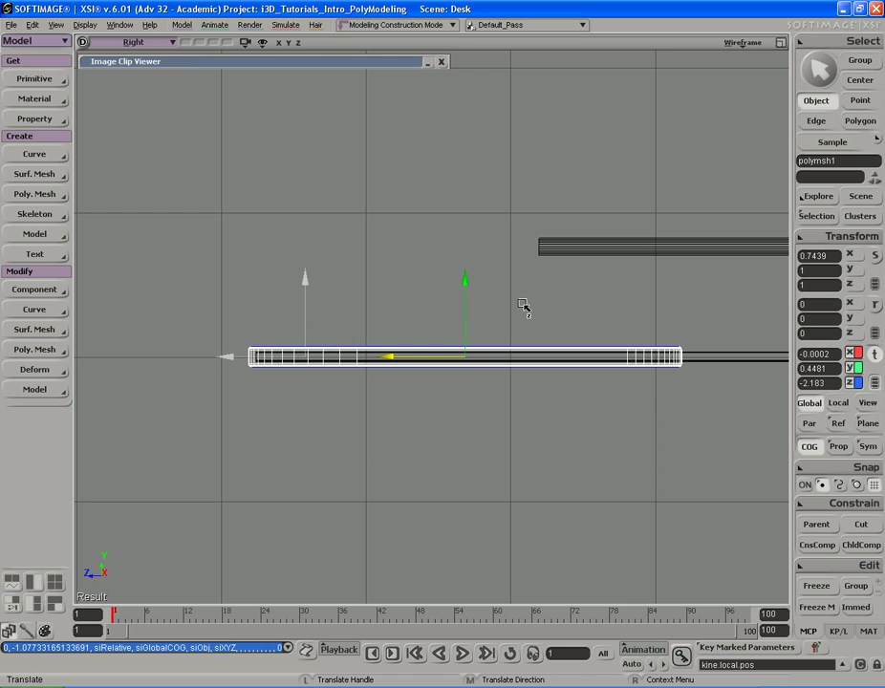
# Narrow the tray board to an X scale of about 0.727 in the Camera view so its side meets the bar
pyautogui.press('s')
pyautogui.moveTo(589, 293); pyautogui.dragTo(566, 300)
pyautogui.press('F12')
pyautogui.press('F12')
pyautogui.press('s')
pyautogui.moveTo(567, 302)
pyautogui.mouseDown(button='right')
pyautogui.moveTo(531, 266)
pyautogui.moveTo(555, 287)
pyautogui.mouseUp(button='right')
pyautogui.press('s')
pyautogui.moveTo(612, 325); pyautogui.dragTo(557, 271)
pyautogui.moveTo(558, 270); pyautogui.dragTo(483, 266, button='middle')
pyautogui.moveTo(483, 266); pyautogui.dragTo(540, 282, button='right')
pyautogui.moveTo(540, 282); pyautogui.dragTo(499, 250)
pyautogui.moveTo(499, 249); pyautogui.dragTo(530, 265, button='right')
pyautogui.press('x')
pyautogui.moveTo(584, 258); pyautogui.dragTo(582, 258)
pyautogui.press('s')
pyautogui.moveTo(581, 256); pyautogui.dragTo(550, 241, button='right')
pyautogui.press('x')
pyautogui.moveTo(612, 223); pyautogui.dragTo(613, 224)
pyautogui.press('s')
pyautogui.moveTo(611, 223); pyautogui.dragTo(611, 216, button='right')
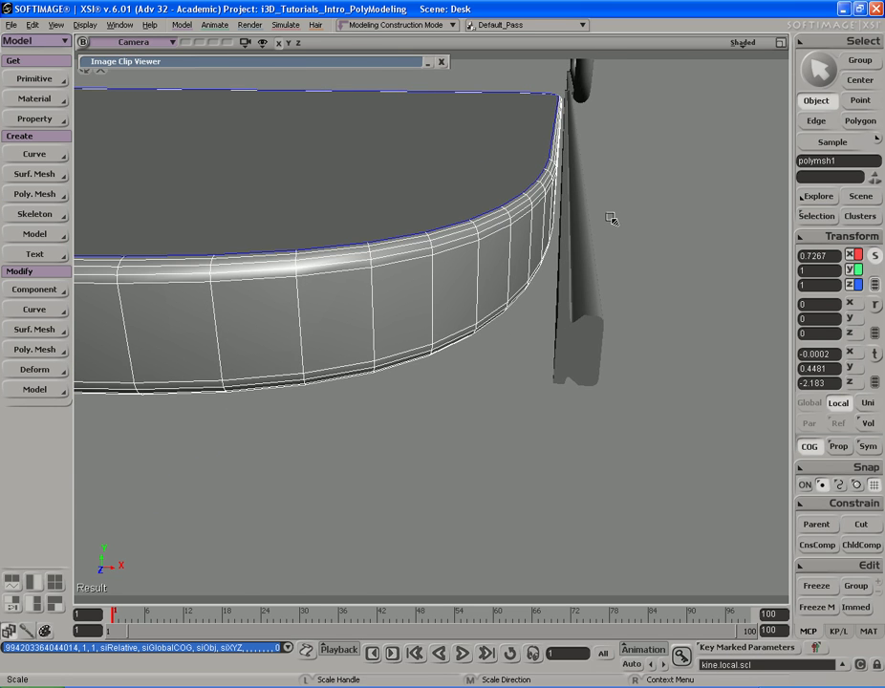
# Fine-tune the tray board's X scale to about 0.731 in the Front view so its side meets the bar's groove
pyautogui.press('x')
pyautogui.press('F12')
pyautogui.press('F12')
pyautogui.press('s')
pyautogui.moveTo(436, 327); pyautogui.dragTo(581, 348)
pyautogui.moveTo(581, 348); pyautogui.dragTo(399, 281, button='middle')
pyautogui.moveTo(400, 281); pyautogui.dragTo(403, 281)
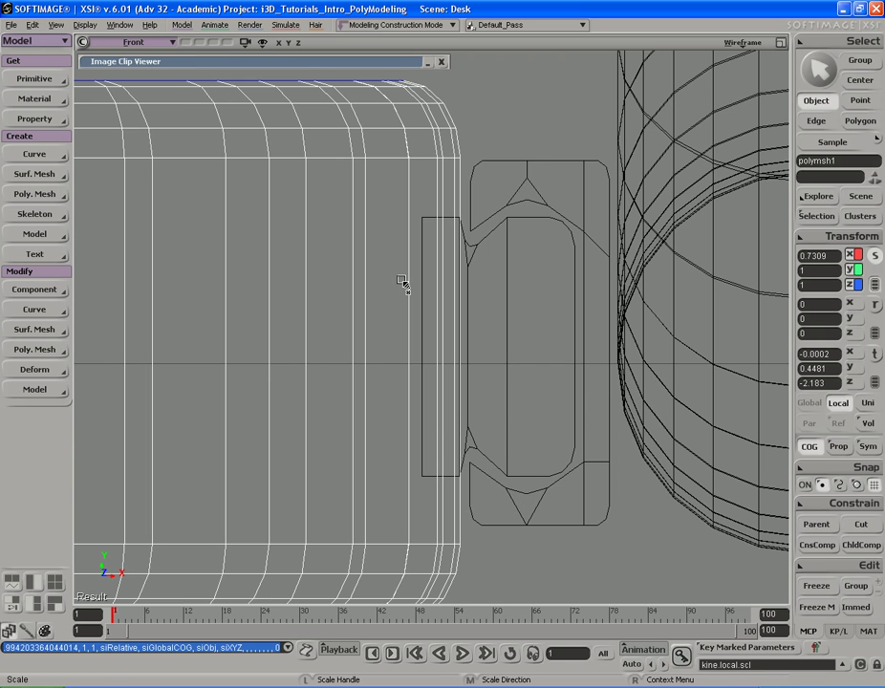
pyautogui.press('s')
pyautogui.moveTo(296, 280)
pyautogui.mouseDown(button='middle')
pyautogui.moveTo(257, 281)
pyautogui.moveTo(296, 283)
pyautogui.mouseUp(button='middle')
pyautogui.moveTo(517, 277); pyautogui.dragTo(523, 283)
pyautogui.press('s')
pyautogui.moveTo(340, 272); pyautogui.dragTo(300, 275, button='middle')
pyautogui.moveTo(527, 272); pyautogui.dragTo(526, 271)
pyautogui.press('s')
pyautogui.moveTo(525, 272); pyautogui.dragTo(371, 227, button='middle')
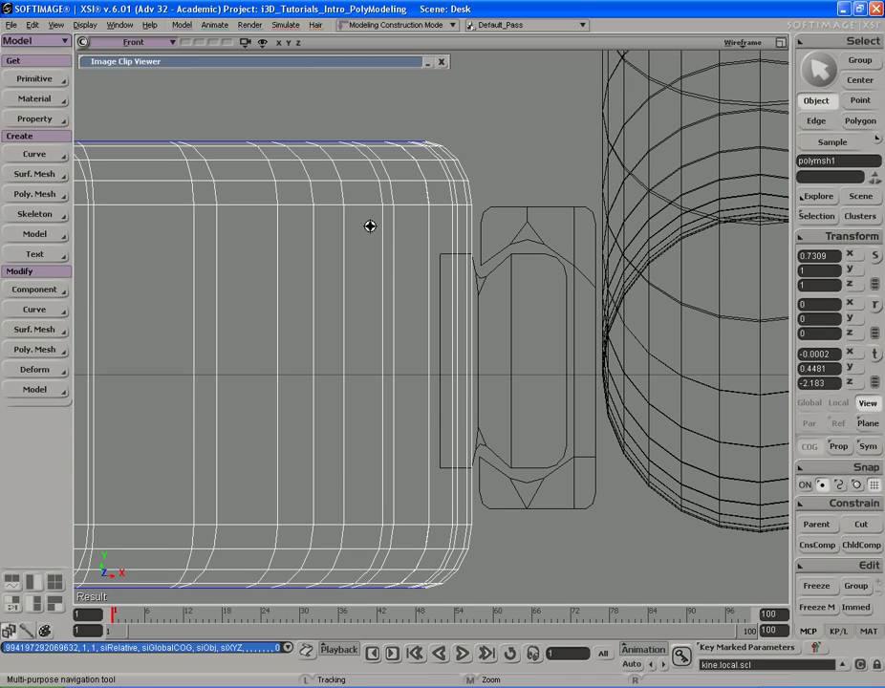
pyautogui.press('x')
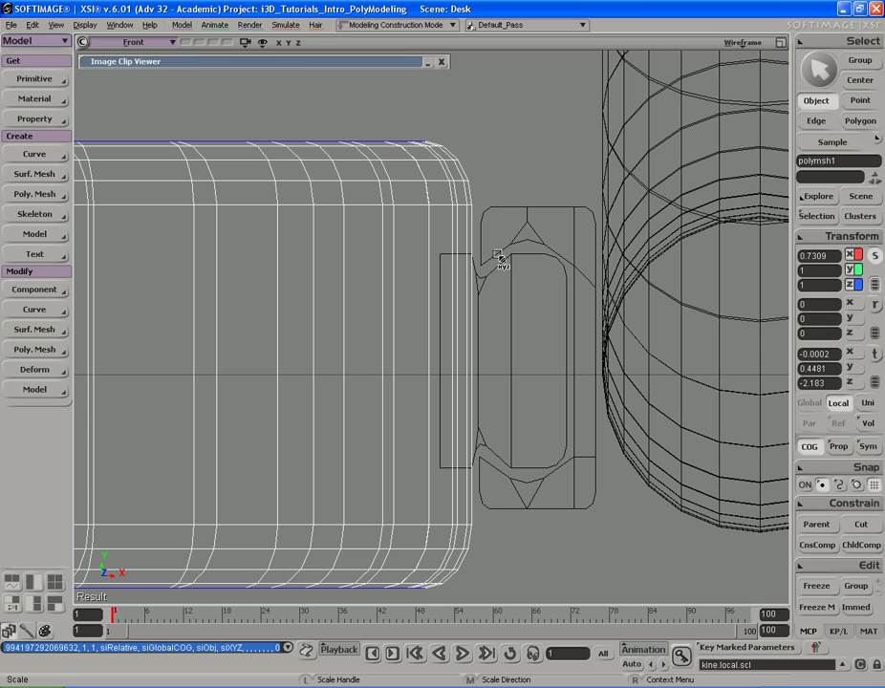
# Select the bar and the C-shaped rail together and move them along X until the rail touches the support tube
pyautogui.press('v')
pyautogui.press('space')
pyautogui.press('s')
pyautogui.moveTo(529, 230); pyautogui.dragTo(485, 269)
pyautogui.press('v')
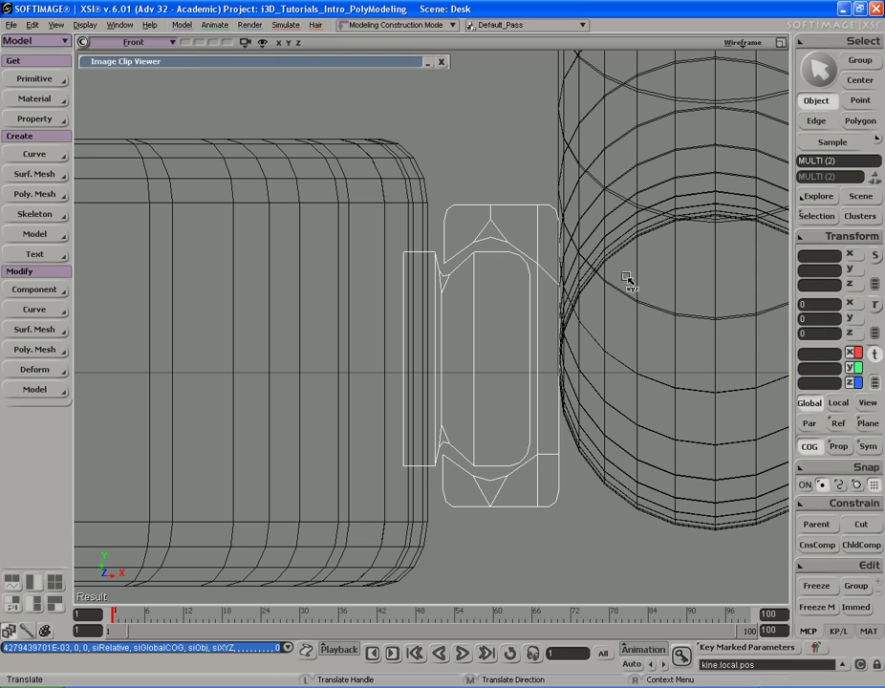
# Delete the polygons of the rail half beside the opposite support tube
pyautogui.press('s')
pyautogui.scroll(-10, 433, 263)
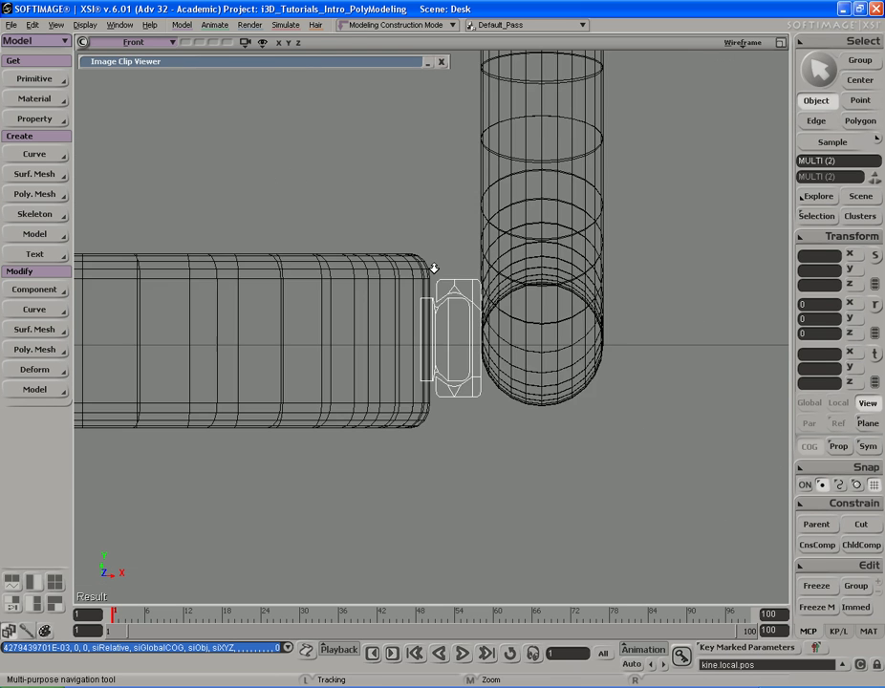
pyautogui.moveTo(294, 243); pyautogui.dragTo(699, 254)
pyautogui.moveTo(693, 254); pyautogui.dragTo(494, 253, button='middle')
pyautogui.moveTo(110, 241); pyautogui.dragTo(719, 239)
pyautogui.moveTo(173, 224); pyautogui.dragTo(269, 226)
pyautogui.moveTo(270, 225); pyautogui.dragTo(659, 229, button='middle')
pyautogui.press('space')
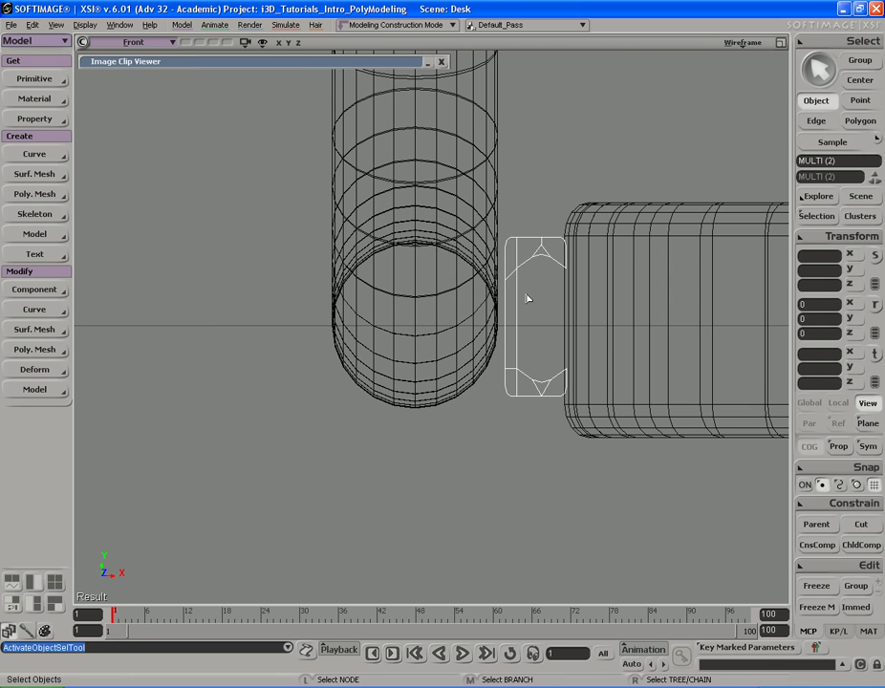
pyautogui.press('u')
pyautogui.moveTo(431, 188); pyautogui.dragTo(620, 470)
pyautogui.press('Delete')
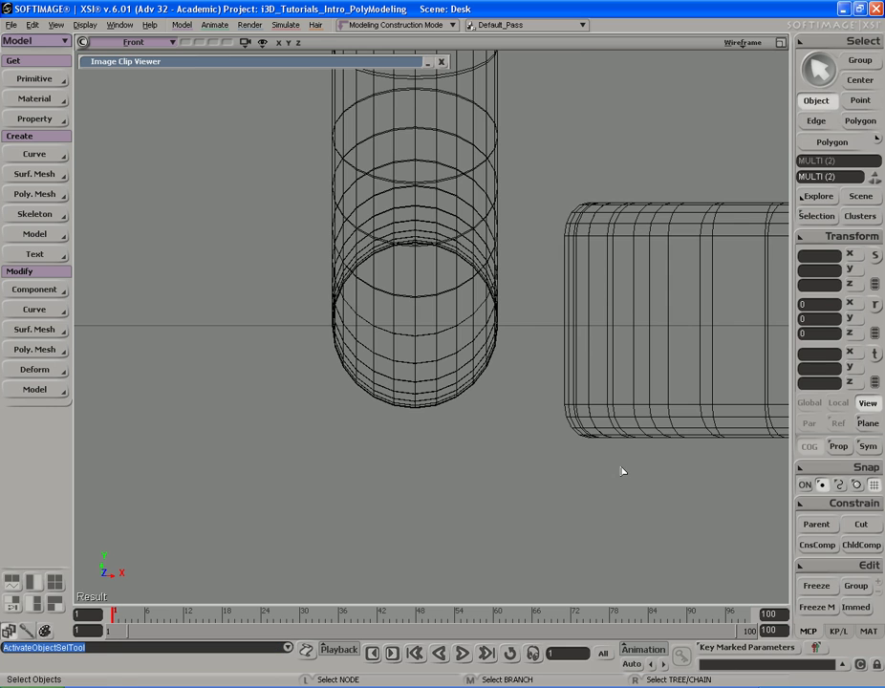
pyautogui.press('f')
pyautogui.press('s')
pyautogui.moveTo(580, 416); pyautogui.dragTo(616, 334, button='middle')
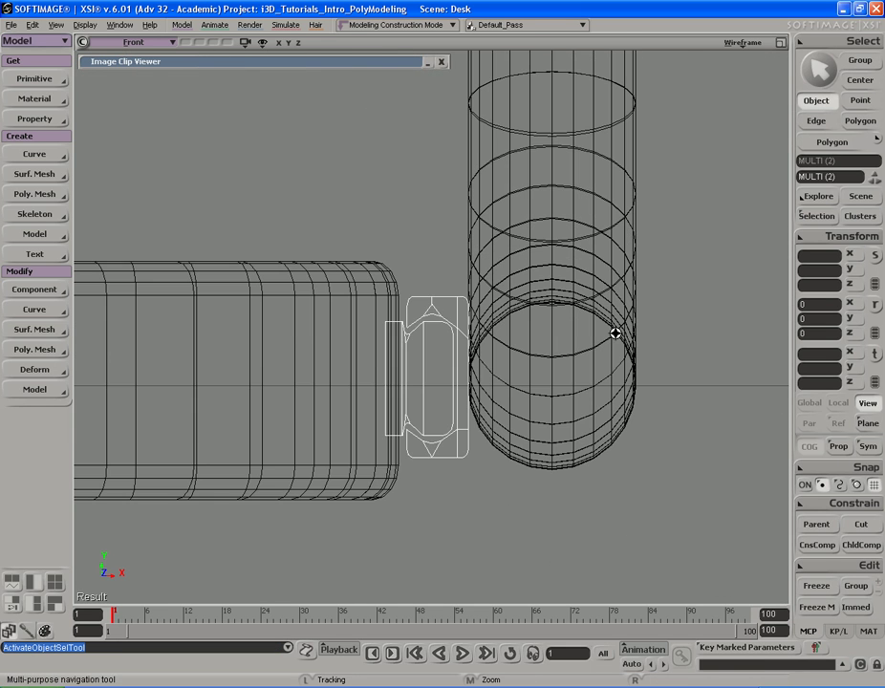
# Select the tray board in the Camera view and move it forward along Z so its front overhangs the sliding bar
pyautogui.press('F12')
pyautogui.press('F12')
pyautogui.moveTo(667, 315)
pyautogui.mouseDown(button='right')
pyautogui.moveTo(698, 271)
pyautogui.moveTo(691, 283)
pyautogui.moveTo(667, 286)
pyautogui.moveTo(524, 251)
pyautogui.moveTo(625, 281)
pyautogui.moveTo(573, 261)
pyautogui.mouseUp(button='right')
pyautogui.moveTo(614, 284); pyautogui.dragTo(577, 270, button='right')
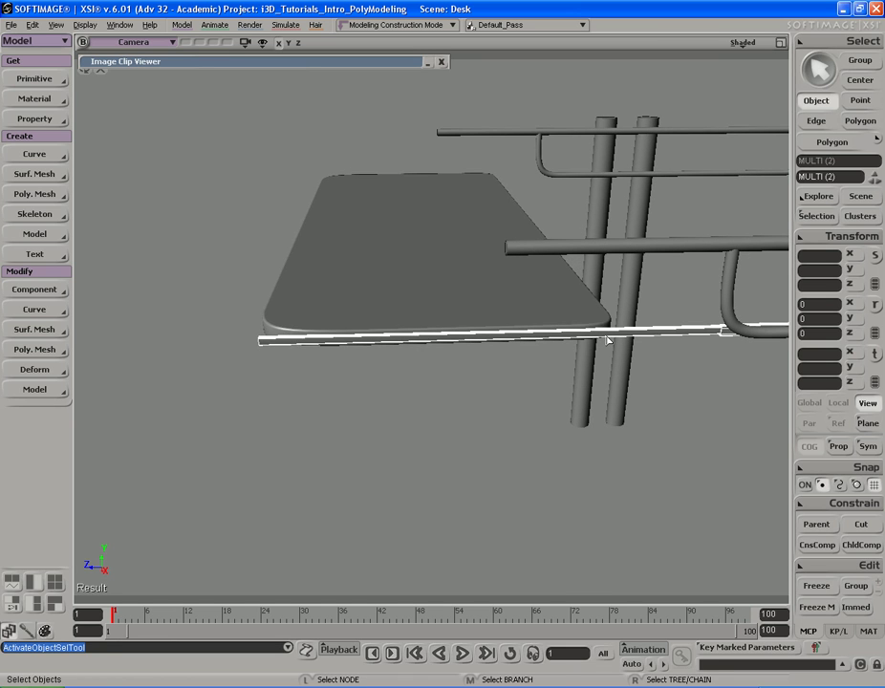
pyautogui.click(522, 300)
pyautogui.moveTo(518, 296); pyautogui.dragTo(586, 290, button='right')
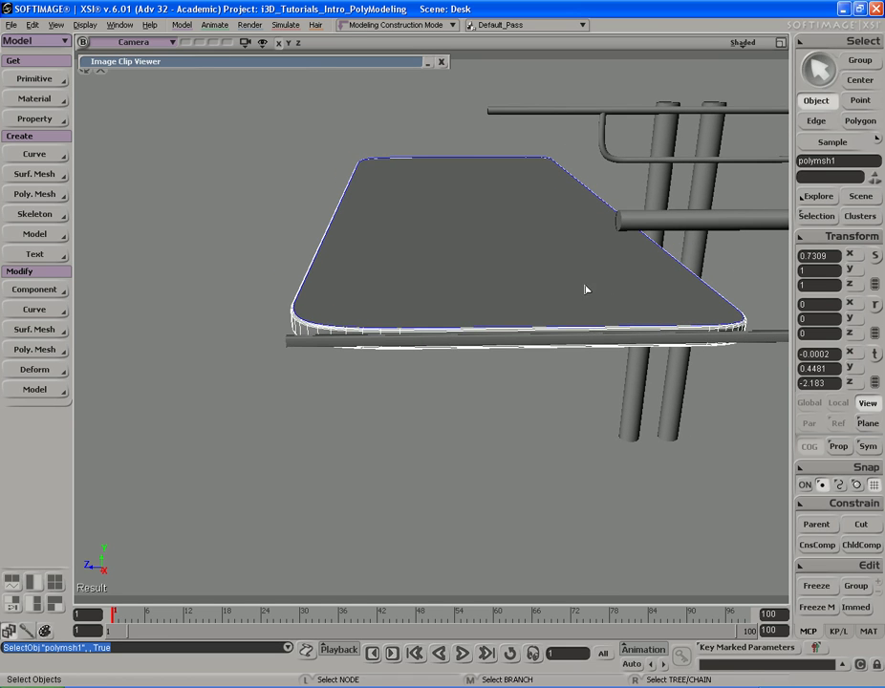
pyautogui.moveTo(698, 254)
pyautogui.mouseDown(button='right')
pyautogui.moveTo(596, 296)
pyautogui.moveTo(683, 263)
pyautogui.mouseUp(button='right')
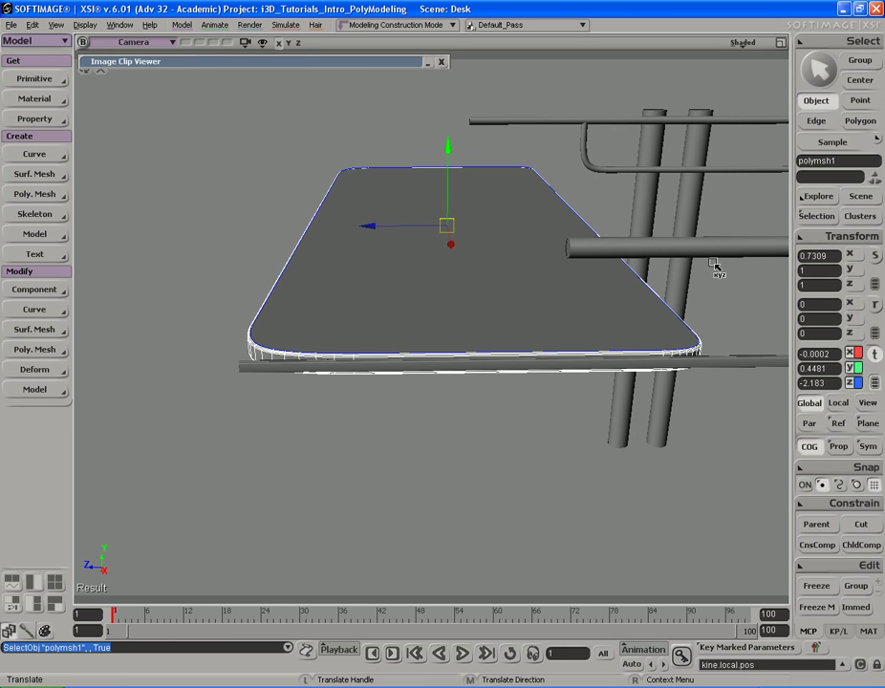
pyautogui.moveTo(704, 268); pyautogui.dragTo(674, 266)
# Preview how the tray board fits against the sliding bar with a render region
pyautogui.press('s')
pyautogui.moveTo(576, 272); pyautogui.dragTo(621, 281, button='right')
pyautogui.moveTo(620, 281); pyautogui.dragTo(623, 323, button='middle')
pyautogui.moveTo(593, 327); pyautogui.dragTo(514, 247)
pyautogui.moveTo(514, 247)
pyautogui.mouseDown(button='right')
pyautogui.moveTo(556, 253)
pyautogui.moveTo(501, 245)
pyautogui.mouseUp(button='right')
pyautogui.moveTo(501, 246); pyautogui.dragTo(475, 315, button='middle')
pyautogui.press('q')
pyautogui.moveTo(393, 268); pyautogui.dragTo(576, 370)
pyautogui.press('q')
pyautogui.middleClick(627, 281)
# Save the desk scene
pyautogui.press('s')
pyautogui.moveTo(628, 282); pyautogui.dragTo(612, 252, button='right')
pyautogui.press('space')
pyautogui.press('s')
pyautogui.hotkey('ctrl', 's')
# Select the tray board and sliding bar together and slide them inward and back out along Z
pyautogui.press('s')
pyautogui.moveTo(496, 359)
pyautogui.mouseDown(button='right')
pyautogui.moveTo(481, 353)
pyautogui.moveTo(494, 352)
pyautogui.moveTo(486, 368)
pyautogui.moveTo(503, 360)
pyautogui.mouseUp(button='right')
pyautogui.click(409, 371)
pyautogui.press('s')
pyautogui.keyDown('shift'); pyautogui.click(409, 359); pyautogui.keyUp('shift')
pyautogui.press('s')
pyautogui.press('v')
pyautogui.moveTo(326, 353); pyautogui.dragTo(567, 358)
pyautogui.moveTo(574, 326); pyautogui.dragTo(445, 302, button='right')
pyautogui.press('v')
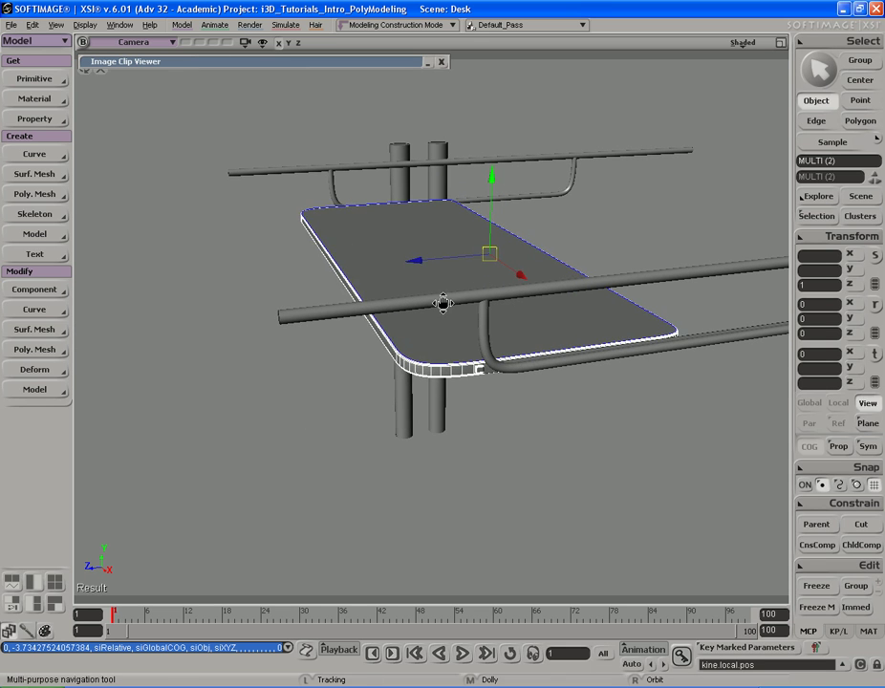
pyautogui.moveTo(553, 320); pyautogui.dragTo(289, 341)
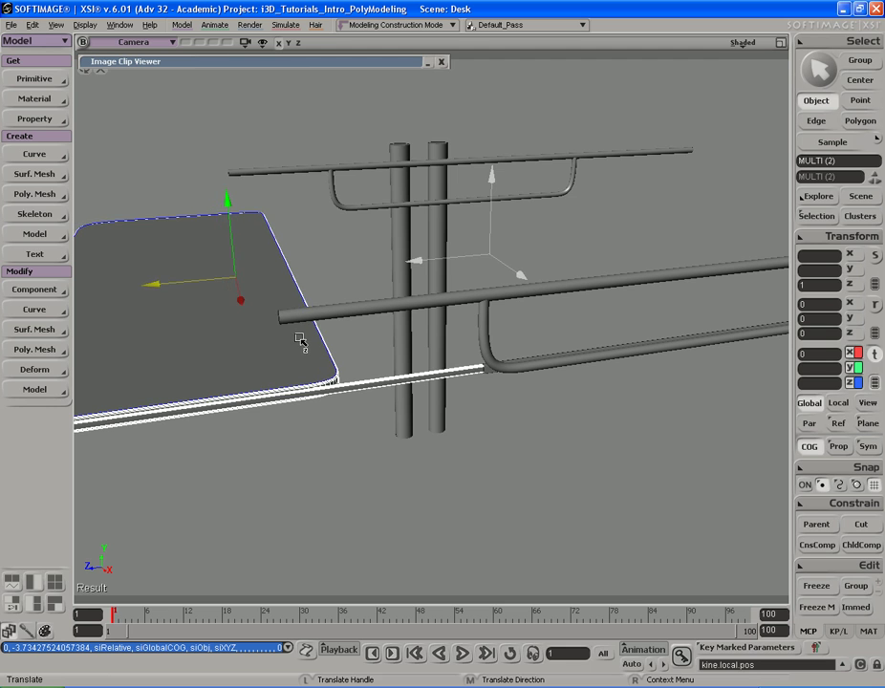
# Try to symmetrize the polygons of the C-shaped rail across the global X axis
pyautogui.press('s')
pyautogui.moveTo(302, 341); pyautogui.dragTo(471, 264, button='right')
pyautogui.moveTo(471, 264); pyautogui.dragTo(433, 291, button='middle')
pyautogui.moveTo(433, 290); pyautogui.dragTo(428, 243)
pyautogui.moveTo(428, 242); pyautogui.dragTo(377, 253, button='right')
pyautogui.moveTo(434, 239); pyautogui.dragTo(450, 226, button='right')
pyautogui.moveTo(450, 226); pyautogui.dragTo(483, 266)
pyautogui.click(415, 241)
pyautogui.moveTo(415, 241); pyautogui.dragTo(625, 316, button='right')
pyautogui.rightClick(629, 311)
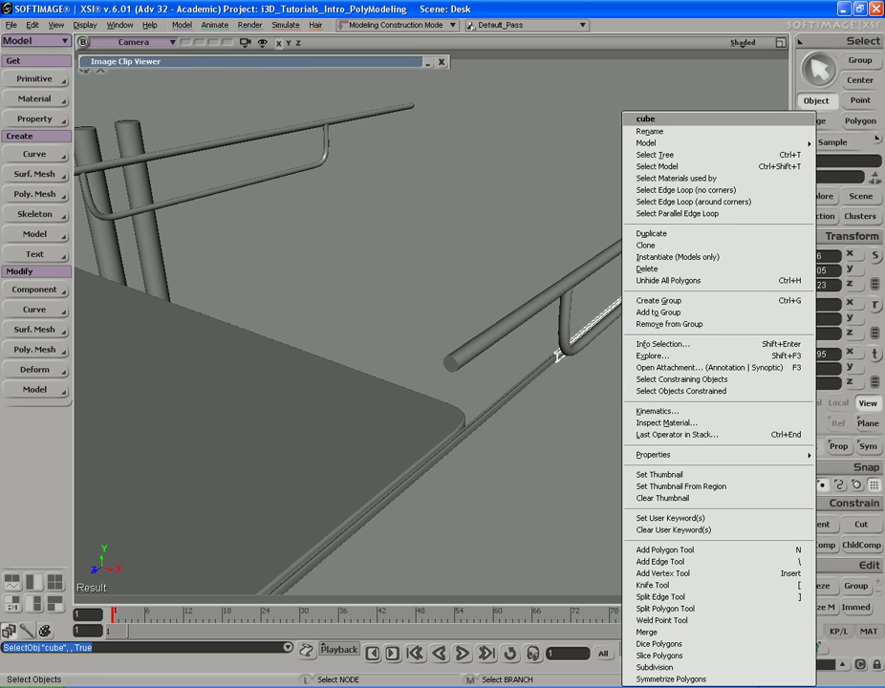
pyautogui.click(684, 680)
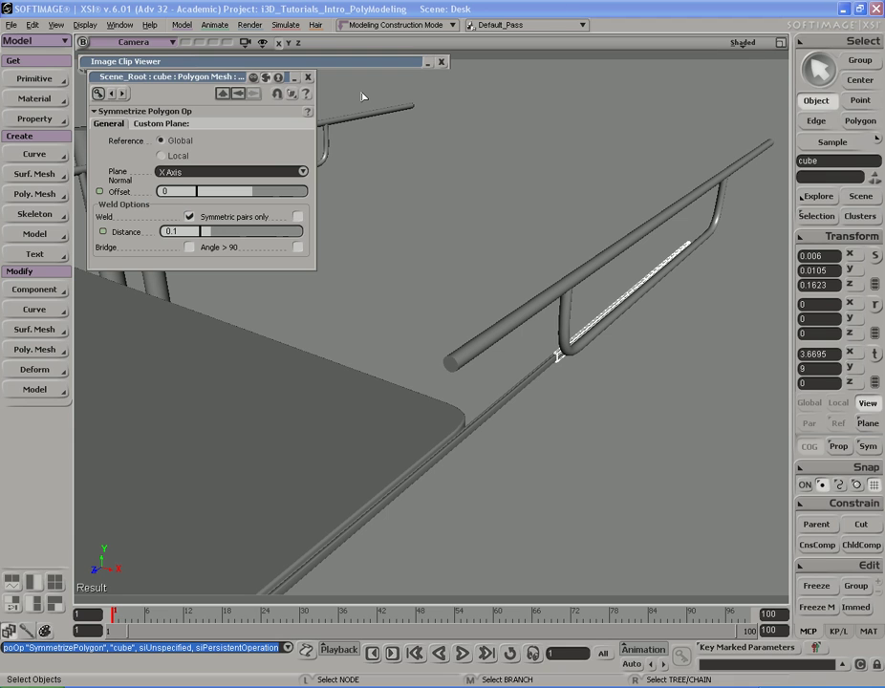
pyautogui.click(308, 77)
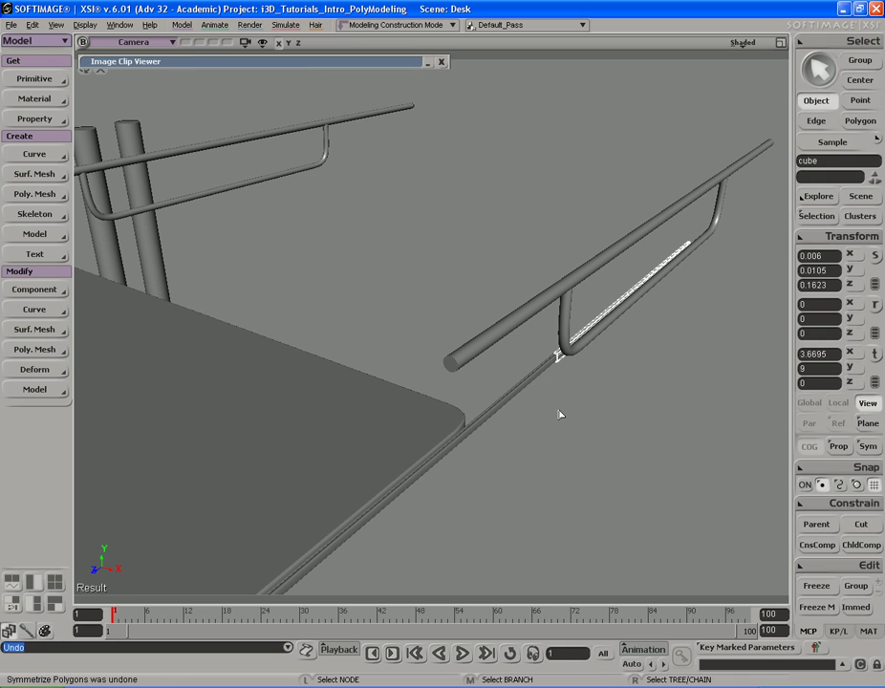
# Symmetrize the polygons of the C-shaped rail with the X axis as plane normal to mirror it onto the opposite side
pyautogui.press('s')
pyautogui.moveTo(567, 394); pyautogui.dragTo(559, 404)
pyautogui.click(625, 306)
pyautogui.click(627, 299)
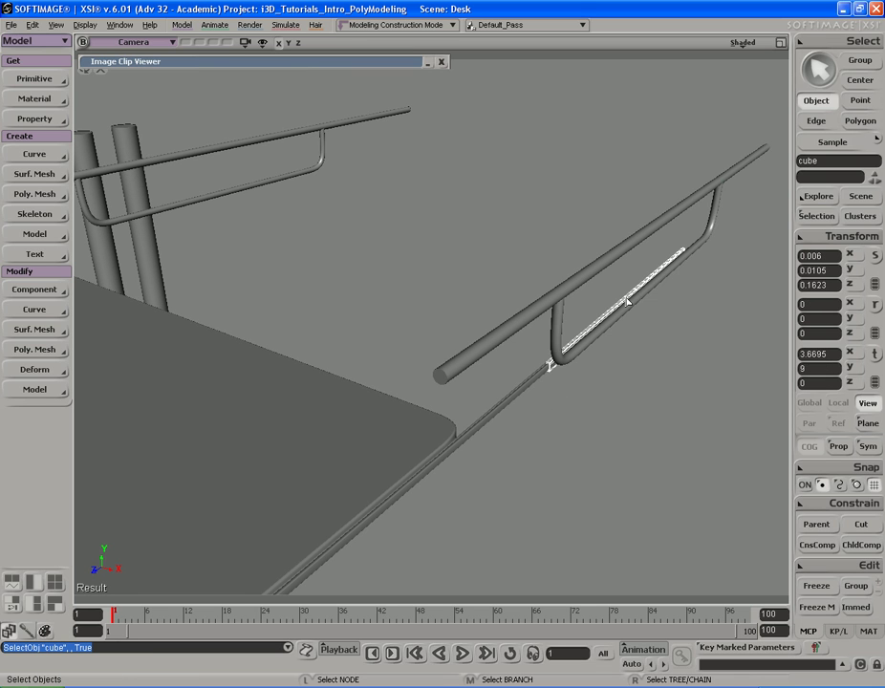
pyautogui.rightClick(627, 302)
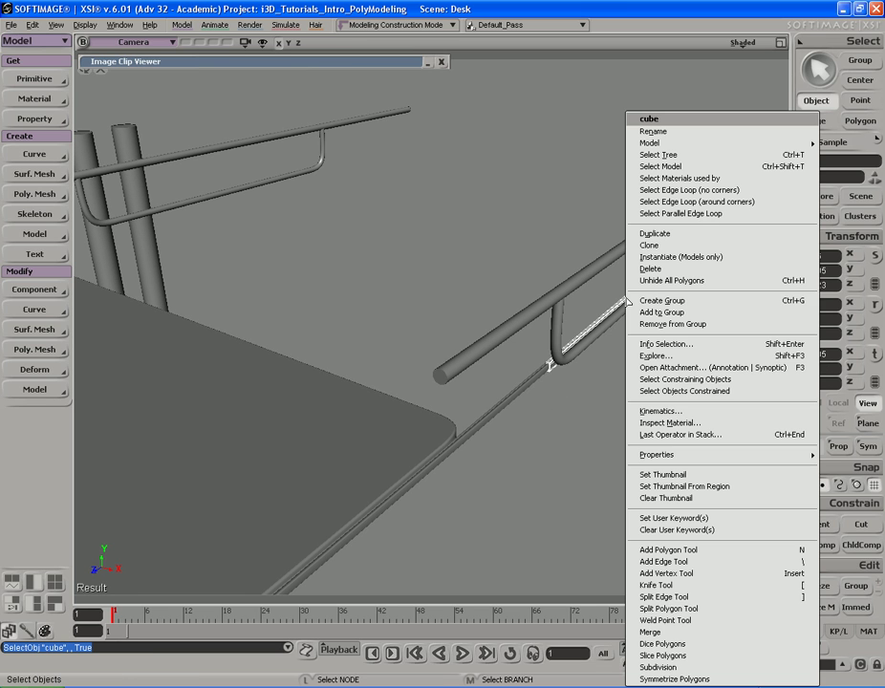
pyautogui.click(673, 678)
pyautogui.click(308, 77)
# Symmetrize the polygons of the sliding bar across the global X axis with the default weld distance of 0.1
pyautogui.press('s')
pyautogui.moveTo(443, 368); pyautogui.dragTo(440, 341, button='right')
pyautogui.click(518, 340)
pyautogui.press('s')
pyautogui.press('.')
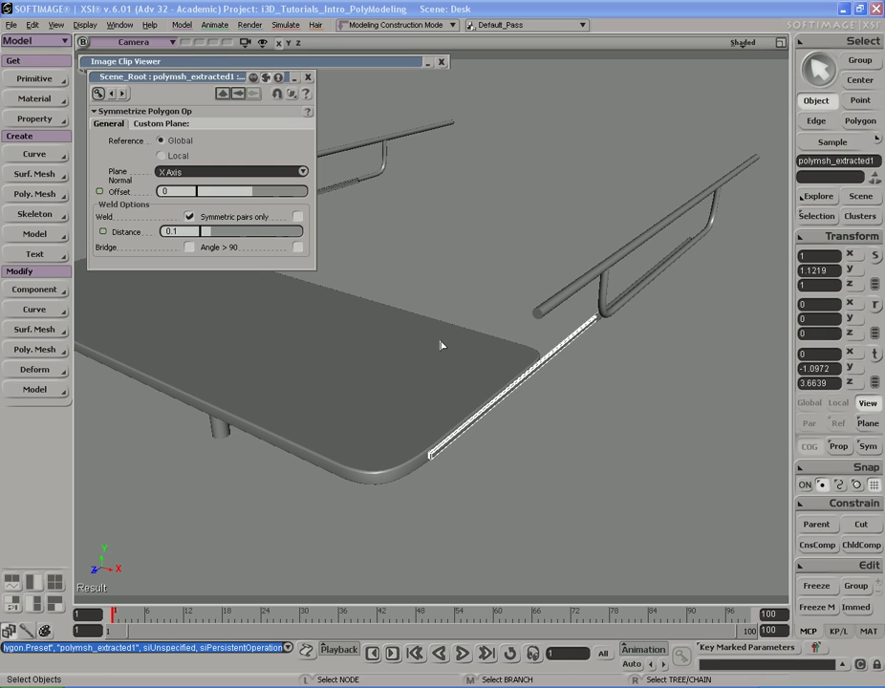
pyautogui.click(308, 77)
# Select the tray board with its mirrored sliding bars and test their travel along Z in the rails
pyautogui.press('s')
pyautogui.moveTo(411, 229); pyautogui.dragTo(436, 252, button='right')
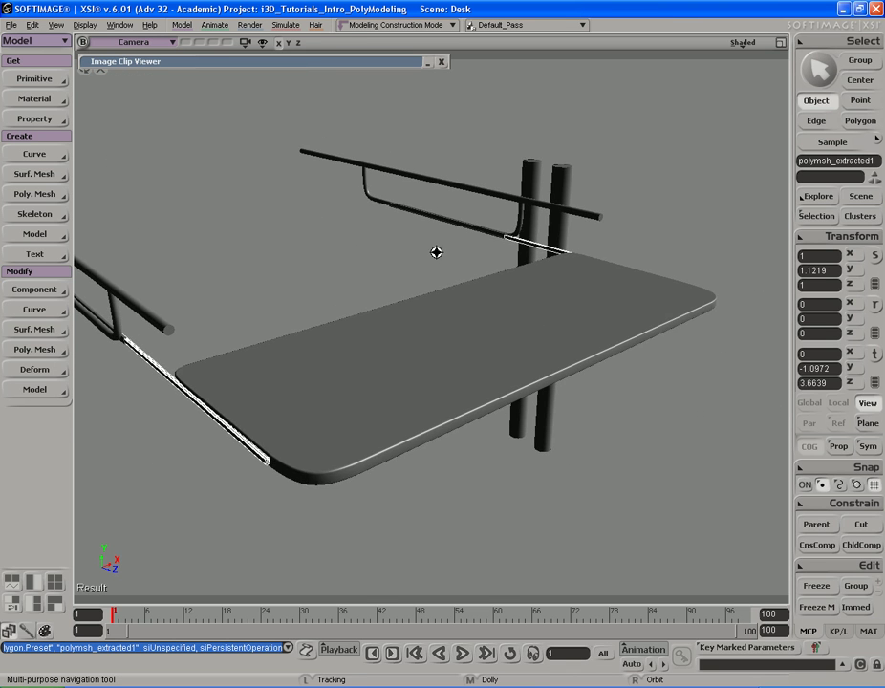
pyautogui.moveTo(436, 252); pyautogui.dragTo(381, 296, button='middle')
pyautogui.moveTo(380, 296); pyautogui.dragTo(491, 288)
pyautogui.moveTo(491, 288); pyautogui.dragTo(287, 291, button='middle')
pyautogui.moveTo(287, 292); pyautogui.dragTo(351, 208, button='right')
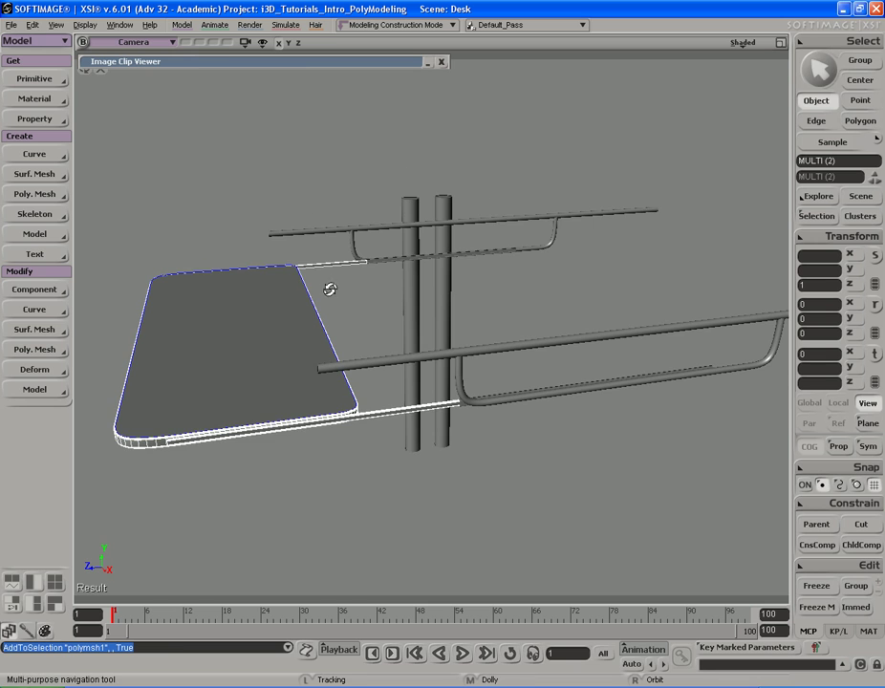
pyautogui.moveTo(329, 289); pyautogui.dragTo(322, 333, button='right')
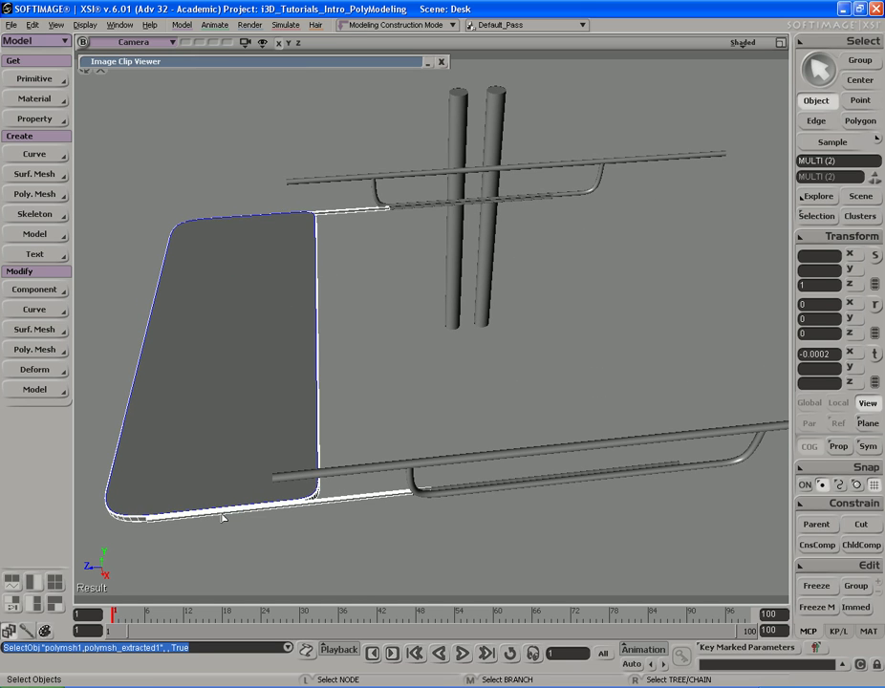
pyautogui.moveTo(198, 456); pyautogui.dragTo(227, 524)
pyautogui.moveTo(286, 339); pyautogui.dragTo(280, 342, button='right')
pyautogui.press('v')
pyautogui.moveTo(350, 355)
pyautogui.mouseDown()
pyautogui.moveTo(573, 354)
pyautogui.moveTo(348, 353)
pyautogui.mouseUp()
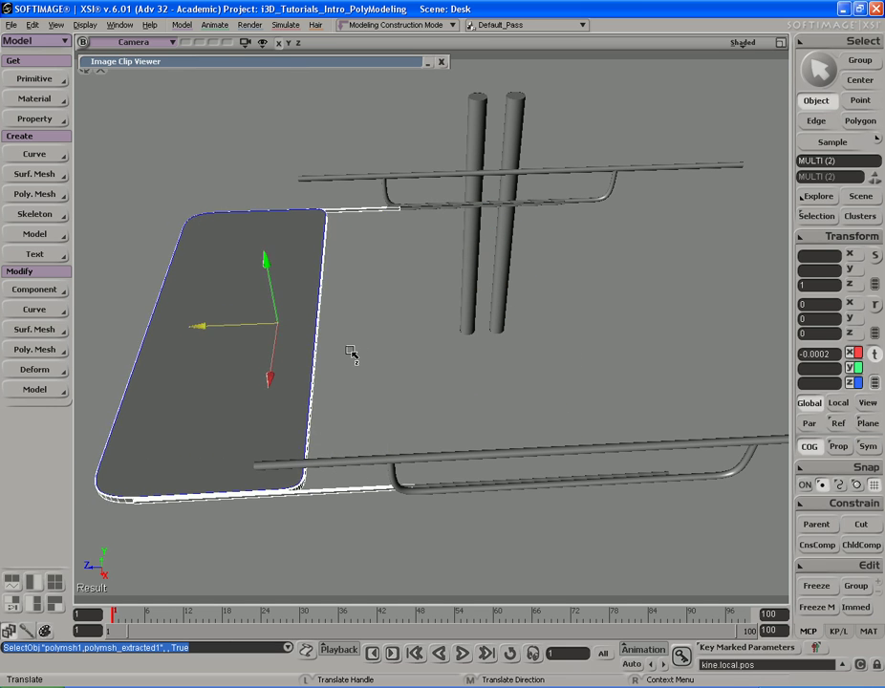
pyautogui.moveTo(366, 359); pyautogui.dragTo(337, 356, button='right')
pyautogui.moveTo(337, 356); pyautogui.dragTo(372, 350, button='middle')
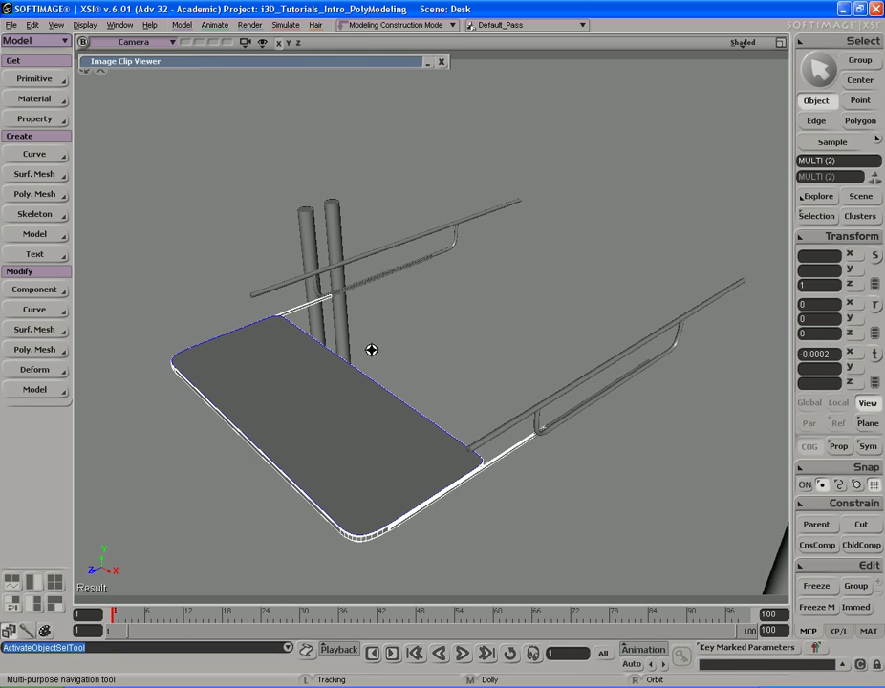
pyautogui.moveTo(372, 350); pyautogui.dragTo(401, 346, button='right')
# Clear the selection and preview the tray board, bars and support tubes in render regions from several angles
pyautogui.click(478, 330)
pyautogui.press('s')
pyautogui.moveTo(478, 329)
pyautogui.mouseDown(button='right')
pyautogui.moveTo(454, 345)
pyautogui.moveTo(518, 341)
pyautogui.moveTo(480, 353)
pyautogui.moveTo(405, 332)
pyautogui.mouseUp(button='right')
pyautogui.press('q')
pyautogui.moveTo(397, 312); pyautogui.dragTo(623, 462)
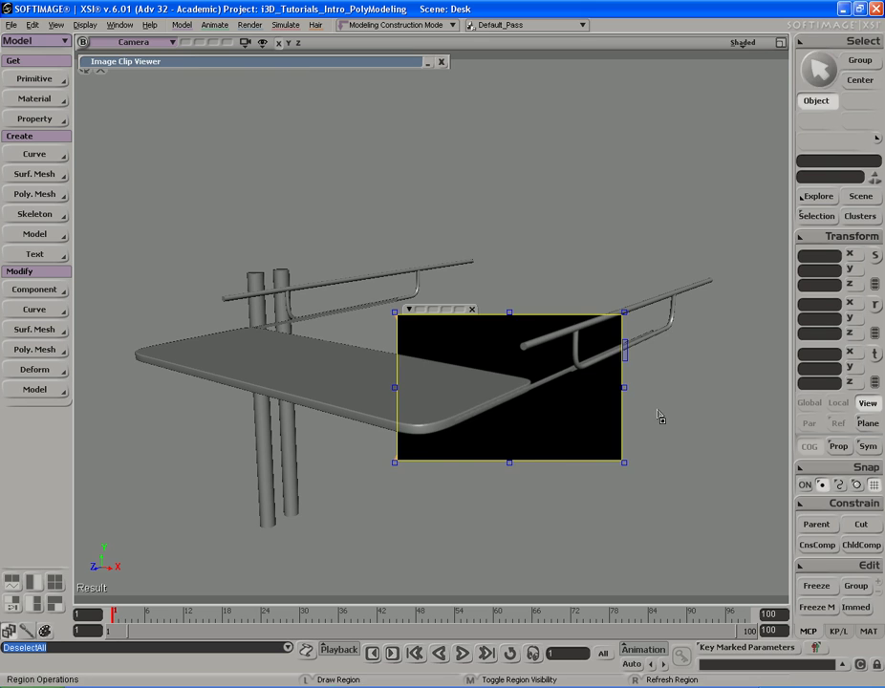
pyautogui.middleClick(657, 413)
pyautogui.press('s')
pyautogui.moveTo(593, 380); pyautogui.dragTo(592, 397)
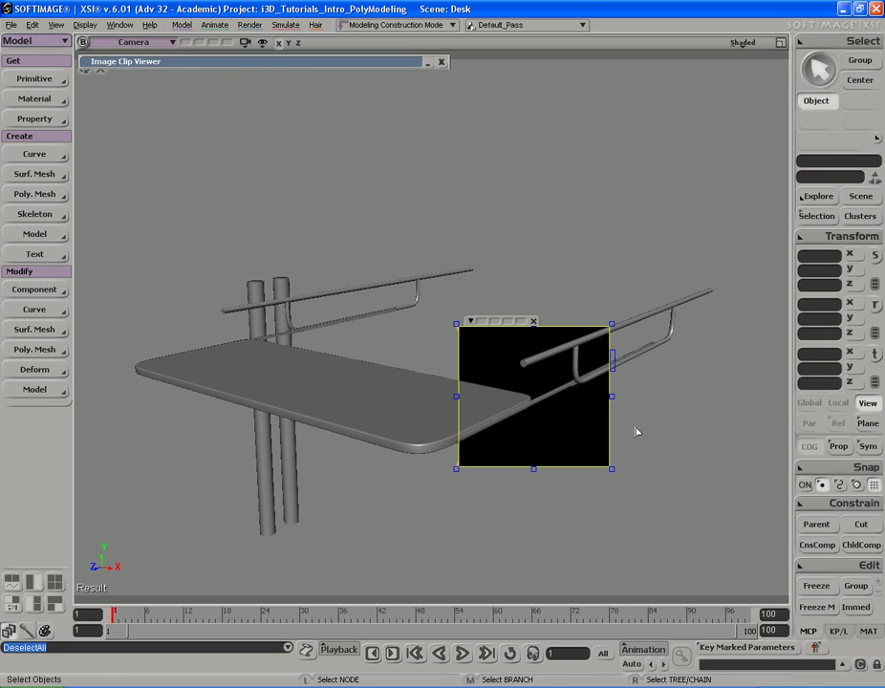
pyautogui.press('q')
pyautogui.middleClick(636, 403)
pyautogui.moveTo(554, 367); pyautogui.dragTo(519, 322, button='right')
pyautogui.press('s')
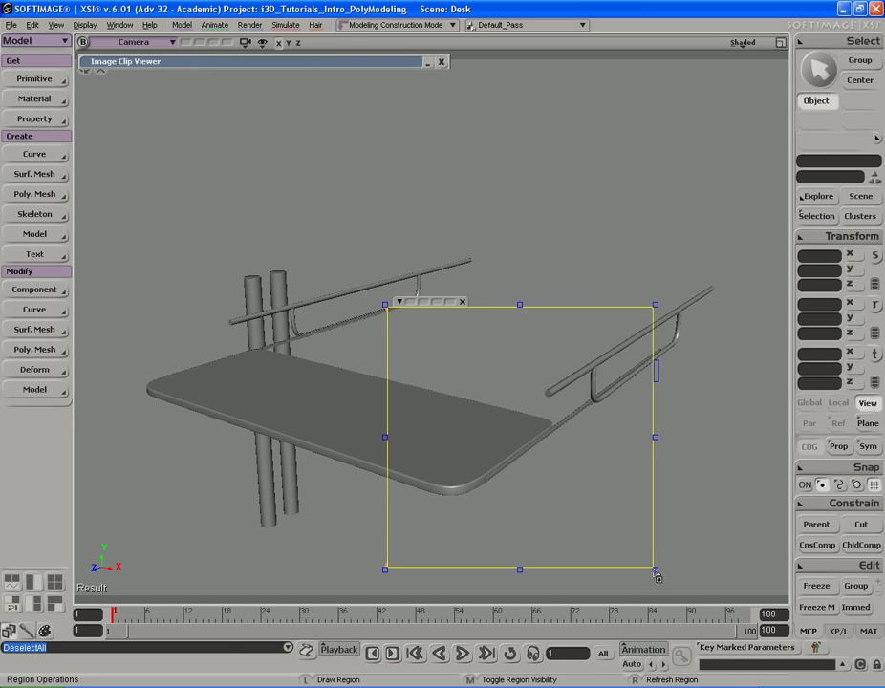
pyautogui.moveTo(641, 567); pyautogui.dragTo(655, 570)
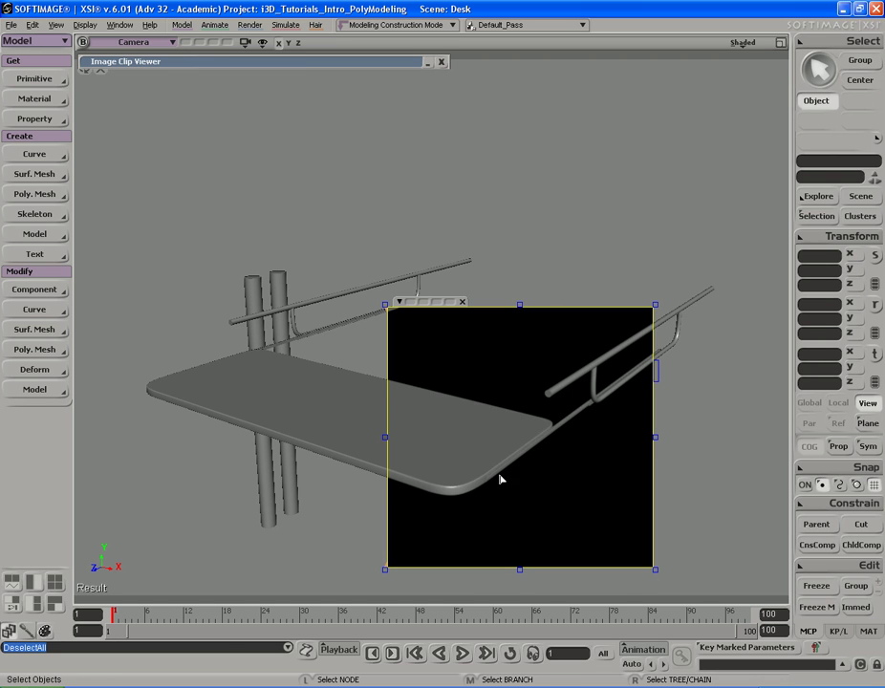
pyautogui.press('q')
pyautogui.middleClick(695, 399)
# Turn off object isolation in the Camera view to display the complete desk
pyautogui.press('s')
pyautogui.moveTo(526, 430); pyautogui.dragTo(587, 429, button='middle')
pyautogui.moveTo(587, 429); pyautogui.dragTo(589, 402, button='right')
pyautogui.moveTo(478, 410); pyautogui.dragTo(554, 407, button='middle')
pyautogui.moveTo(553, 407); pyautogui.dragTo(600, 433, button='right')
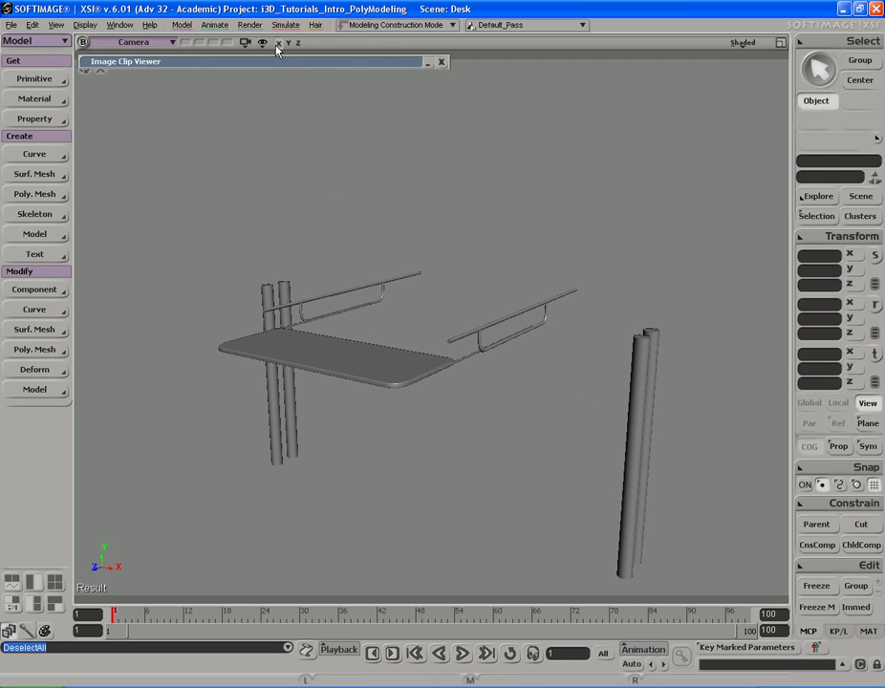
pyautogui.click(246, 44)
pyautogui.click(259, 191)
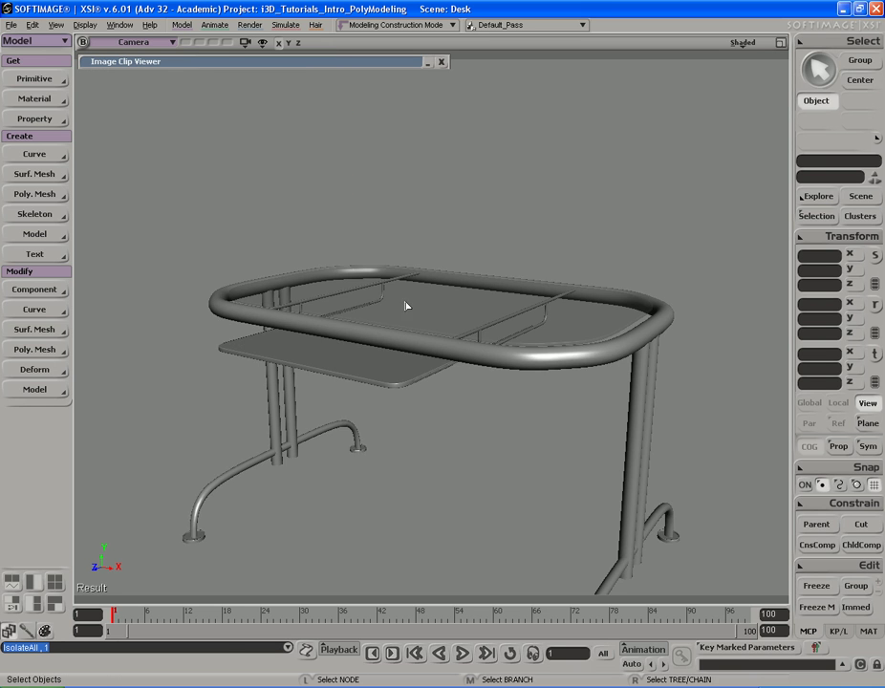
# Examine how the tray assembly sits beneath the desk's tubular top frame
pyautogui.press('s')
pyautogui.moveTo(486, 306); pyautogui.dragTo(450, 307, button='right')
pyautogui.moveTo(450, 308); pyautogui.dragTo(423, 325, button='middle')
pyautogui.moveTo(423, 325); pyautogui.dragTo(494, 344, button='right')
pyautogui.press('space')
pyautogui.click(445, 329)
pyautogui.press('s')
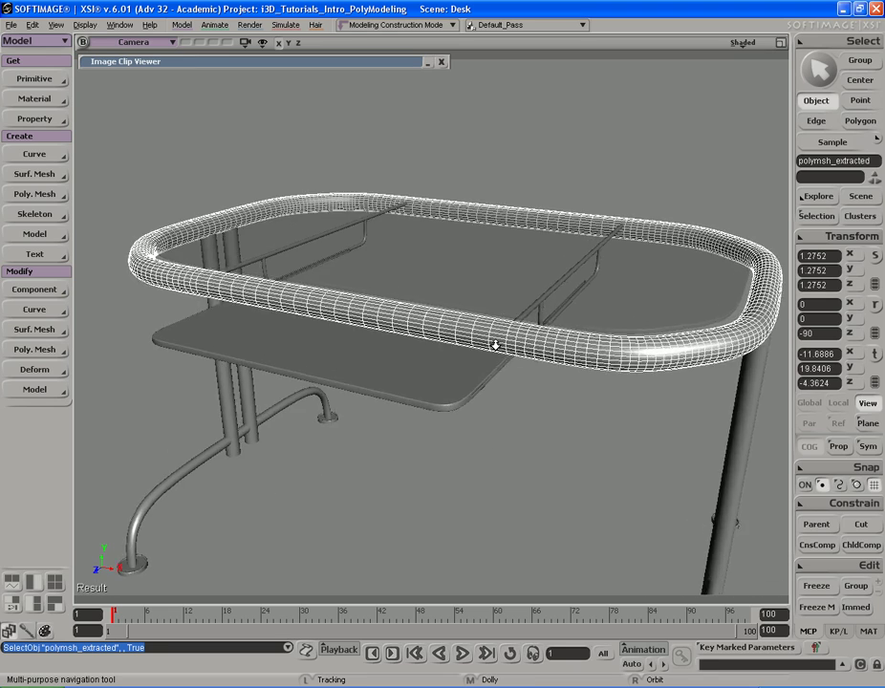
pyautogui.moveTo(494, 344); pyautogui.dragTo(411, 346, button='middle')
pyautogui.moveTo(411, 346); pyautogui.dragTo(484, 329)
pyautogui.moveTo(483, 329); pyautogui.dragTo(392, 261, button='right')
pyautogui.scroll(3, 420, 262)
pyautogui.press('s')
pyautogui.scroll(-3, 413, 263)
# Select the U-shaped support tubes, C-shaped rails, sliding bars and tray board together
pyautogui.click(392, 269)
pyautogui.press('s')
pyautogui.moveTo(283, 258); pyautogui.dragTo(468, 243, button='right')
pyautogui.press('s')
pyautogui.press('s')
pyautogui.moveTo(474, 284); pyautogui.dragTo(475, 275, button='right')
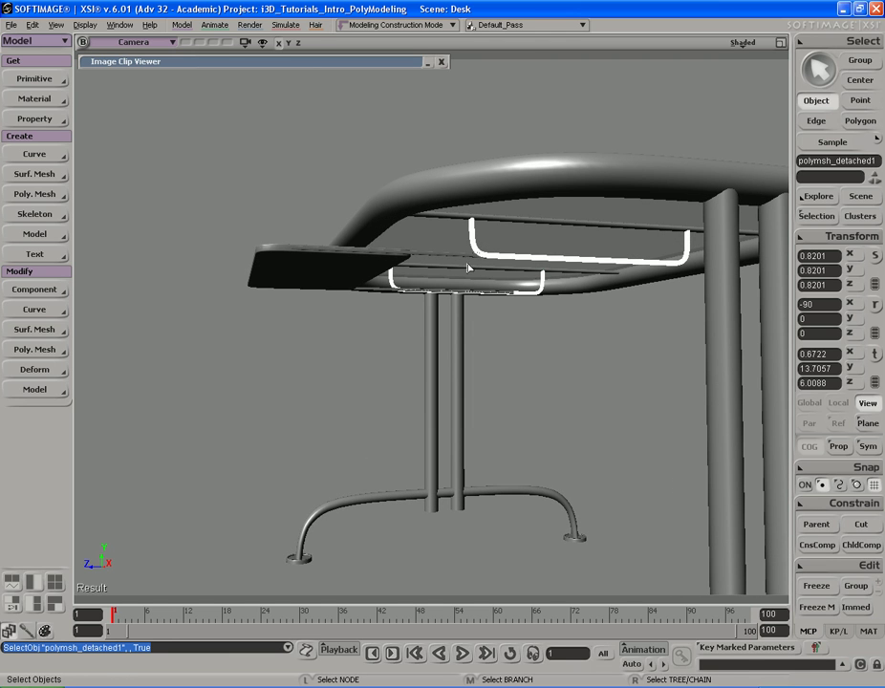
pyautogui.scroll(6, 478, 265)
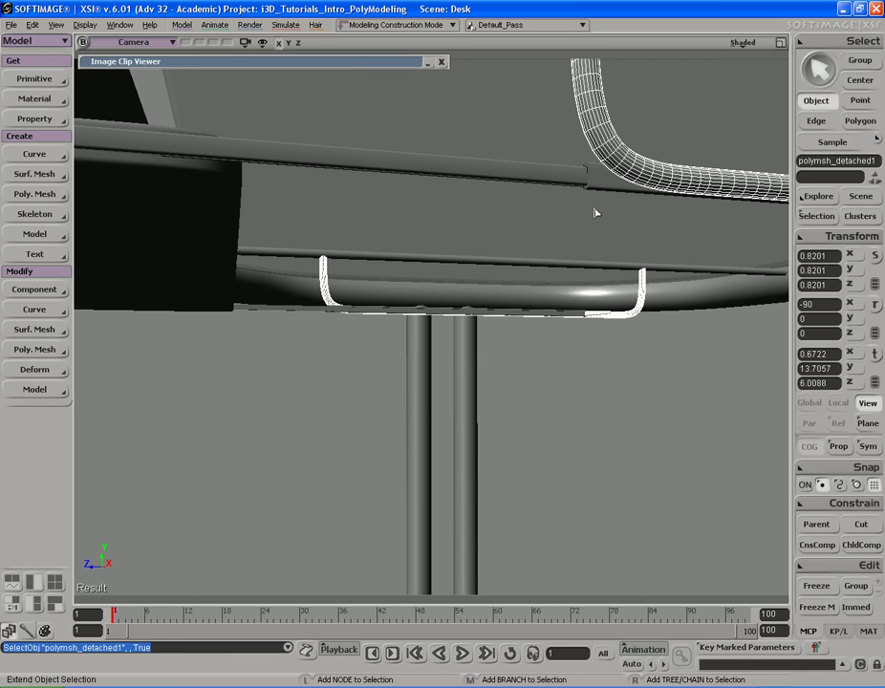
pyautogui.press('s')
pyautogui.moveTo(513, 202); pyautogui.dragTo(377, 267, button='middle')
pyautogui.moveTo(378, 267); pyautogui.dragTo(421, 271)
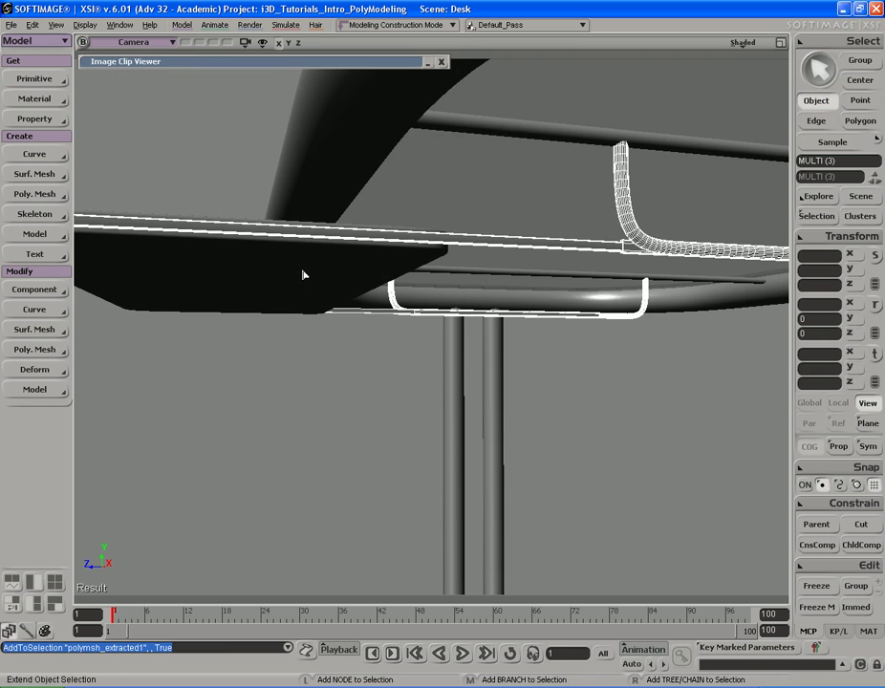
pyautogui.keyDown('shift'); pyautogui.click(352, 299); pyautogui.keyUp('shift')
# Move the selected tray assembly down along Y so the tray board clears the top frame
pyautogui.press('s')
pyautogui.moveTo(443, 227); pyautogui.dragTo(447, 242, button='right')
pyautogui.moveTo(447, 243); pyautogui.dragTo(532, 246, button='middle')
pyautogui.moveTo(533, 246); pyautogui.dragTo(536, 237, button='right')
pyautogui.press('v')
pyautogui.press('s')
pyautogui.moveTo(551, 167); pyautogui.dragTo(553, 178, button='right')
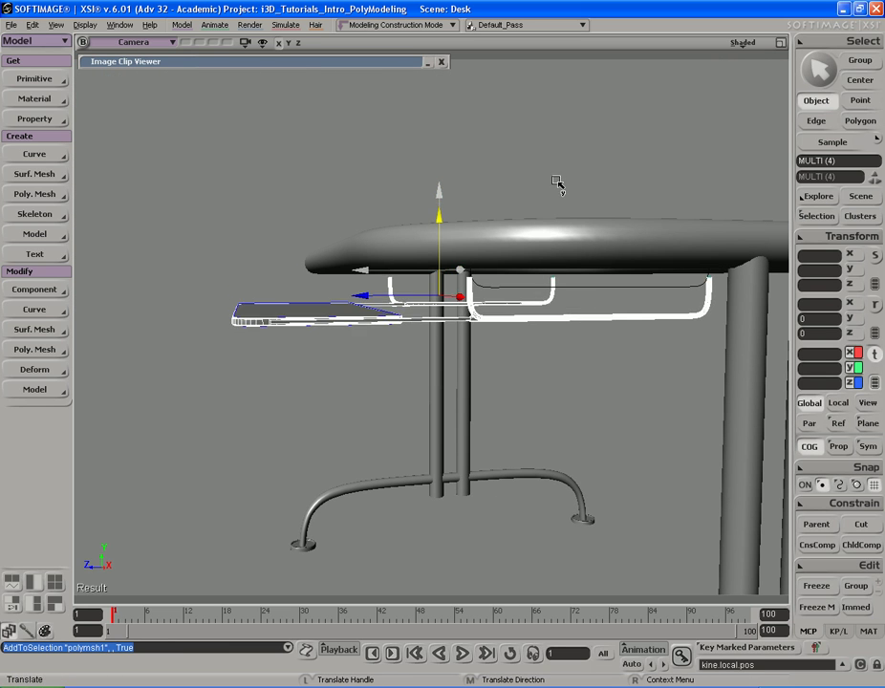
pyautogui.press('s')
pyautogui.moveTo(557, 178); pyautogui.dragTo(574, 221, button='right')
pyautogui.press('v')
pyautogui.press('s')
# Examine the gap between the support tubes' upper ends and the straight rods above them
pyautogui.moveTo(586, 211); pyautogui.dragTo(480, 238, button='middle')
pyautogui.moveTo(480, 238); pyautogui.dragTo(448, 241, button='right')
pyautogui.press('v')
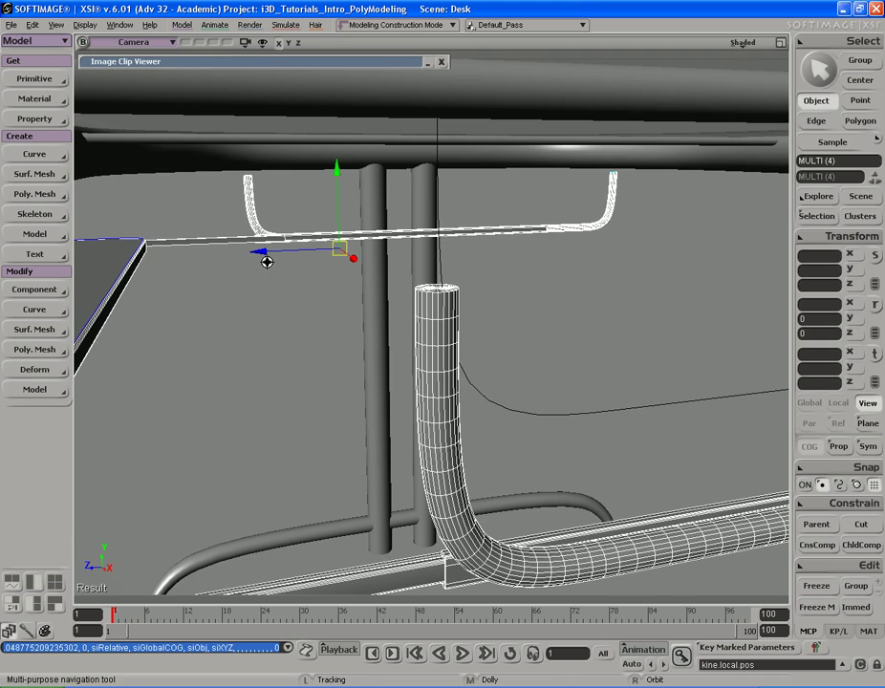
pyautogui.moveTo(415, 291); pyautogui.dragTo(557, 258, button='middle')
pyautogui.moveTo(560, 217); pyautogui.dragTo(524, 237, button='right')
pyautogui.press('s')
pyautogui.moveTo(372, 226); pyautogui.dragTo(446, 223, button='middle')
pyautogui.moveTo(446, 222); pyautogui.dragTo(463, 231)
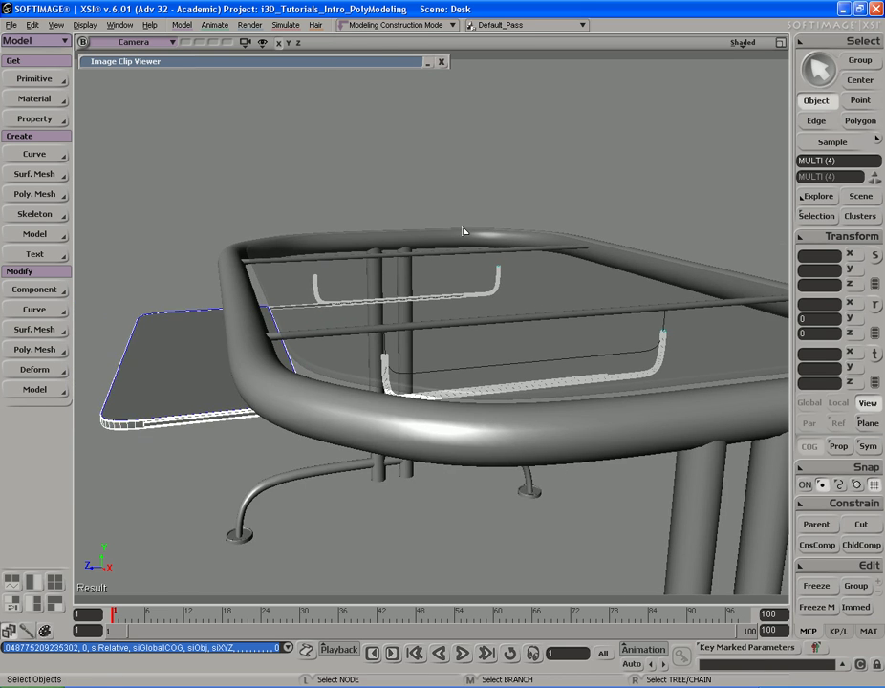
# Select the topmost points at both ends of the U-shaped support tubes in the Right view
pyautogui.press('F12')
pyautogui.press('F12')
pyautogui.press('s')
pyautogui.moveTo(413, 369); pyautogui.dragTo(516, 359, button='middle')
pyautogui.moveTo(727, 359); pyautogui.dragTo(531, 360)
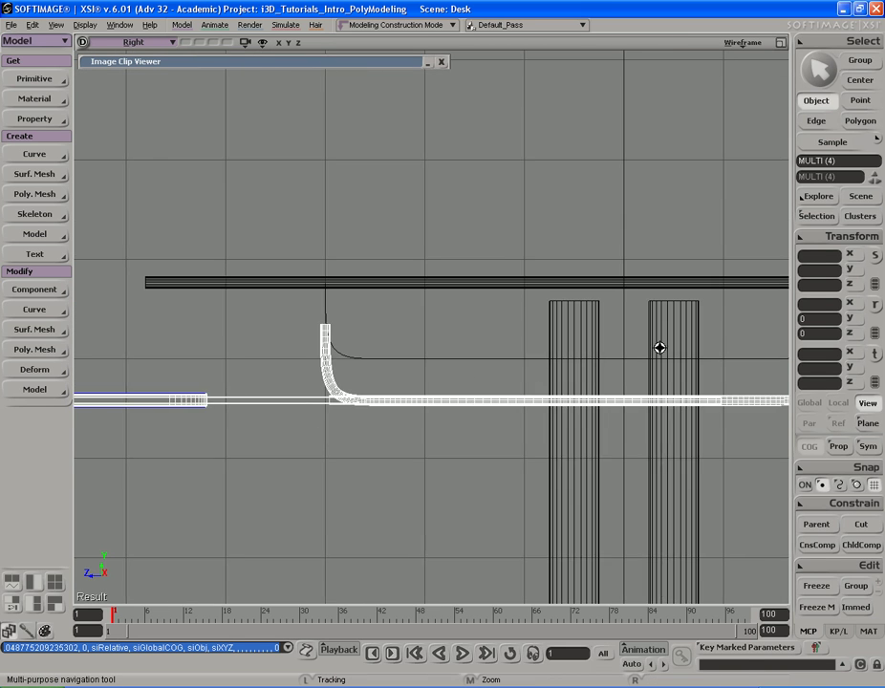
pyautogui.moveTo(532, 360); pyautogui.dragTo(417, 359, button='middle')
pyautogui.moveTo(473, 358); pyautogui.dragTo(566, 332)
pyautogui.moveTo(565, 332); pyautogui.dragTo(467, 330, button='middle')
pyautogui.moveTo(405, 316); pyautogui.dragTo(461, 300)
pyautogui.click(245, 43)
pyautogui.click(434, 198)
pyautogui.press('s')
pyautogui.press('t')
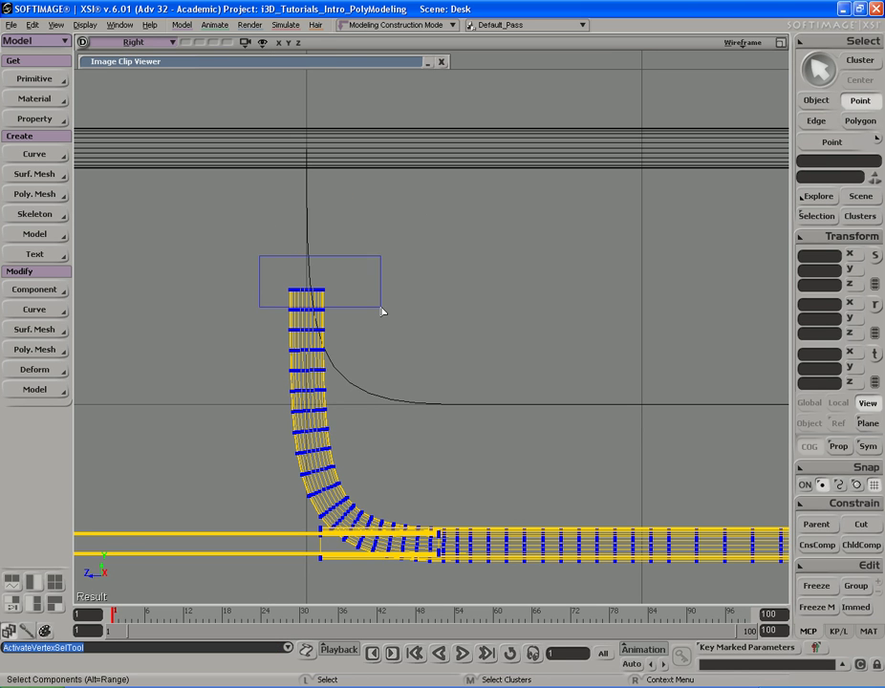
pyautogui.press('s')
pyautogui.moveTo(383, 306); pyautogui.dragTo(480, 308, button='middle')
pyautogui.moveTo(479, 307); pyautogui.dragTo(382, 302)
pyautogui.moveTo(576, 298); pyautogui.dragTo(407, 299)
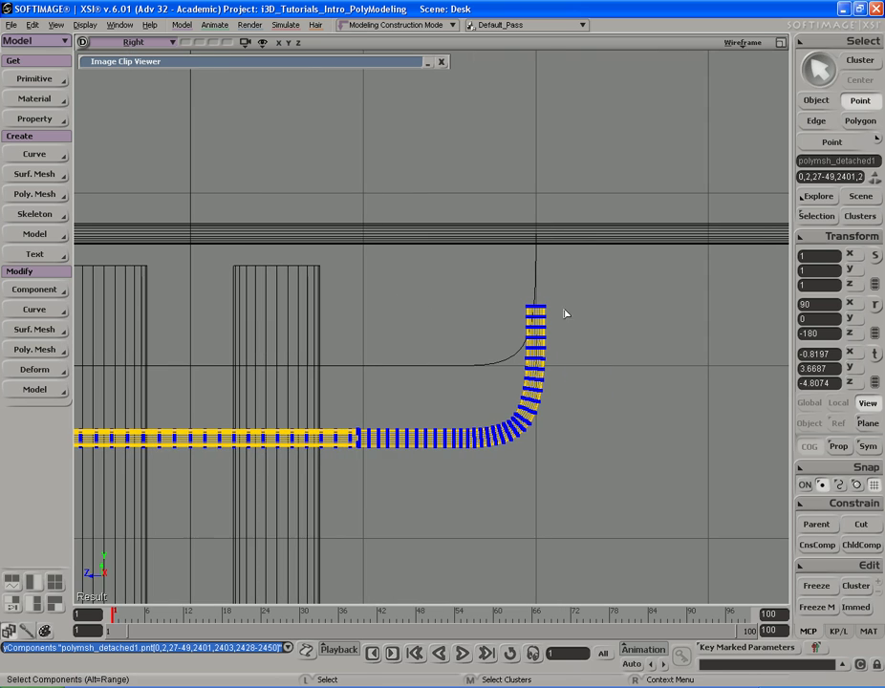
pyautogui.keyDown('shift'); pyautogui.moveTo(499, 273); pyautogui.dragTo(584, 318); pyautogui.keyUp('shift')
# Move the selected end points up along Y into the straight rods and return to object selection
pyautogui.press('s')
pyautogui.moveTo(415, 300); pyautogui.dragTo(539, 296)
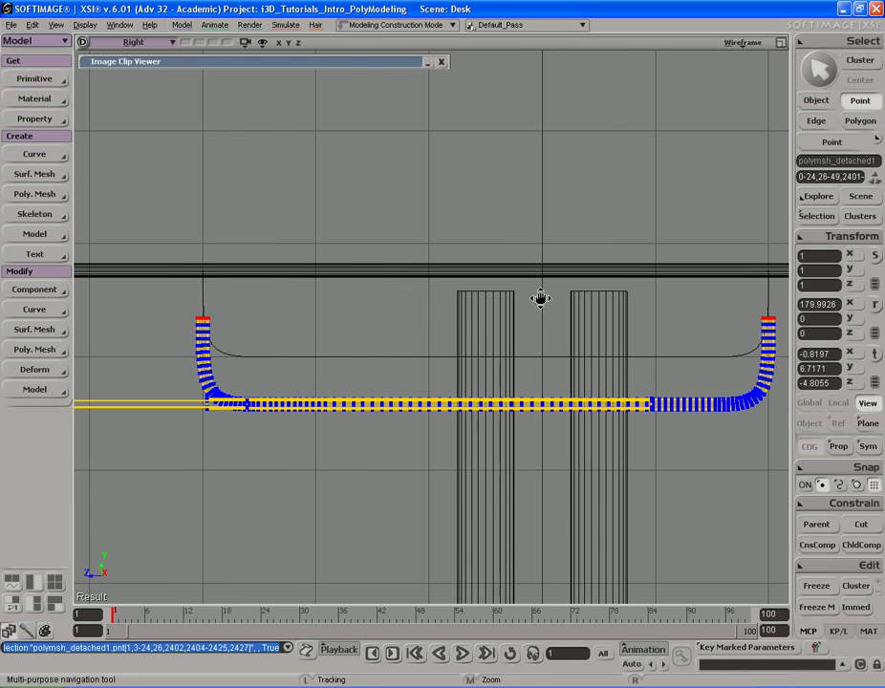
pyautogui.press('v')
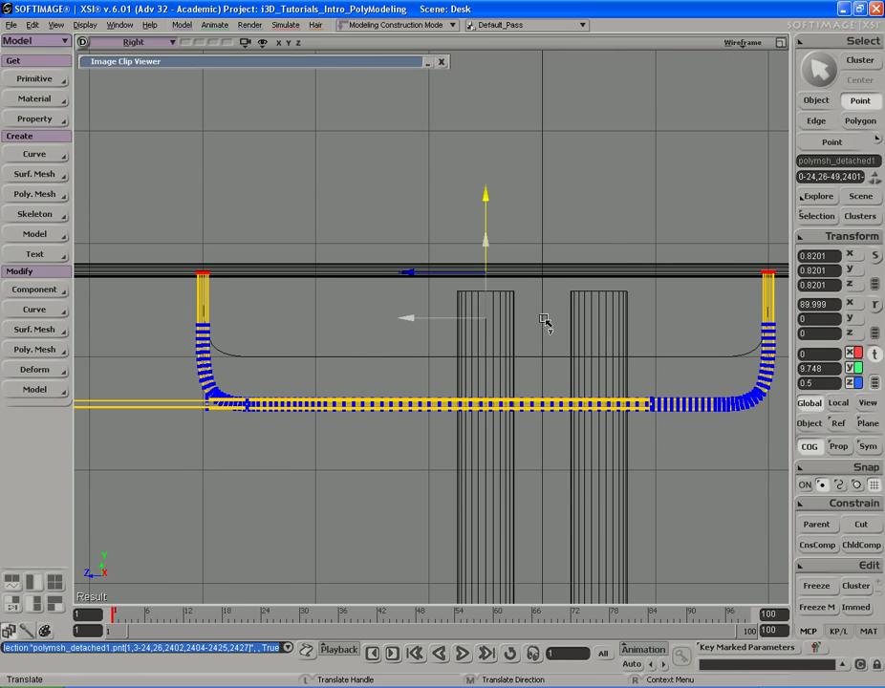
pyautogui.press('space')
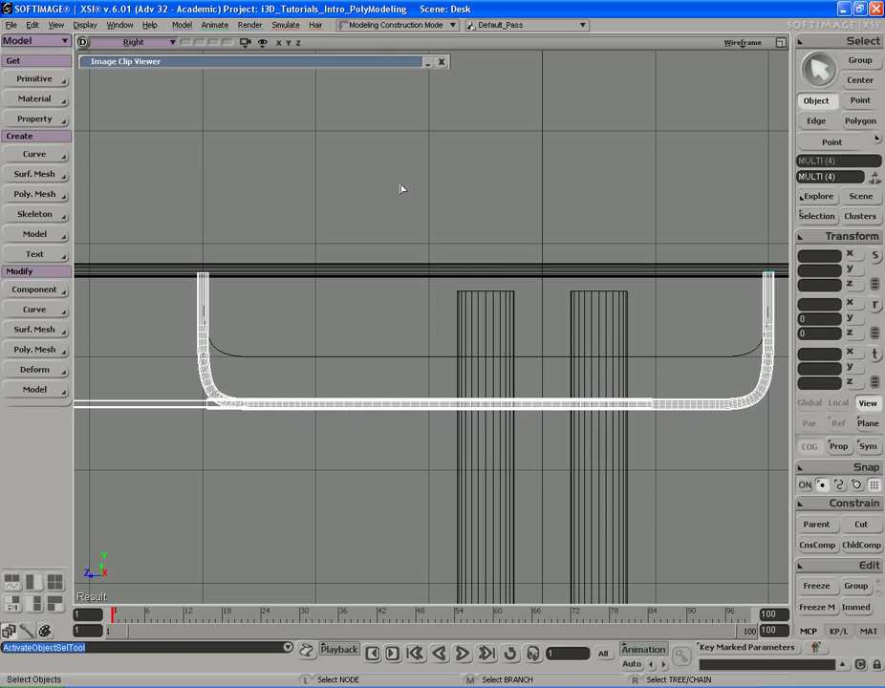
# Preview the joints between the U-shaped support tubes and the straight rods in the Camera view with a render region
pyautogui.press('F12')
pyautogui.press('F12')
pyautogui.moveTo(546, 265); pyautogui.dragTo(583, 243, button='right')
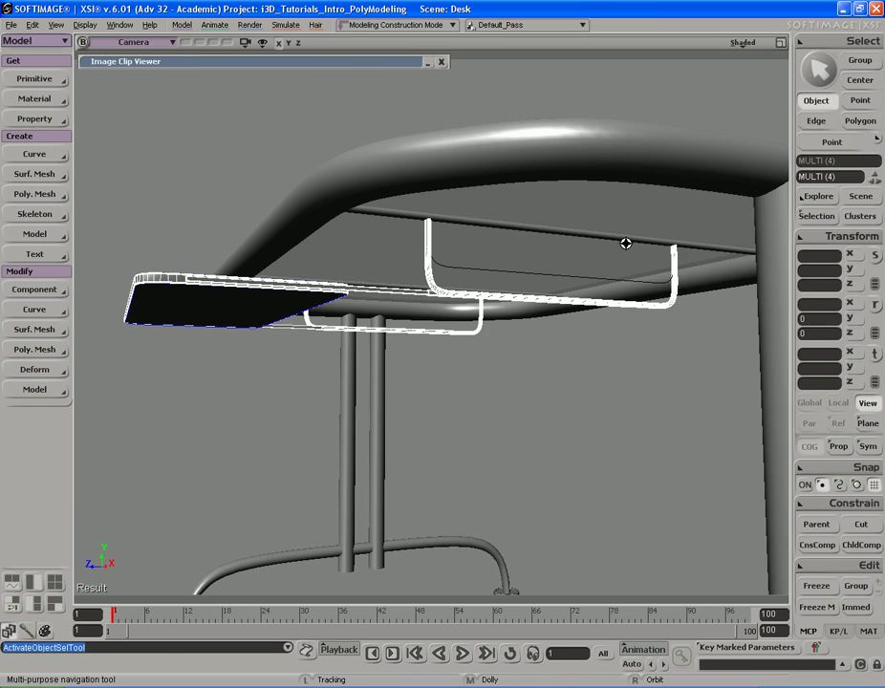
pyautogui.moveTo(583, 243); pyautogui.dragTo(549, 353, button='middle')
pyautogui.moveTo(549, 354); pyautogui.dragTo(625, 388)
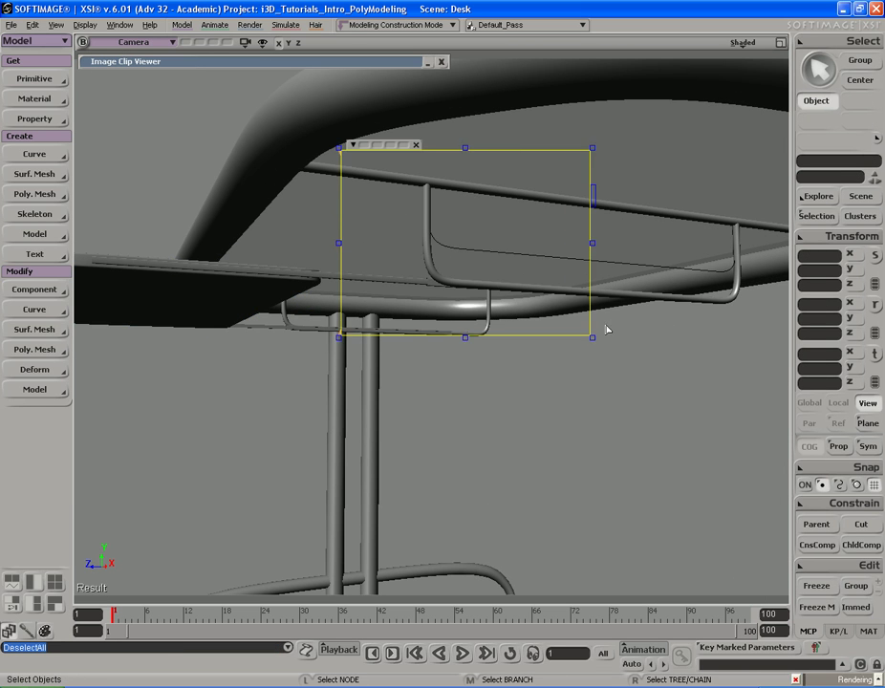
pyautogui.hotkey('shift', 'q')
# Inspect the desk frame and keyboard tray assembly from several angles and save the scene
pyautogui.press('s')
pyautogui.moveTo(389, 351); pyautogui.dragTo(494, 345, button='middle')
pyautogui.moveTo(494, 345); pyautogui.dragTo(519, 345, button='right')
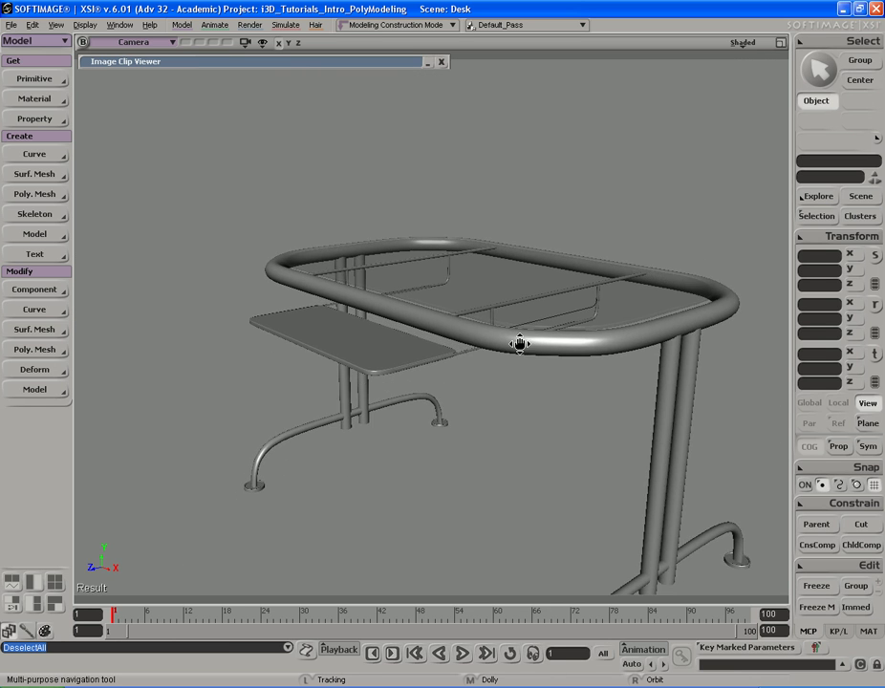
pyautogui.moveTo(519, 344); pyautogui.dragTo(508, 312, button='middle')
pyautogui.moveTo(508, 312); pyautogui.dragTo(512, 328, button='right')
pyautogui.moveTo(500, 322); pyautogui.dragTo(529, 295, button='middle')
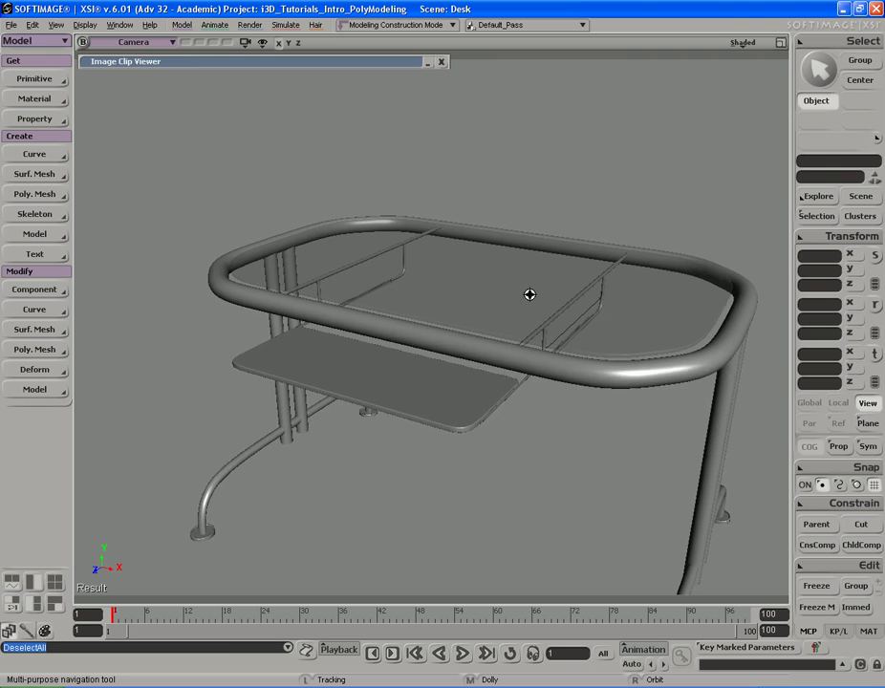
pyautogui.moveTo(530, 295); pyautogui.dragTo(482, 300, button='right')
pyautogui.moveTo(481, 300); pyautogui.dragTo(470, 298, button='middle')
pyautogui.moveTo(470, 298); pyautogui.dragTo(492, 285, button='right')
pyautogui.hotkey('ctrl', 's')
# Select the desk objects around the leftover support-tube curve and freeze their modeling operators
pyautogui.press('s')
pyautogui.moveTo(492, 285); pyautogui.dragTo(480, 278, button='middle')
pyautogui.moveTo(480, 278); pyautogui.dragTo(490, 291, button='right')
pyautogui.press('space')
pyautogui.click(583, 299)
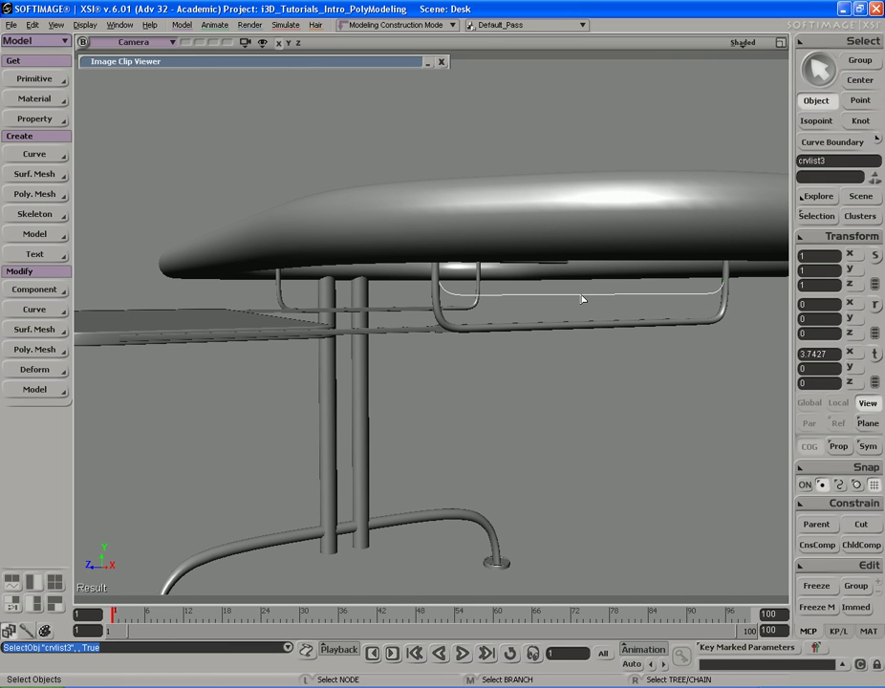
pyautogui.moveTo(508, 357); pyautogui.dragTo(370, 310, button='middle')
pyautogui.moveTo(241, 278); pyautogui.dragTo(678, 496)
pyautogui.click(820, 608)
# Delete the leftover curve between the upright arms of the U-shaped support tube
pyautogui.moveTo(533, 425); pyautogui.dragTo(536, 347, button='middle')
pyautogui.click(584, 308)
pyautogui.moveTo(585, 306); pyautogui.dragTo(557, 322, button='right')
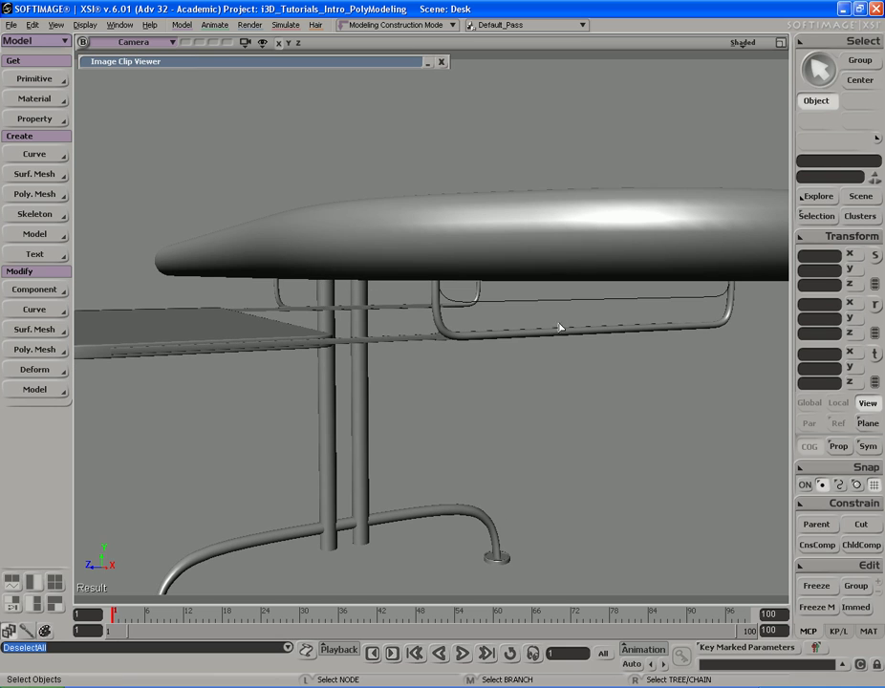
pyautogui.click(550, 299)
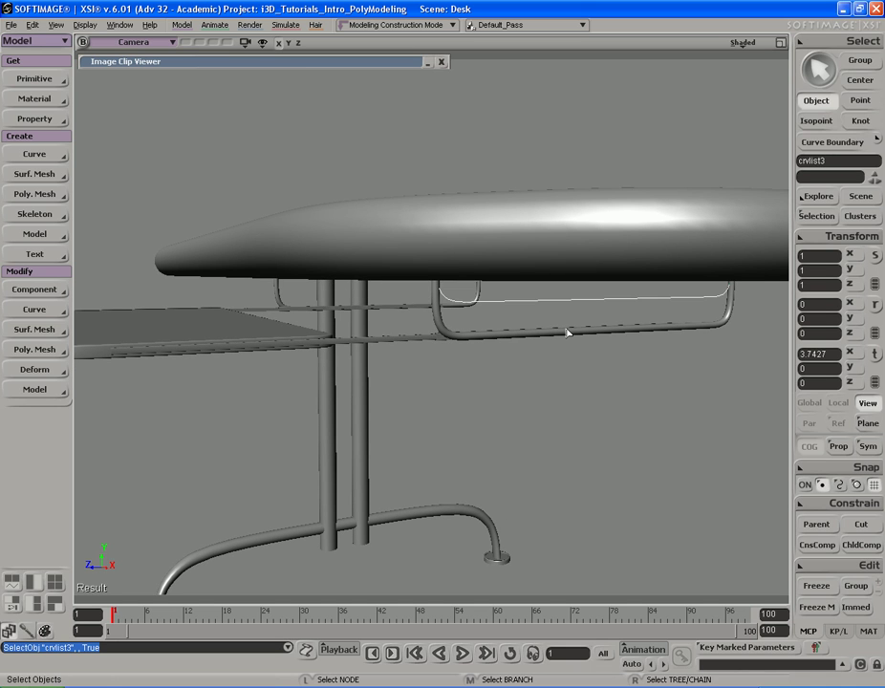
pyautogui.press('Delete')
# Compare the desk model with the reference image from a matching camera angle to see which parts are still missing
pyautogui.press('s')
pyautogui.moveTo(569, 332); pyautogui.dragTo(498, 302, button='right')
pyautogui.doubleClick(361, 62)
pyautogui.press('s')
pyautogui.moveTo(581, 323); pyautogui.dragTo(629, 303, button='right')
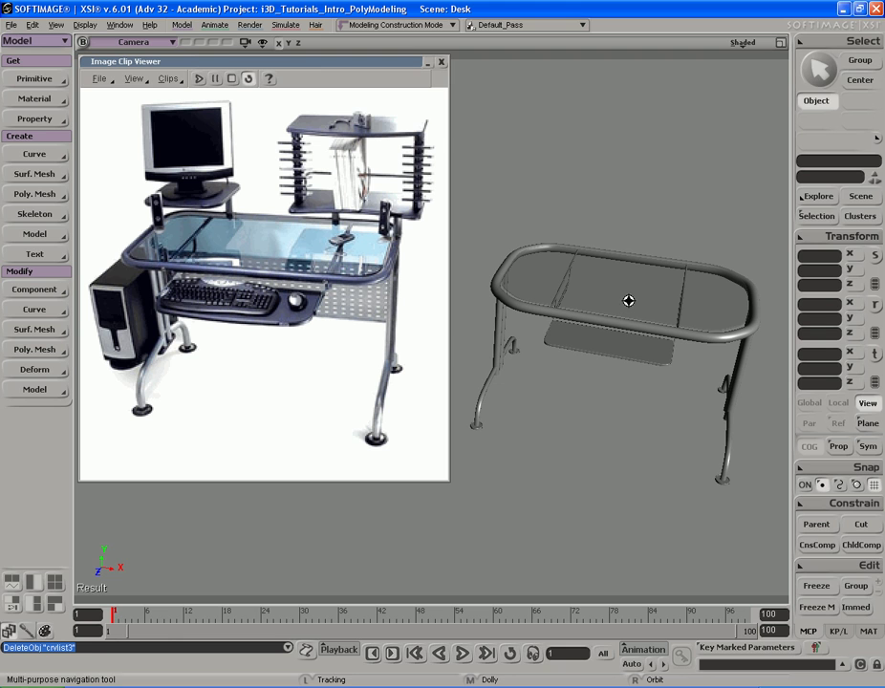
pyautogui.press('space')
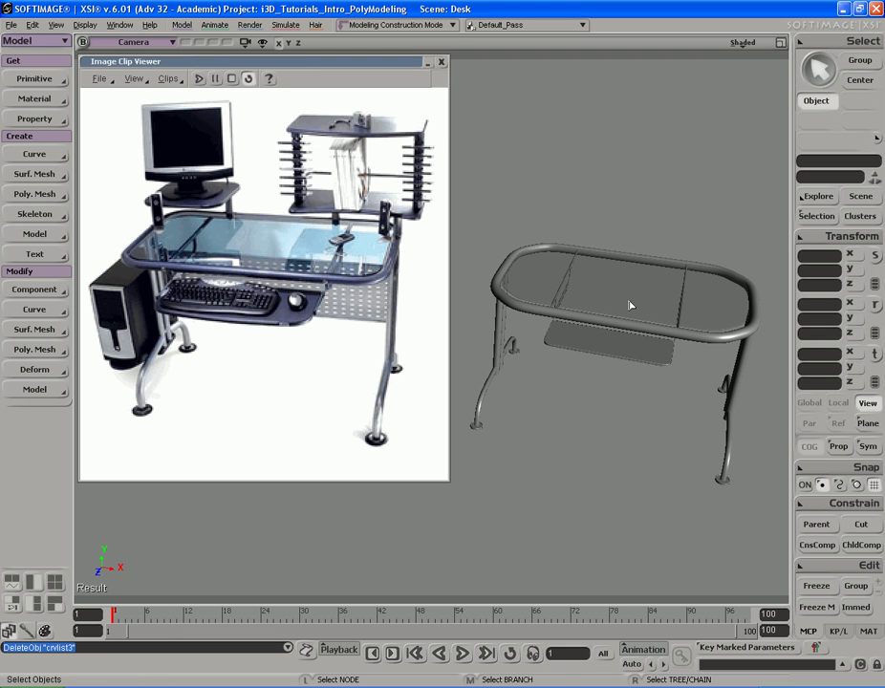
pyautogui.press('s')
pyautogui.moveTo(619, 306); pyautogui.dragTo(589, 286, button='right')
pyautogui.press('space')
pyautogui.press('s')
pyautogui.press('space')
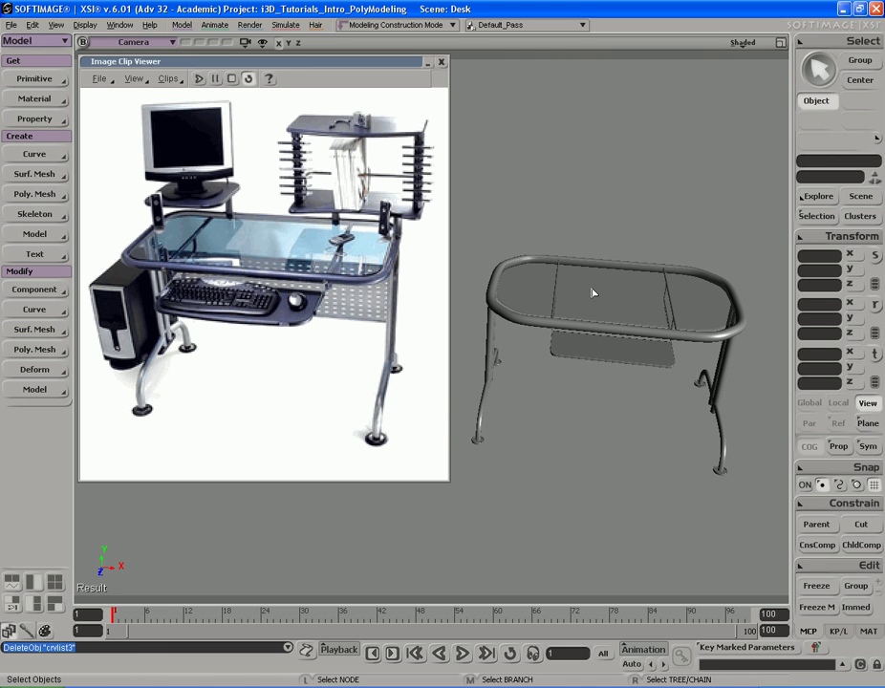
pyautogui.press('s')
pyautogui.moveTo(593, 294); pyautogui.dragTo(592, 286, button='right')
pyautogui.press('space')
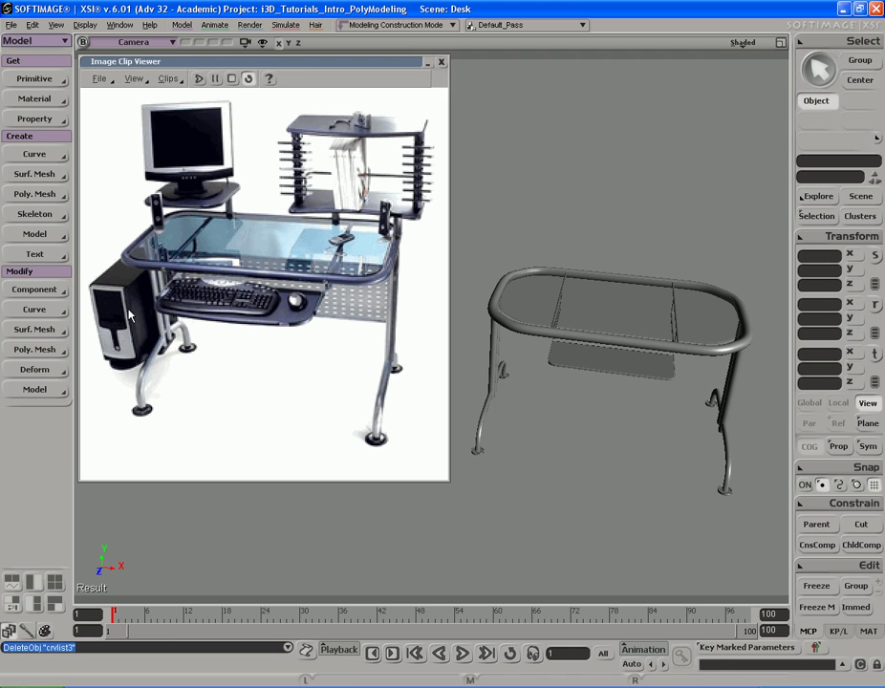
# Collapse the reference image viewer, center the desk in the Camera view and save the scene
pyautogui.click(584, 428)
pyautogui.doubleClick(385, 63)
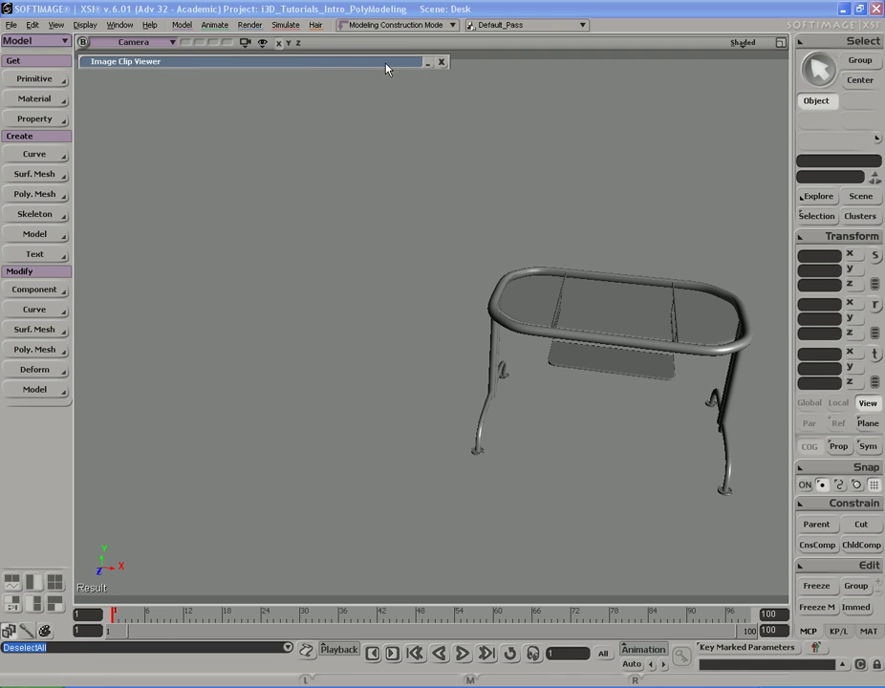
pyautogui.press('s')
pyautogui.moveTo(760, 257); pyautogui.dragTo(552, 247)
pyautogui.moveTo(556, 245); pyautogui.dragTo(583, 246, button='middle')
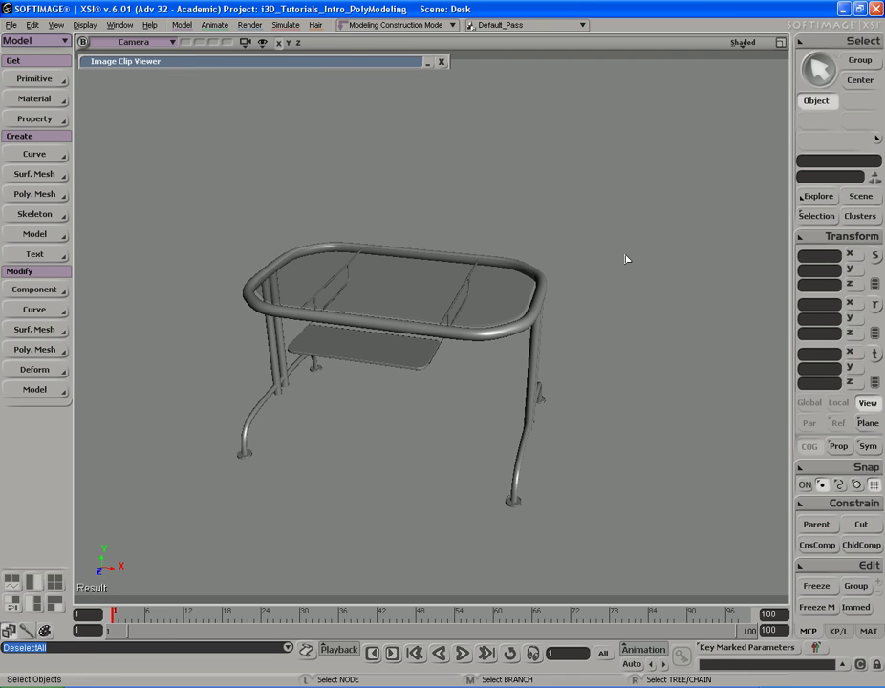
pyautogui.hotkey('ctrl', 's')
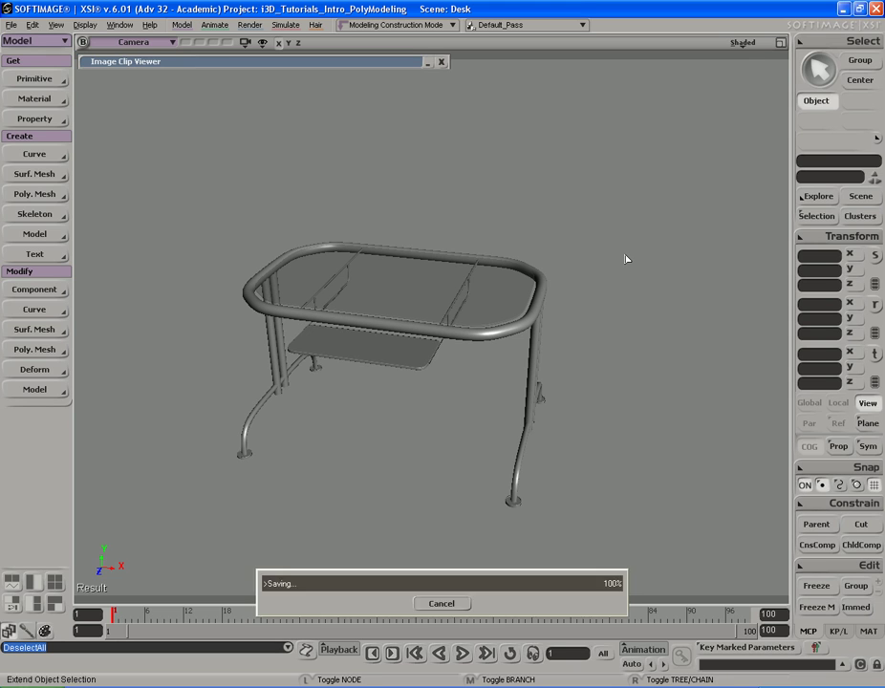